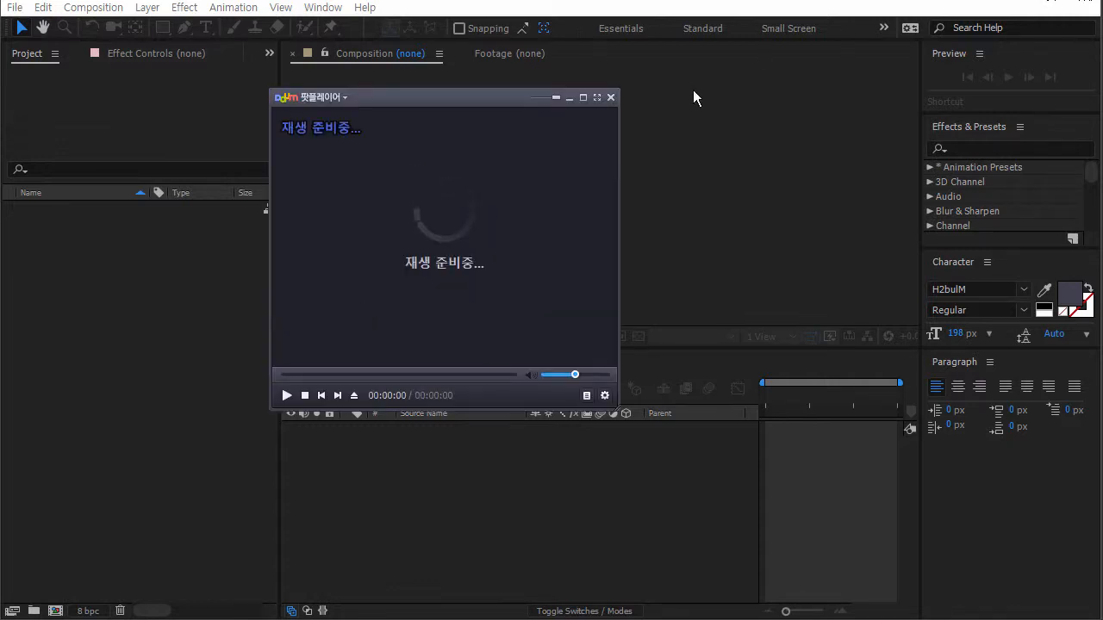
Play the reference animation 비상.avi and skim through it to the railway scene at about 00:01:58.
{"action": "scroll", "coordinate": [519, 316], "scroll_direction": "down", "scroll_amount": 2}
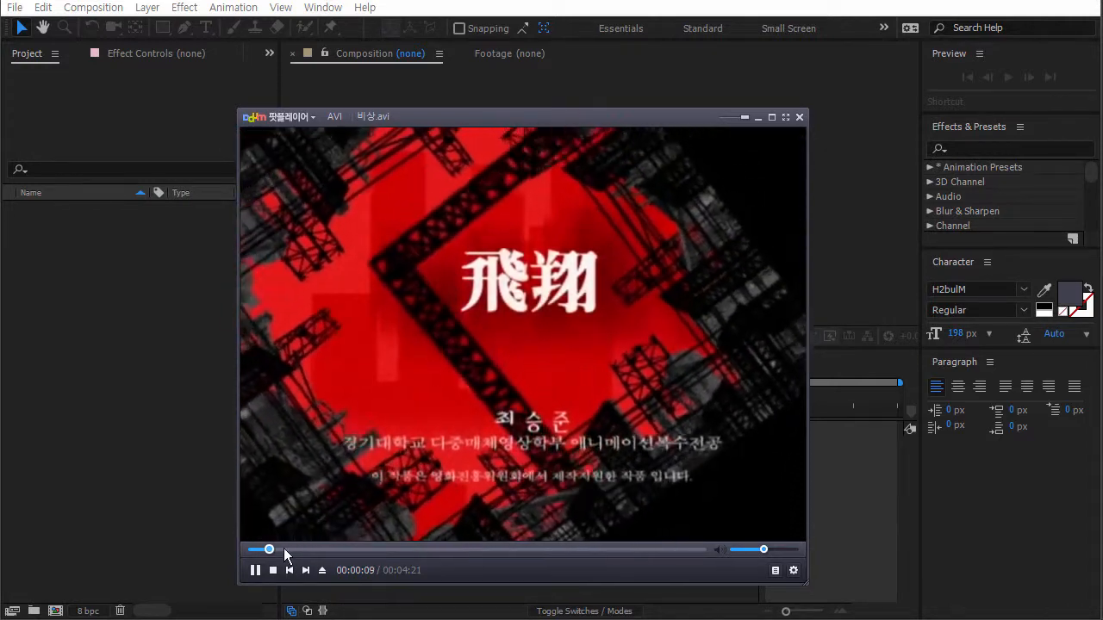
{"action": "left_click_drag", "start_coordinate": [283, 548], "coordinate": [365, 551]}
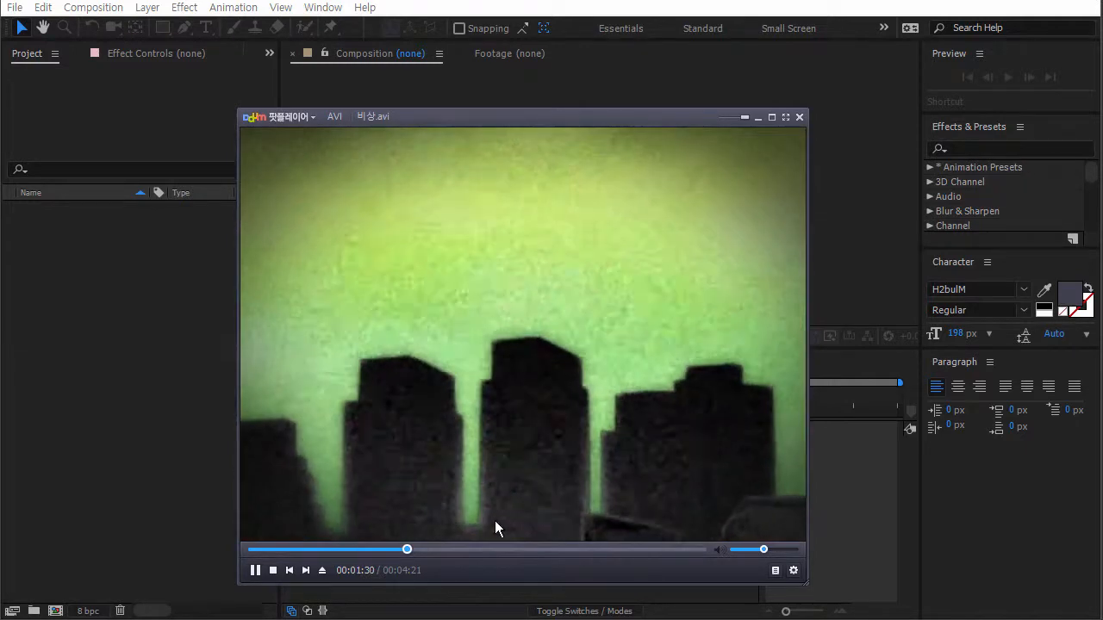
{"action": "left_click", "coordinate": [467, 548]}
{"action": "left_click", "coordinate": [526, 549]}
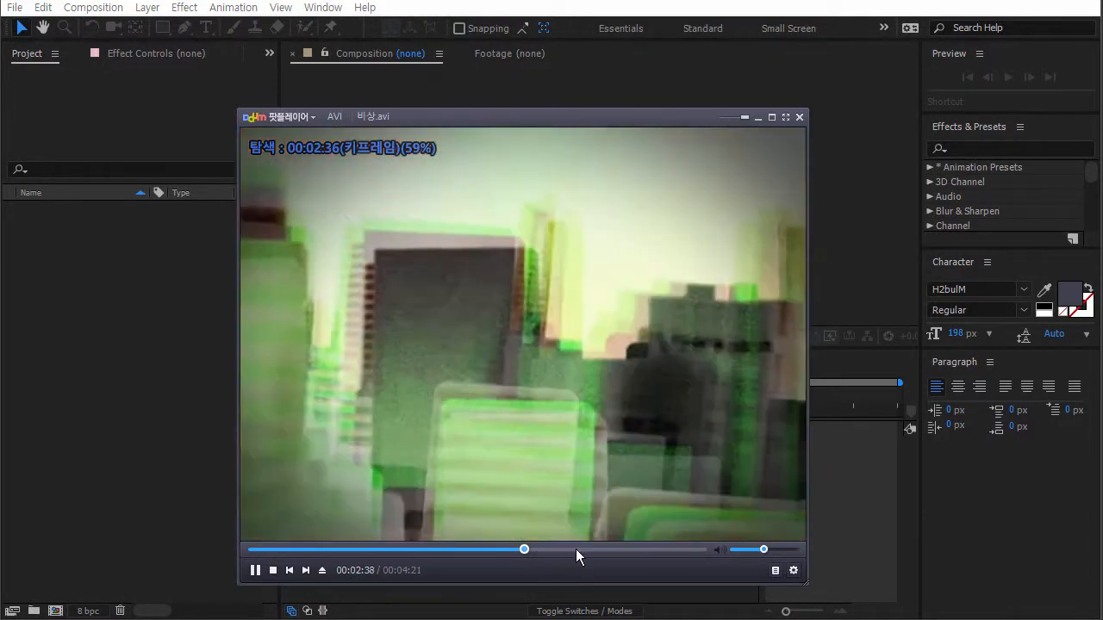
{"action": "left_click", "coordinate": [575, 549]}
{"action": "left_click", "coordinate": [507, 549]}
{"action": "left_click", "coordinate": [498, 549]}
{"action": "left_click", "coordinate": [506, 549]}
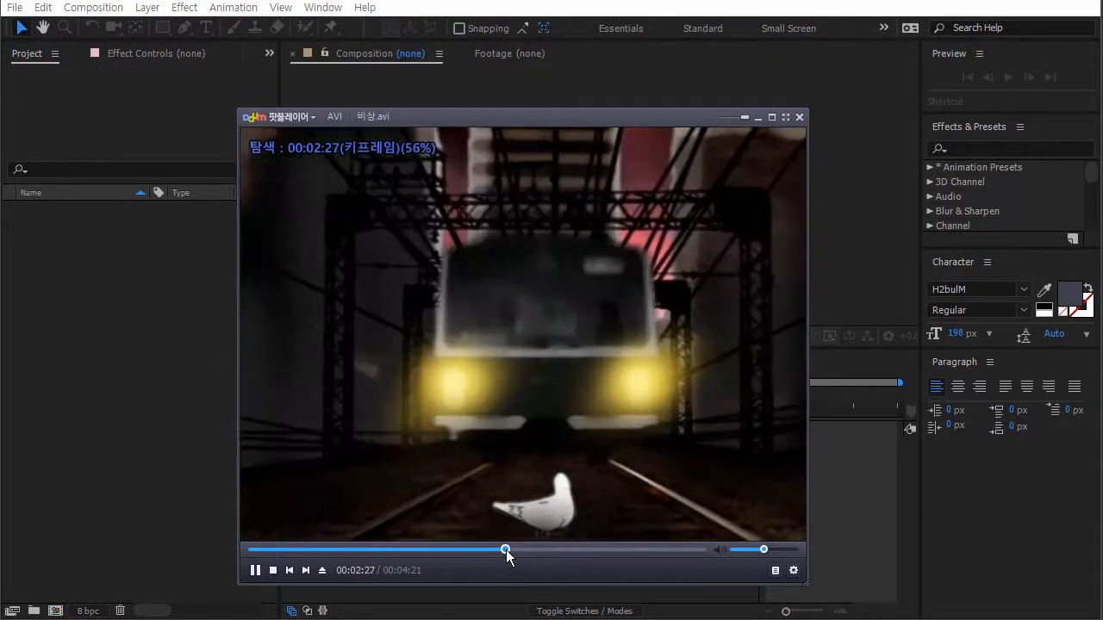
{"action": "left_click", "coordinate": [499, 548]}
{"action": "left_click_drag", "start_coordinate": [499, 549], "coordinate": [461, 547]}
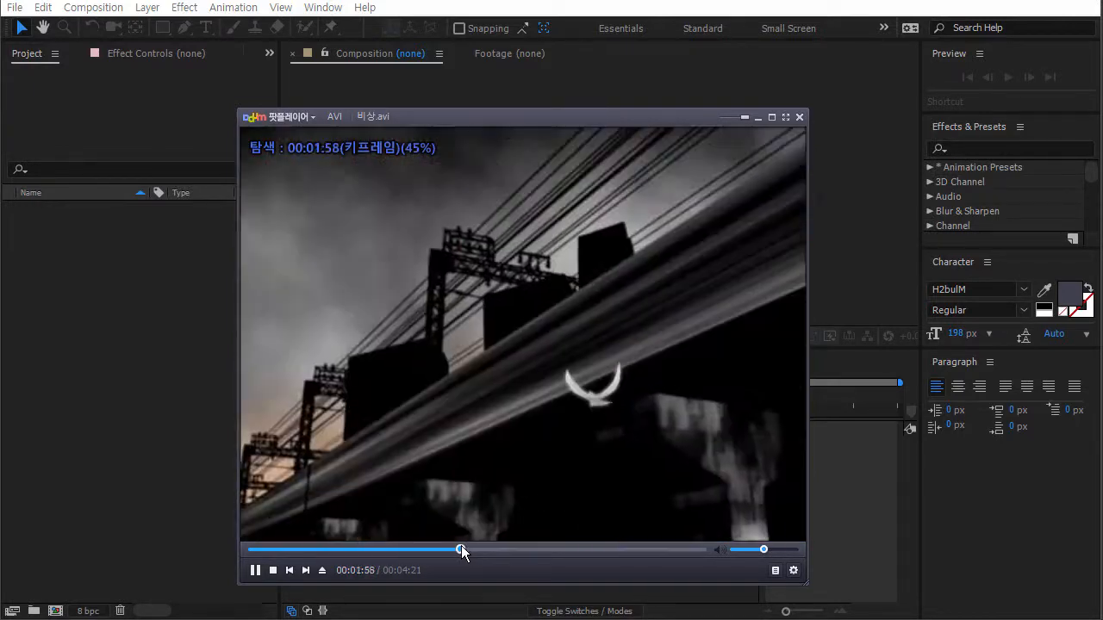
Study the railway scene with the flying bird by pausing and replaying it from about 00:01:58.
{"action": "left_click", "coordinate": [254, 569]}
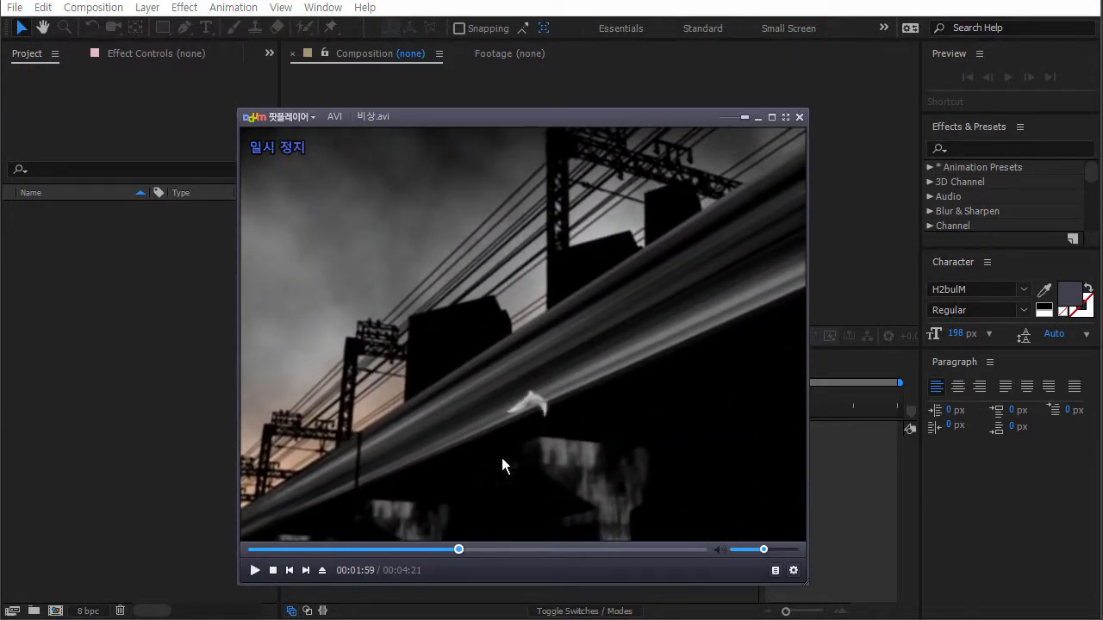
{"action": "left_click", "coordinate": [455, 549]}
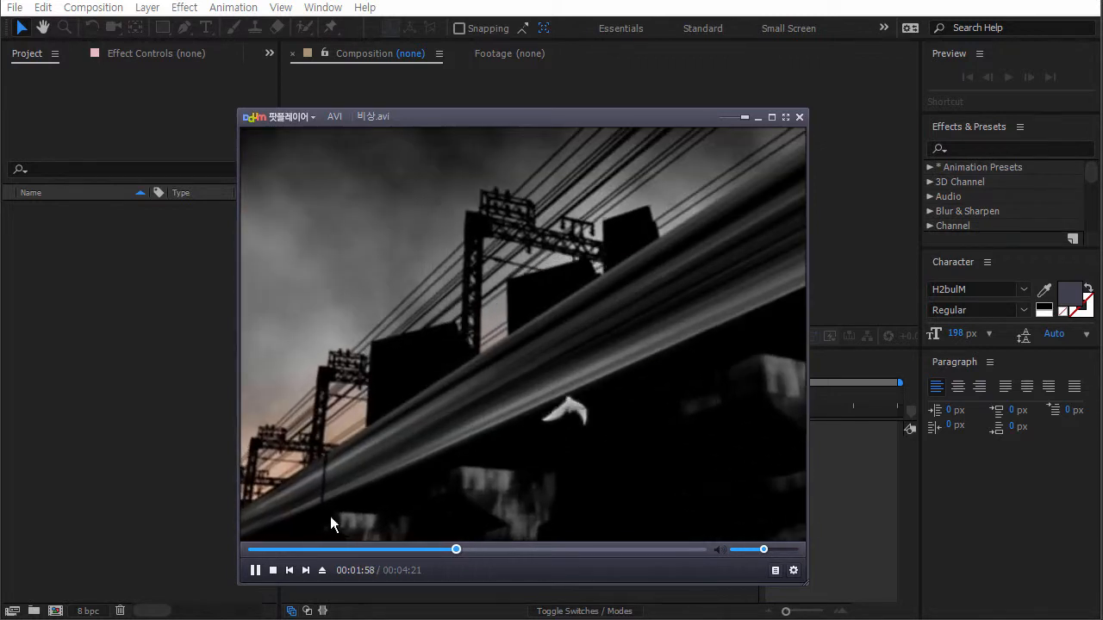
{"action": "left_click", "coordinate": [398, 496]}
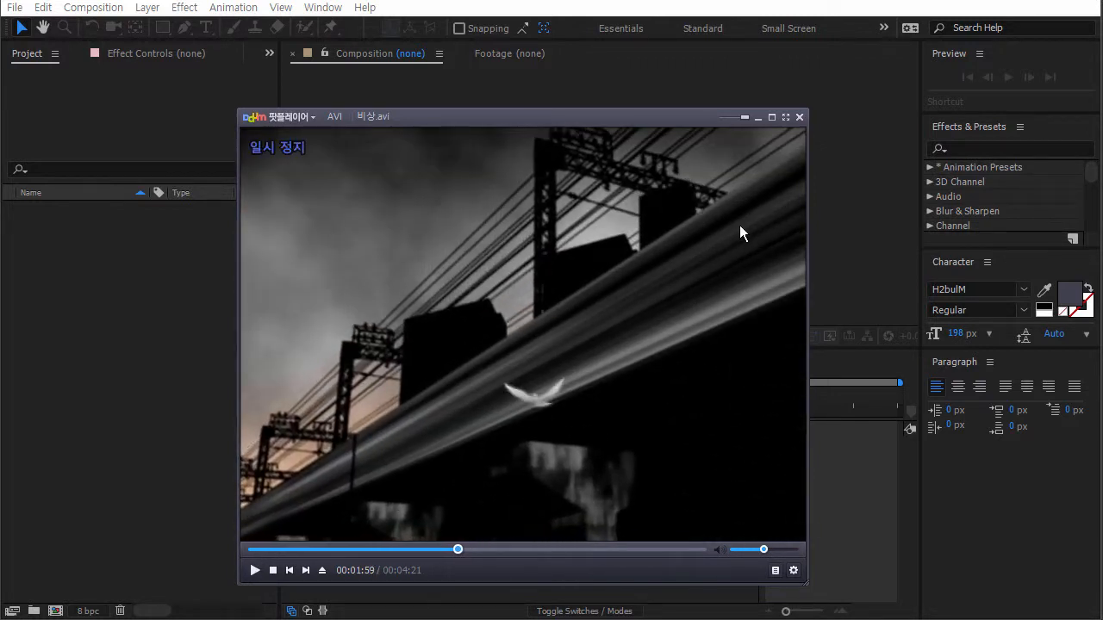
{"action": "left_click", "coordinate": [255, 571]}
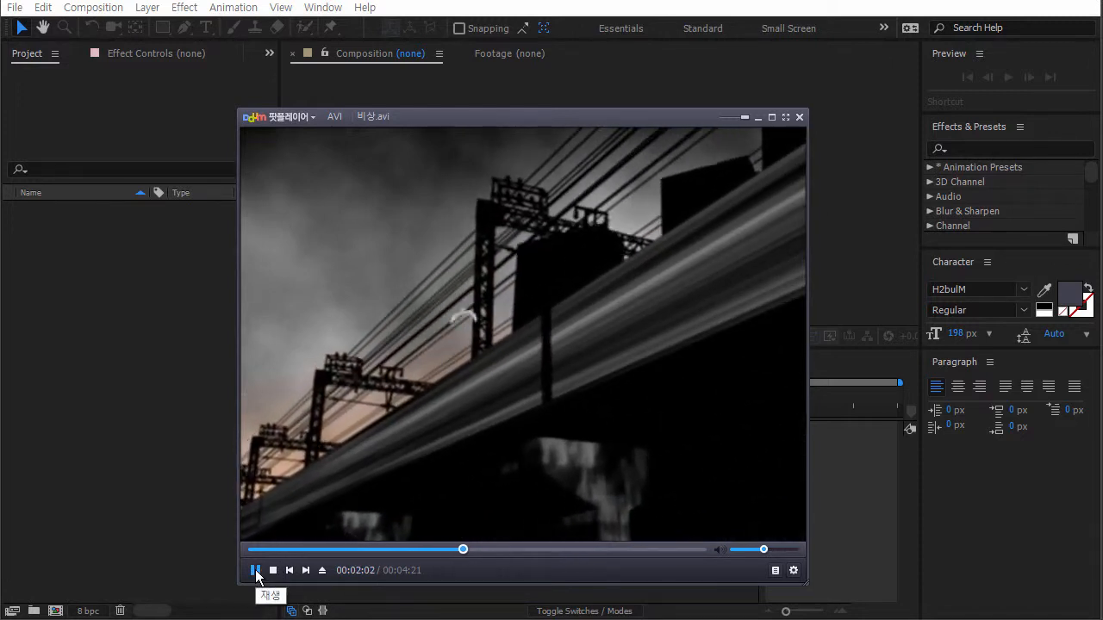
{"action": "left_click", "coordinate": [255, 570]}
{"action": "left_click", "coordinate": [259, 565]}
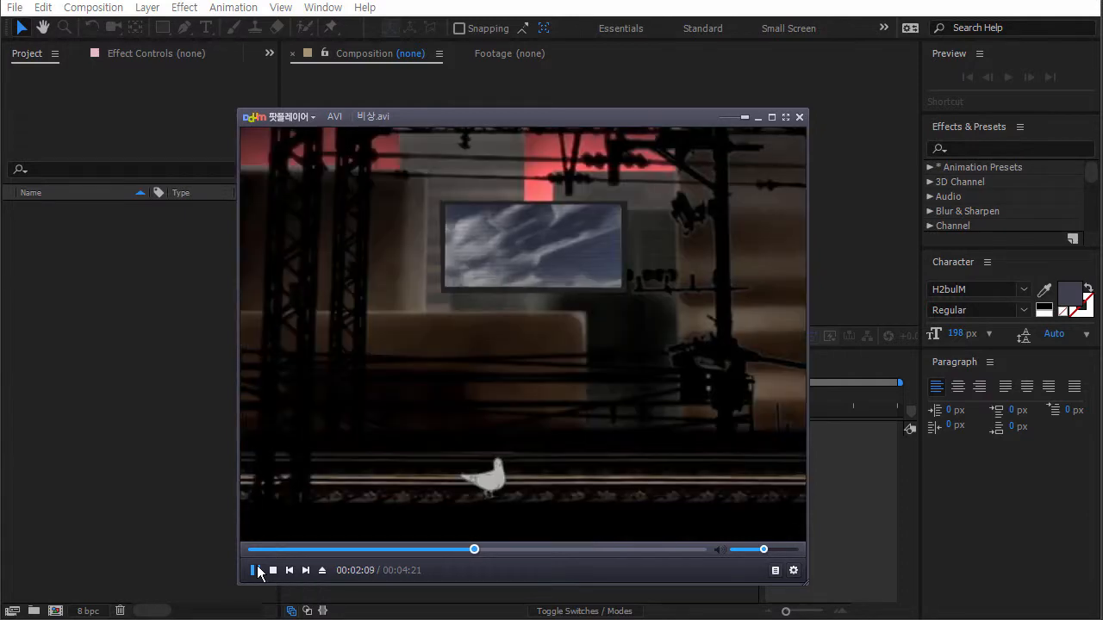
Skip ahead in the animation to the grass field scene and pause it at about 00:03:05.
{"action": "left_click", "coordinate": [485, 550]}
{"action": "left_click", "coordinate": [503, 550]}
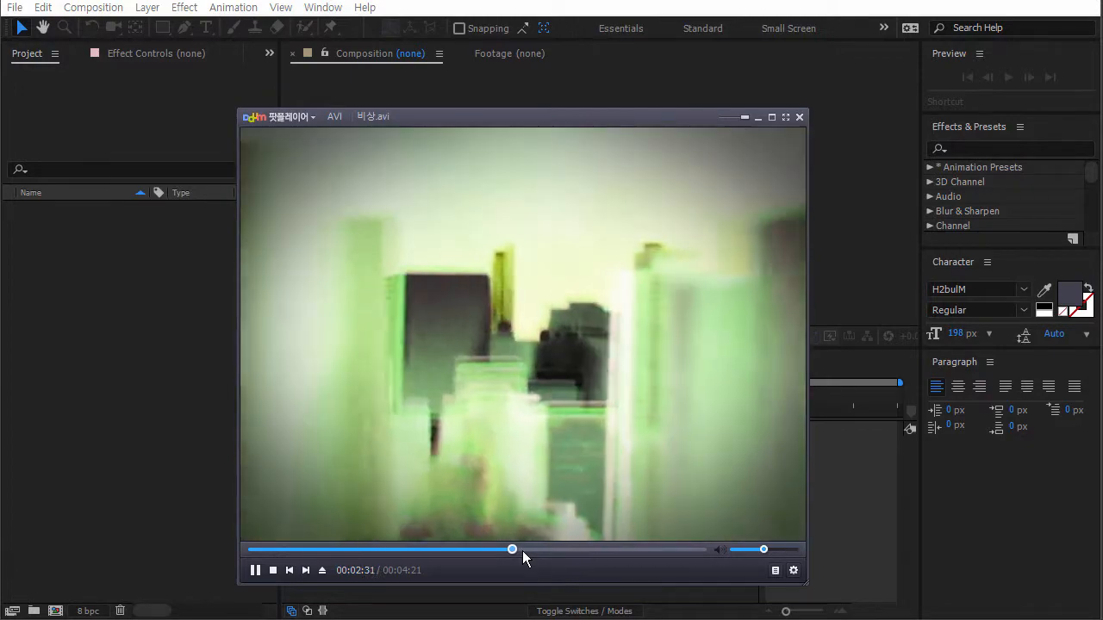
{"action": "left_click_drag", "start_coordinate": [530, 551], "coordinate": [557, 552]}
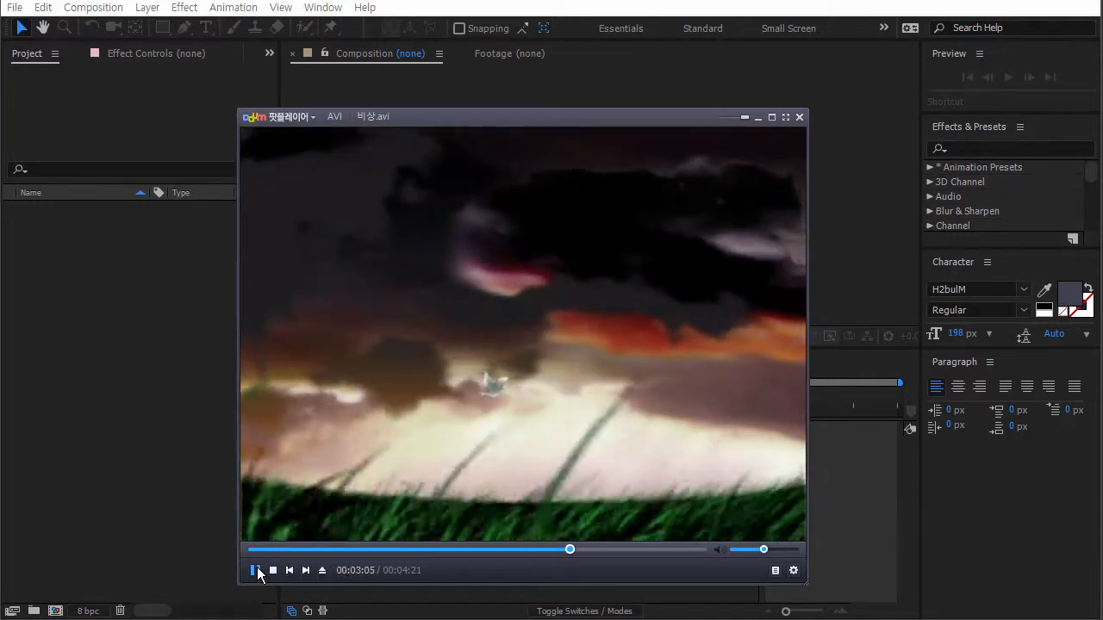
{"action": "left_click", "coordinate": [558, 521]}
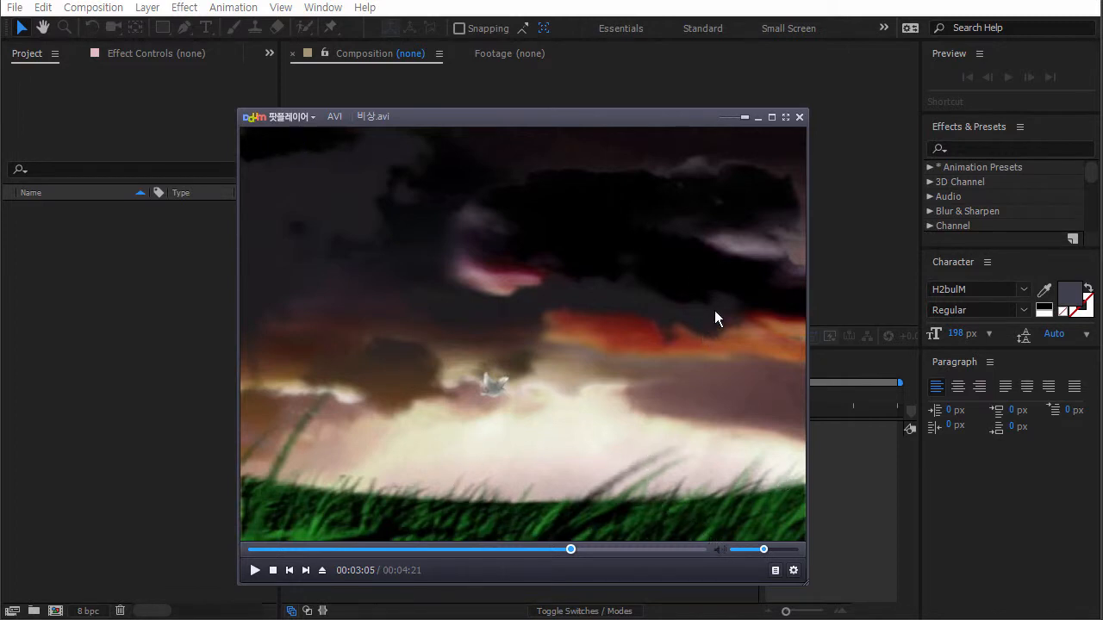
Switch to the web browser and look through the Google image results for "grass".
{"action": "left_click", "coordinate": [179, 332]}
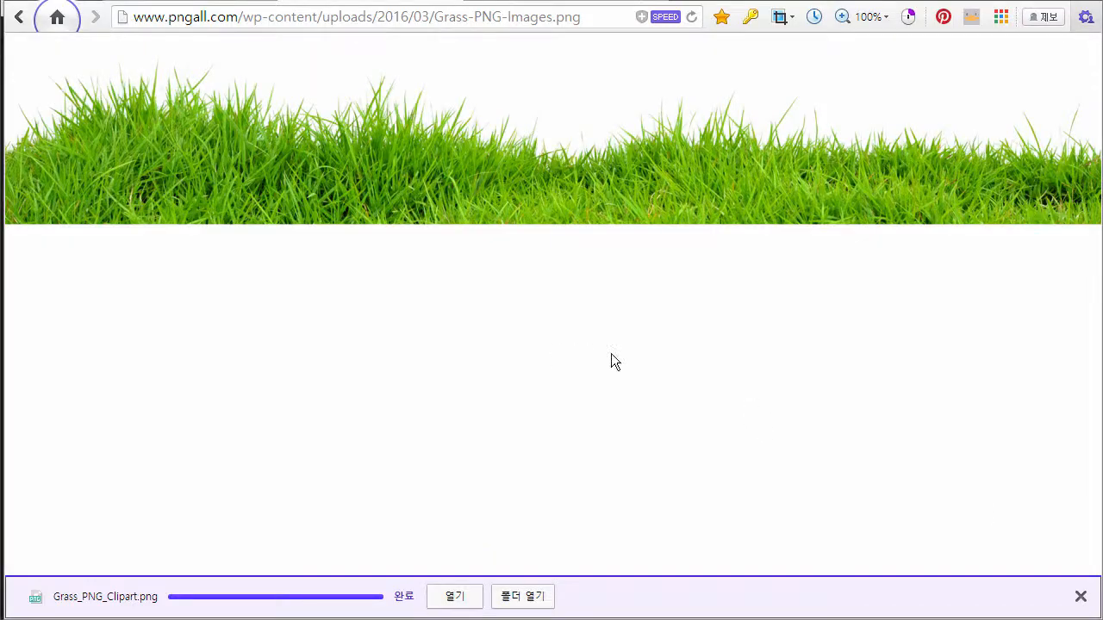
{"action": "left_click", "coordinate": [222, 1]}
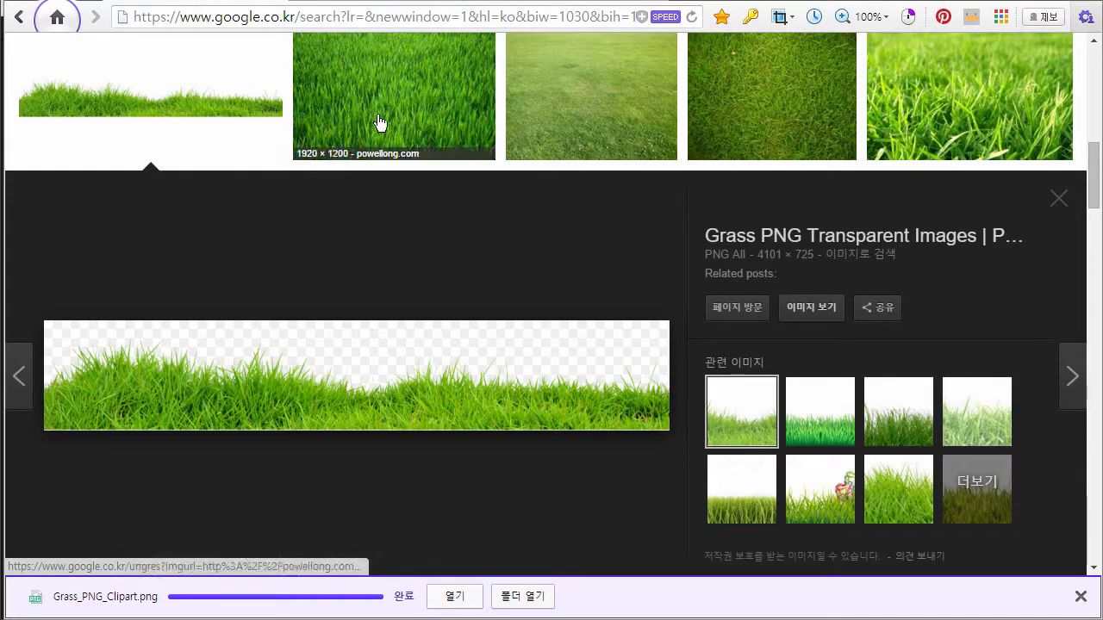
{"action": "scroll", "coordinate": [243, 146], "scroll_direction": "up", "scroll_amount": 8}
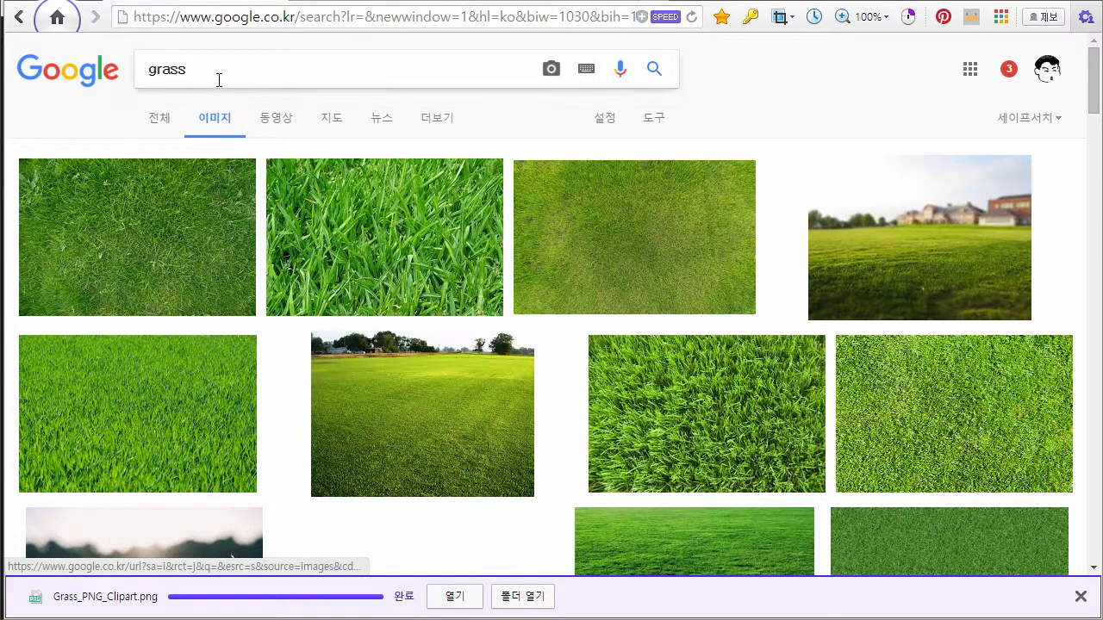
{"action": "scroll", "coordinate": [210, 155], "scroll_direction": "down", "scroll_amount": 1}
{"action": "scroll", "coordinate": [209, 158], "scroll_direction": "up", "scroll_amount": 1}
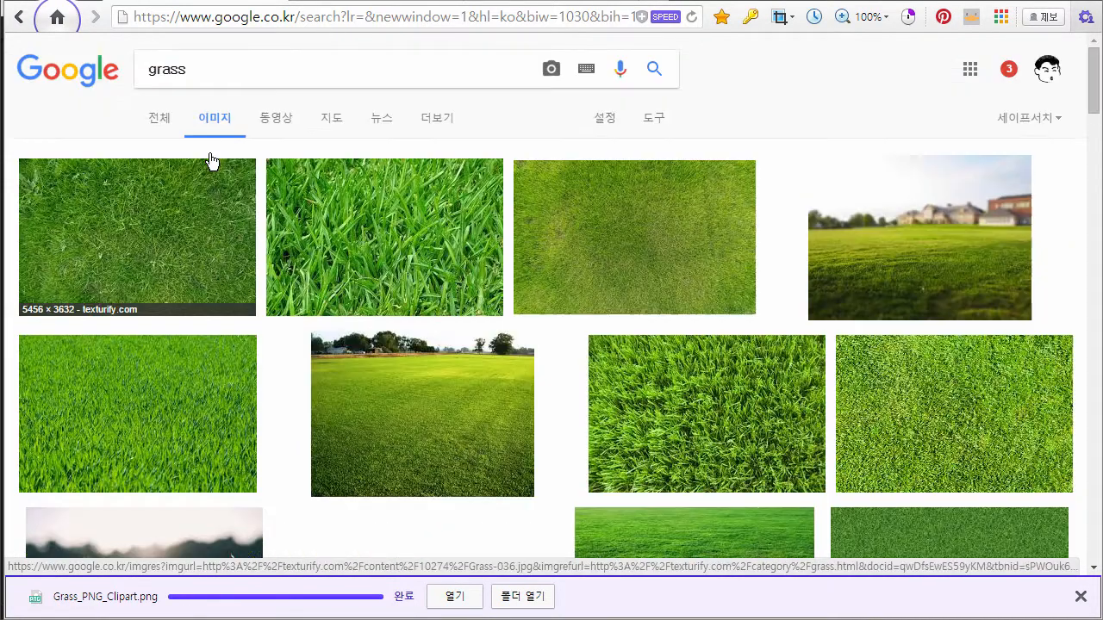
{"action": "scroll", "coordinate": [276, 125], "scroll_direction": "down", "scroll_amount": 4}
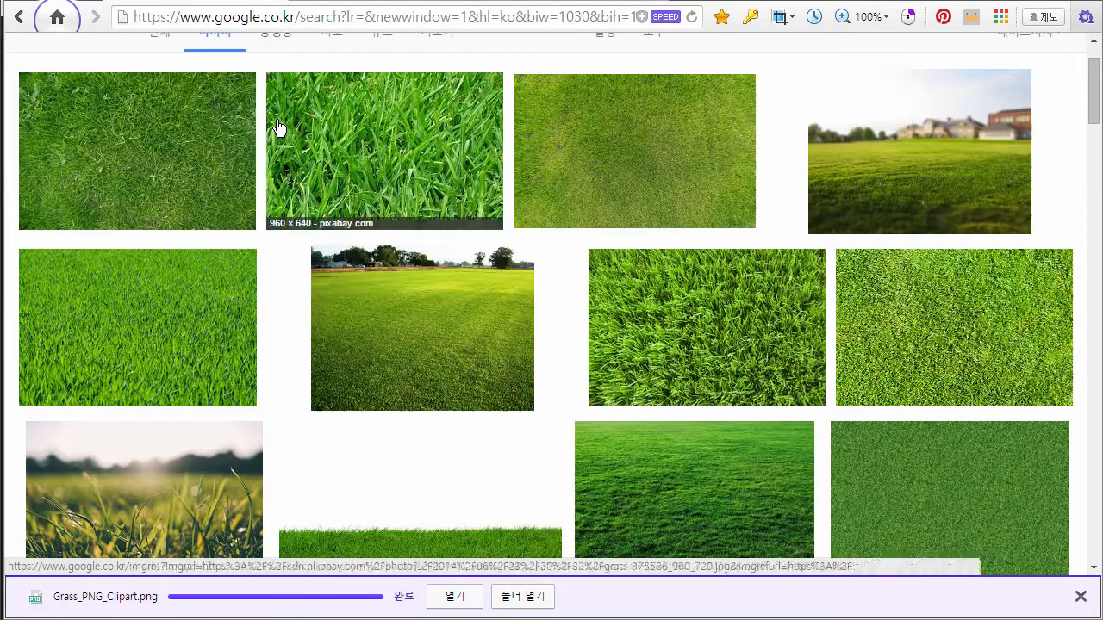
{"action": "scroll", "coordinate": [277, 128], "scroll_direction": "down", "scroll_amount": 1}
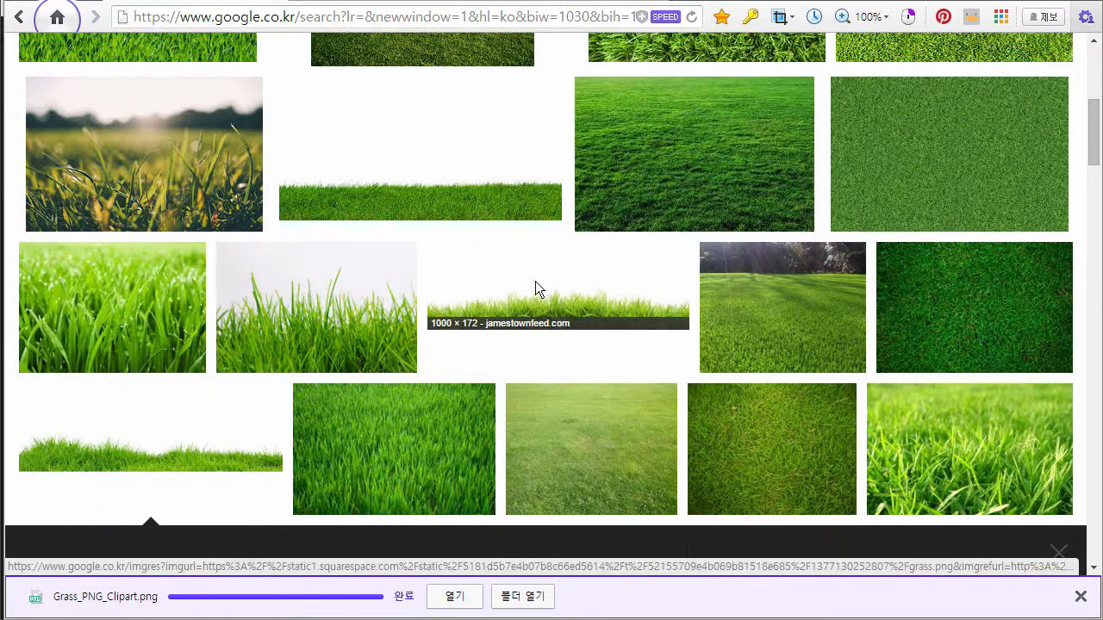
{"action": "scroll", "coordinate": [329, 349], "scroll_direction": "down", "scroll_amount": 1}
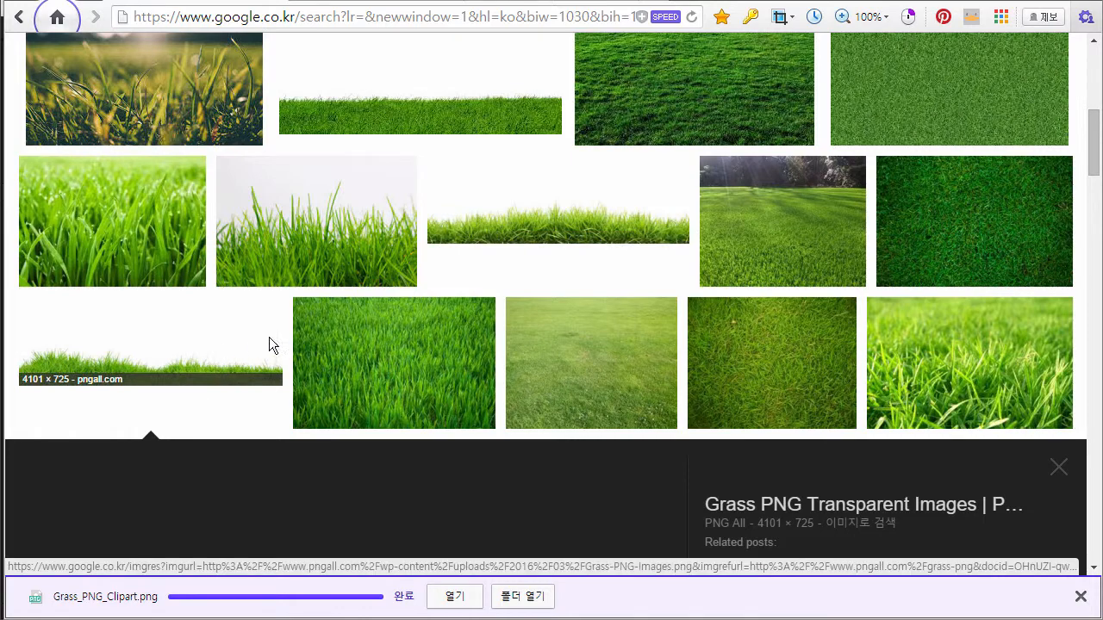
Preview the Grass PNG Transparent Images result from PNG All and dismiss the finished download notice.
{"action": "left_click", "coordinate": [219, 349]}
{"action": "scroll", "coordinate": [266, 349], "scroll_direction": "down", "scroll_amount": 1}
{"action": "left_click", "coordinate": [180, 194]}
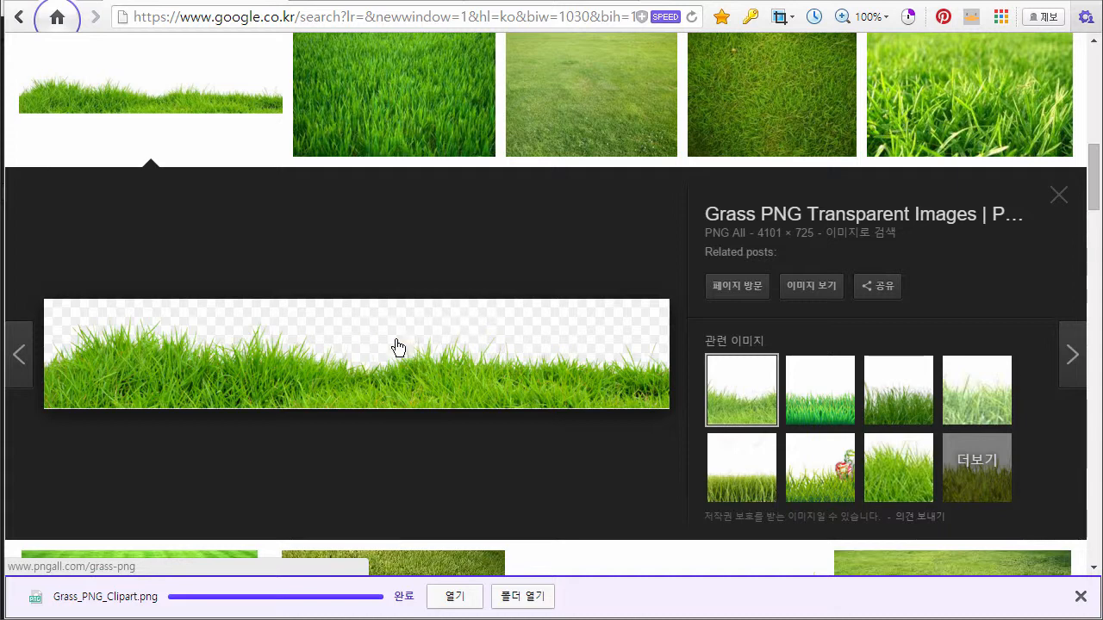
{"action": "left_click", "coordinate": [1080, 597]}
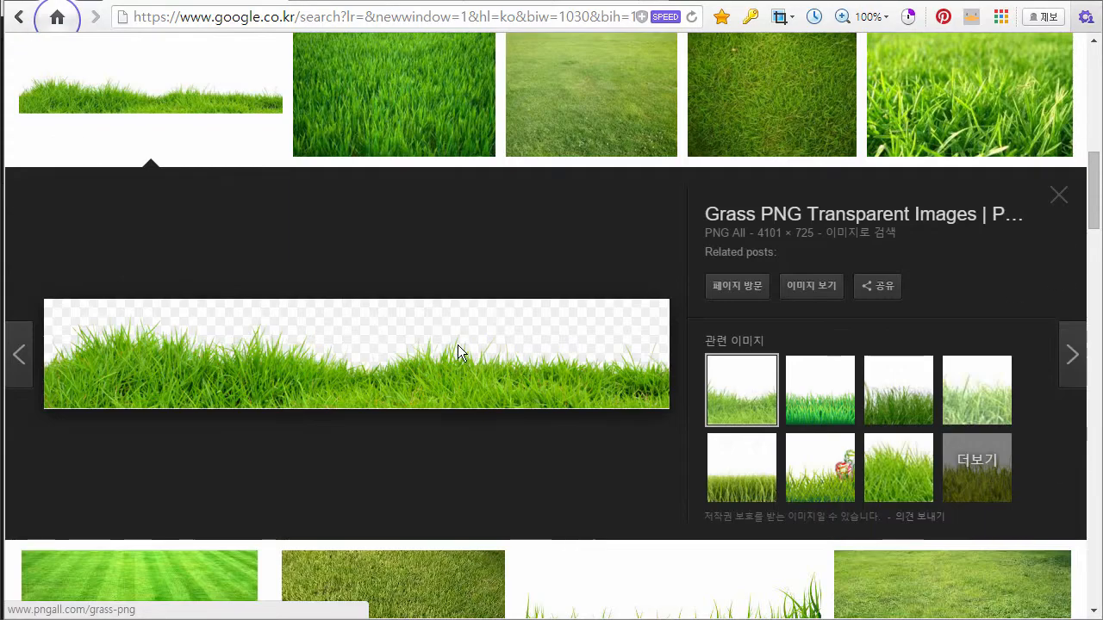
Preview the ClipartFest grass clipart, the Public Domain Pictures grass photo and two of that photo's related images.
{"action": "scroll", "coordinate": [456, 352], "scroll_direction": "down", "scroll_amount": 2}
{"action": "left_click", "coordinate": [630, 438]}
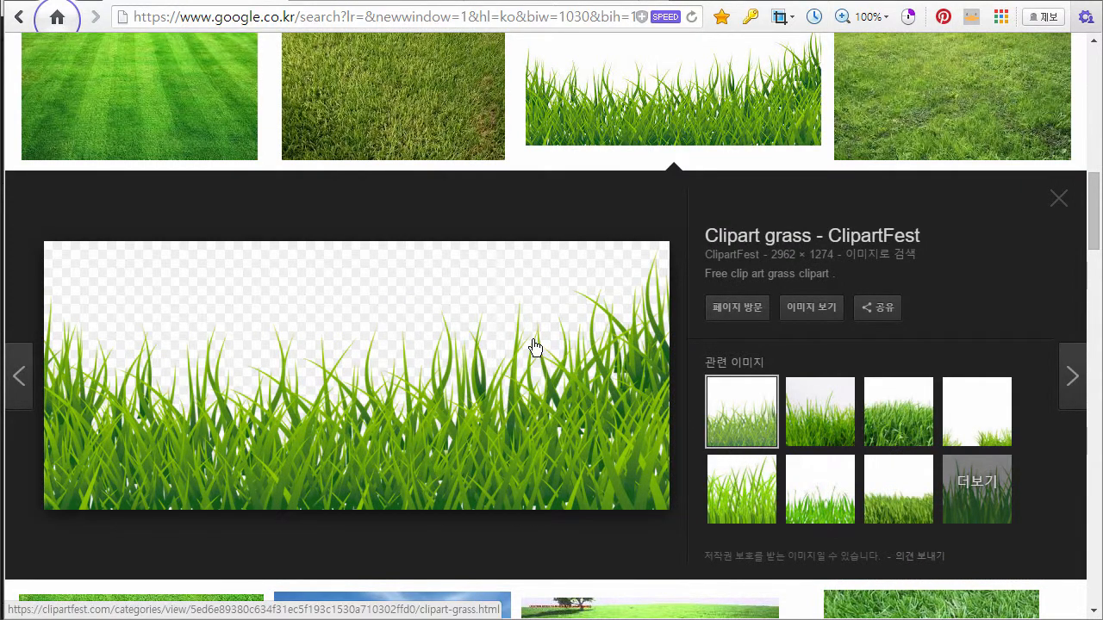
{"action": "scroll", "coordinate": [544, 340], "scroll_direction": "down", "scroll_amount": 5}
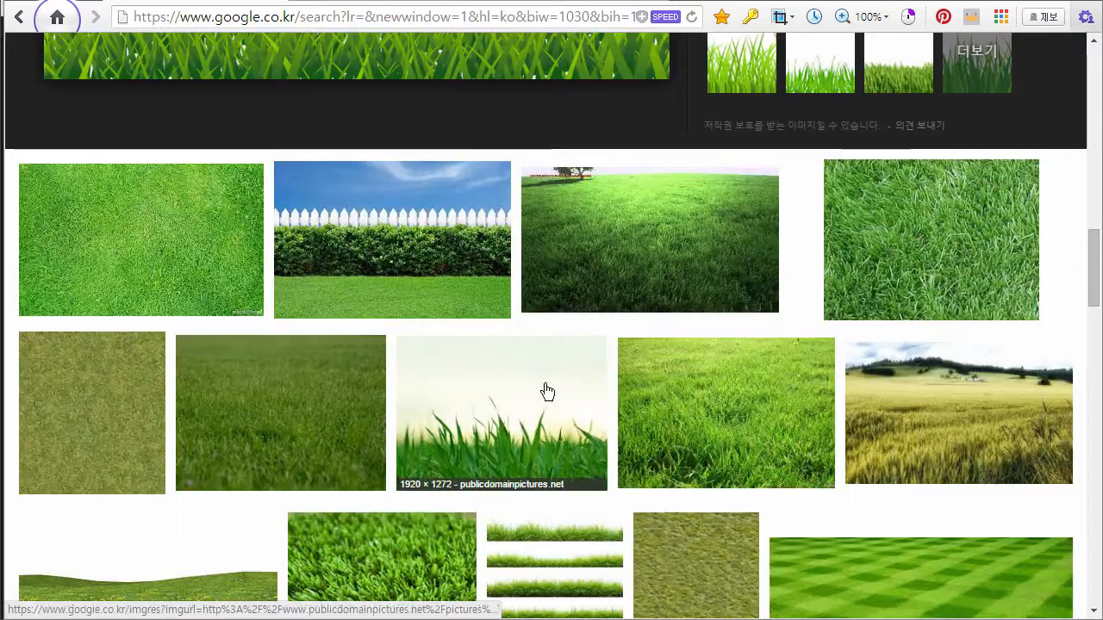
{"action": "left_click", "coordinate": [544, 392]}
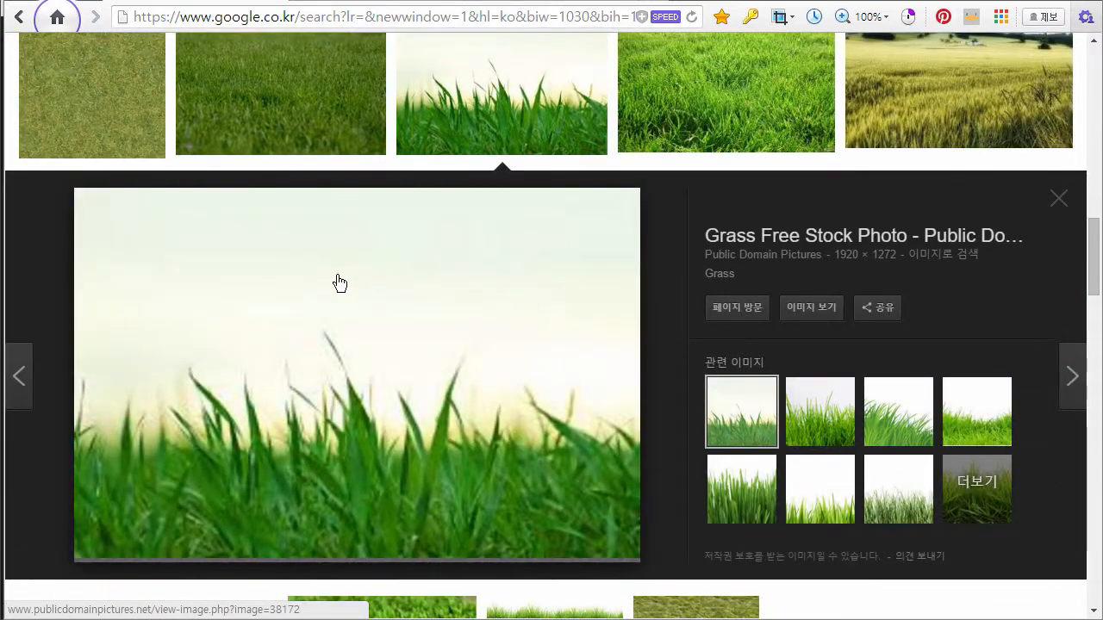
{"action": "left_click", "coordinate": [815, 413]}
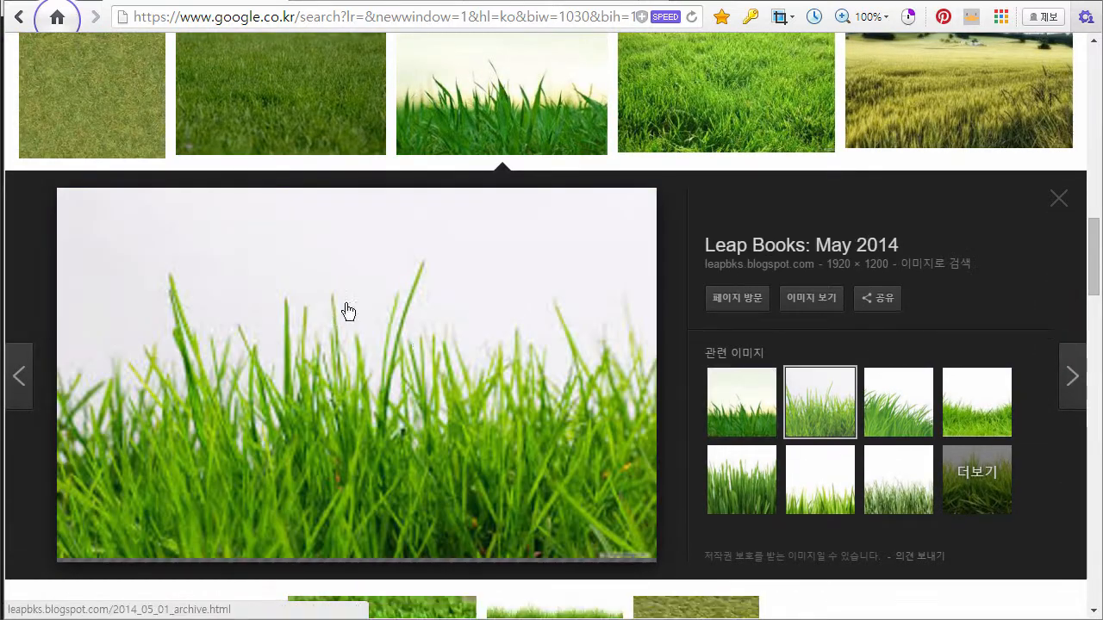
{"action": "left_click", "coordinate": [877, 410]}
{"action": "scroll", "coordinate": [491, 388], "scroll_direction": "up", "scroll_amount": 1}
{"action": "scroll", "coordinate": [517, 371], "scroll_direction": "up", "scroll_amount": 2}
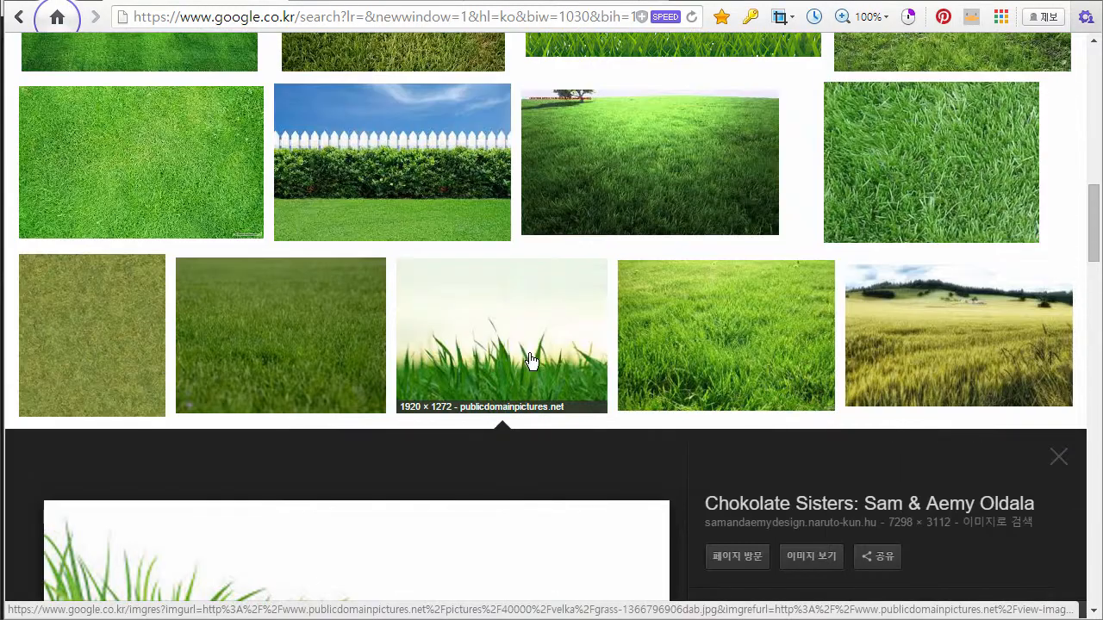
Compare the ClipartFest grass clipart with the Dr. Odd grass photo and the iStock grass strip.
{"action": "scroll", "coordinate": [524, 333], "scroll_direction": "up", "scroll_amount": 3}
{"action": "left_click", "coordinate": [621, 297]}
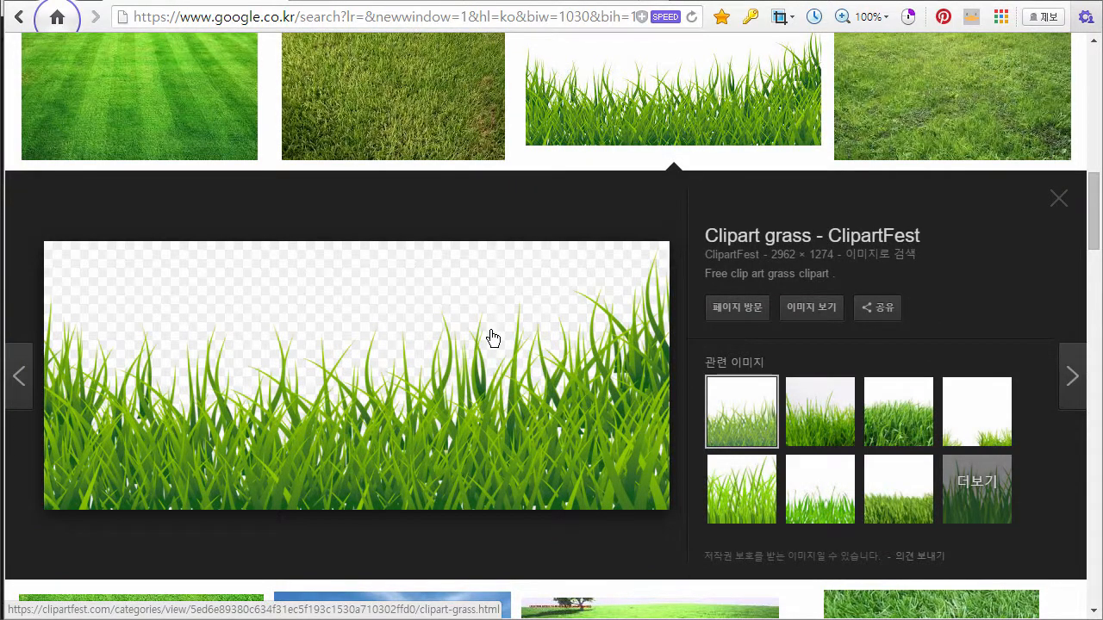
{"action": "scroll", "coordinate": [492, 337], "scroll_direction": "up", "scroll_amount": 4}
{"action": "left_click", "coordinate": [338, 140]}
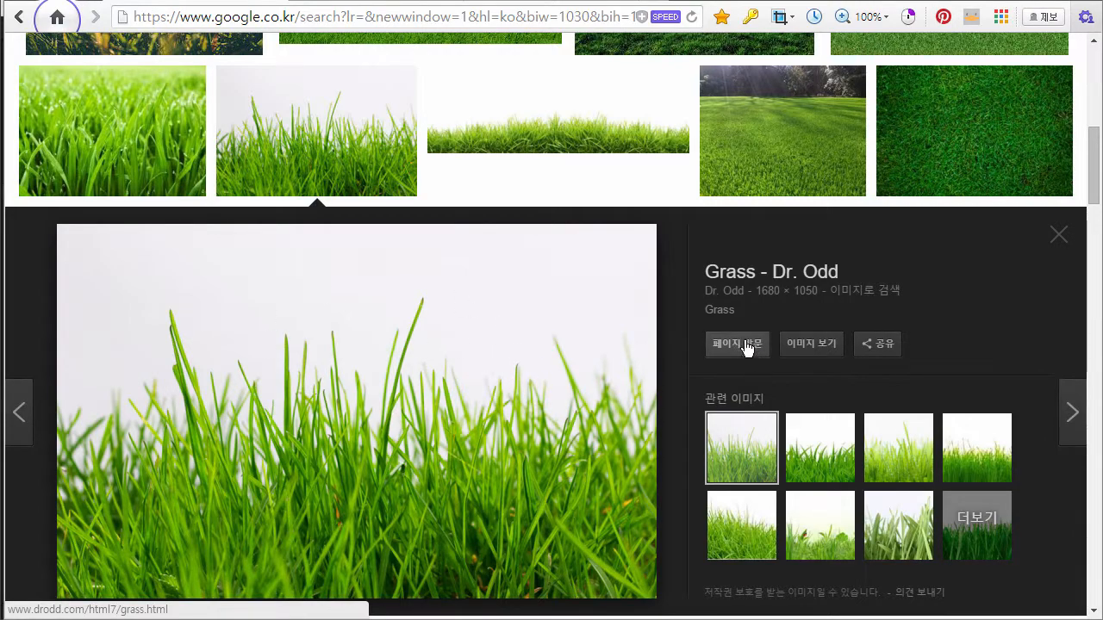
{"action": "scroll", "coordinate": [673, 341], "scroll_direction": "down", "scroll_amount": 1}
{"action": "scroll", "coordinate": [608, 330], "scroll_direction": "up", "scroll_amount": 4}
{"action": "left_click", "coordinate": [446, 274]}
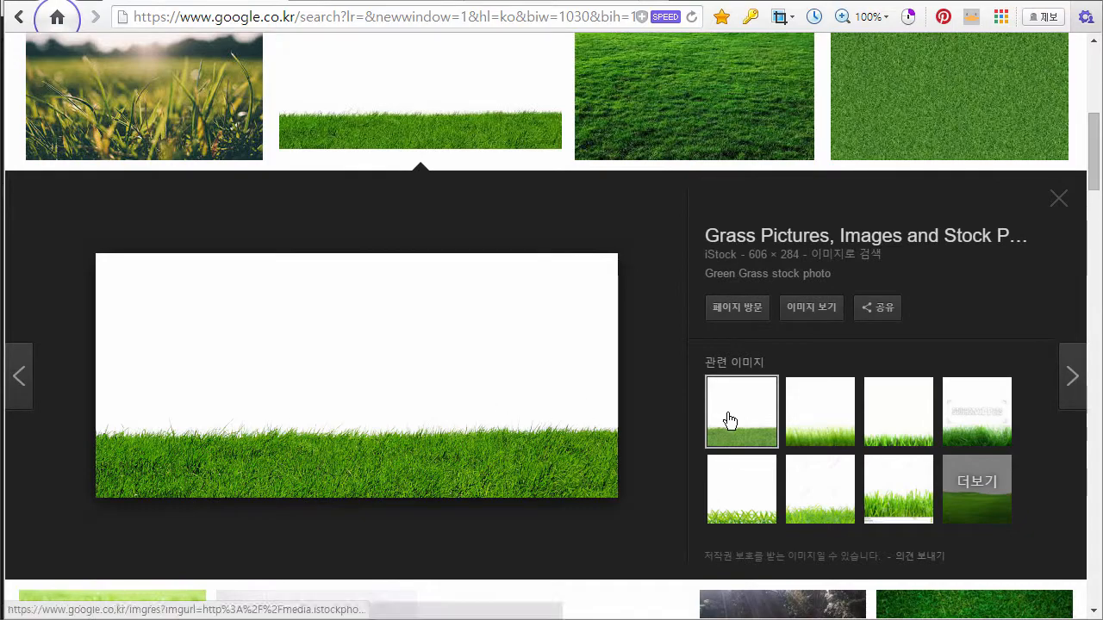
{"action": "scroll", "coordinate": [502, 382], "scroll_direction": "down", "scroll_amount": 4}
{"action": "scroll", "coordinate": [464, 339], "scroll_direction": "up", "scroll_amount": 4}
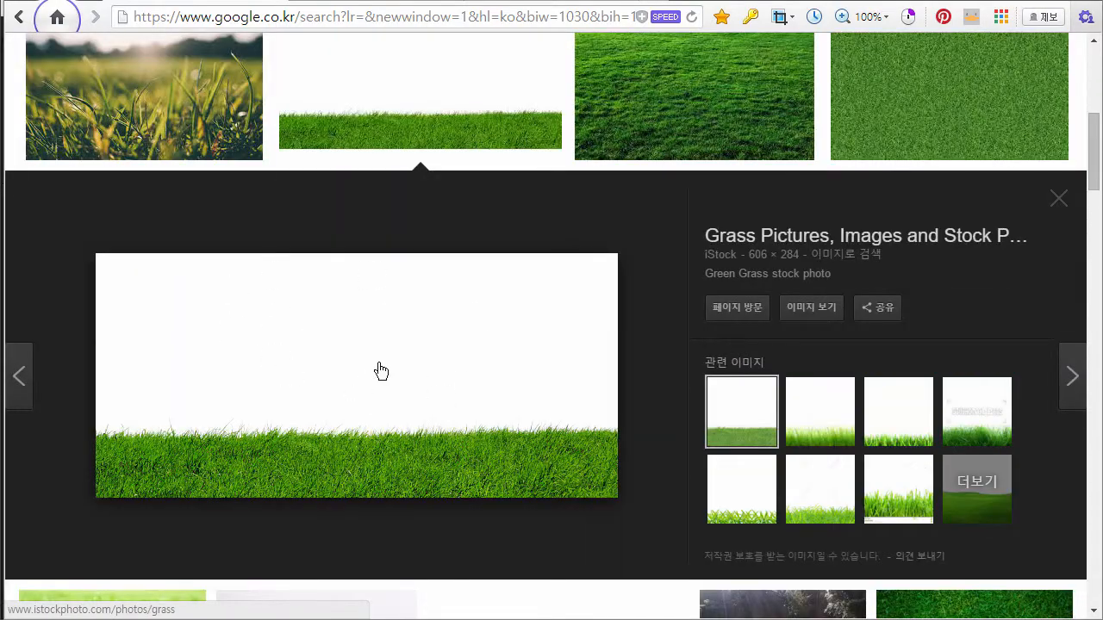
{"action": "scroll", "coordinate": [340, 306], "scroll_direction": "down", "scroll_amount": 5}
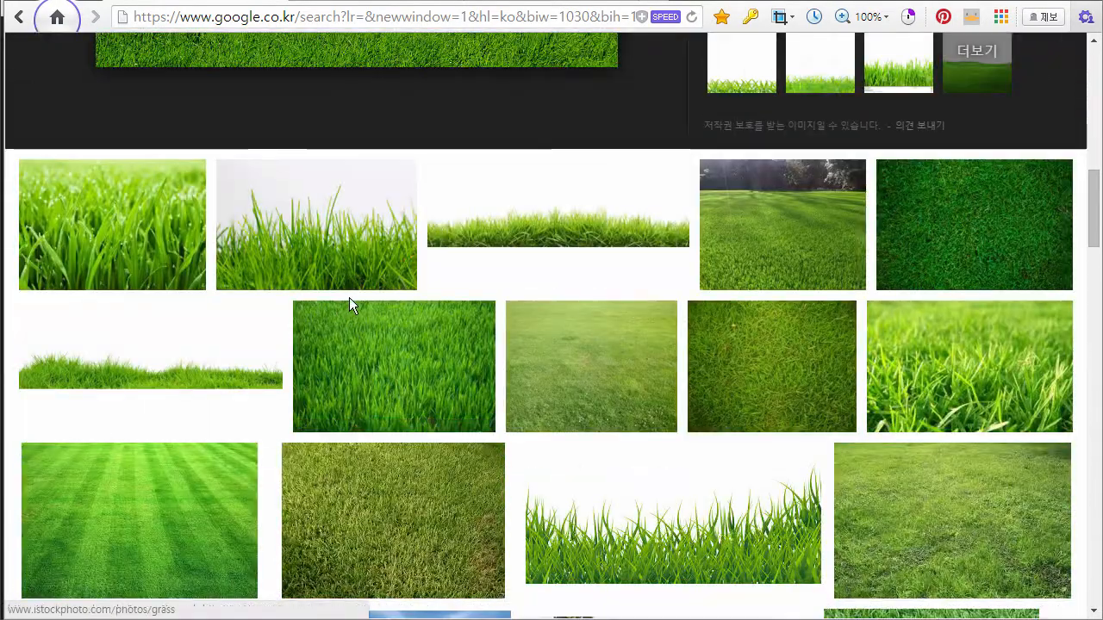
View the Dr. Odd grass photo at full size and check the Pictures folder for its saved copy without saving again.
{"action": "left_click", "coordinate": [364, 242]}
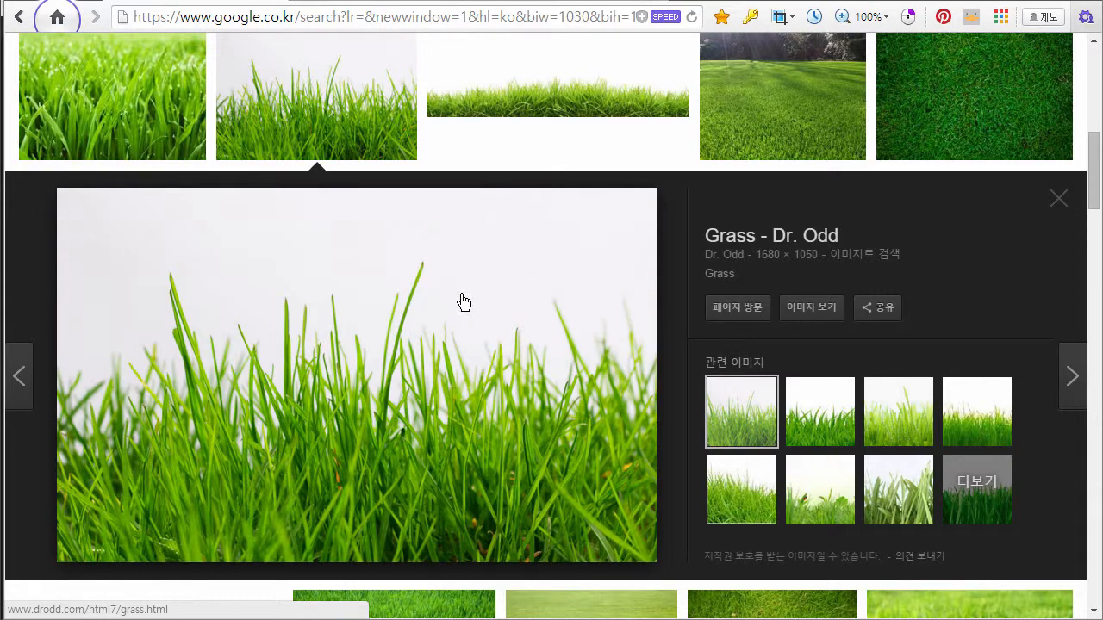
{"action": "left_click", "coordinate": [797, 314]}
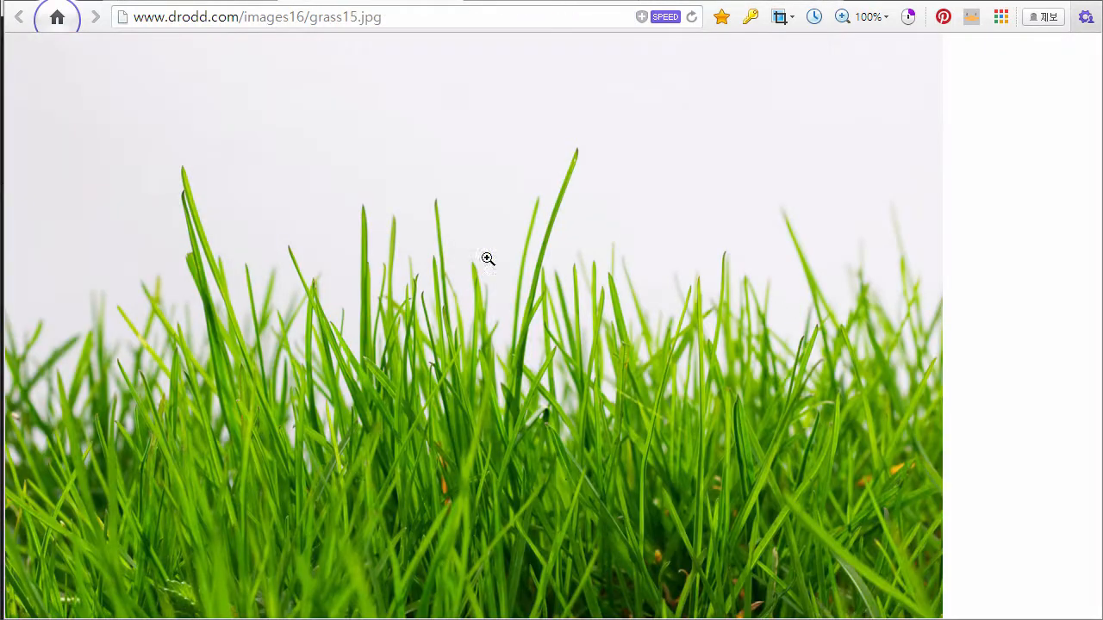
{"action": "right_click", "coordinate": [460, 244]}
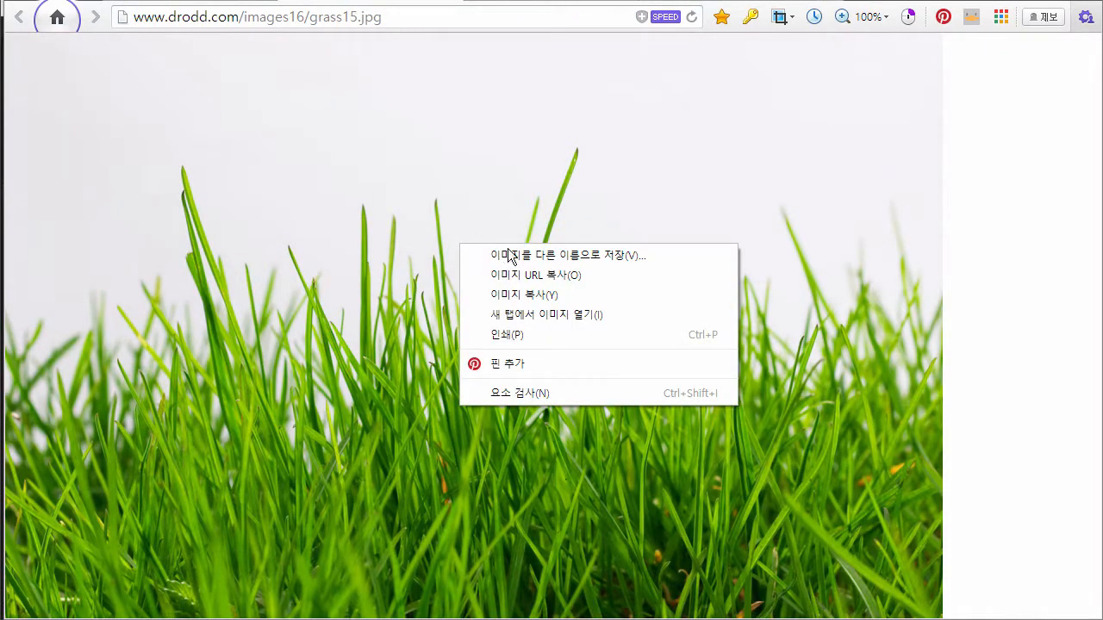
{"action": "left_click", "coordinate": [567, 257]}
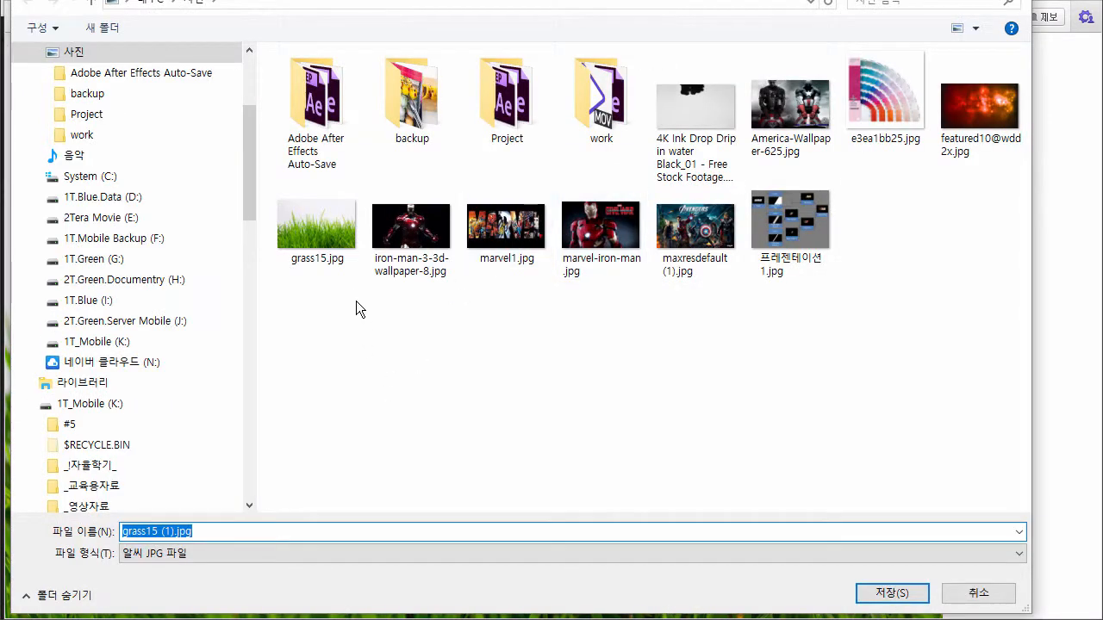
{"action": "left_click", "coordinate": [981, 591]}
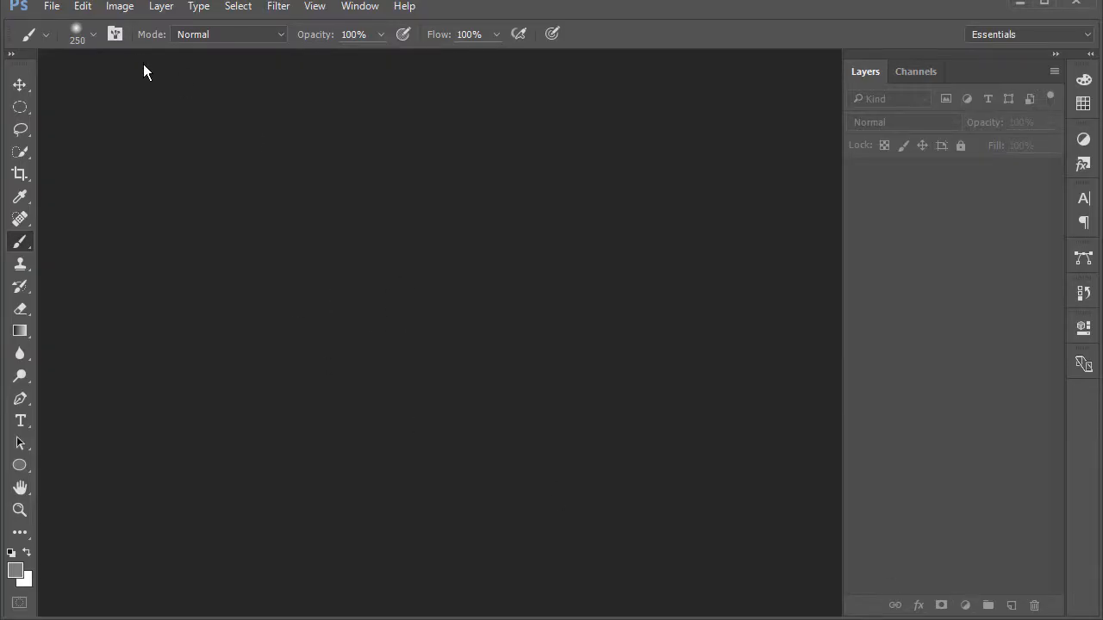
Switch to Photoshop and open grass15.jpg from the Pictures folder.
{"action": "left_click", "coordinate": [50, 6]}
{"action": "left_click", "coordinate": [69, 40]}
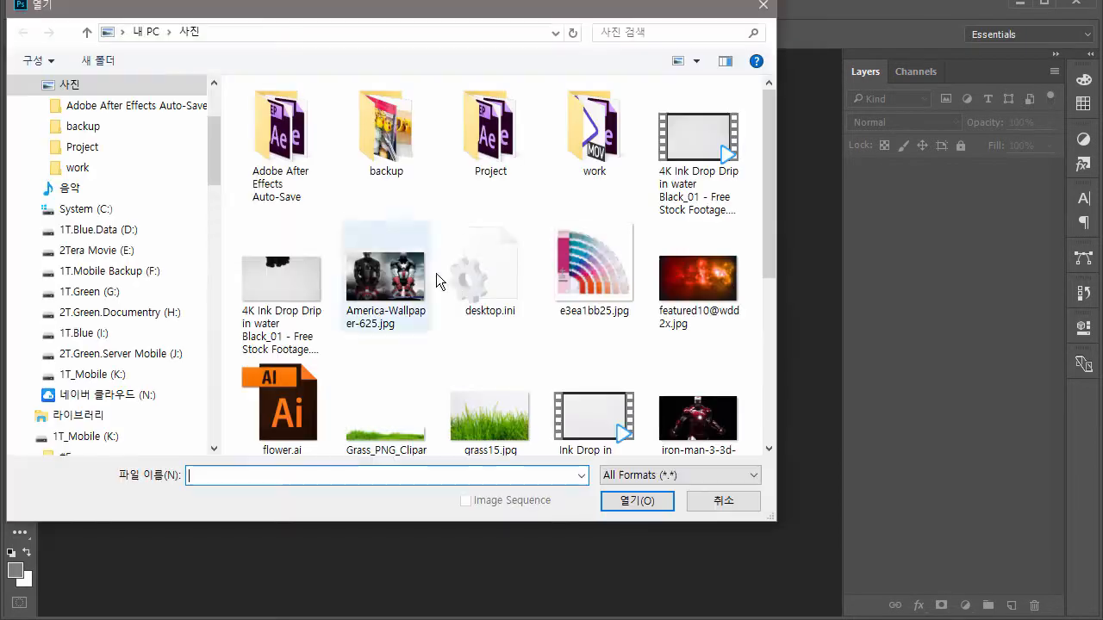
{"action": "left_click", "coordinate": [506, 438]}
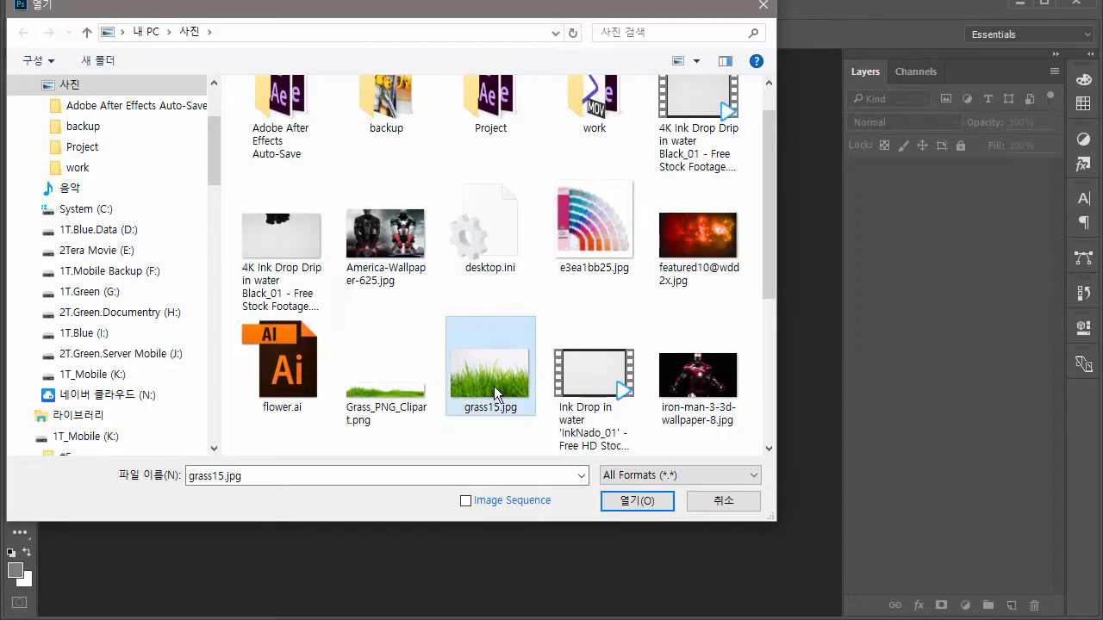
{"action": "double_click", "coordinate": [505, 429]}
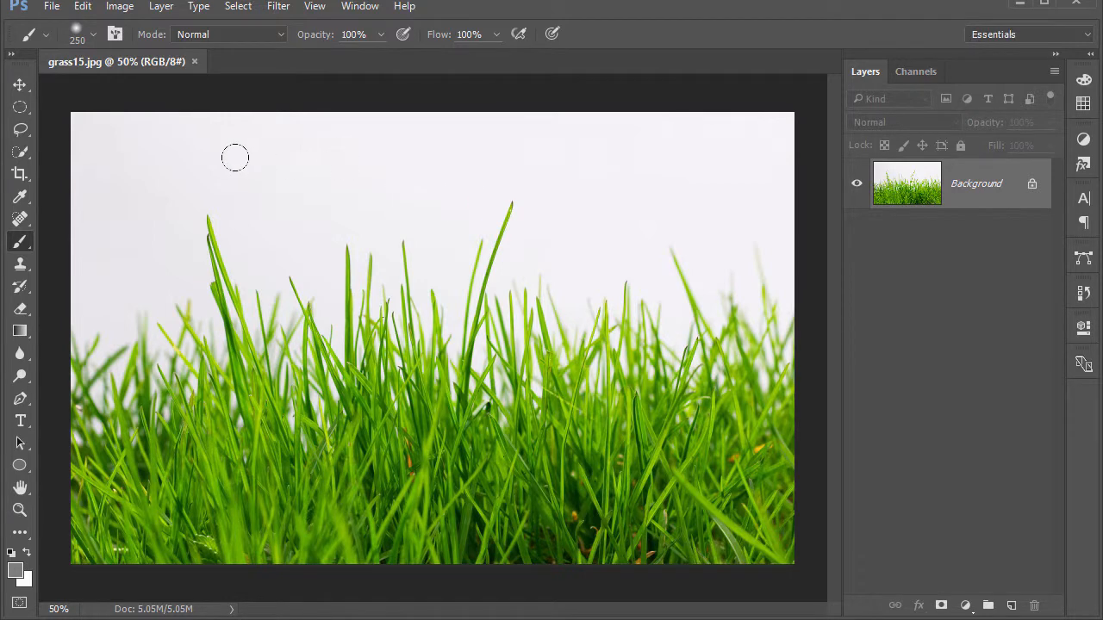
Look over the selection, lasso and marquee tools and activate the Magic Wand tool.
{"action": "left_click", "coordinate": [21, 152]}
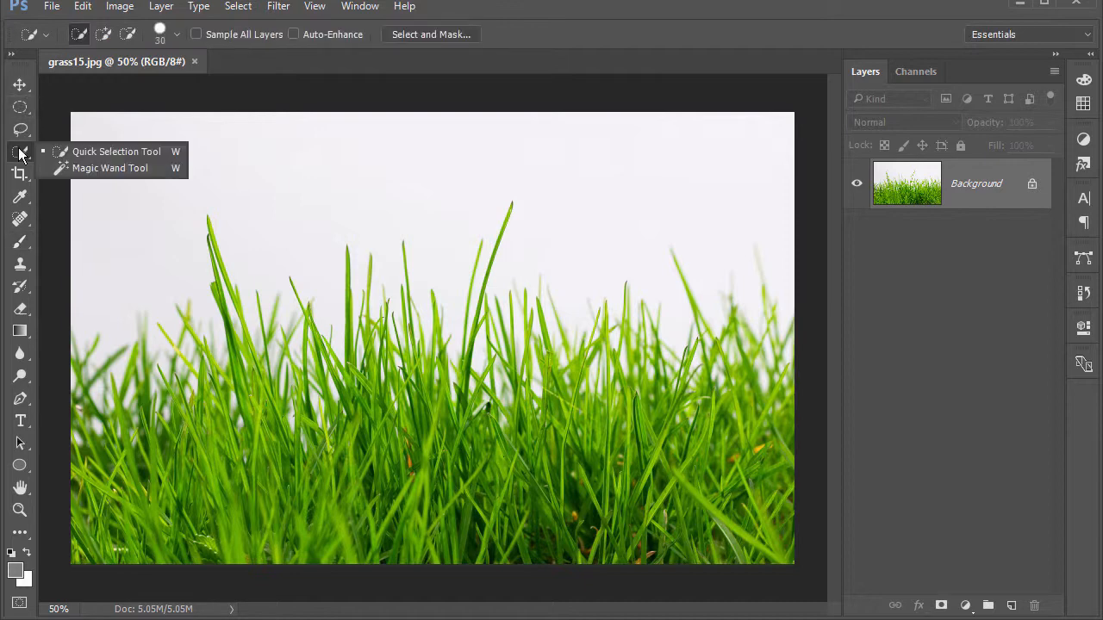
{"action": "left_click", "coordinate": [83, 169]}
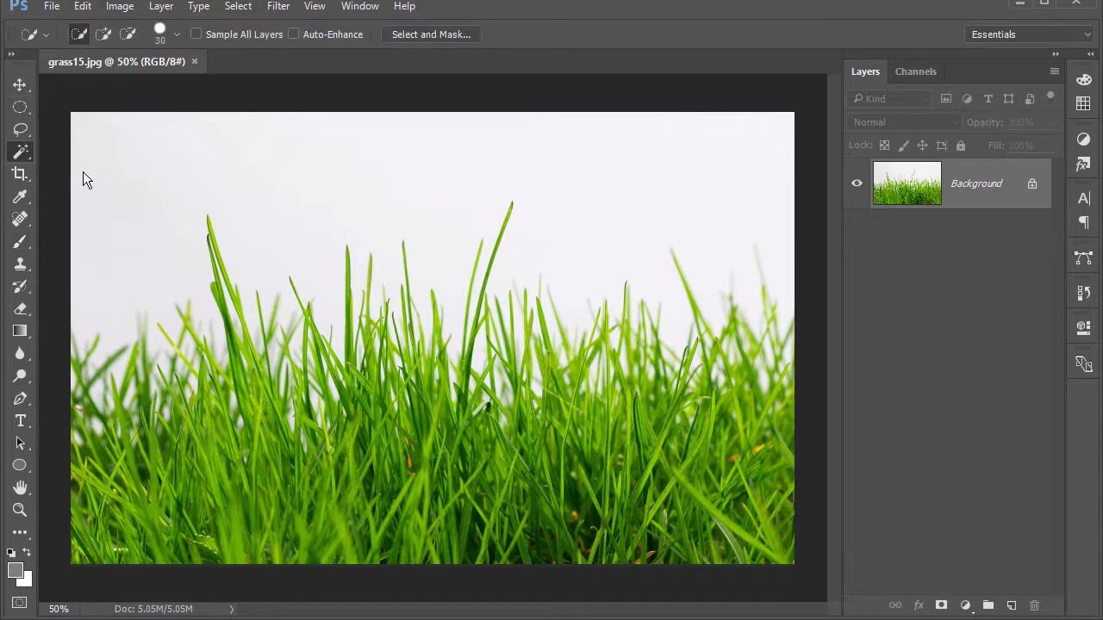
{"action": "left_click", "coordinate": [22, 153]}
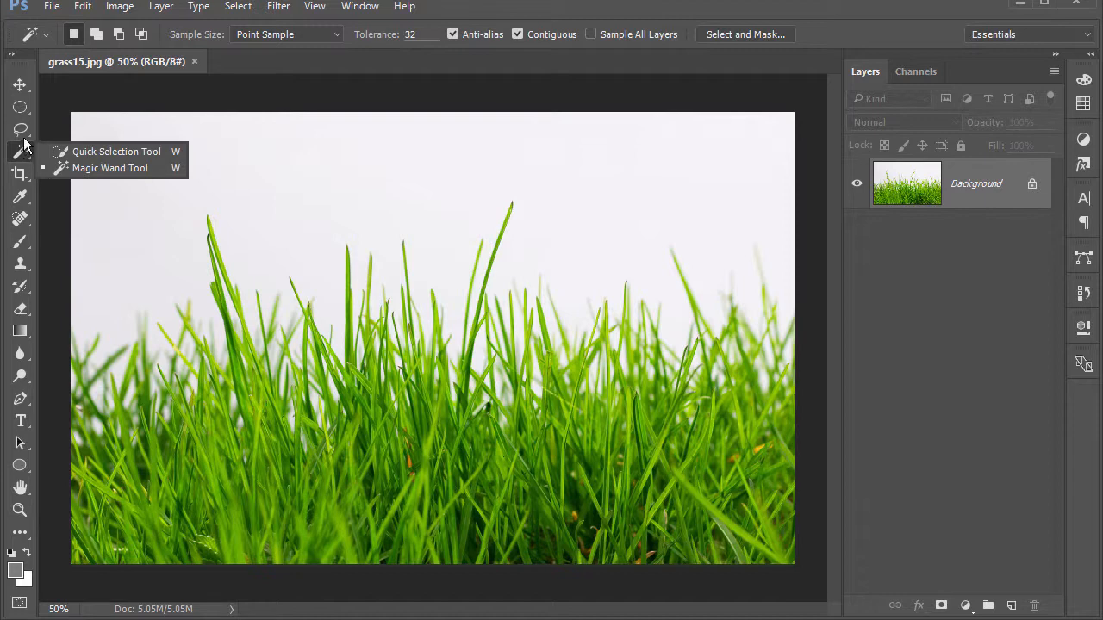
{"action": "left_click", "coordinate": [21, 130]}
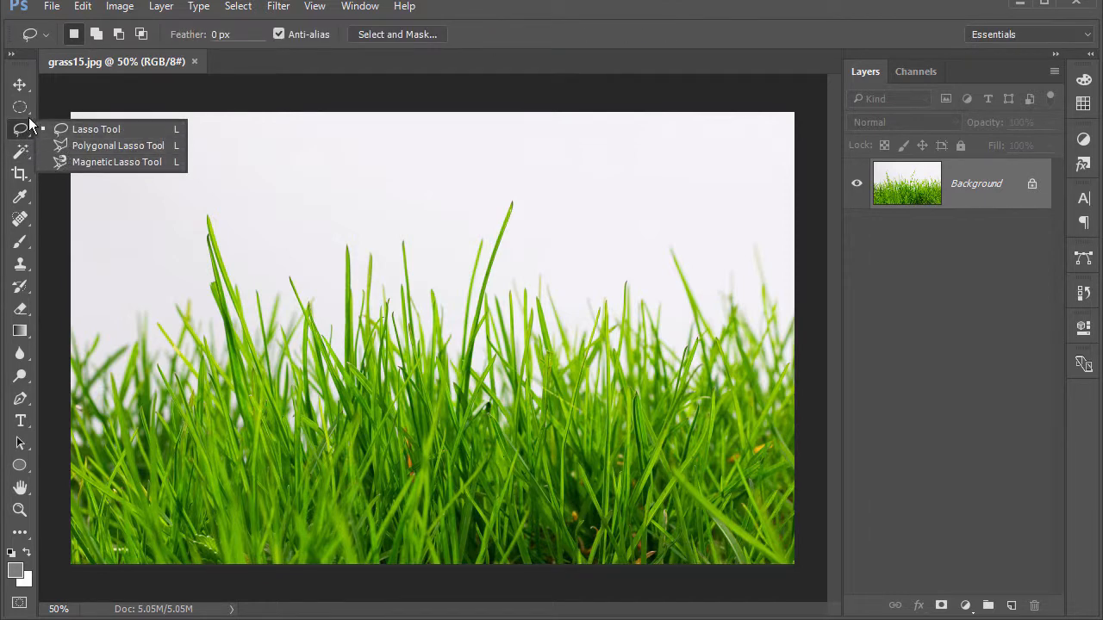
{"action": "left_click", "coordinate": [22, 110]}
{"action": "left_click", "coordinate": [21, 152]}
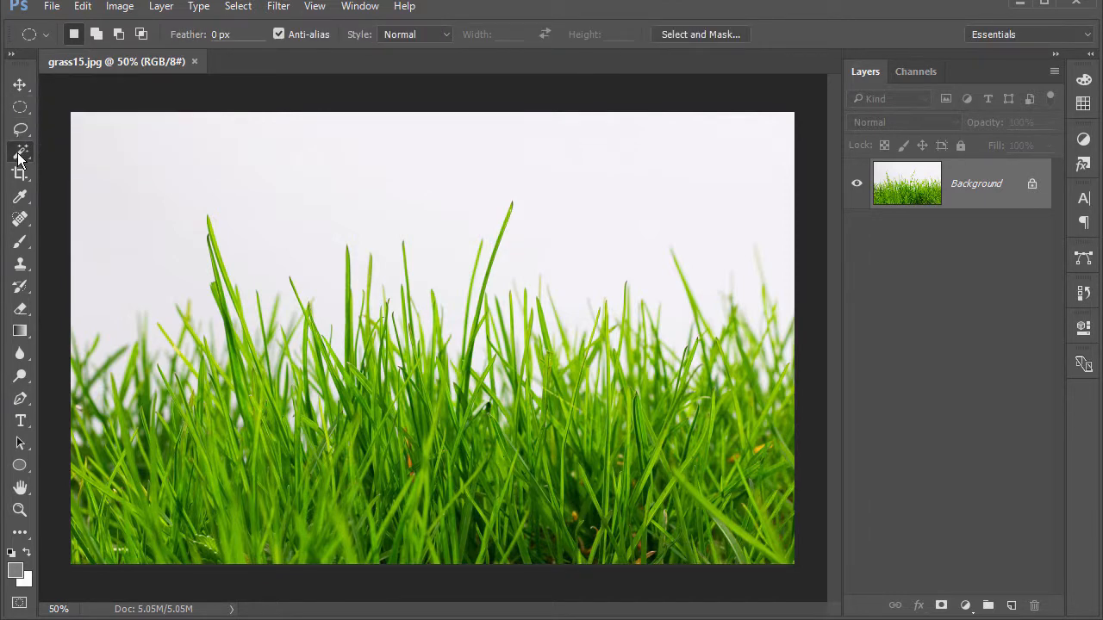
{"action": "left_click", "coordinate": [90, 169]}
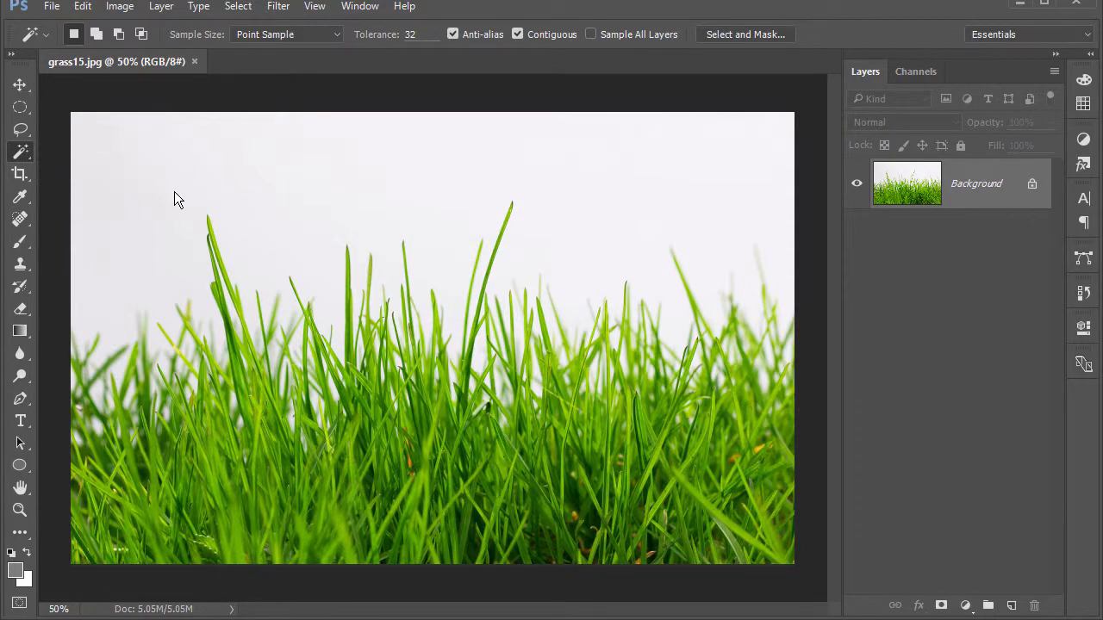
Try filling the white backdrop above the grass with the foreground color at 100% opacity, undo the fill and clear the selection.
{"action": "left_click", "coordinate": [174, 191]}
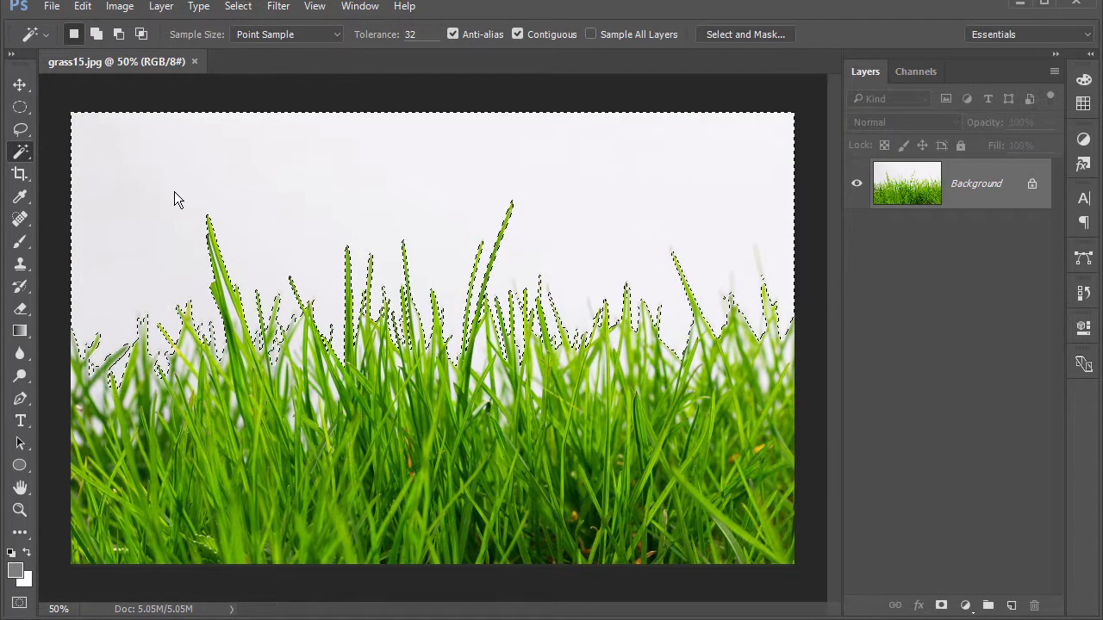
{"action": "key", "text": "shift+BackSpace"}
{"action": "left_click", "coordinate": [668, 183]}
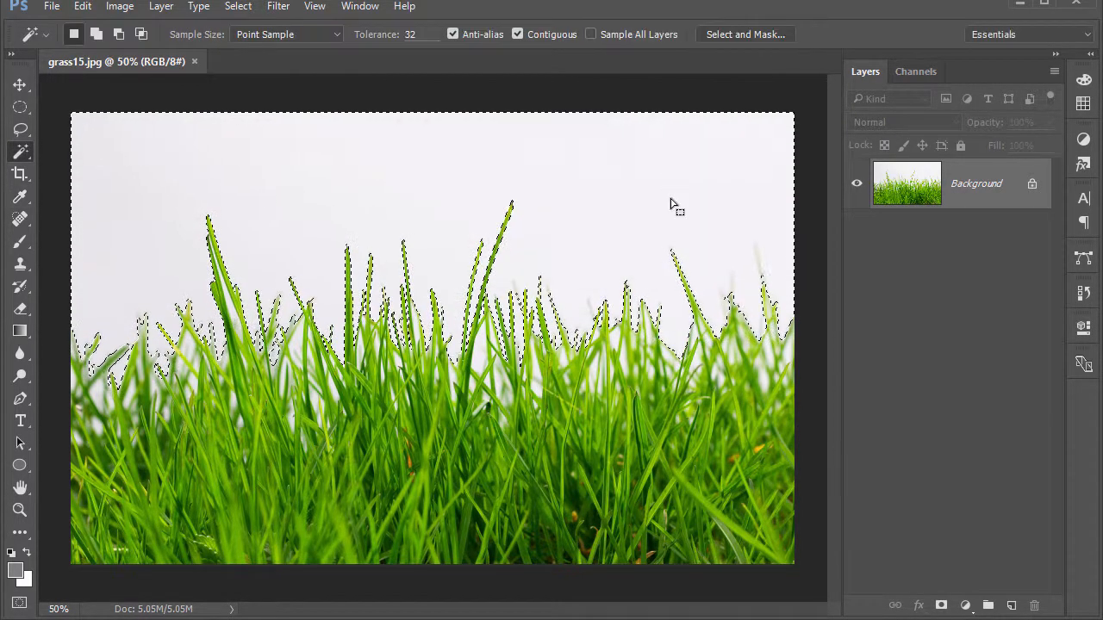
{"action": "key", "text": "shift+BackSpace"}
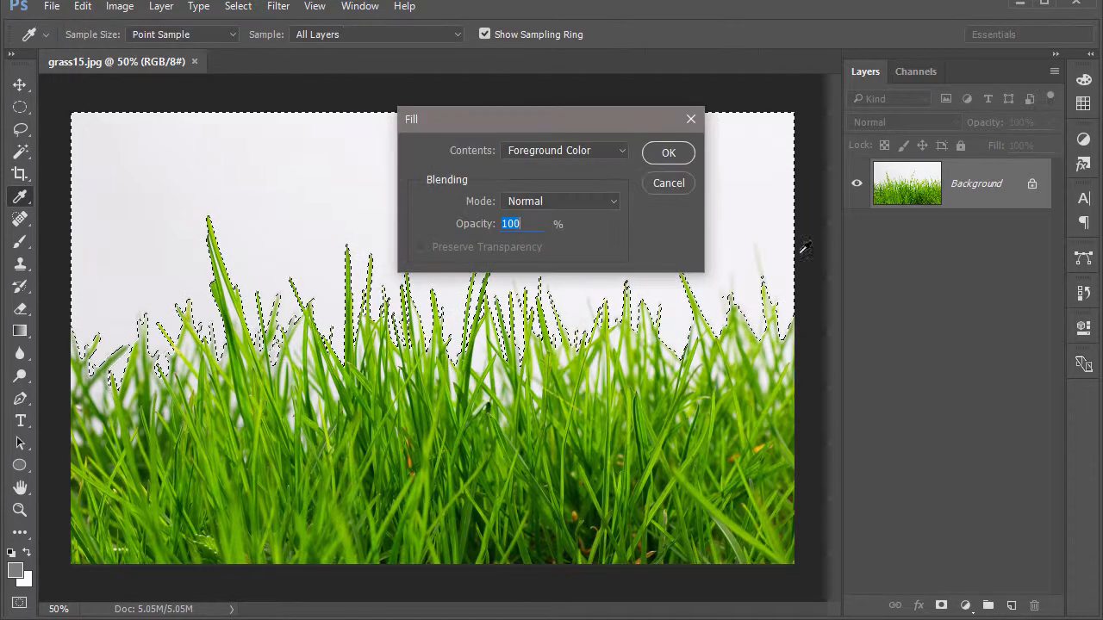
{"action": "left_click", "coordinate": [669, 153]}
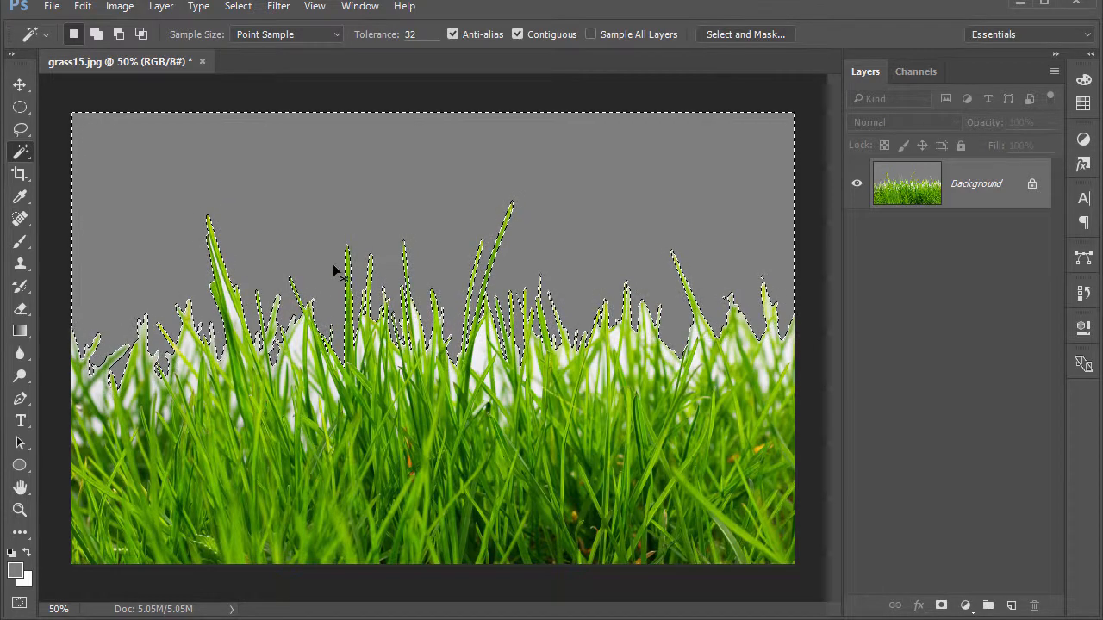
{"action": "key", "text": "ctrl+z"}
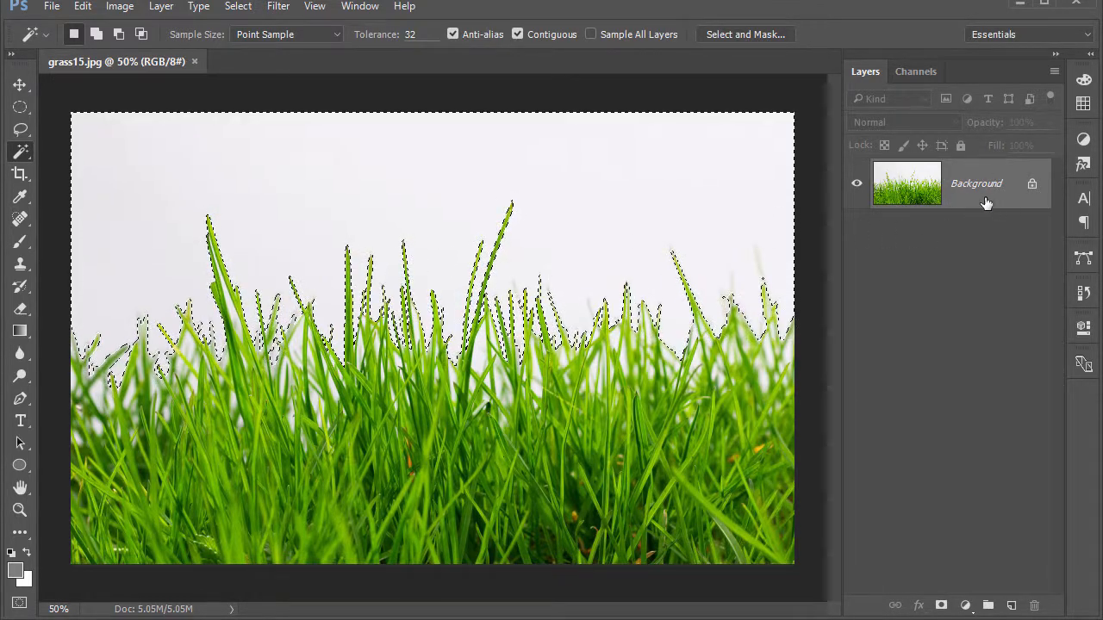
{"action": "key", "text": "ctrl+d"}
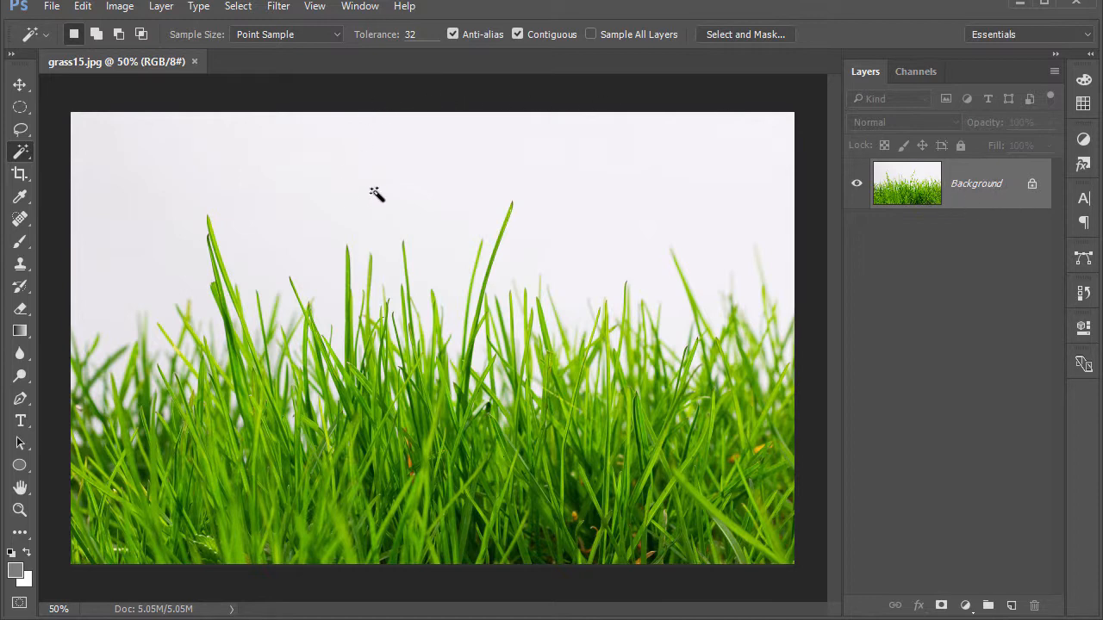
Convert the locked background into a regular layer and delete the white backdrop above the grass using the Magic Wand.
{"action": "double_click", "coordinate": [976, 178]}
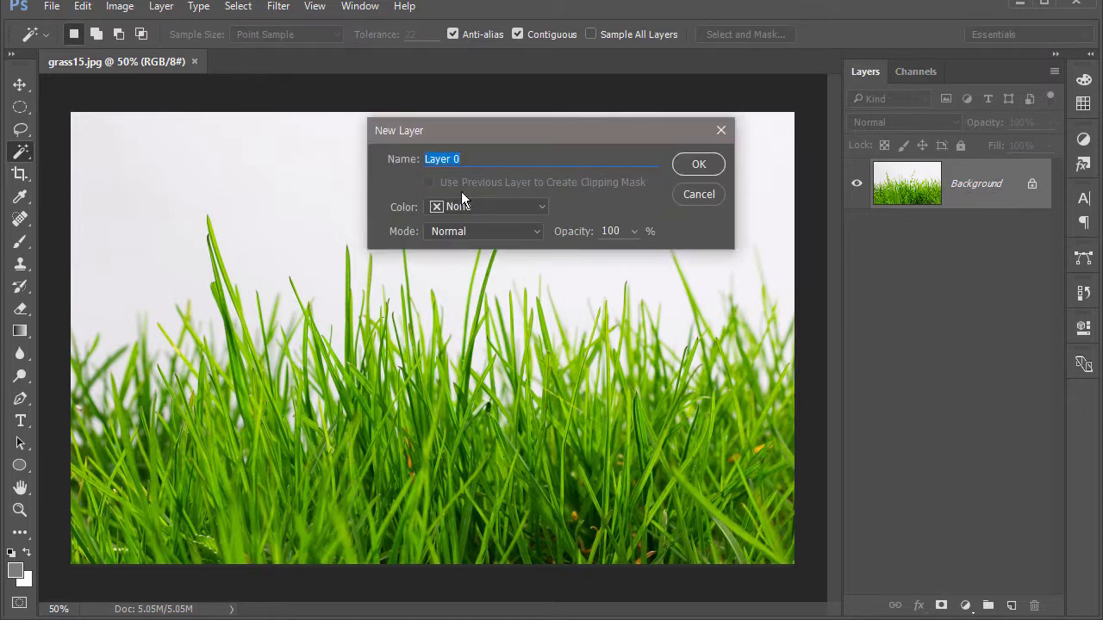
{"action": "left_click", "coordinate": [699, 165]}
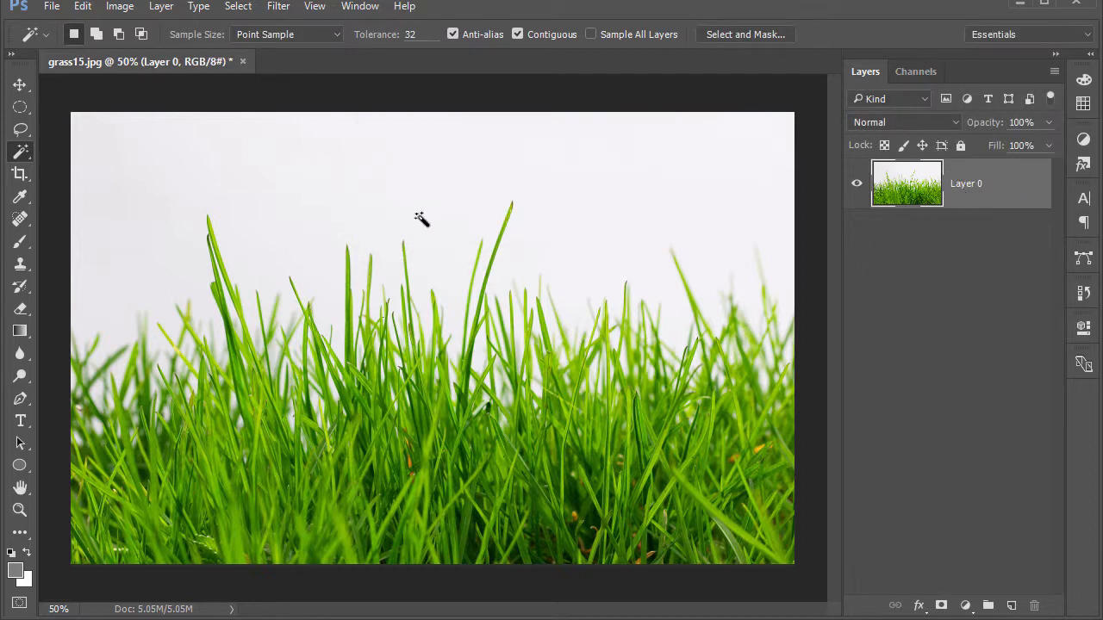
{"action": "left_click", "coordinate": [361, 207]}
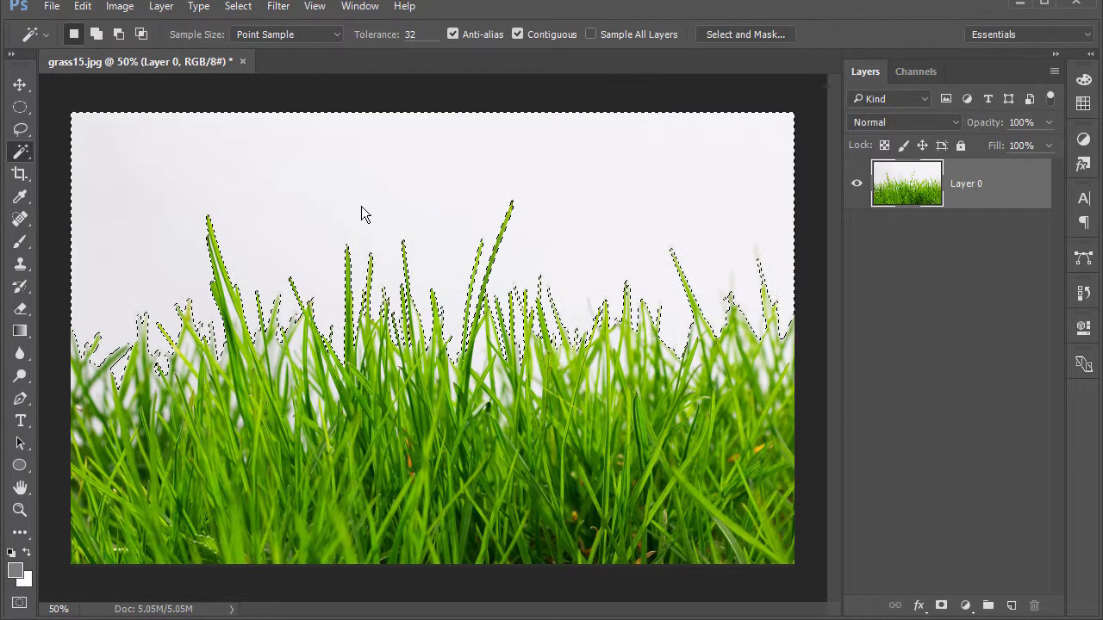
{"action": "key", "text": "Delete"}
{"action": "key", "text": "ctrl+d"}
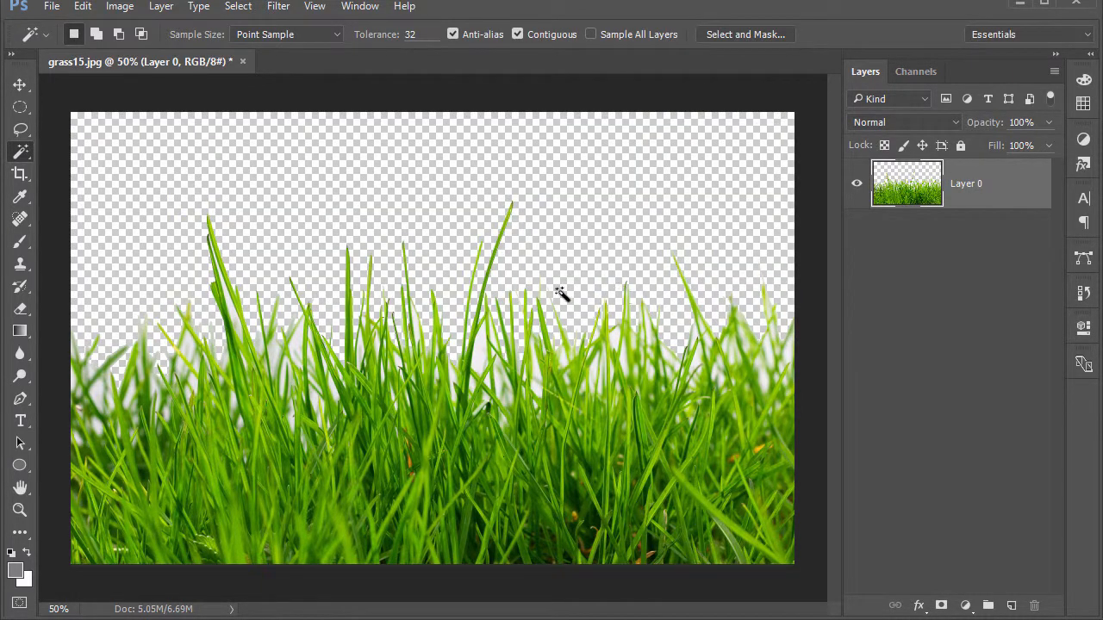
Add a new layer beneath the grass layer and fill it with the gray foreground color using the Paint Bucket.
{"action": "left_click", "coordinate": [1012, 606]}
{"action": "left_click_drag", "start_coordinate": [951, 200], "coordinate": [925, 269]}
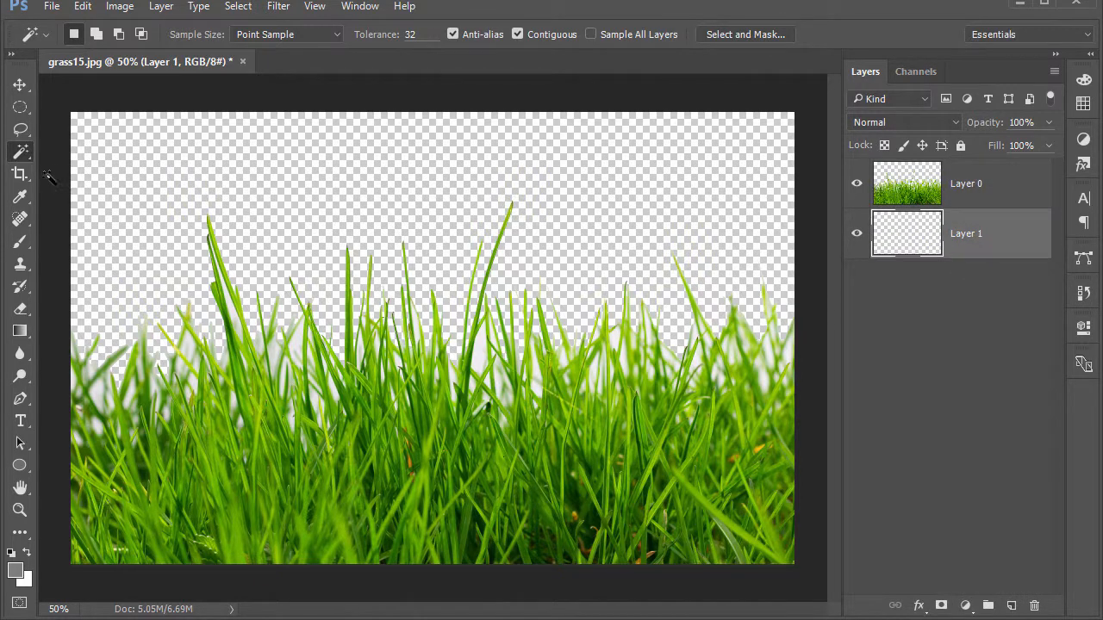
{"action": "left_click_drag", "start_coordinate": [26, 334], "coordinate": [107, 347]}
{"action": "left_click", "coordinate": [463, 226]}
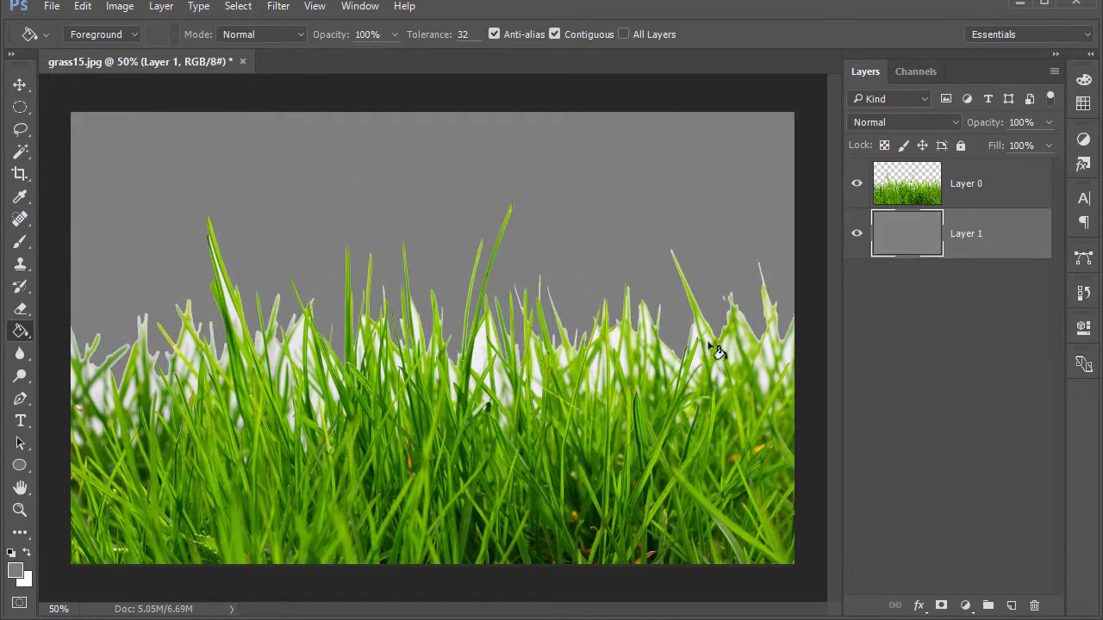
Return to the grass layer with the Magic Wand and select white patches left between the blades.
{"action": "left_click", "coordinate": [21, 151]}
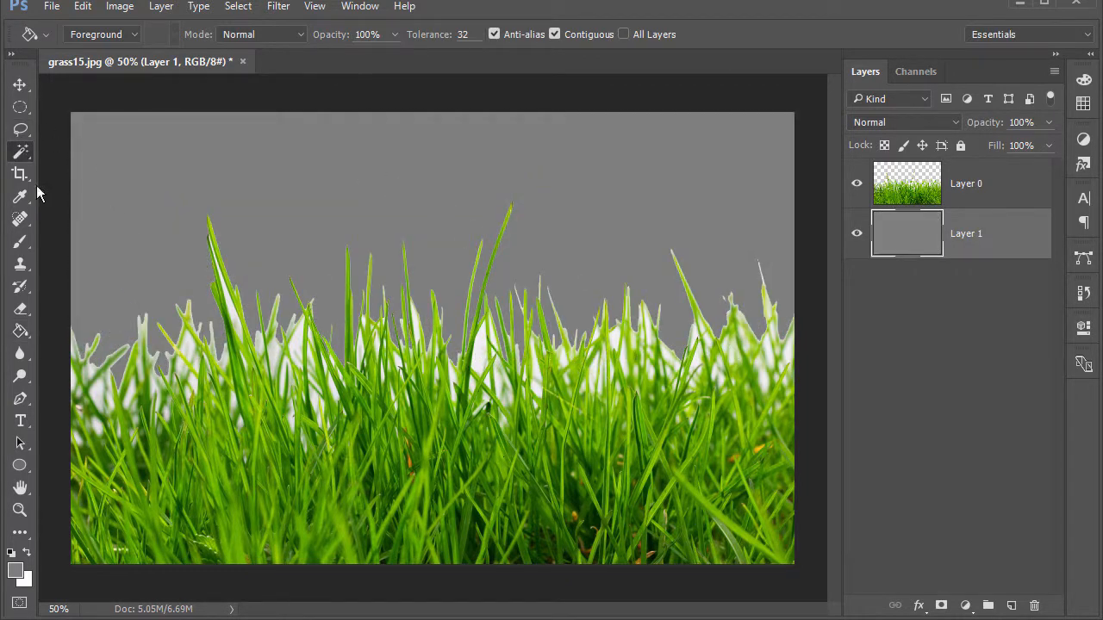
{"action": "left_click", "coordinate": [99, 394]}
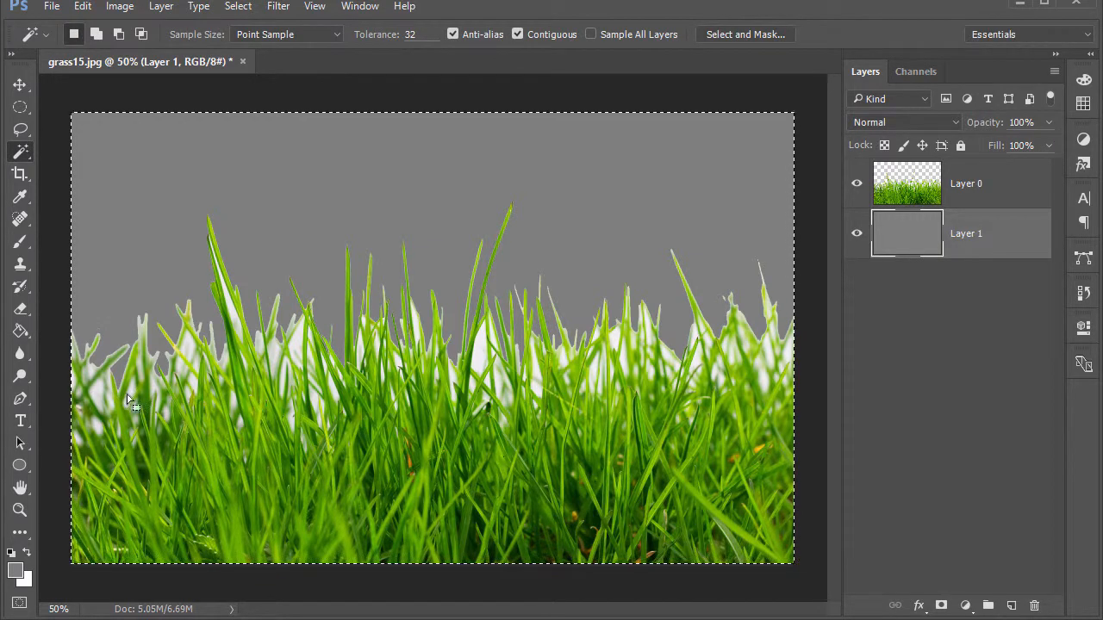
{"action": "left_click", "coordinate": [907, 184]}
{"action": "key", "text": "ctrl+d"}
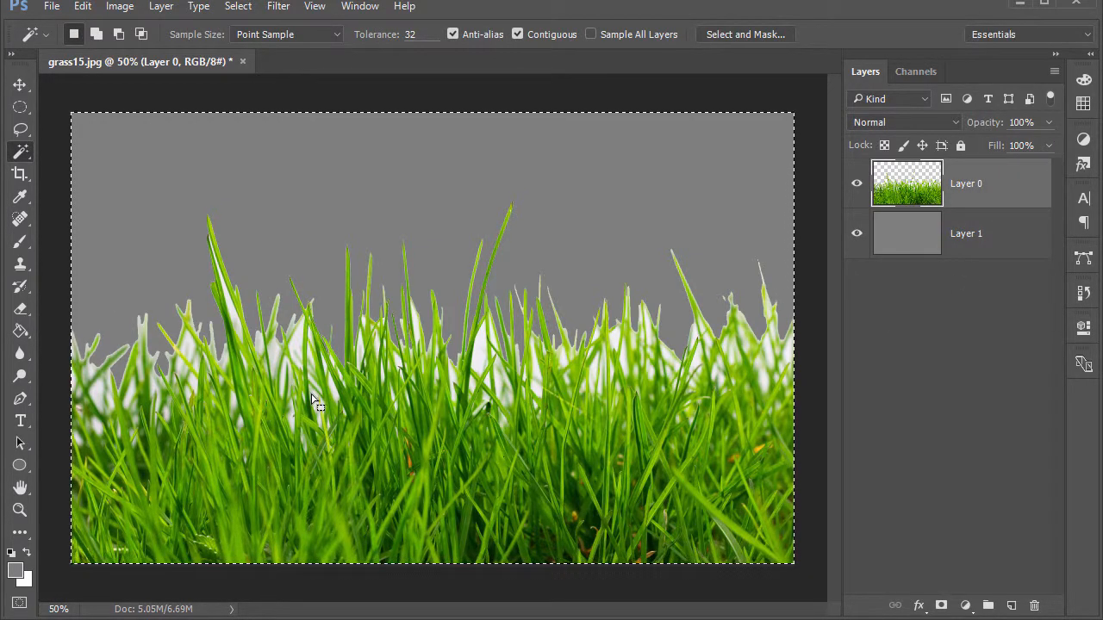
{"action": "left_click", "coordinate": [297, 338]}
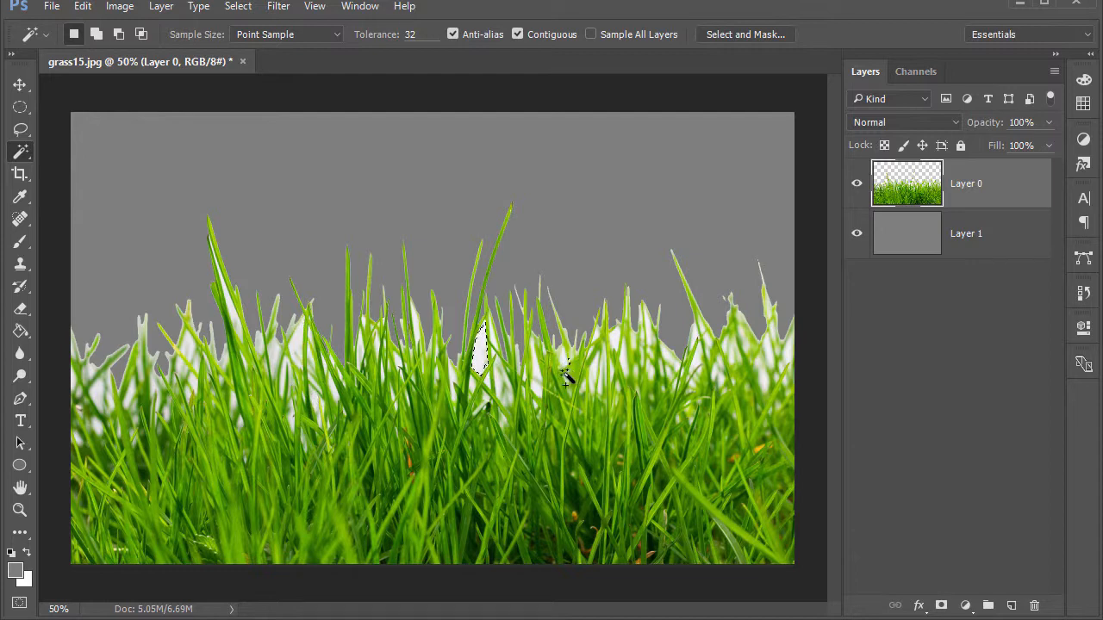
{"action": "key", "text": "shift"}
Turn off Contiguous for the Magic Wand, sample the white remnants across the whole grass layer and delete them.
{"action": "left_click", "coordinate": [522, 35]}
{"action": "left_click", "coordinate": [617, 341]}
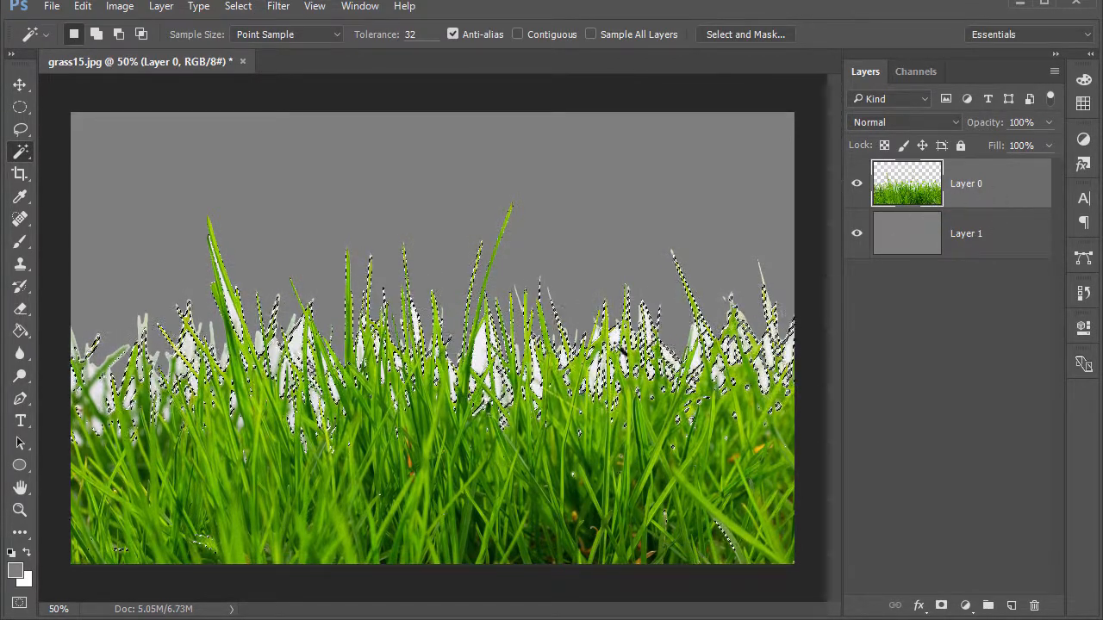
{"action": "left_click", "coordinate": [623, 344]}
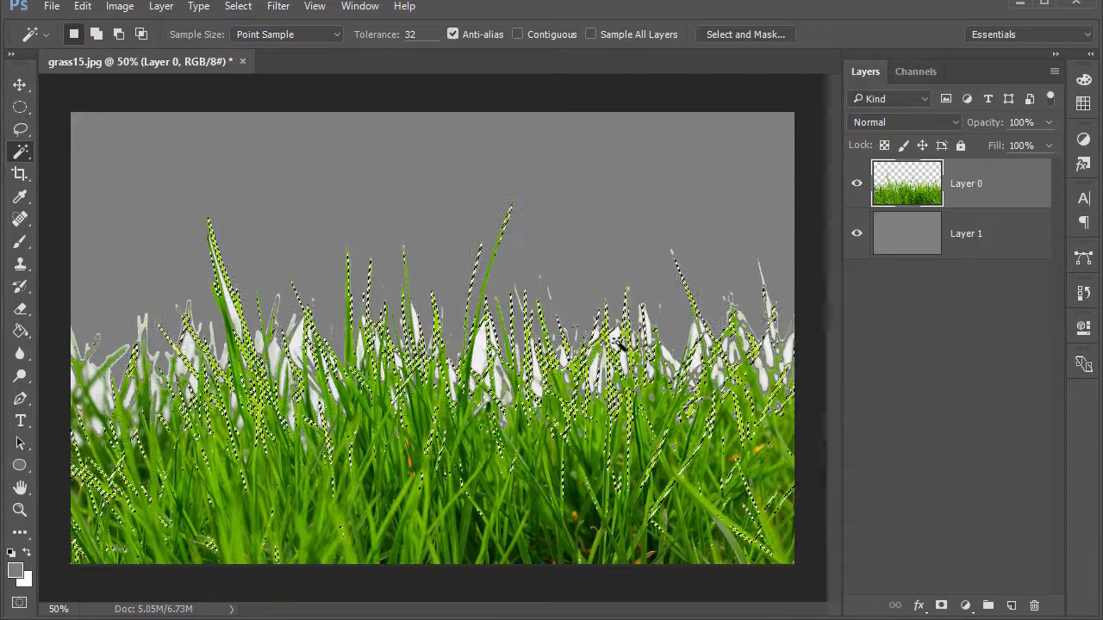
{"action": "left_click", "coordinate": [583, 248]}
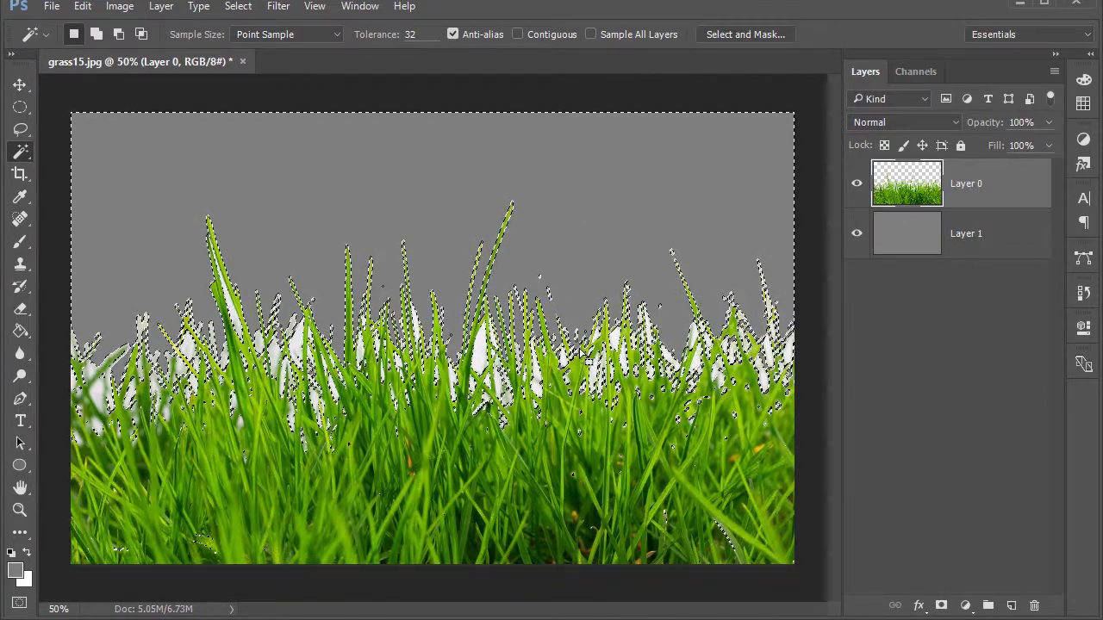
{"action": "key", "text": "ctrl+d"}
{"action": "left_click", "coordinate": [557, 354]}
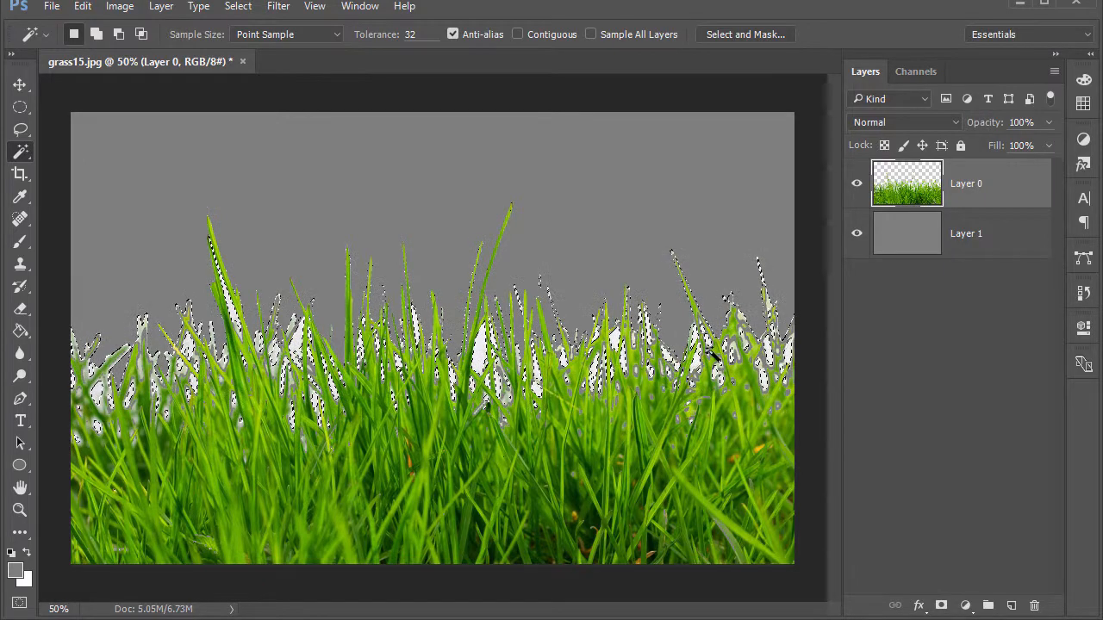
{"action": "key", "text": "Delete"}
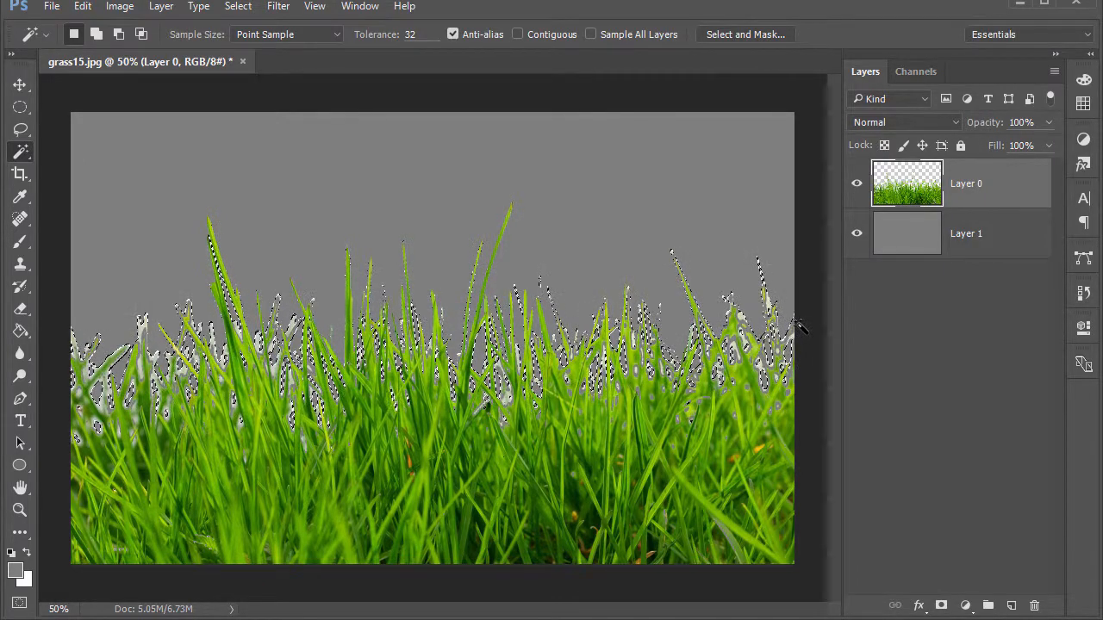
Sample the pale remnants between the grass blades with the Magic Wand and clear the selection again.
{"action": "key", "text": "ctrl+d"}
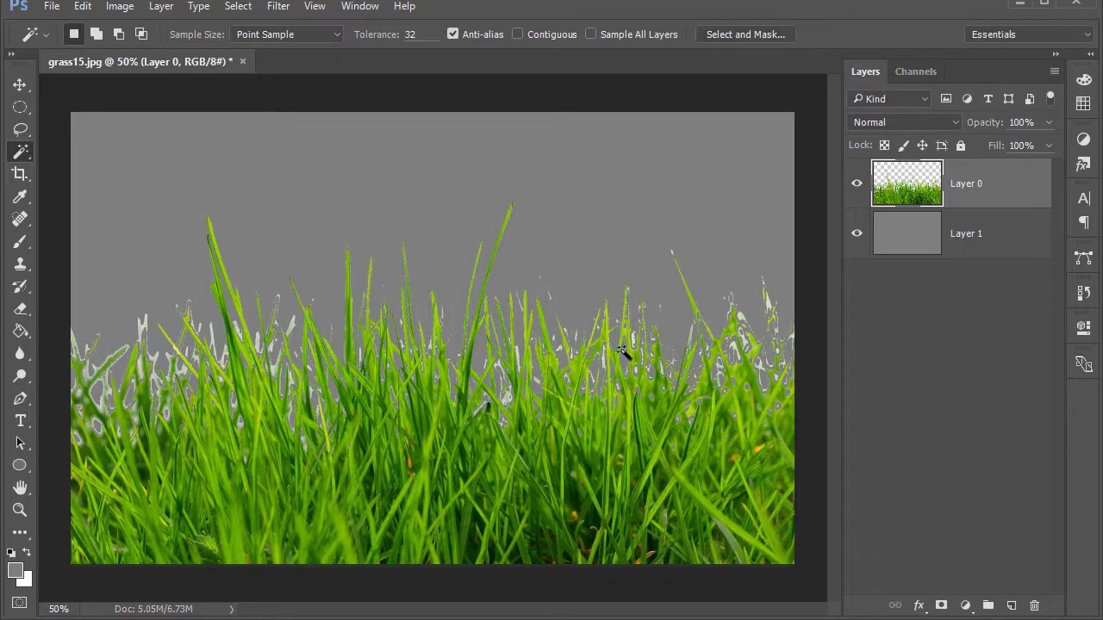
{"action": "scroll", "coordinate": [623, 371], "scroll_direction": "up", "scroll_amount": 5}
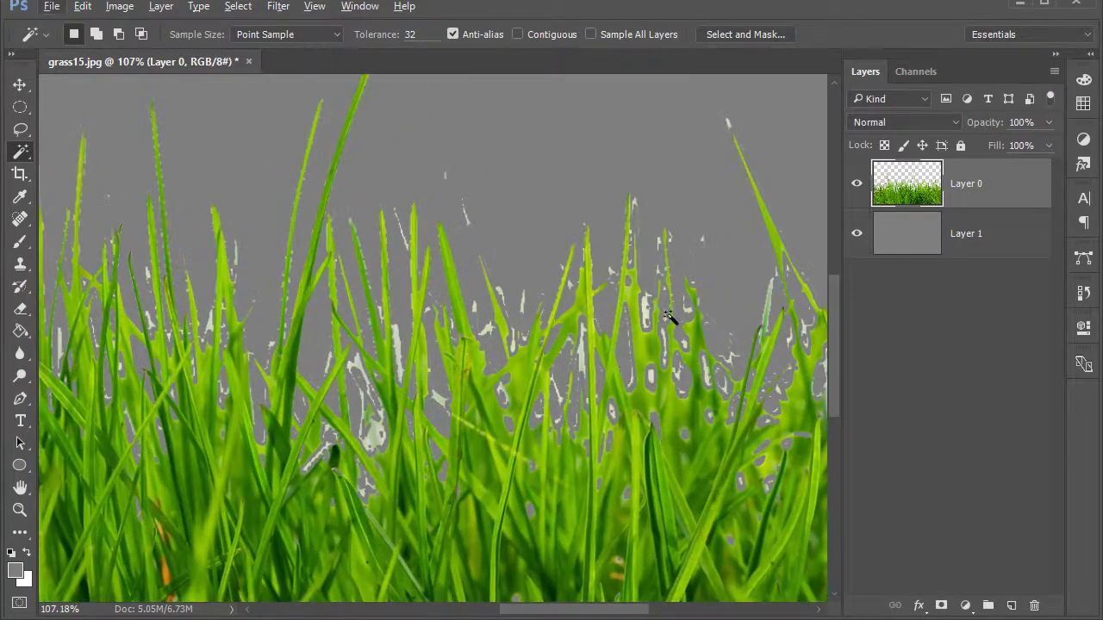
{"action": "left_click", "coordinate": [649, 314]}
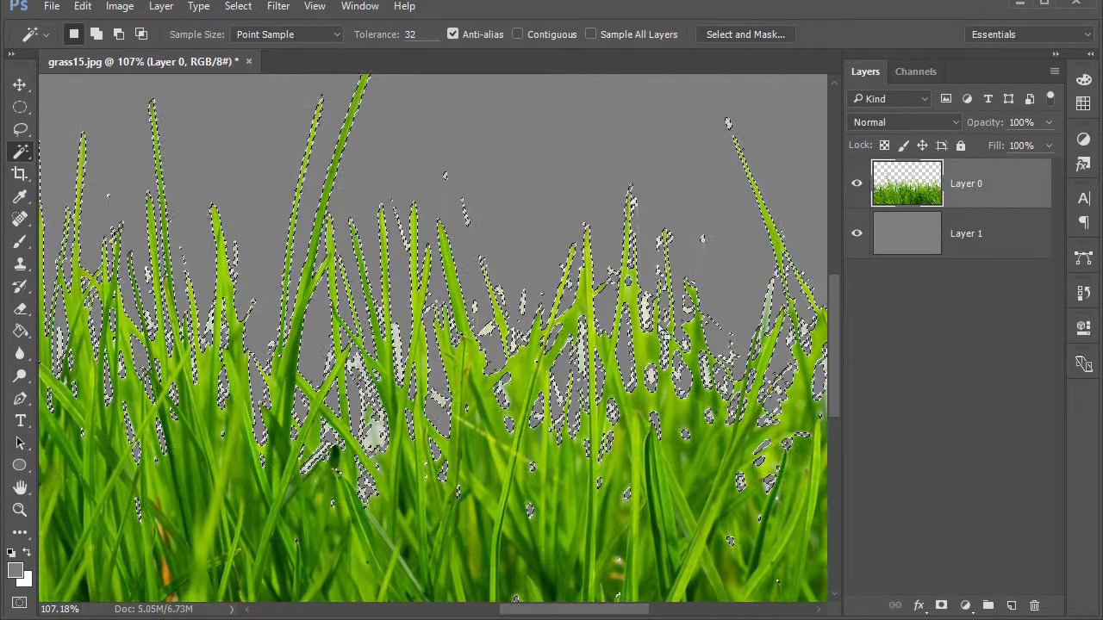
{"action": "key", "text": "ctrl+shift+s"}
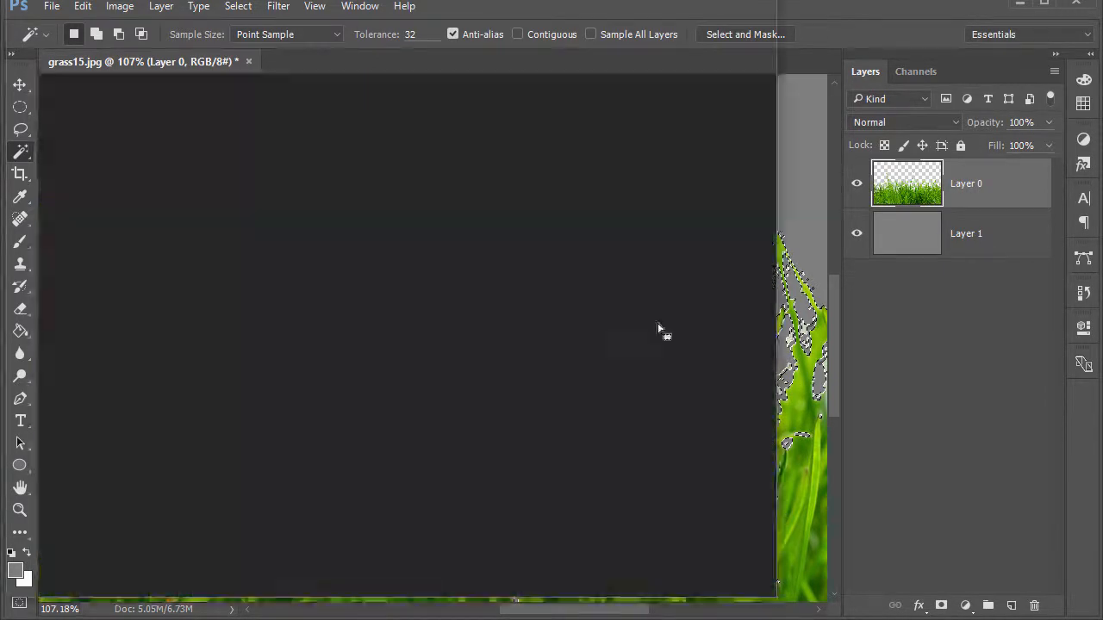
{"action": "left_click", "coordinate": [722, 575]}
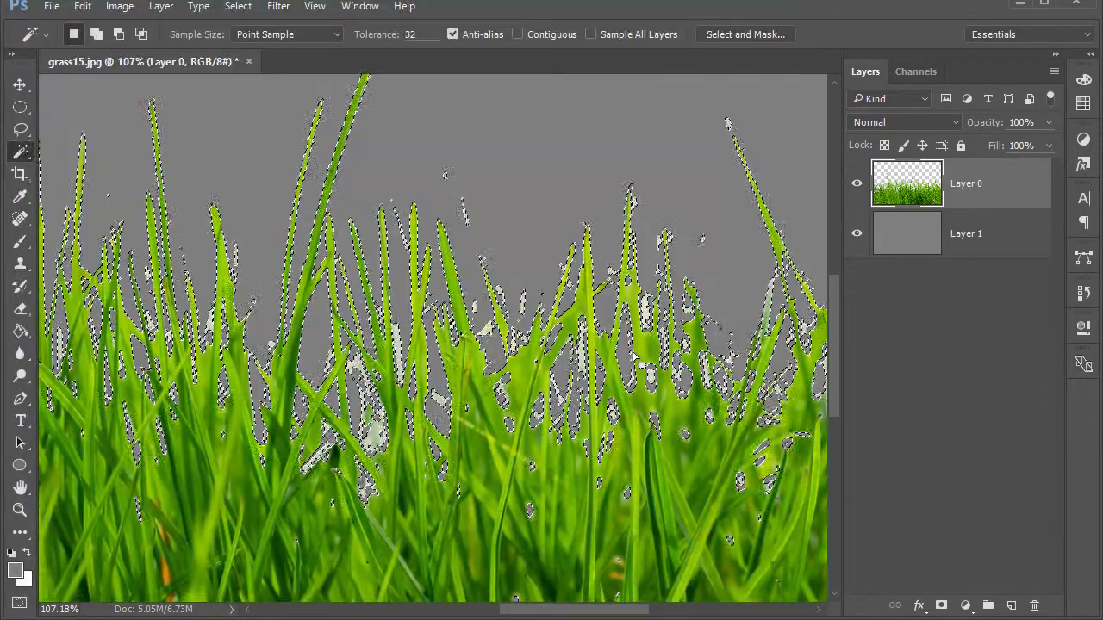
{"action": "scroll", "coordinate": [635, 353], "scroll_direction": "down", "scroll_amount": 4}
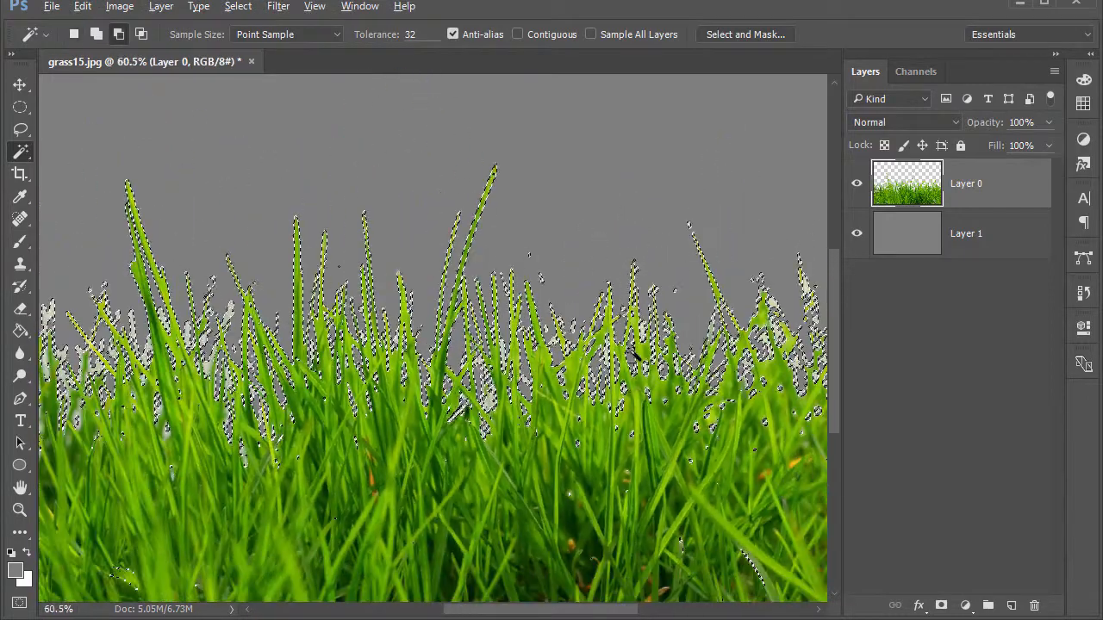
{"action": "scroll", "coordinate": [635, 355], "scroll_direction": "up", "scroll_amount": 1}
{"action": "scroll", "coordinate": [636, 355], "scroll_direction": "down", "scroll_amount": 1}
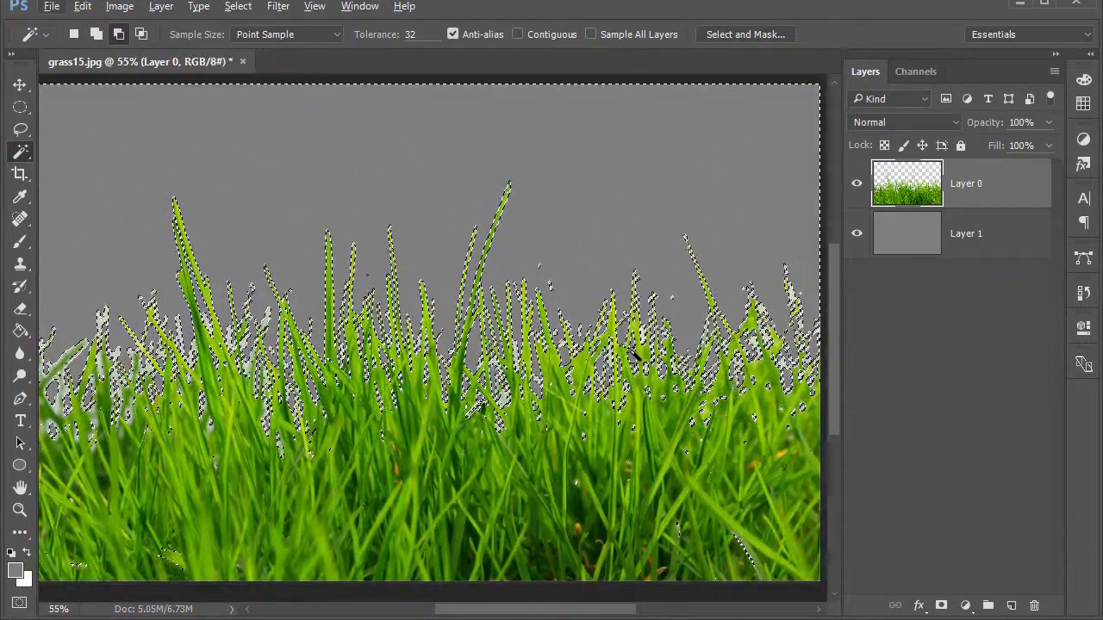
{"action": "key", "text": "ctrl+d"}
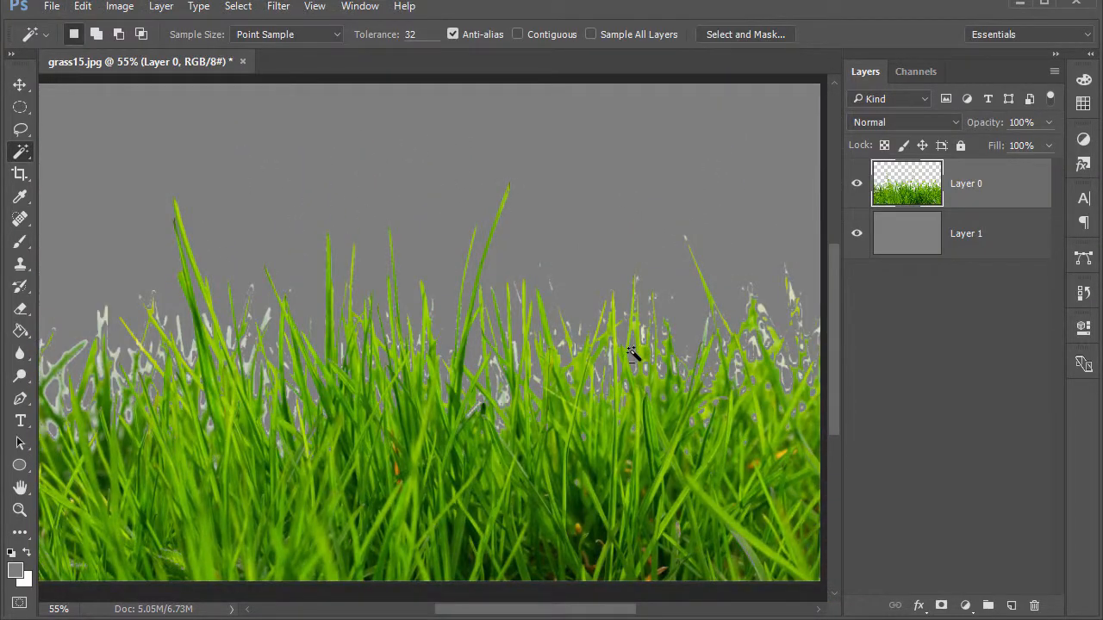
Undo and redo the last deselection on the grass layer repeatedly.
{"action": "key", "text": "ctrl+z"}
{"action": "key", "text": "ctrl+z"}
{"action": "key", "text": "ctrl+z"}
{"action": "key", "text": "ctrl+z"}
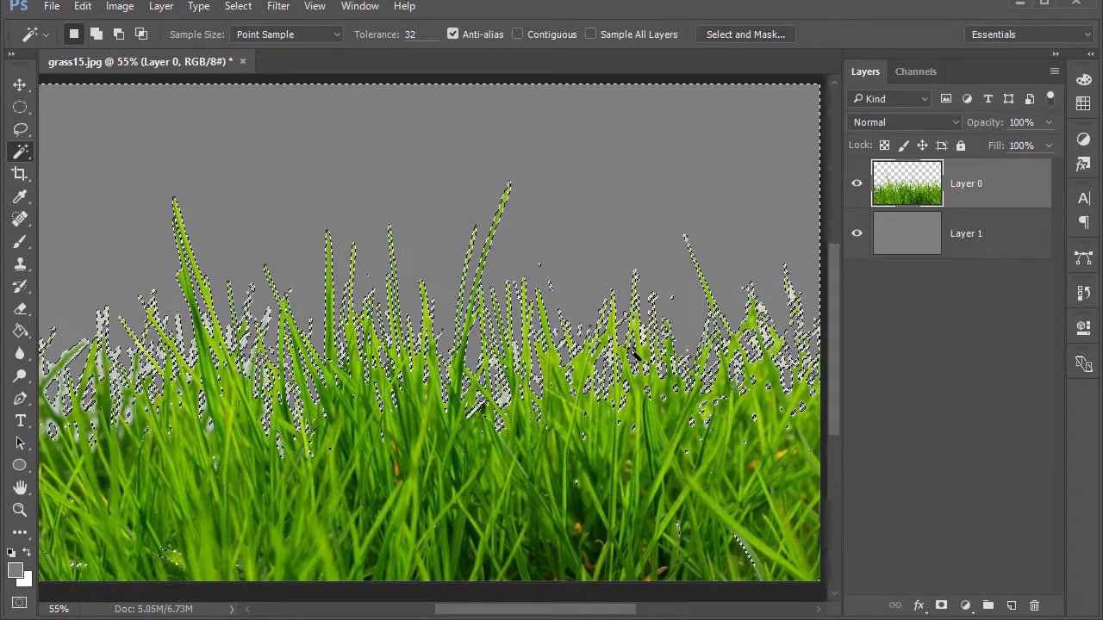
{"action": "key", "text": "ctrl+z"}
{"action": "key", "text": "ctrl+z"}
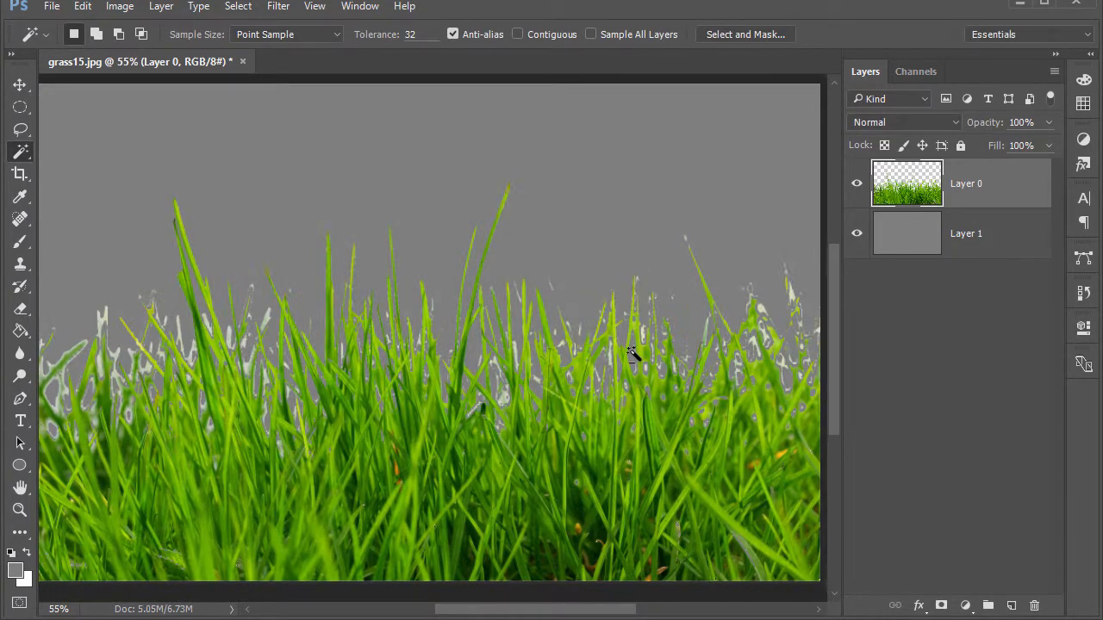
{"action": "key", "text": "ctrl+z"}
{"action": "key", "text": "ctrl+z"}
Show the document's History and step back through its states to before the white remnants between the blades were cleared.
{"action": "left_click", "coordinate": [360, 6]}
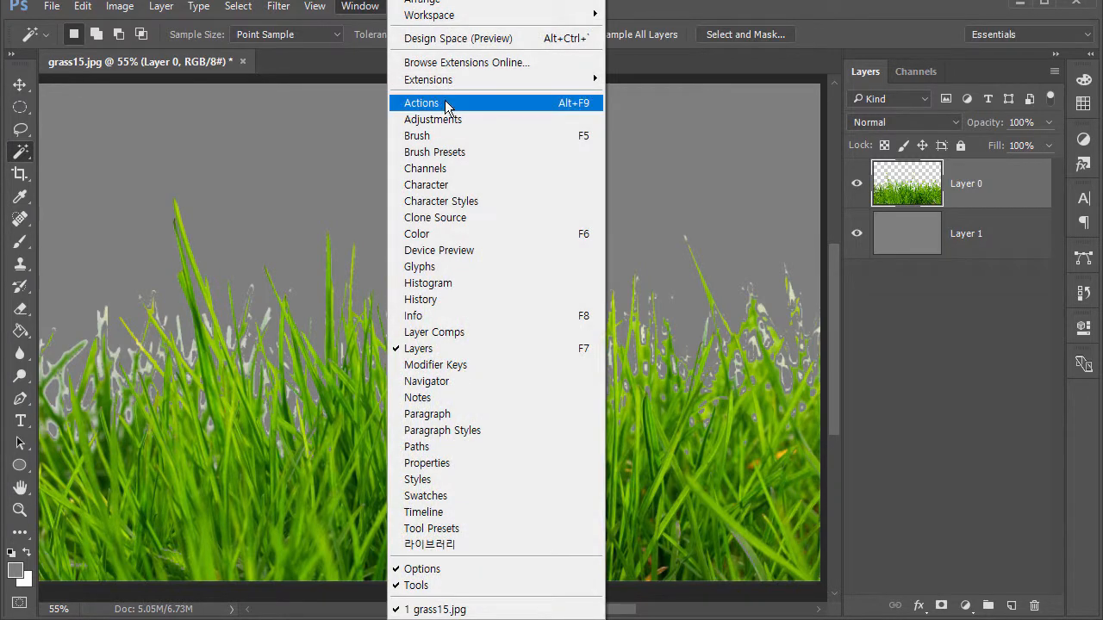
{"action": "left_click", "coordinate": [450, 297]}
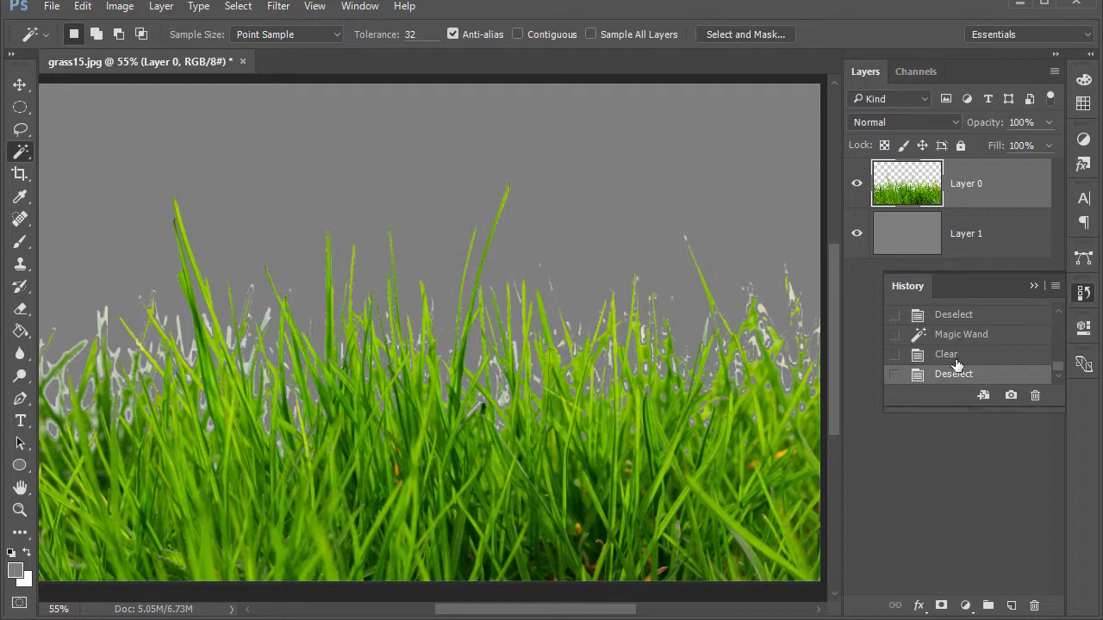
{"action": "left_click", "coordinate": [956, 354]}
{"action": "left_click", "coordinate": [957, 336]}
{"action": "left_click", "coordinate": [955, 315]}
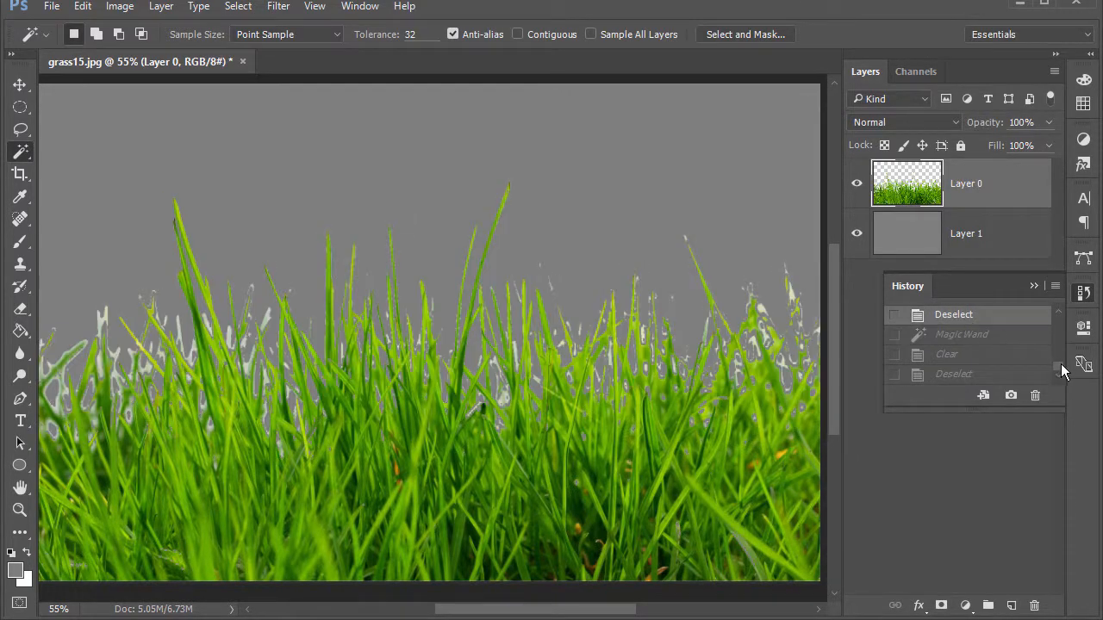
{"action": "scroll", "coordinate": [1054, 360], "scroll_direction": "up", "scroll_amount": 2}
{"action": "left_click_drag", "start_coordinate": [1036, 411], "coordinate": [1035, 590]}
{"action": "left_click", "coordinate": [961, 462]}
{"action": "left_click", "coordinate": [962, 441]}
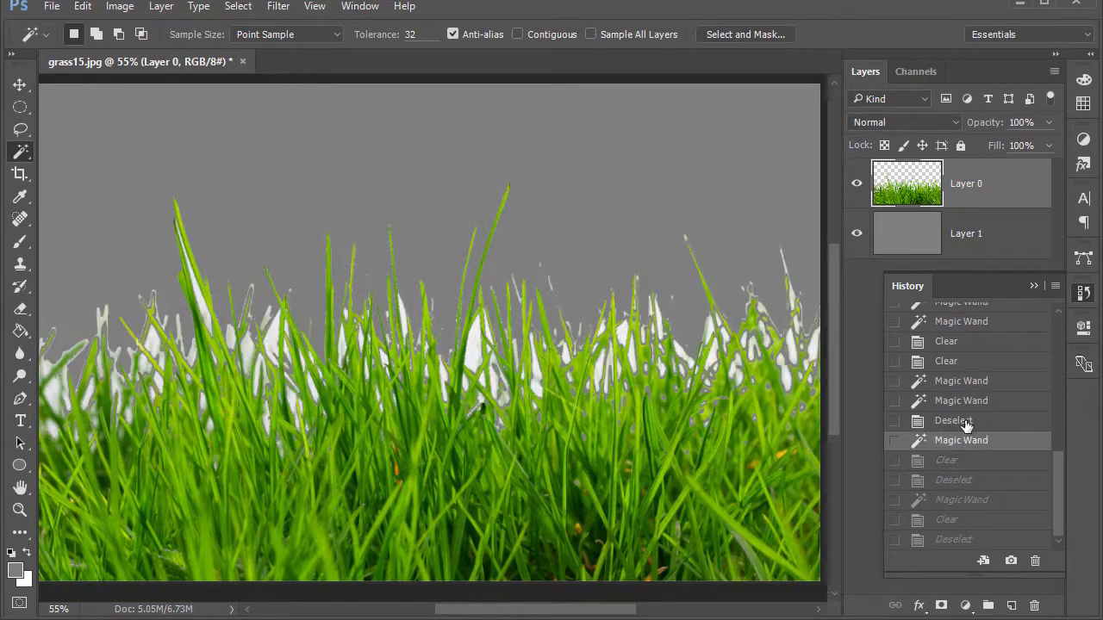
{"action": "left_click", "coordinate": [963, 421]}
{"action": "left_click", "coordinate": [964, 401]}
{"action": "left_click", "coordinate": [963, 381]}
{"action": "left_click", "coordinate": [963, 361]}
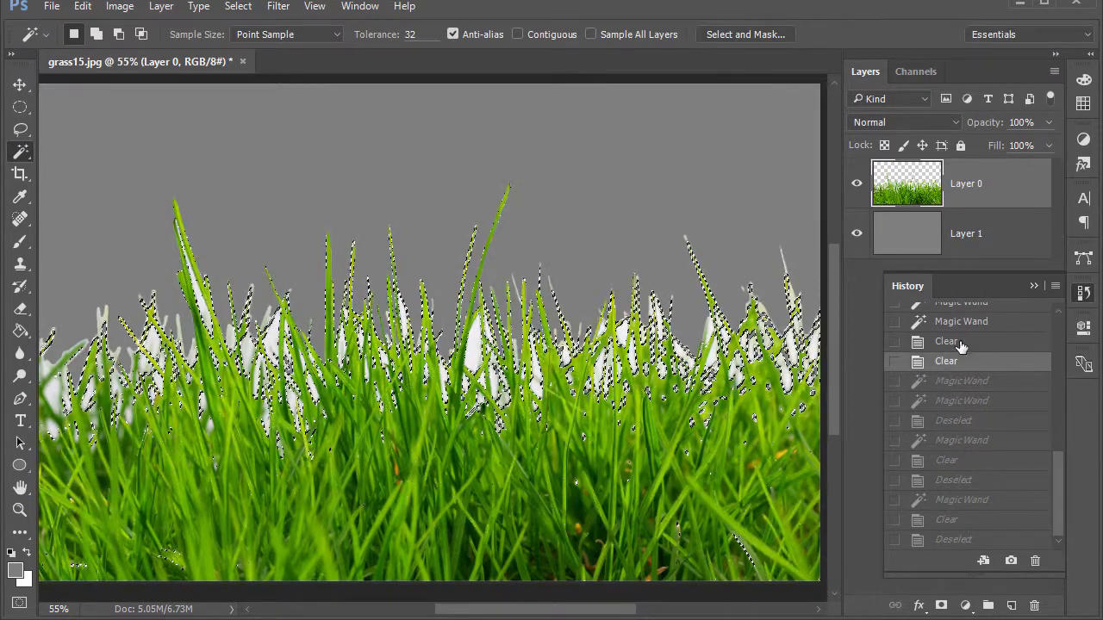
{"action": "left_click", "coordinate": [962, 341]}
{"action": "left_click", "coordinate": [964, 322]}
Revert the document to the Magic Wand history state right after Make Layer, and collapse the History.
{"action": "left_click_drag", "start_coordinate": [1051, 455], "coordinate": [1050, 325]}
{"action": "left_click", "coordinate": [953, 333]}
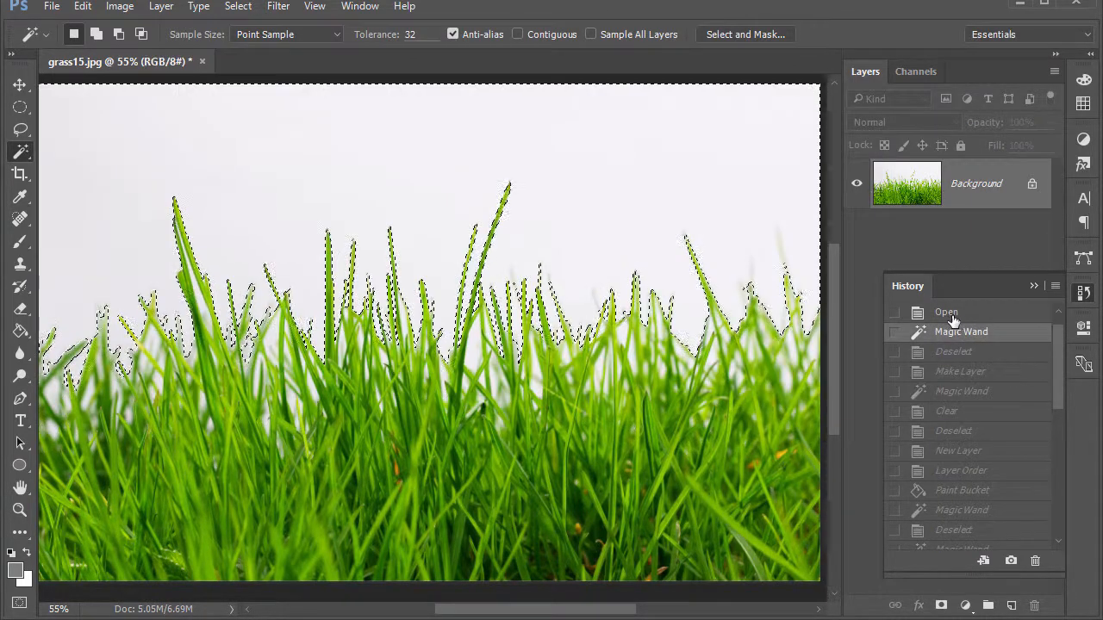
{"action": "left_click", "coordinate": [980, 357]}
{"action": "left_click", "coordinate": [973, 379]}
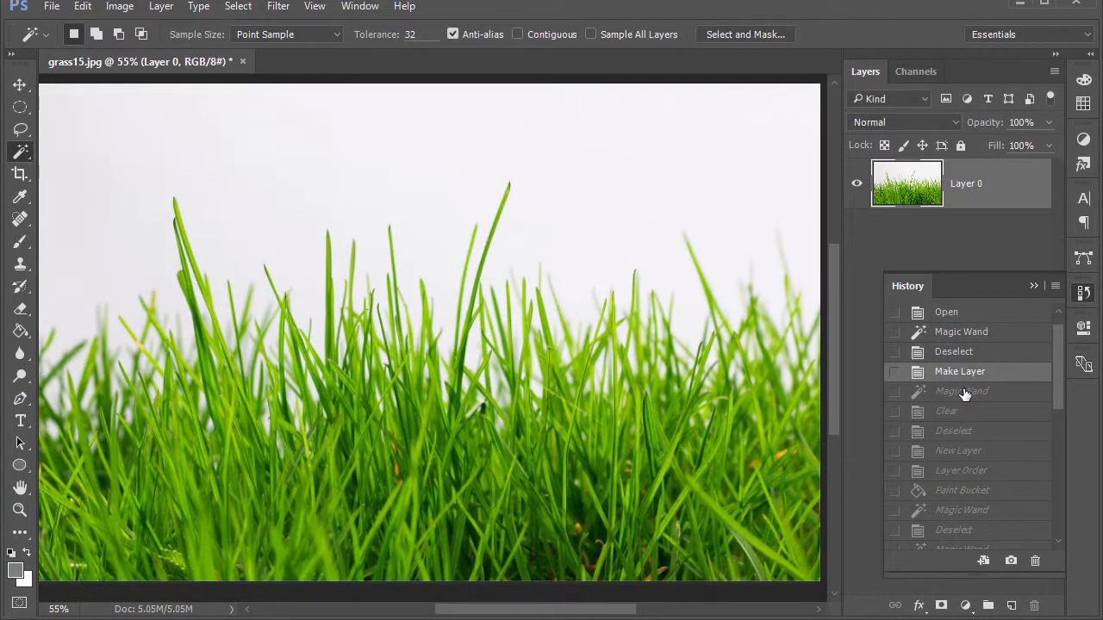
{"action": "left_click", "coordinate": [964, 392]}
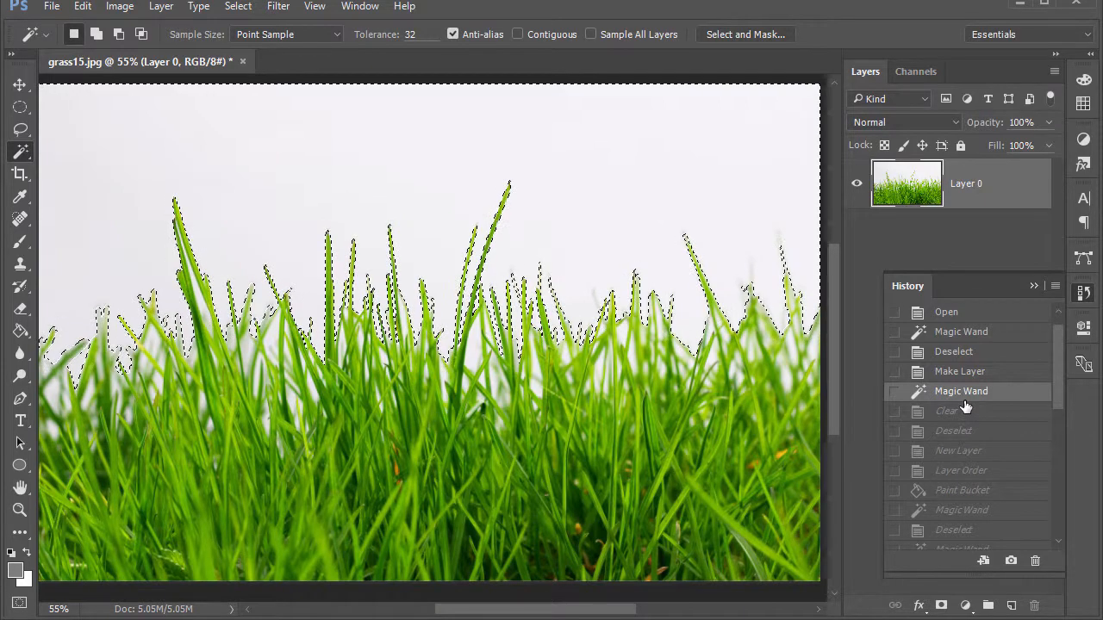
{"action": "left_click", "coordinate": [1037, 285]}
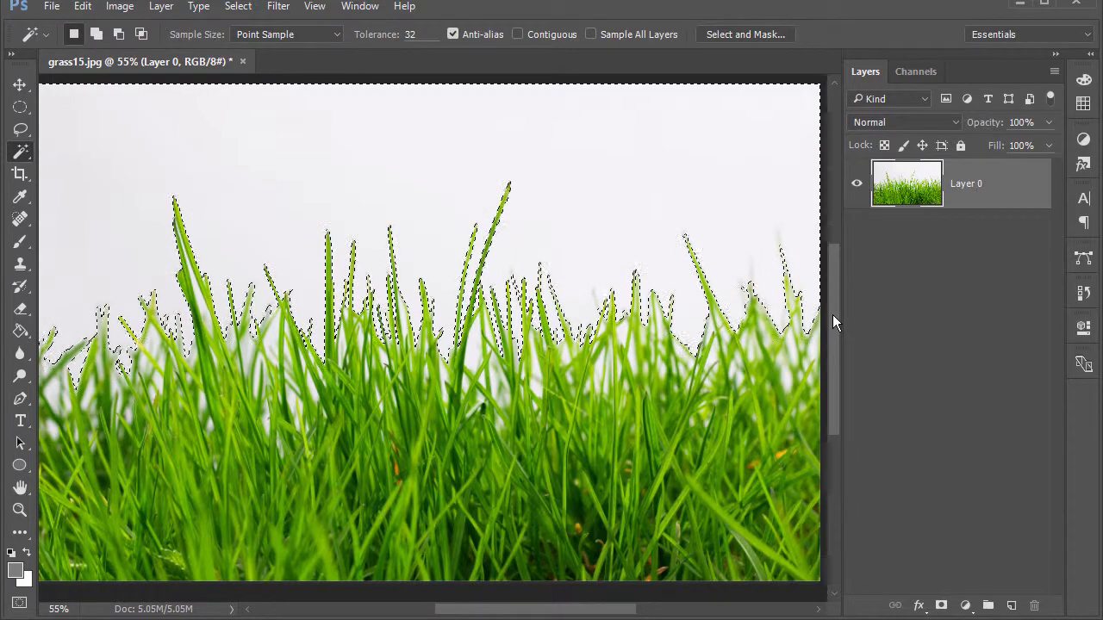
Delete the selected white backdrop and add a layer filled with the gray foreground color beneath the grass layer.
{"action": "key", "text": "Delete"}
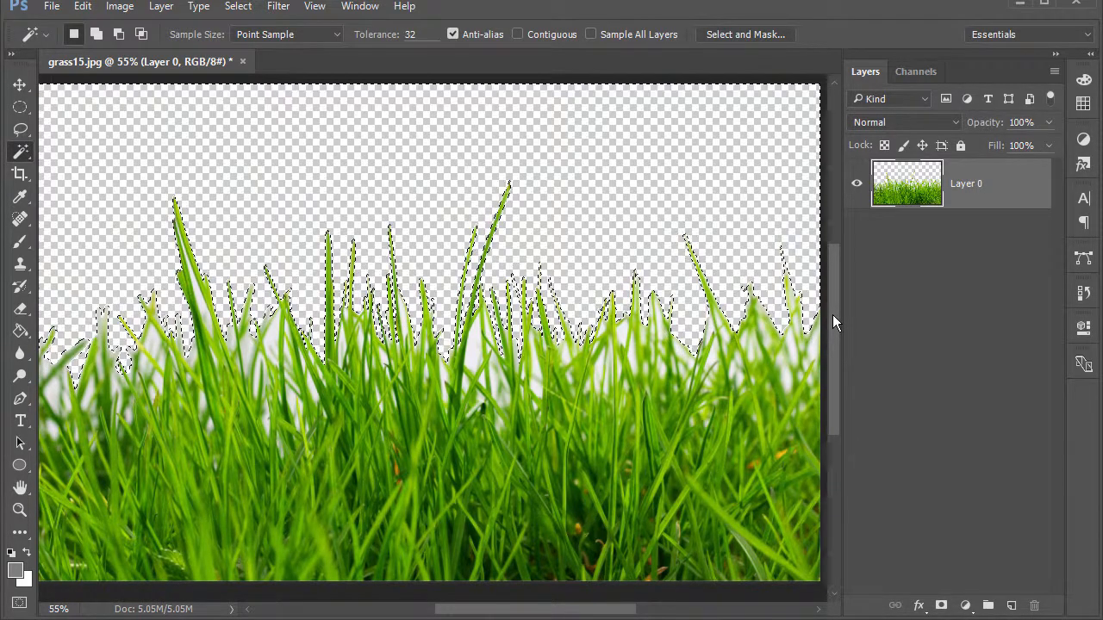
{"action": "key", "text": "ctrl+d"}
{"action": "key", "text": "ctrl+shift+alt+n"}
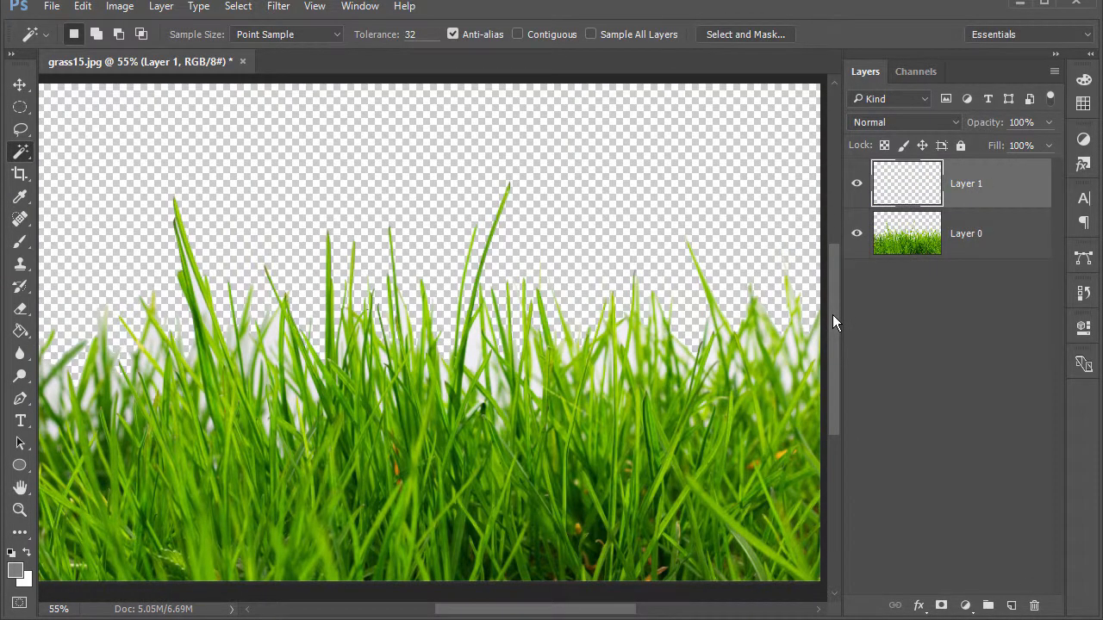
{"action": "key", "text": "ctrl+bracketleft"}
{"action": "key", "text": "alt+BackSpace"}
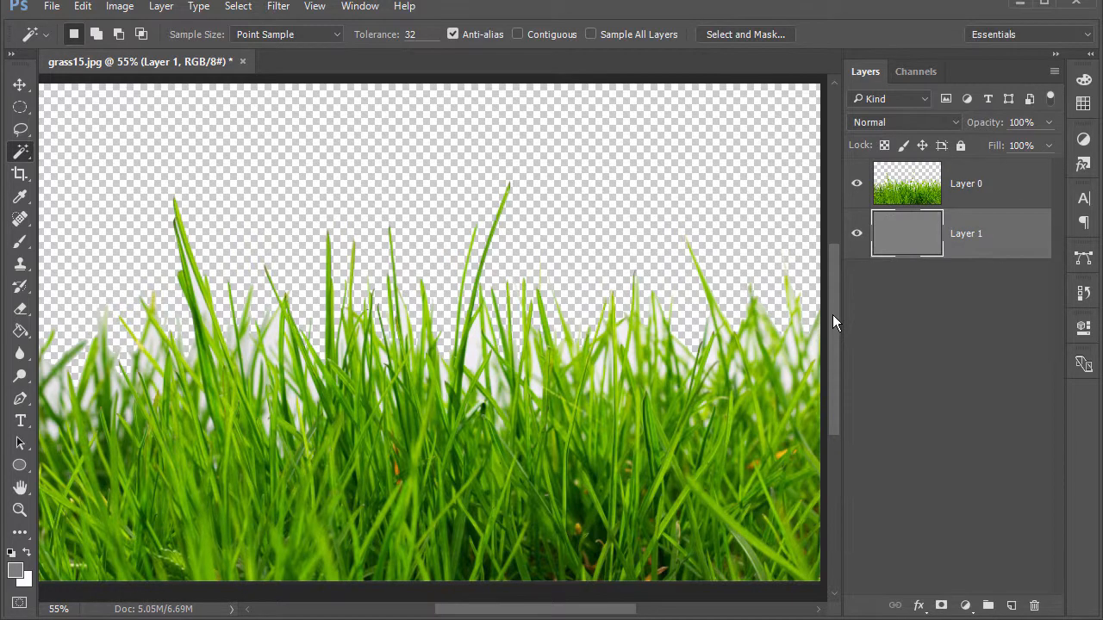
{"action": "key", "text": "ctrl+a"}
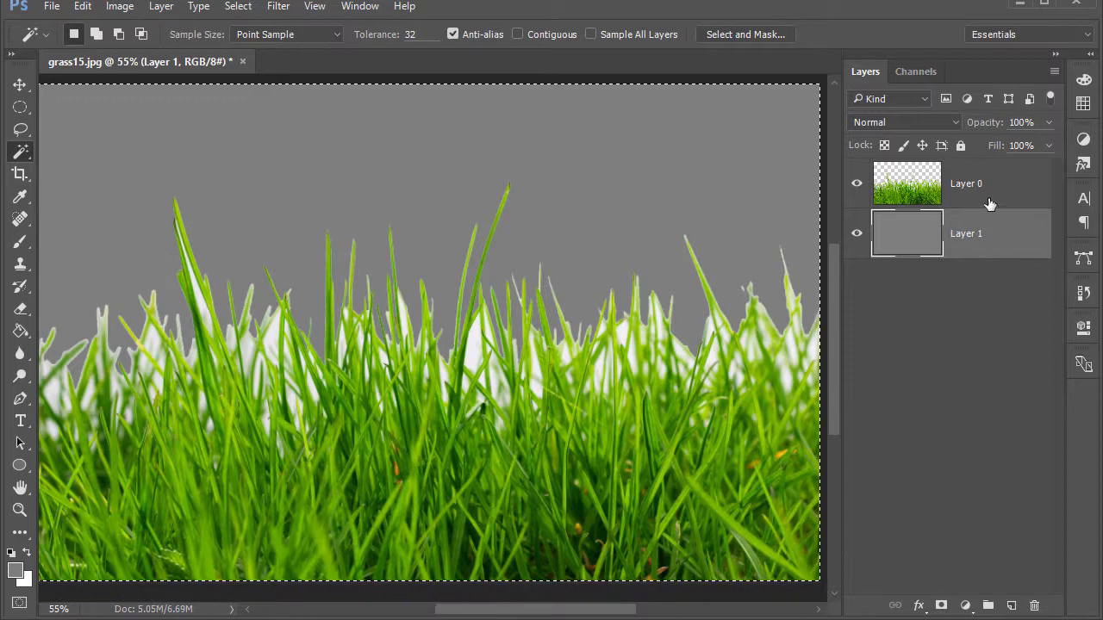
Close grass15.jpg without saving its changes and reopen the original file.
{"action": "left_click", "coordinate": [243, 62]}
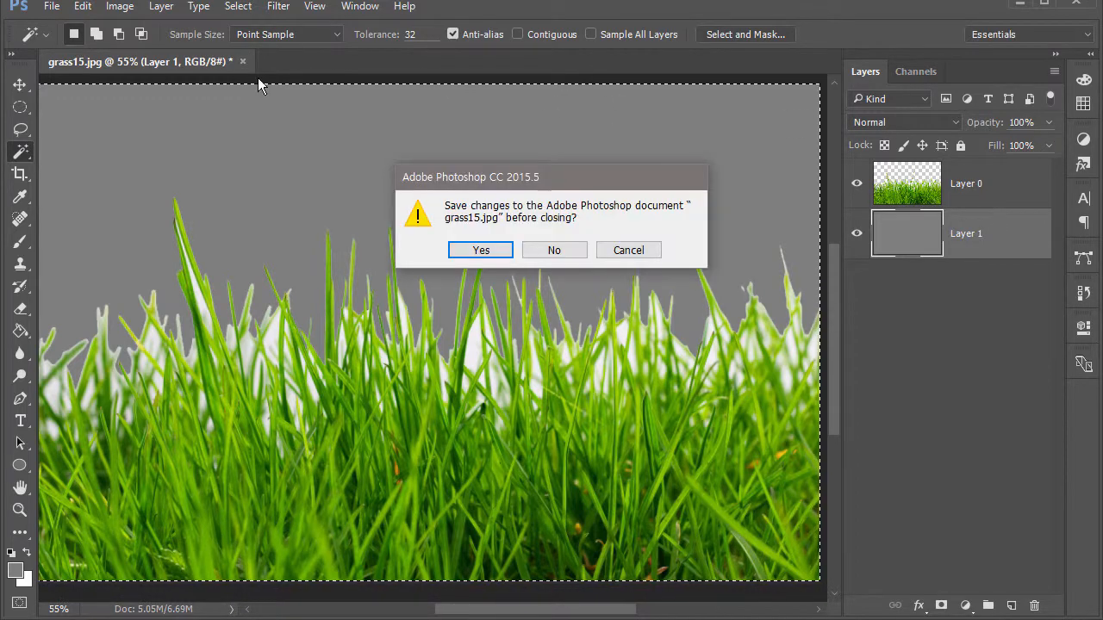
{"action": "left_click", "coordinate": [555, 250]}
{"action": "double_click", "coordinate": [476, 278]}
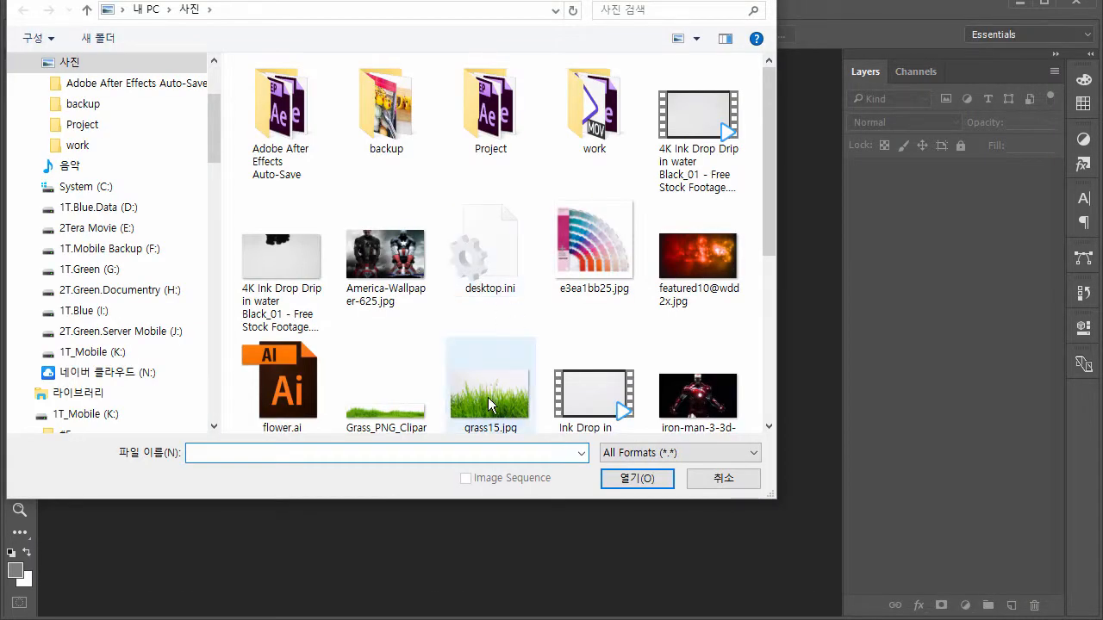
{"action": "double_click", "coordinate": [495, 397]}
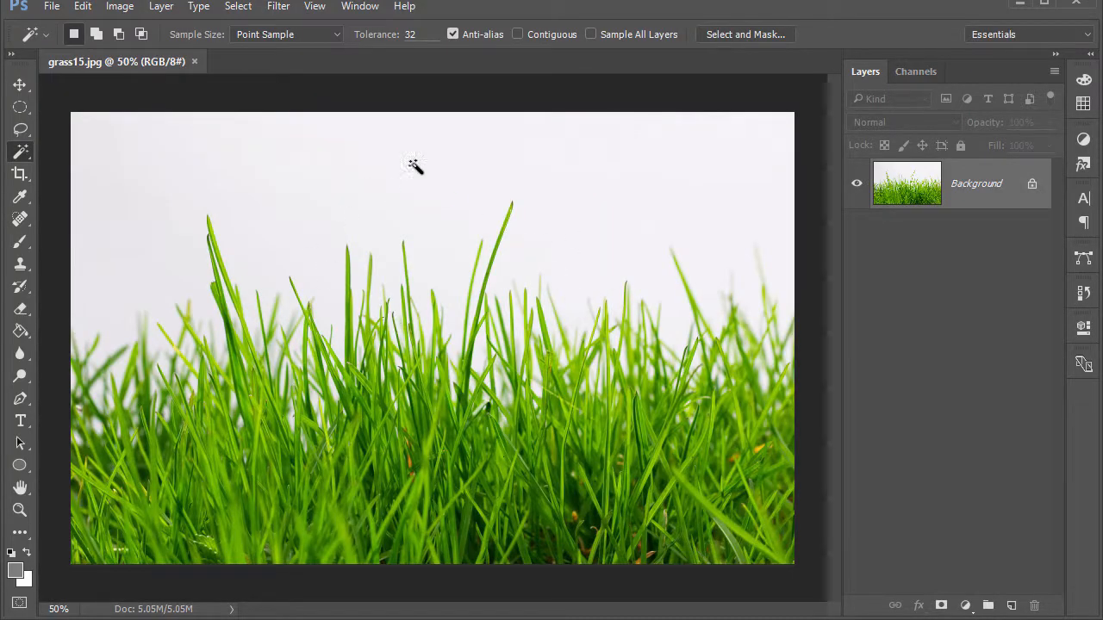
Convert the locked background into a regular layer named Layer 0 and duplicate it.
{"action": "double_click", "coordinate": [994, 178]}
{"action": "key", "text": "Return"}
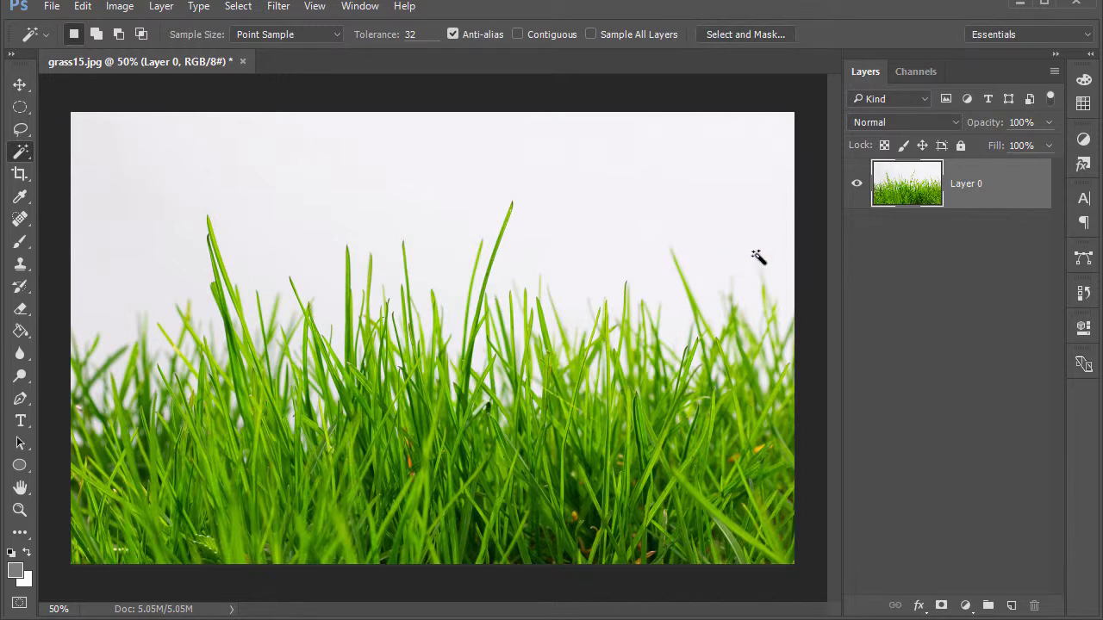
{"action": "left_click_drag", "start_coordinate": [971, 204], "coordinate": [1012, 605]}
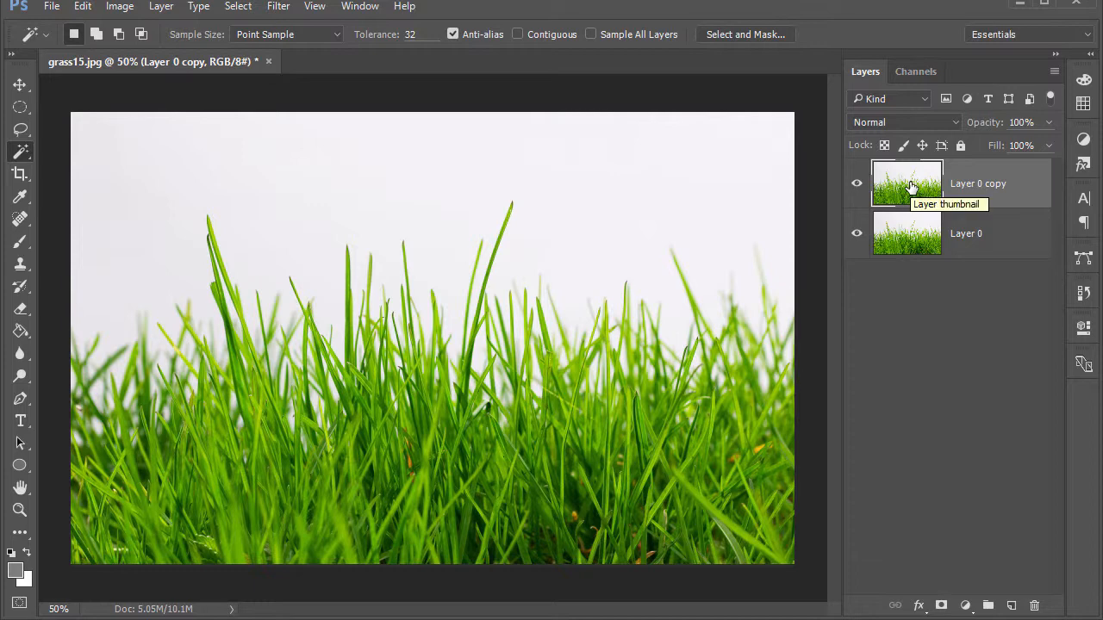
Try converting the image to Grayscale mode without merging the layers, and undo the conversion.
{"action": "left_click", "coordinate": [119, 6]}
{"action": "mouse_move", "coordinate": [128, 26]}
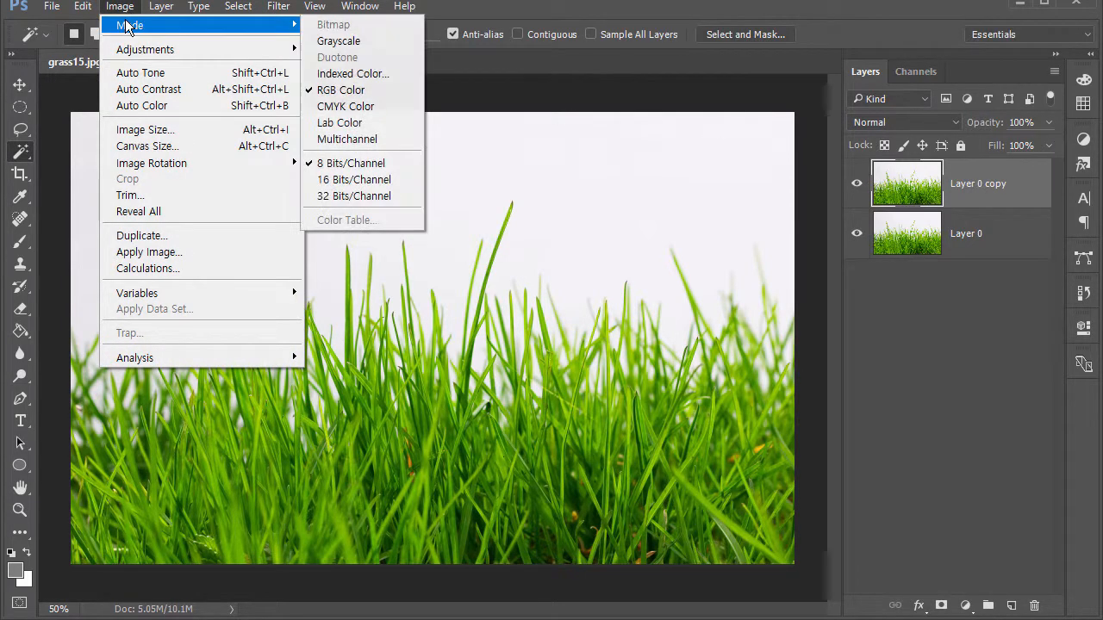
{"action": "left_click", "coordinate": [343, 41]}
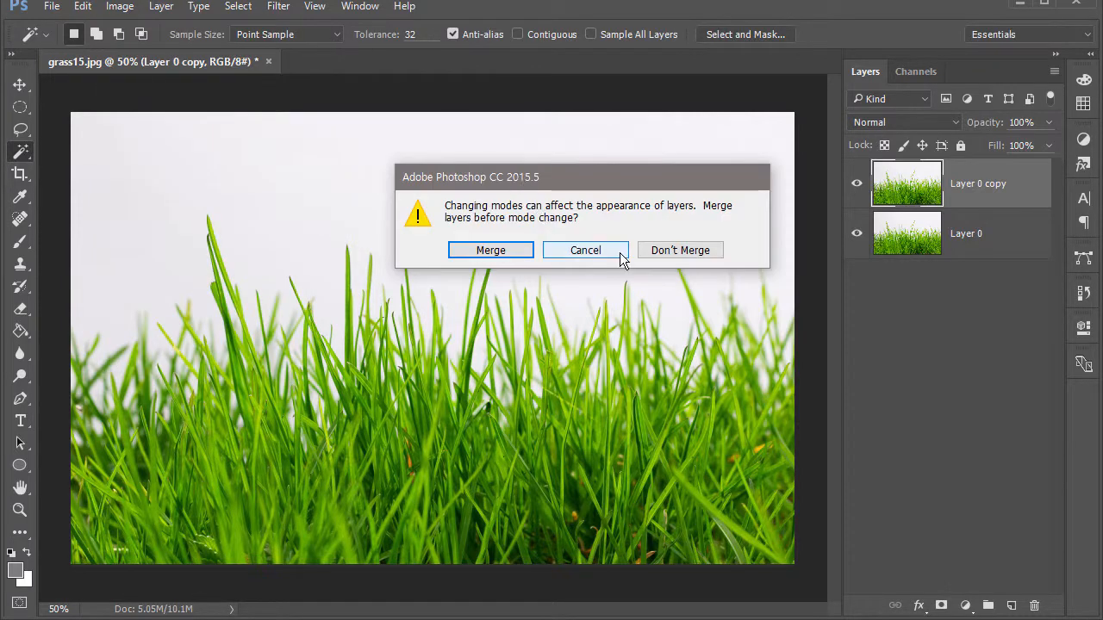
{"action": "left_click", "coordinate": [673, 255]}
{"action": "left_click", "coordinate": [482, 275]}
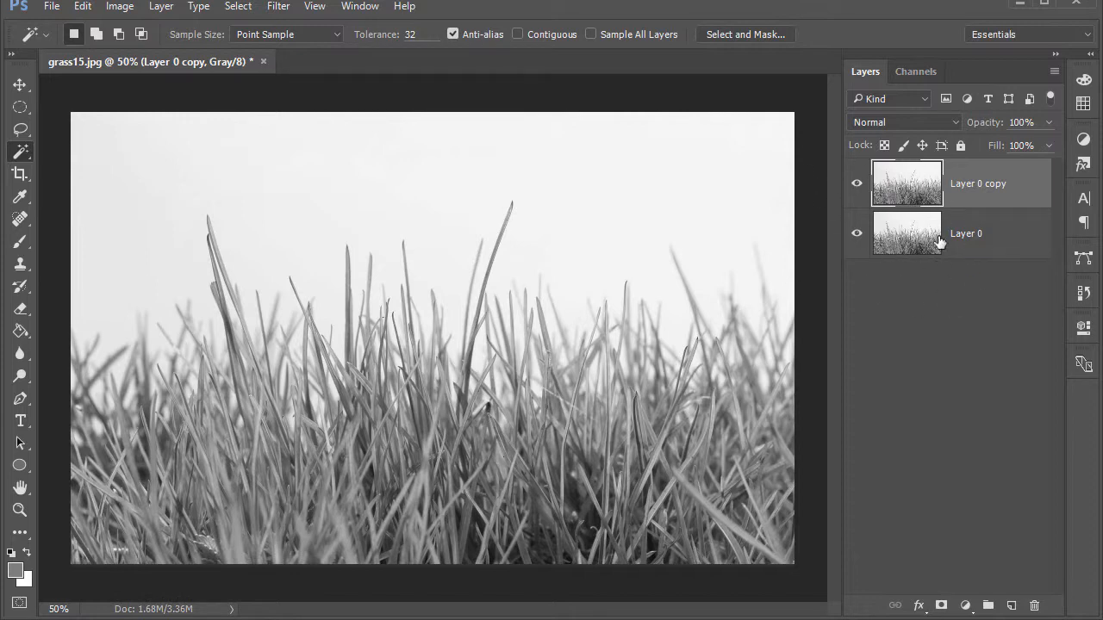
{"action": "key", "text": "ctrl+z"}
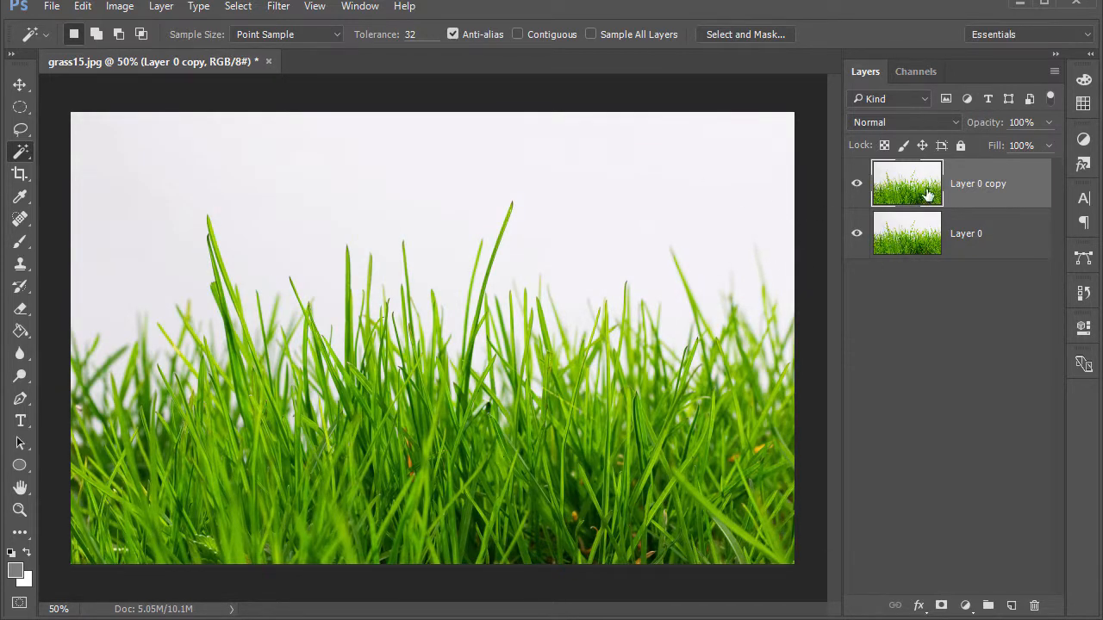
Try removing the color from Layer 0 copy with Hue/Saturation at Saturation -100 and a shifted Hue, and undo the adjustment.
{"action": "left_click", "coordinate": [120, 7]}
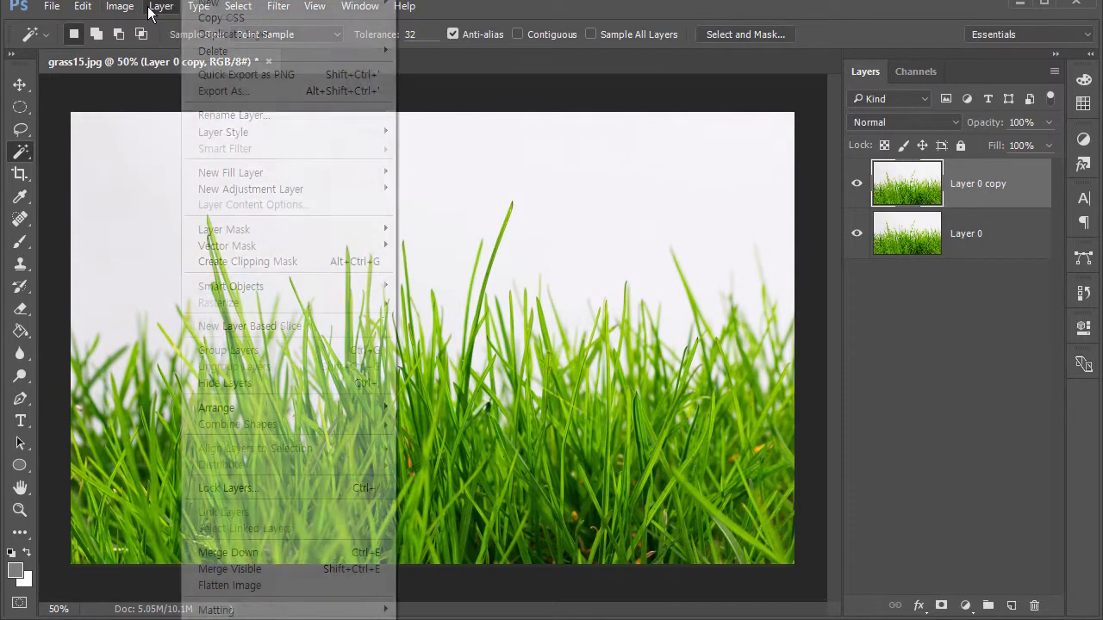
{"action": "mouse_move", "coordinate": [136, 26]}
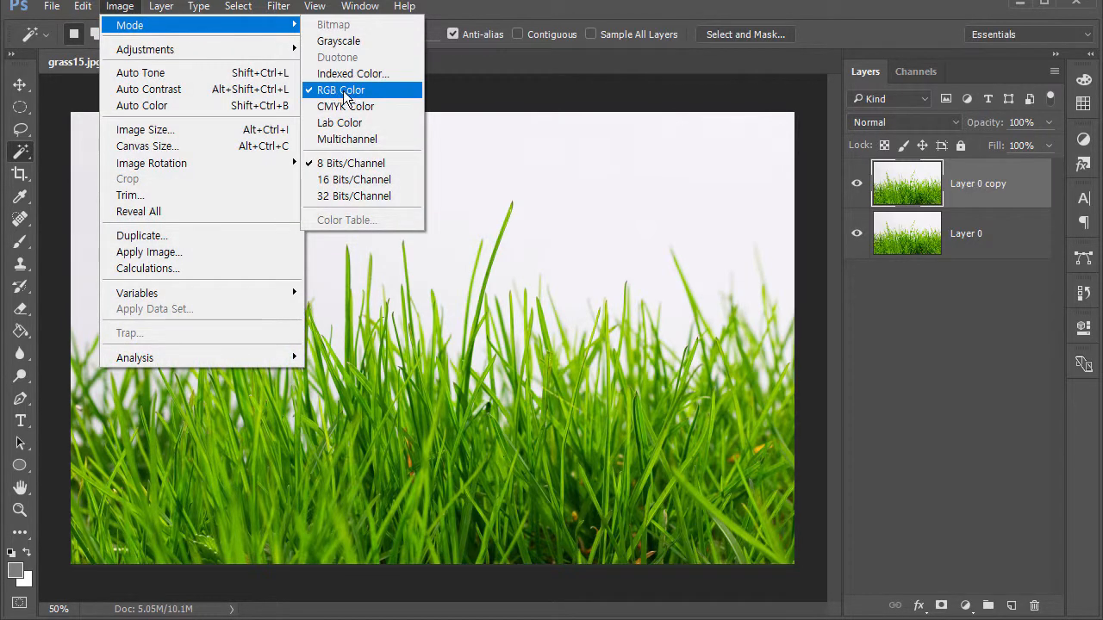
{"action": "mouse_move", "coordinate": [278, 61]}
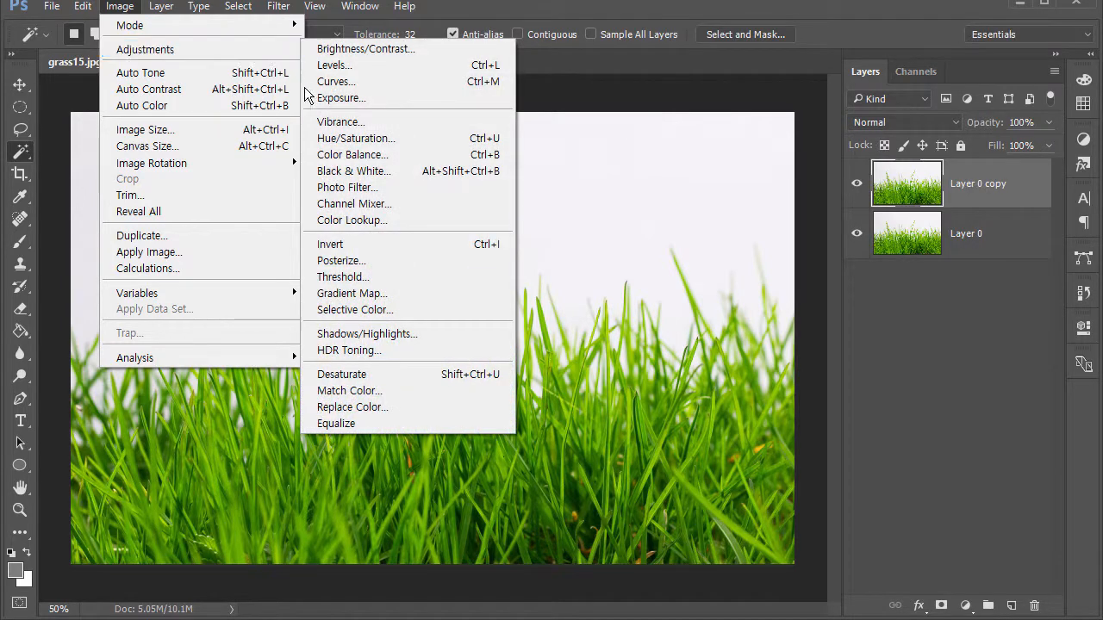
{"action": "left_click", "coordinate": [356, 138]}
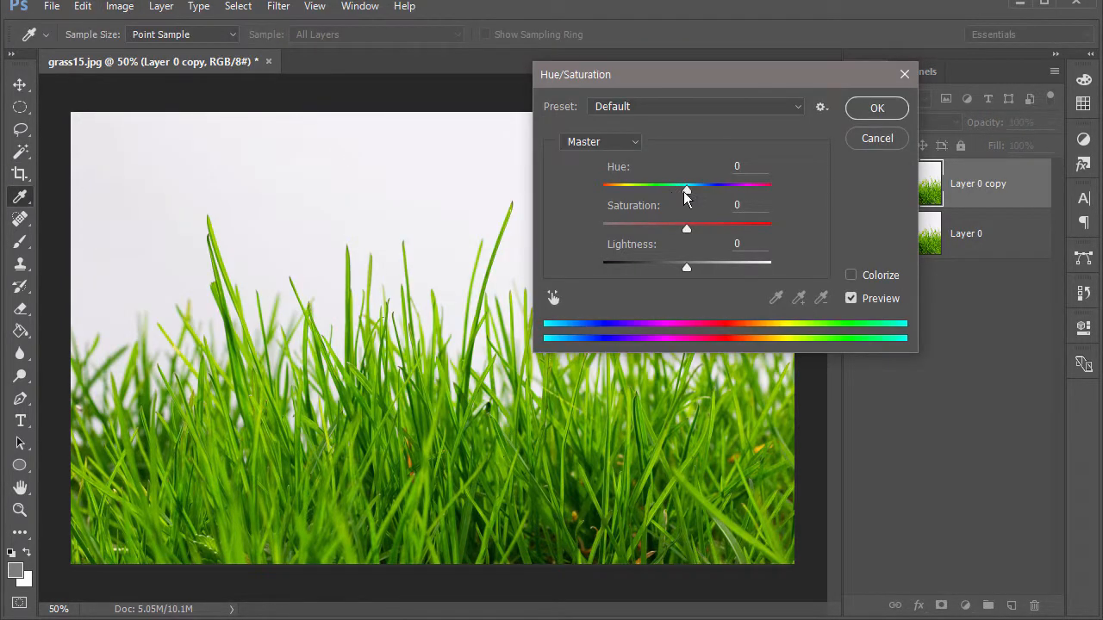
{"action": "left_click_drag", "start_coordinate": [685, 193], "coordinate": [660, 190]}
{"action": "left_click_drag", "start_coordinate": [687, 229], "coordinate": [575, 233]}
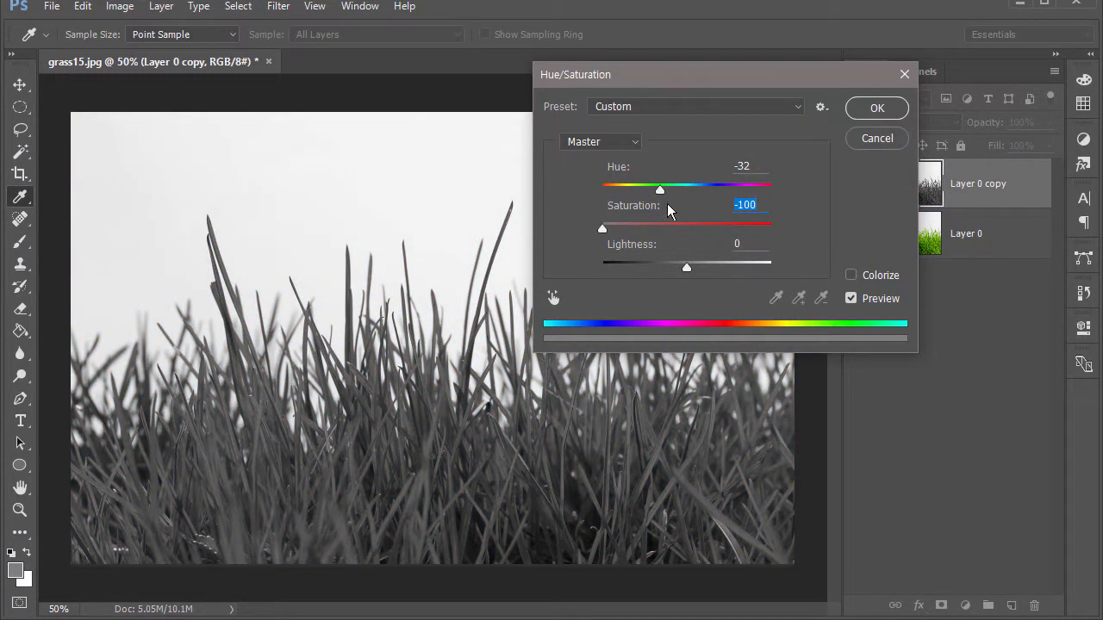
{"action": "left_click_drag", "start_coordinate": [660, 190], "coordinate": [658, 189]}
{"action": "left_click", "coordinate": [876, 108]}
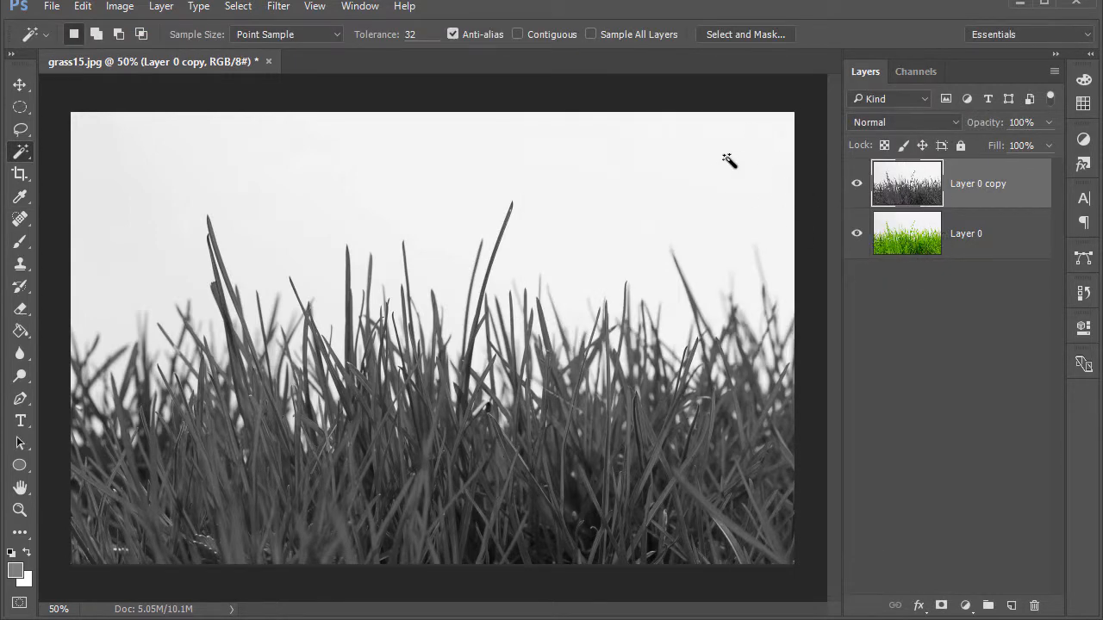
{"action": "key", "text": "ctrl+z"}
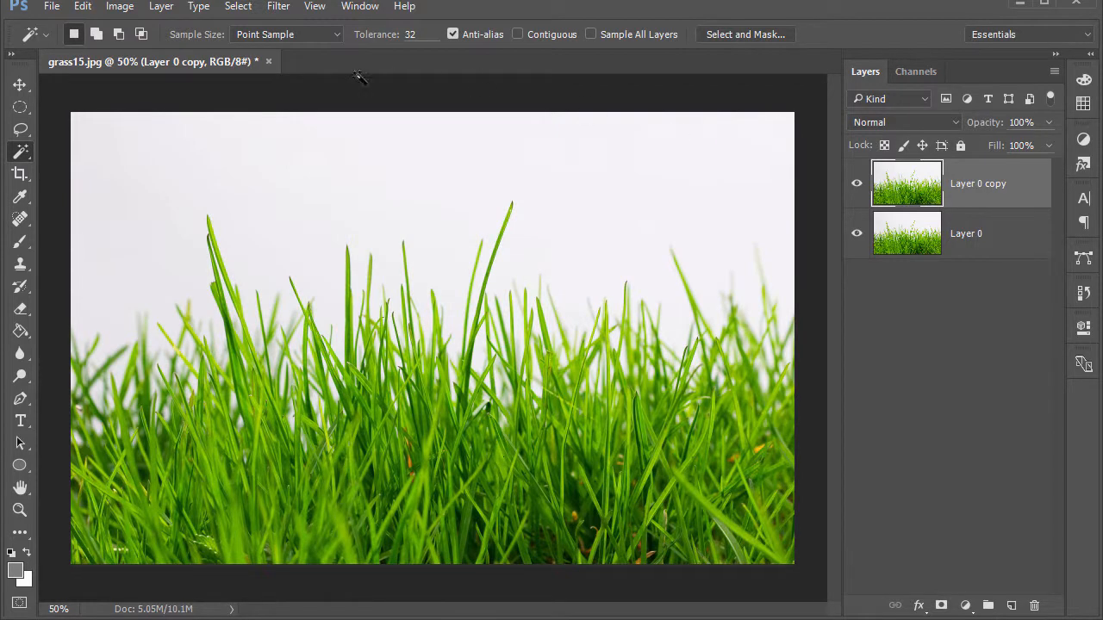
Desaturate Layer 0 copy and compare it with the color layer beneath by hiding and showing it.
{"action": "left_click", "coordinate": [125, 9]}
{"action": "mouse_move", "coordinate": [120, 25]}
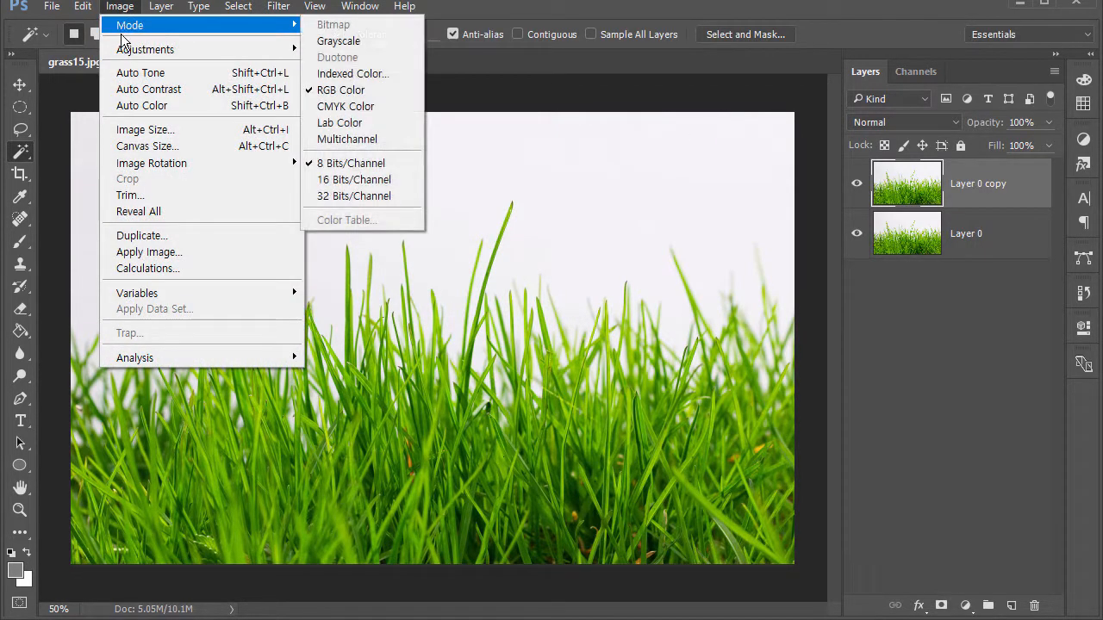
{"action": "mouse_move", "coordinate": [125, 49]}
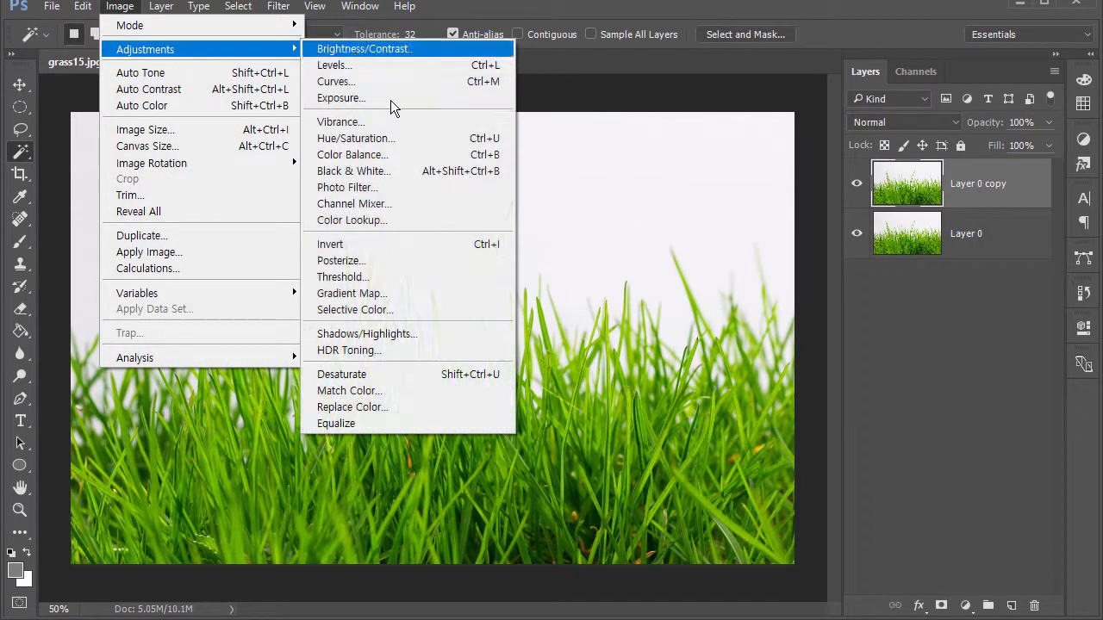
{"action": "left_click", "coordinate": [398, 370]}
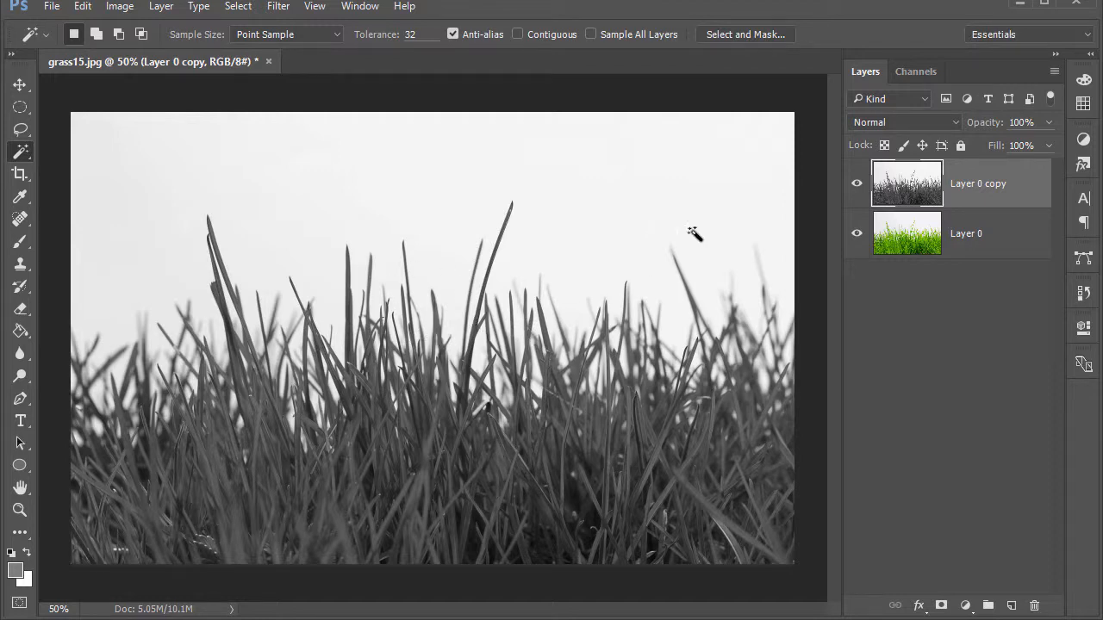
{"action": "left_click", "coordinate": [856, 186]}
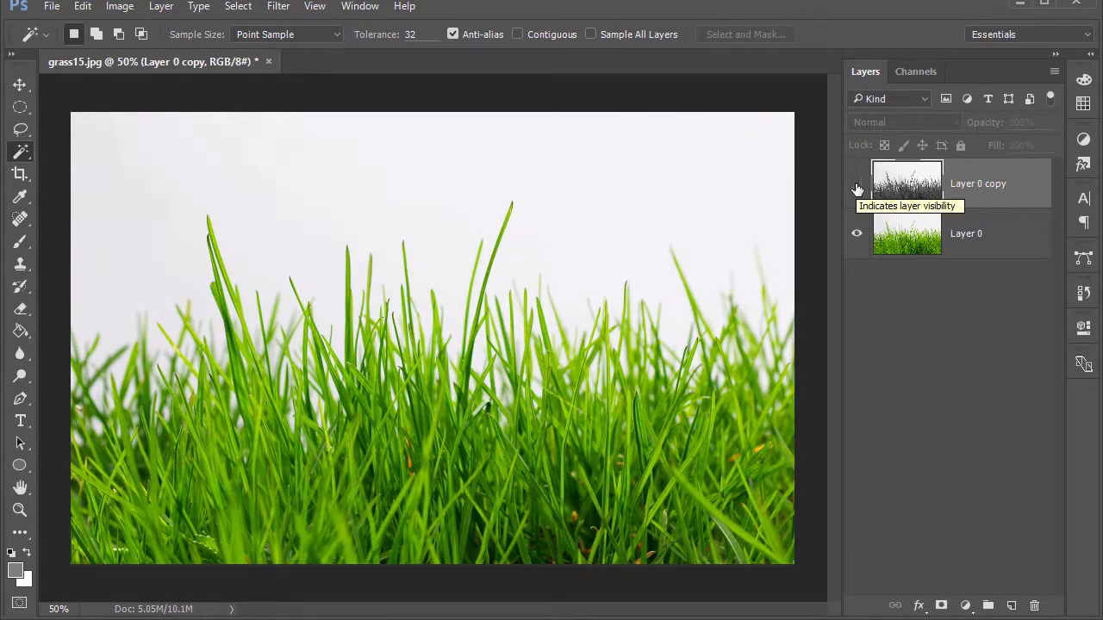
{"action": "left_click", "coordinate": [857, 186]}
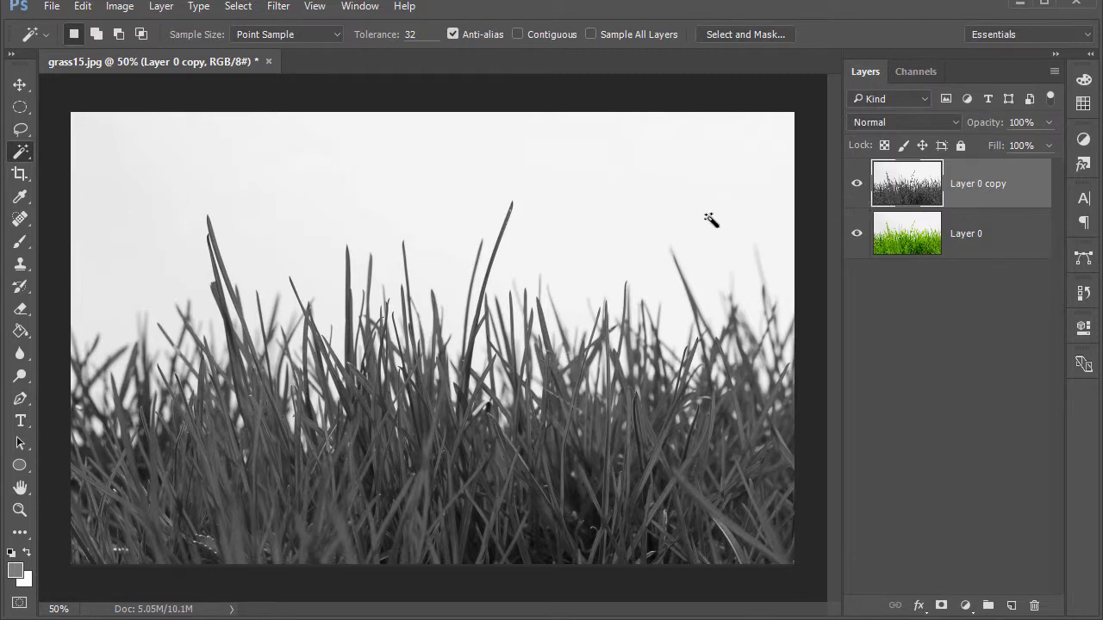
{"action": "left_click", "coordinate": [120, 6]}
{"action": "mouse_move", "coordinate": [134, 26]}
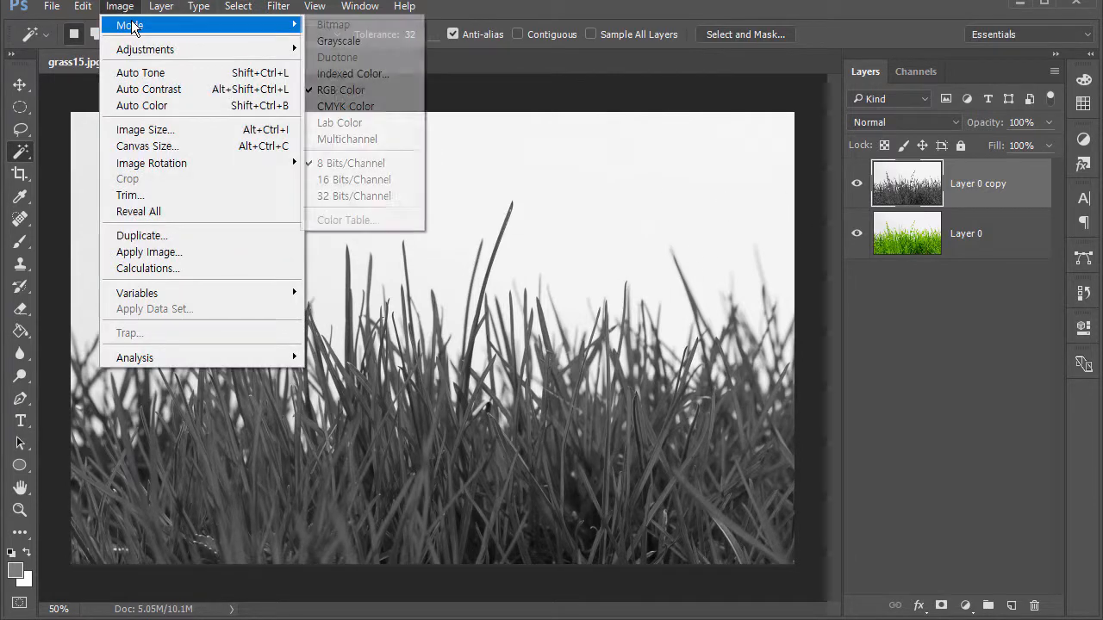
{"action": "mouse_move", "coordinate": [143, 49]}
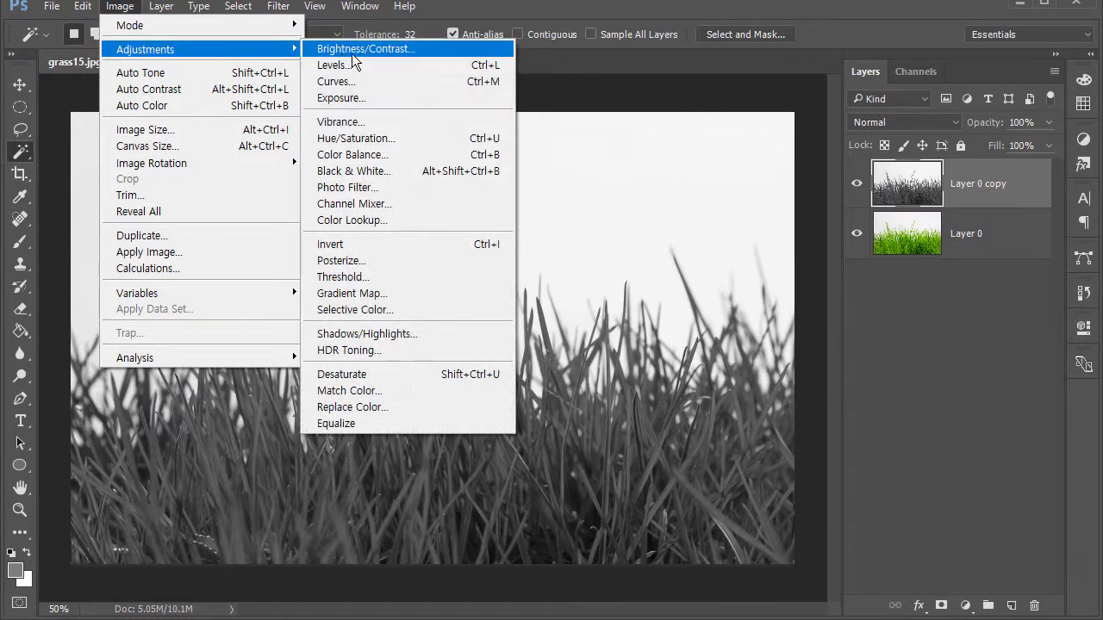
{"action": "left_click", "coordinate": [383, 67]}
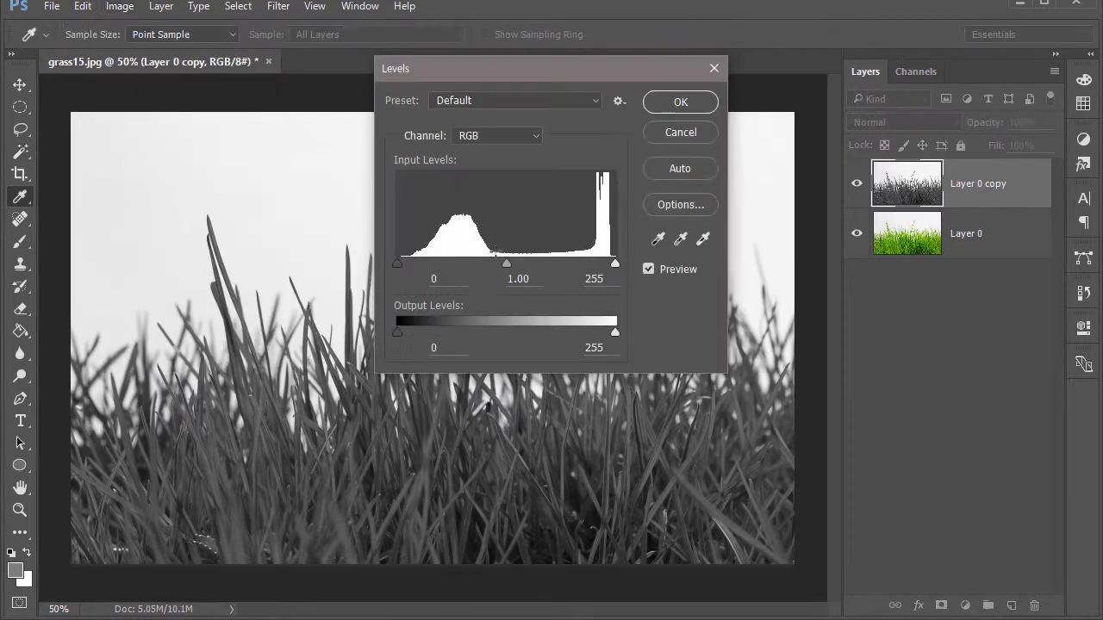
{"action": "left_click_drag", "start_coordinate": [617, 270], "coordinate": [590, 266]}
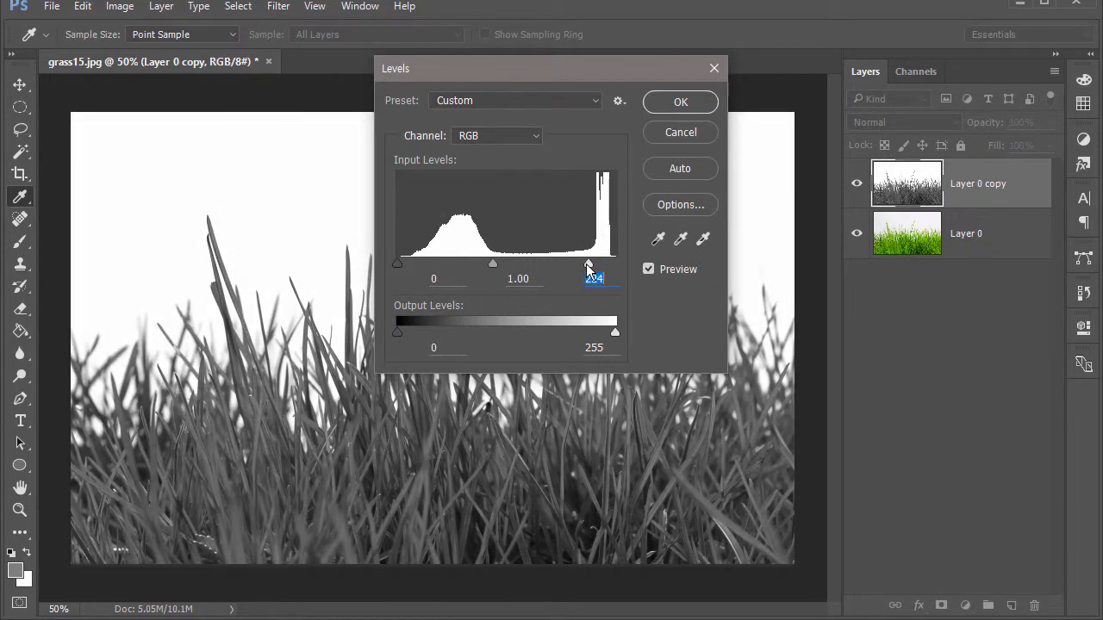
{"action": "mouse_move", "coordinate": [584, 262]}
{"action": "left_mouse_down"}
{"action": "mouse_move", "coordinate": [612, 266]}
{"action": "mouse_move", "coordinate": [579, 267]}
{"action": "left_mouse_up"}
{"action": "left_click_drag", "start_coordinate": [397, 263], "coordinate": [474, 262]}
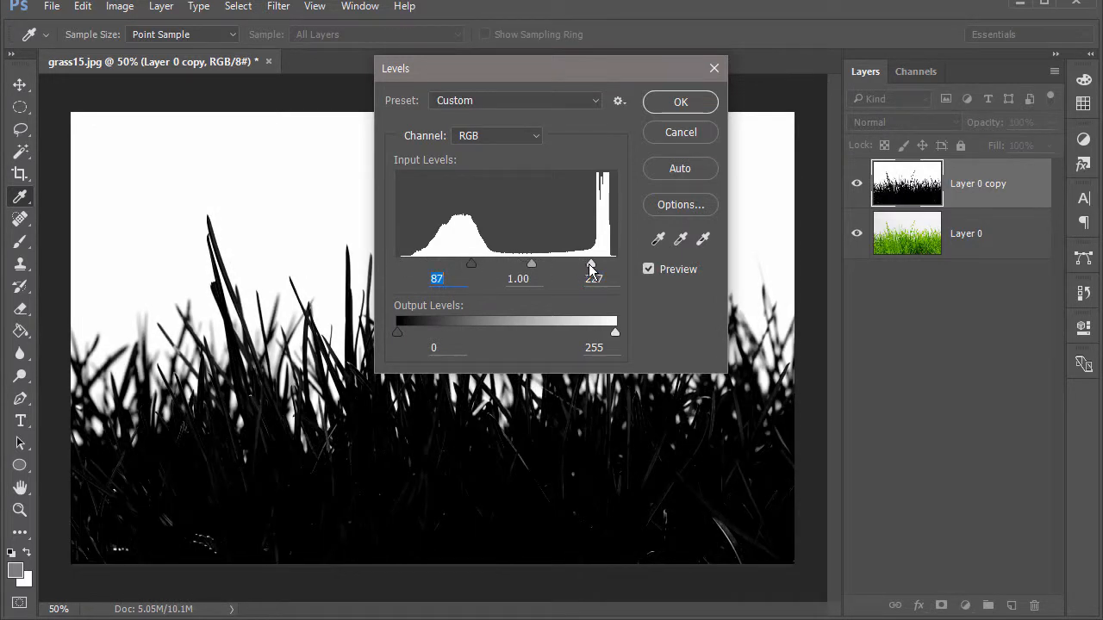
{"action": "mouse_move", "coordinate": [591, 268]}
{"action": "left_mouse_down"}
{"action": "mouse_move", "coordinate": [528, 265]}
{"action": "mouse_move", "coordinate": [591, 267]}
{"action": "left_mouse_up"}
{"action": "left_click_drag", "start_coordinate": [553, 74], "coordinate": [852, 152]}
{"action": "left_click_drag", "start_coordinate": [885, 341], "coordinate": [777, 343]}
{"action": "left_click", "coordinate": [975, 213]}
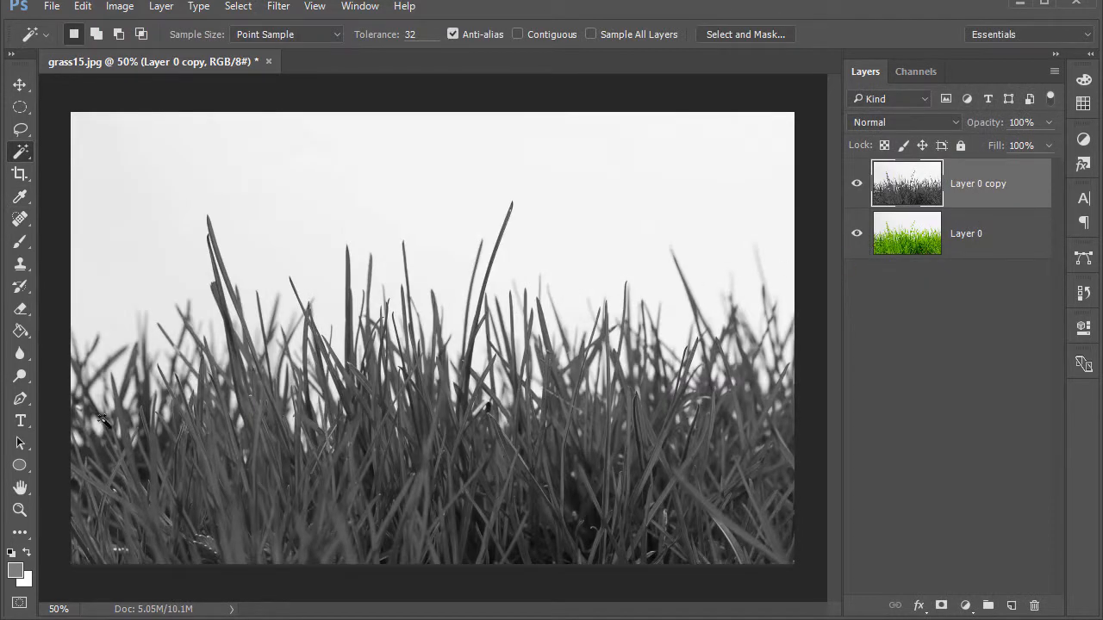
Apply Levels to Layer 0 copy with input levels of 108 black, 0.92 midtone and 172 white, judging the blade edges at 200% magnification.
{"action": "left_click", "coordinate": [20, 510]}
{"action": "left_click", "coordinate": [332, 366]}
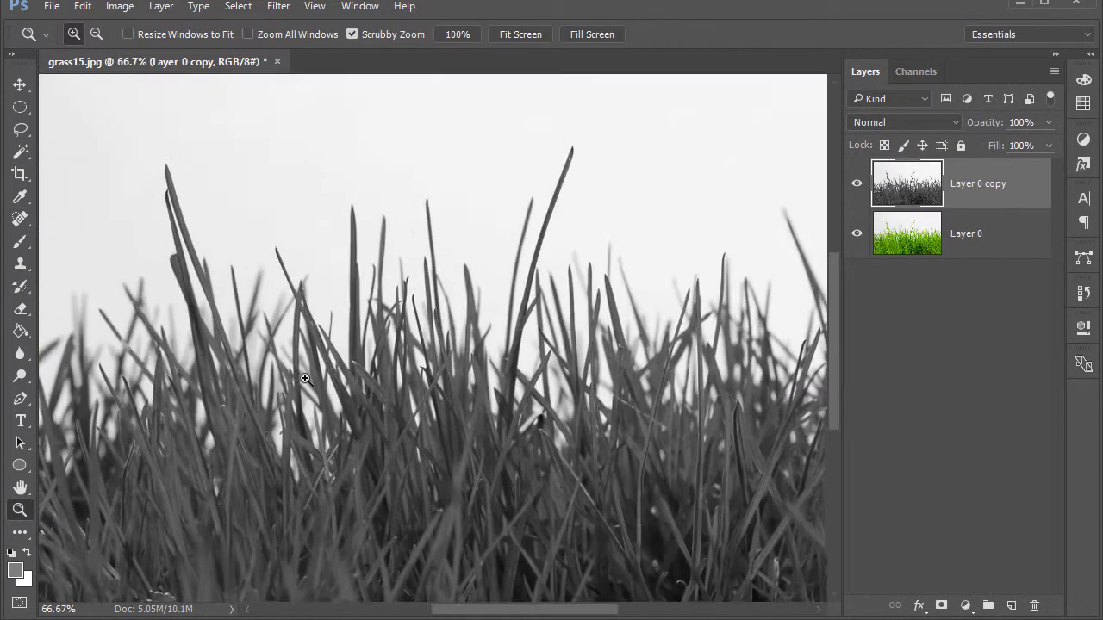
{"action": "left_click", "coordinate": [305, 378]}
{"action": "left_click", "coordinate": [305, 378]}
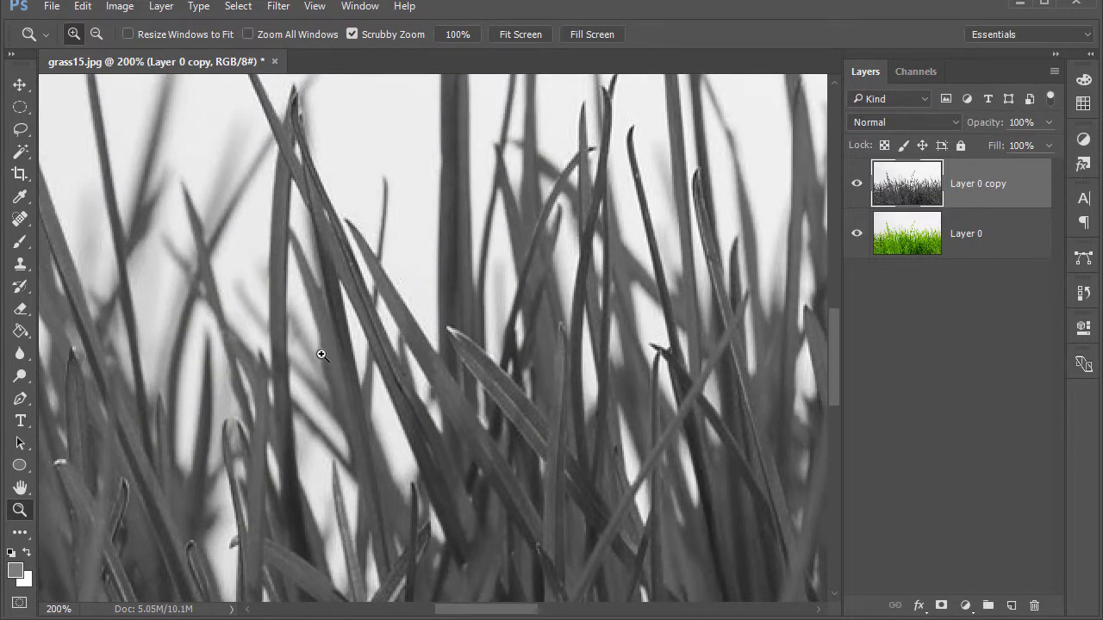
{"action": "key", "text": "alt+l"}
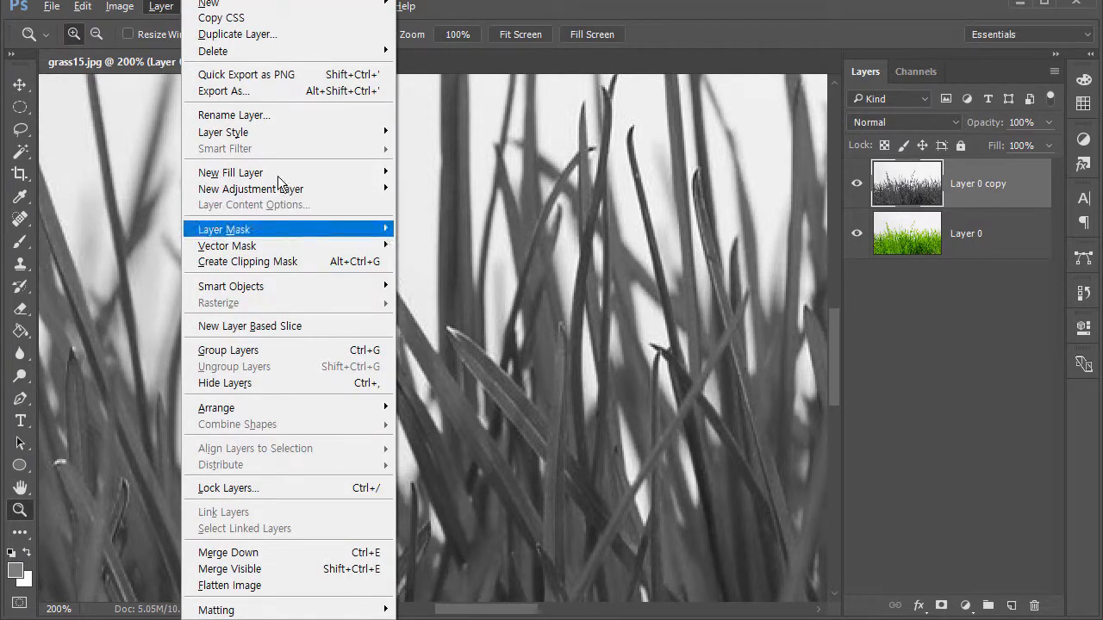
{"action": "mouse_move", "coordinate": [448, 14]}
{"action": "left_click", "coordinate": [480, 5]}
{"action": "left_click", "coordinate": [120, 6]}
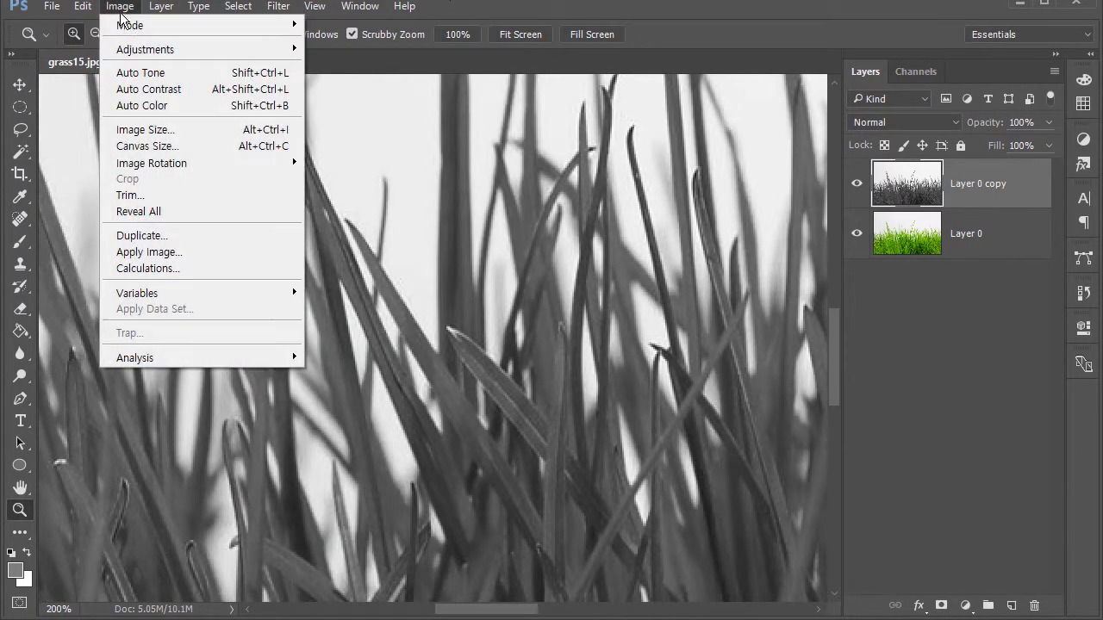
{"action": "mouse_move", "coordinate": [127, 50]}
{"action": "left_click", "coordinate": [371, 69]}
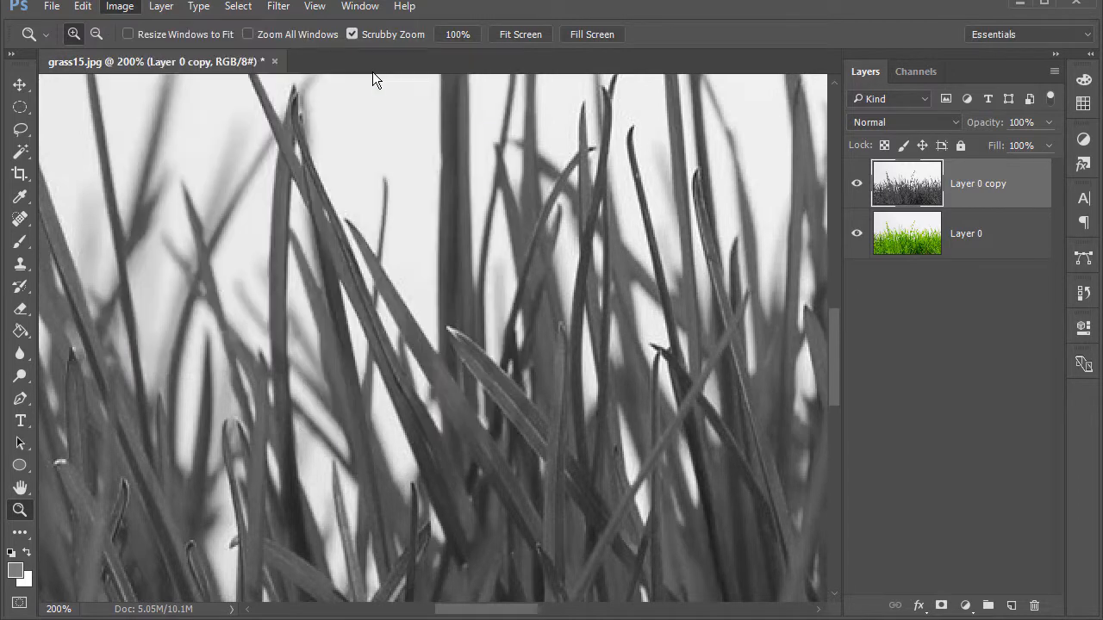
{"action": "left_click_drag", "start_coordinate": [696, 341], "coordinate": [753, 341]}
{"action": "left_click_drag", "start_coordinate": [914, 341], "coordinate": [806, 345]}
{"action": "left_click_drag", "start_coordinate": [879, 342], "coordinate": [818, 343]}
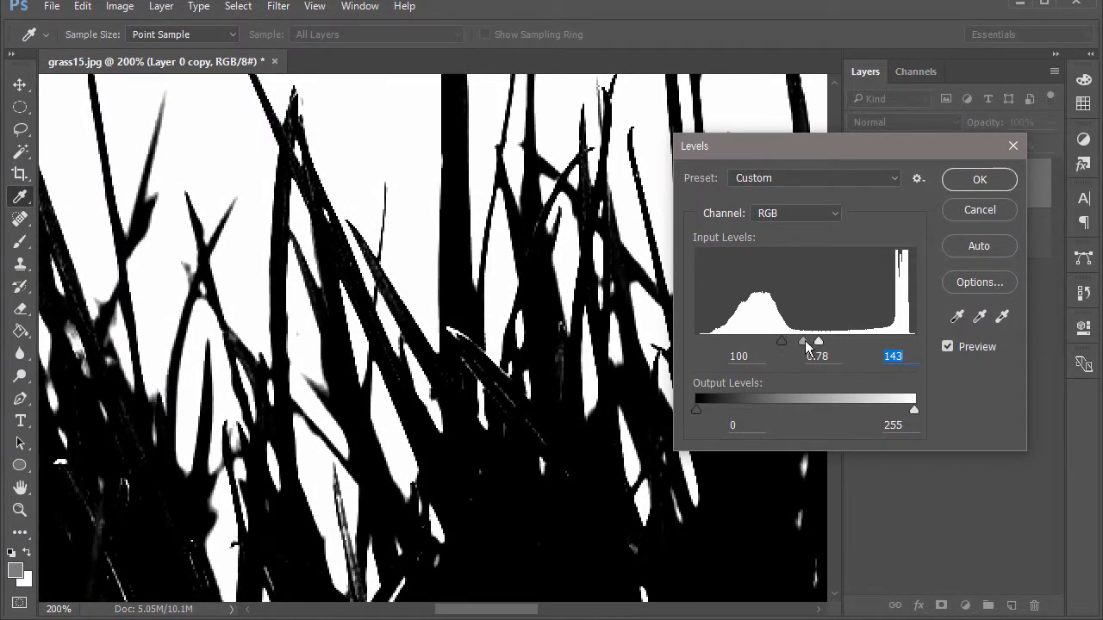
{"action": "mouse_move", "coordinate": [808, 348]}
{"action": "left_mouse_down"}
{"action": "mouse_move", "coordinate": [796, 346]}
{"action": "mouse_move", "coordinate": [815, 341]}
{"action": "left_mouse_up"}
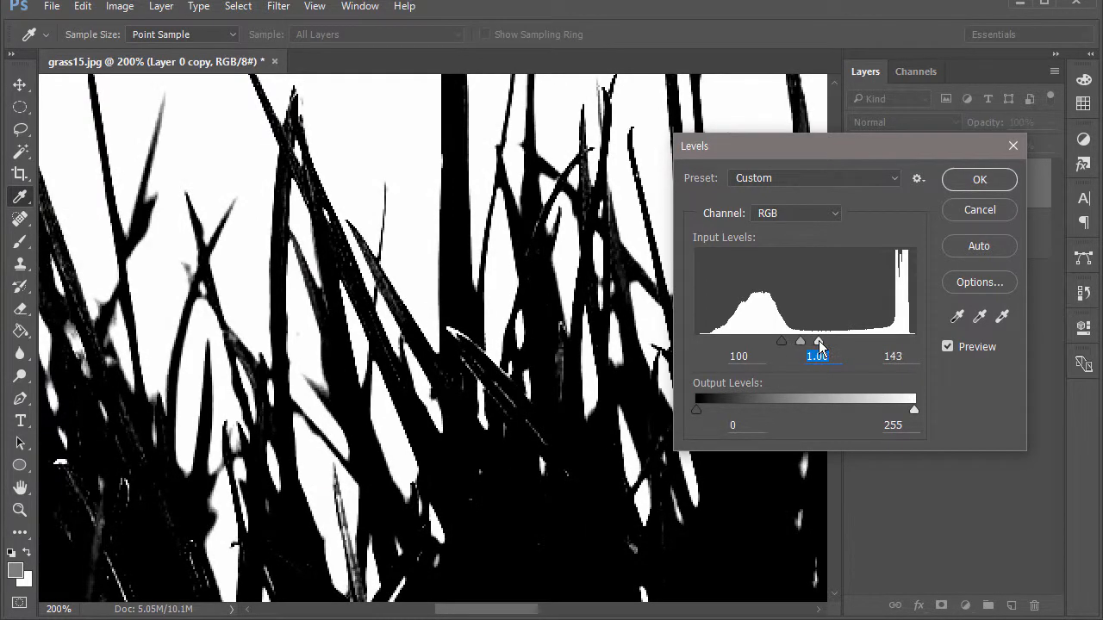
{"action": "mouse_move", "coordinate": [815, 341]}
{"action": "left_mouse_down"}
{"action": "mouse_move", "coordinate": [794, 346]}
{"action": "mouse_move", "coordinate": [879, 344]}
{"action": "mouse_move", "coordinate": [808, 338]}
{"action": "left_mouse_up"}
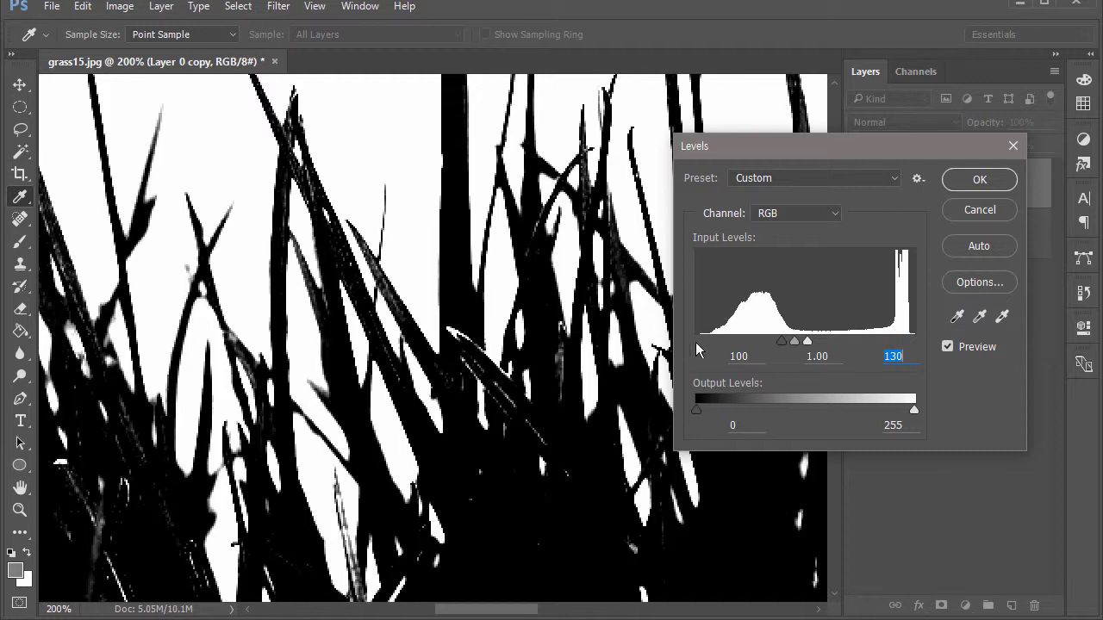
{"action": "mouse_move", "coordinate": [804, 343]}
{"action": "left_mouse_down"}
{"action": "mouse_move", "coordinate": [844, 343]}
{"action": "mouse_move", "coordinate": [780, 349]}
{"action": "mouse_move", "coordinate": [790, 348]}
{"action": "left_mouse_up"}
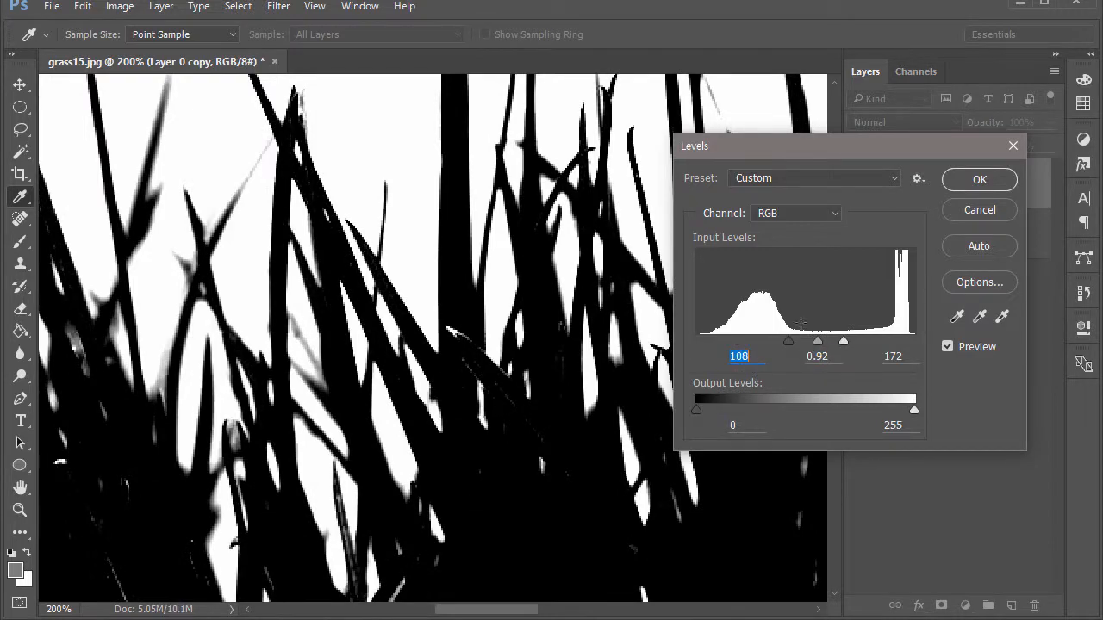
{"action": "left_click", "coordinate": [976, 182]}
Select the entire canvas on Layer 0 copy and copy its black-and-white grass silhouette.
{"action": "key", "text": "z"}
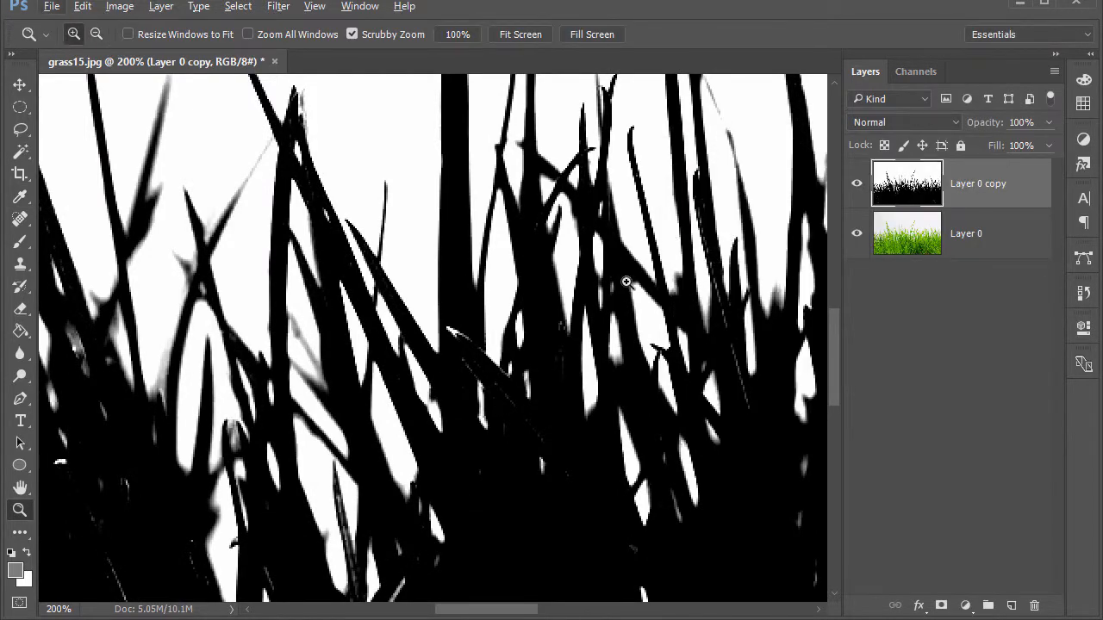
{"action": "left_click", "coordinate": [466, 298], "text": "alt"}
{"action": "left_click", "coordinate": [466, 298], "text": "alt"}
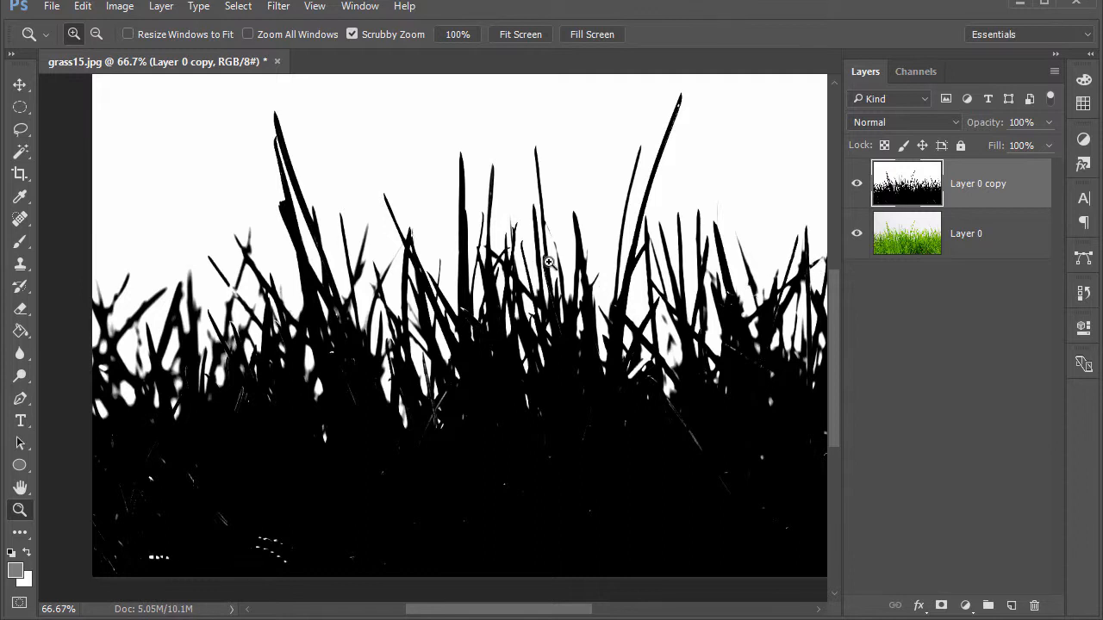
{"action": "left_click", "coordinate": [237, 6]}
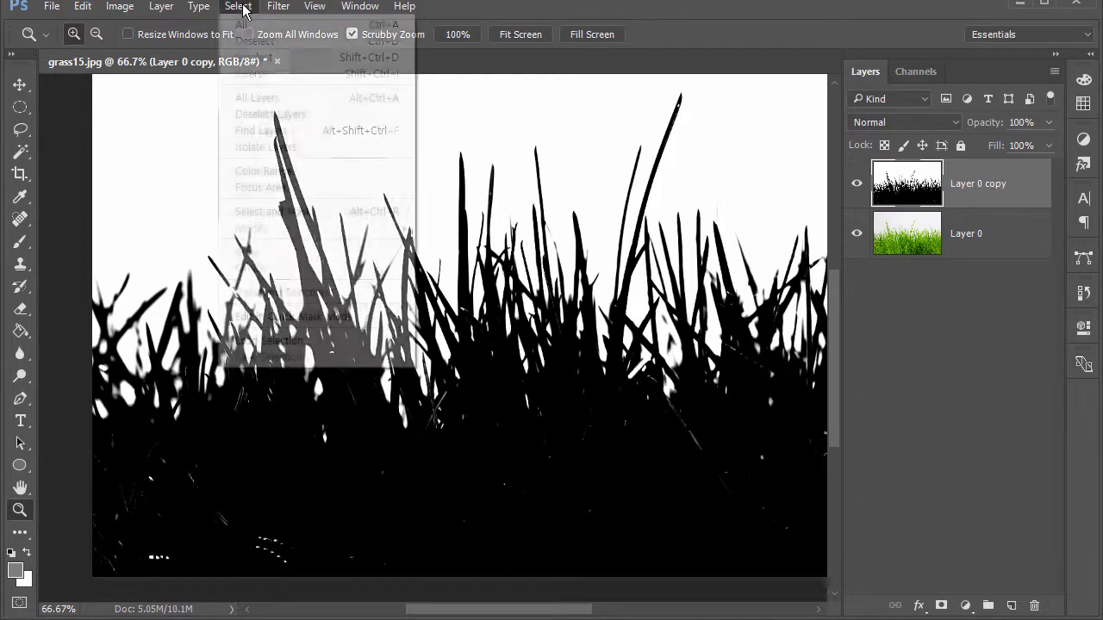
{"action": "left_click", "coordinate": [248, 26]}
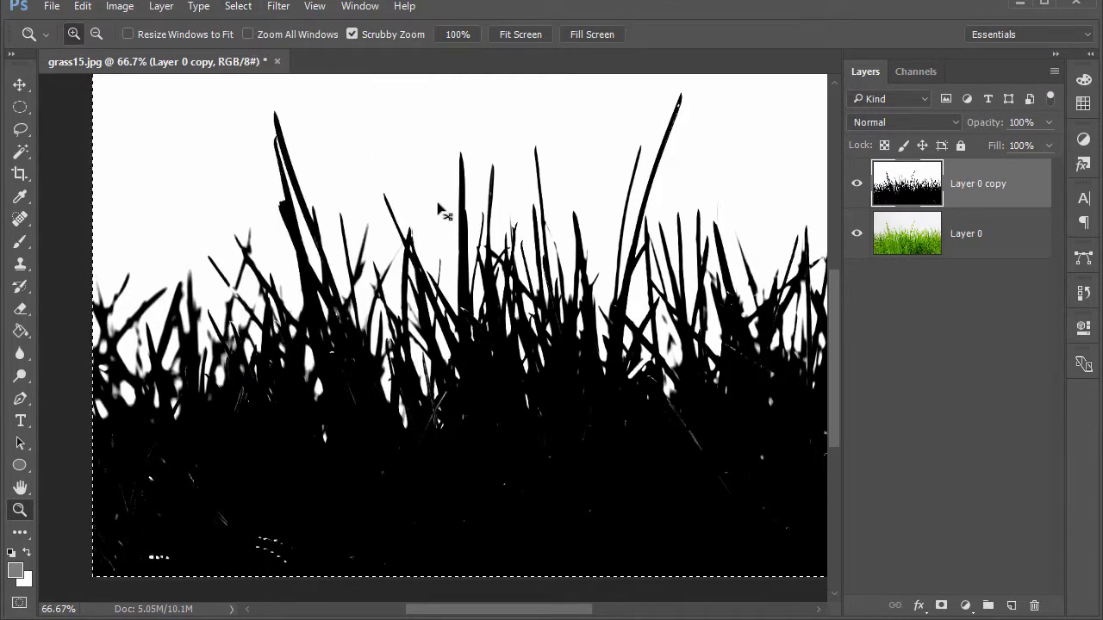
Create a new alpha channel, paste the copied silhouette into it, and show the RGB channels together with it.
{"action": "left_click", "coordinate": [913, 72]}
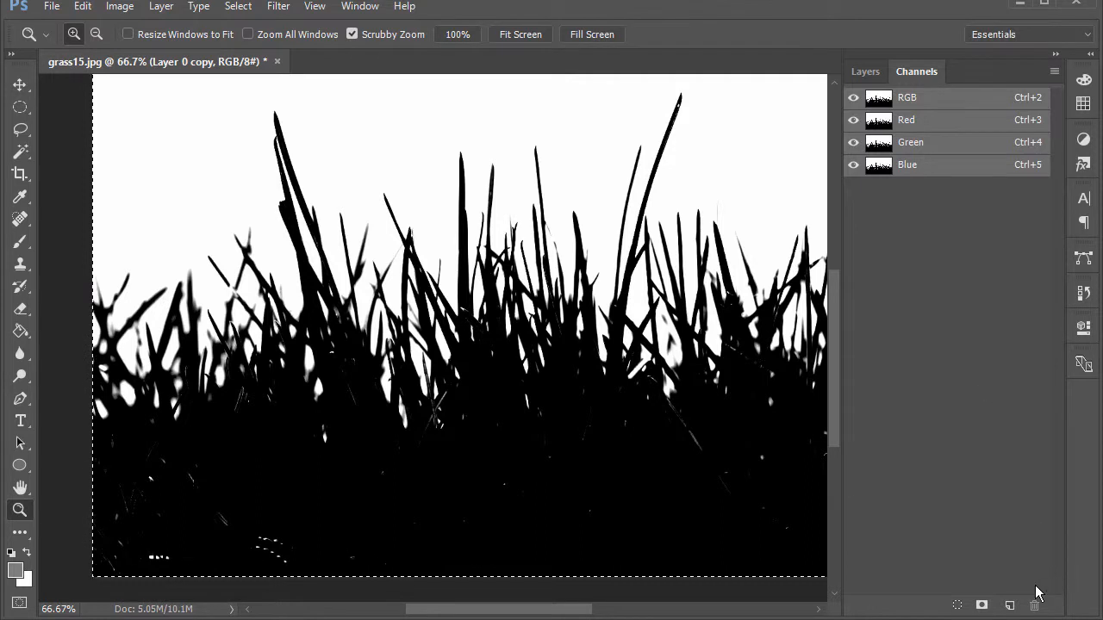
{"action": "left_click", "coordinate": [1010, 606]}
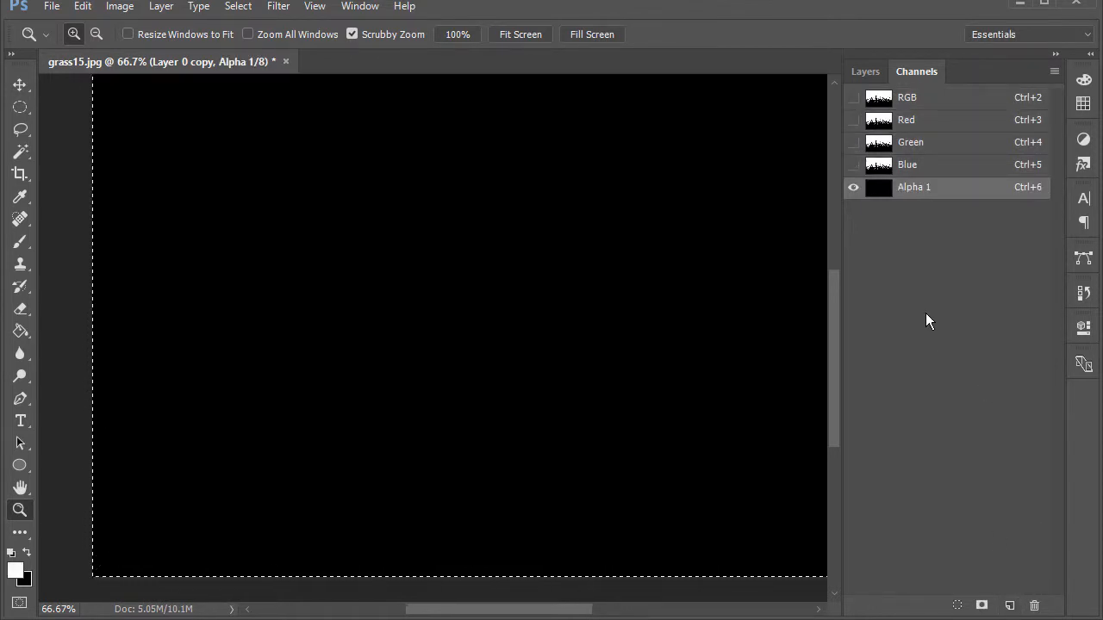
{"action": "key", "text": "ctrl+v"}
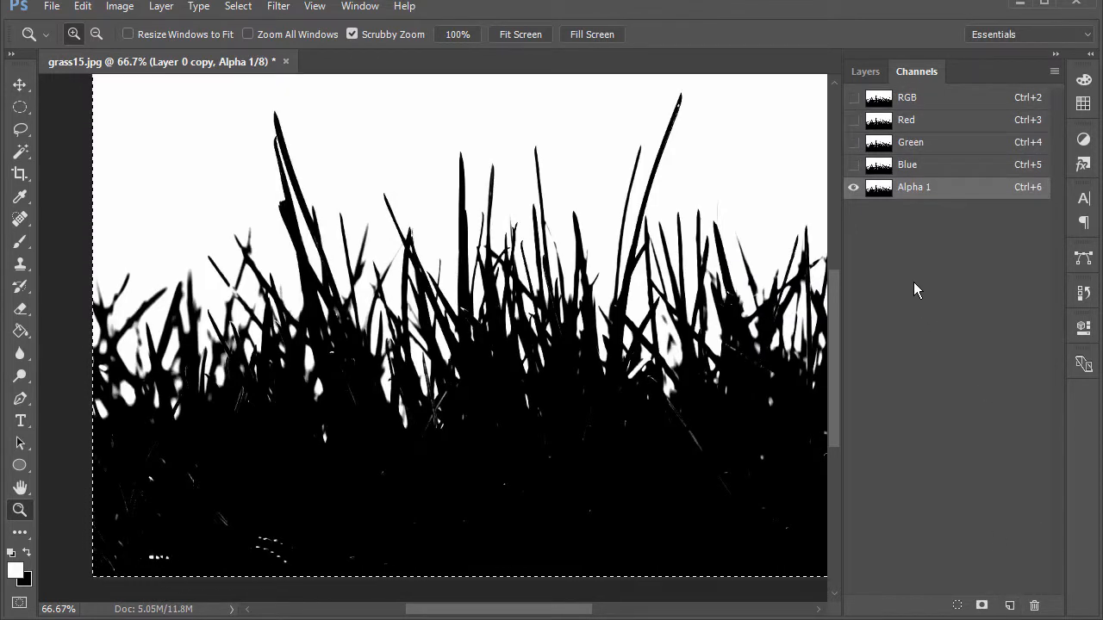
{"action": "left_click", "coordinate": [854, 98]}
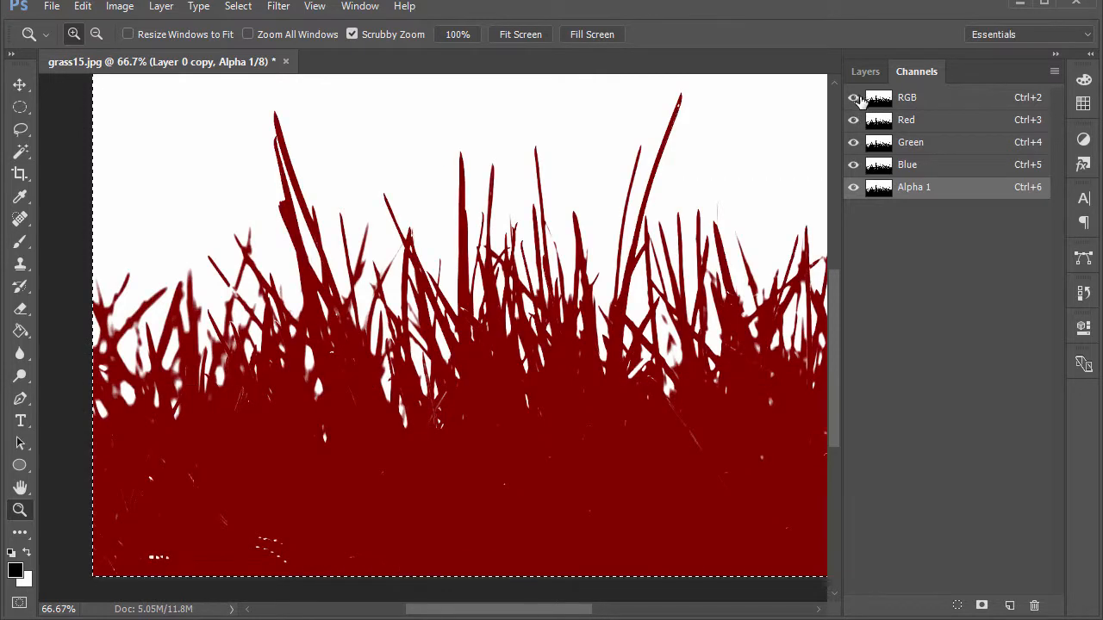
Compare the Alpha 1 overlay with the RGB image by toggling its visibility, leaving Alpha 1 hidden.
{"action": "left_click", "coordinate": [853, 187]}
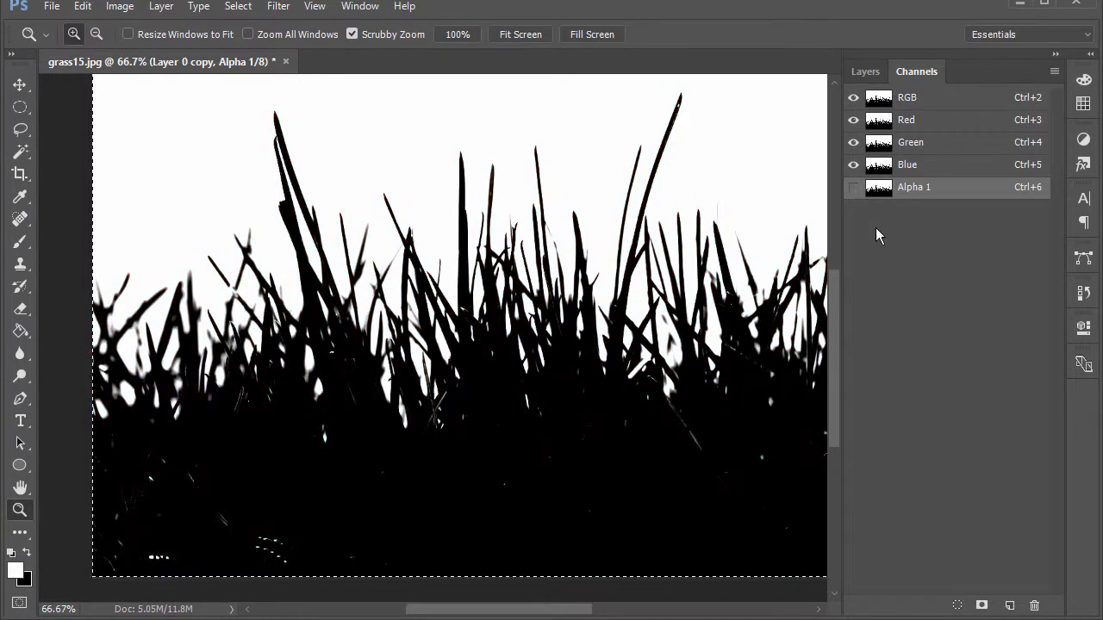
{"action": "left_click", "coordinate": [853, 188]}
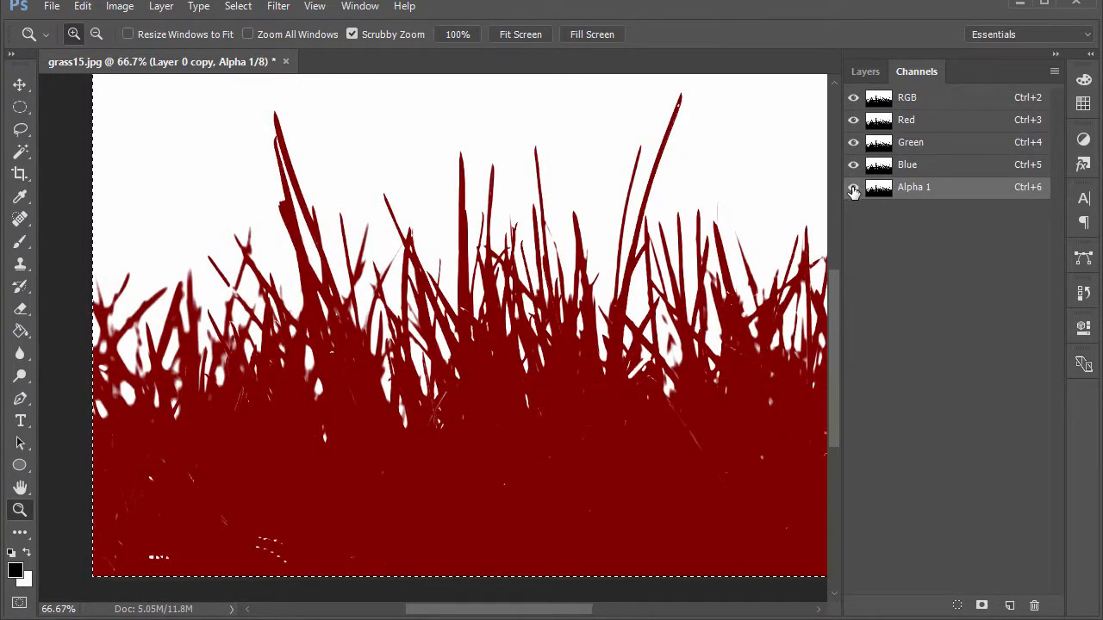
{"action": "left_click", "coordinate": [853, 190]}
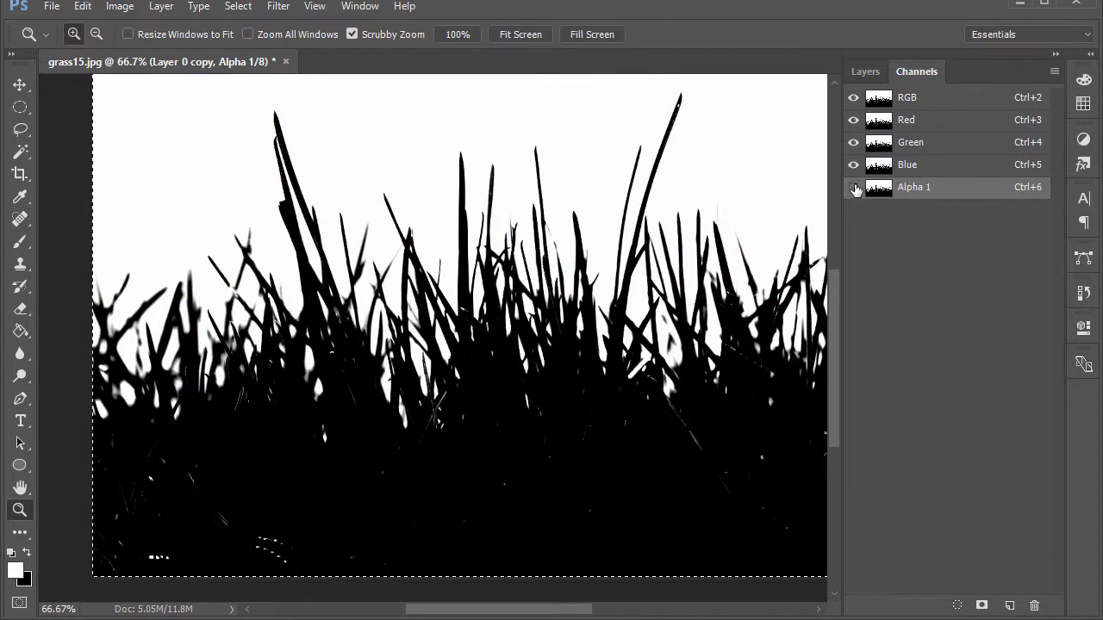
Hide the black-and-white Layer 0 copy and make the color Layer 0 the active layer.
{"action": "left_click", "coordinate": [873, 74]}
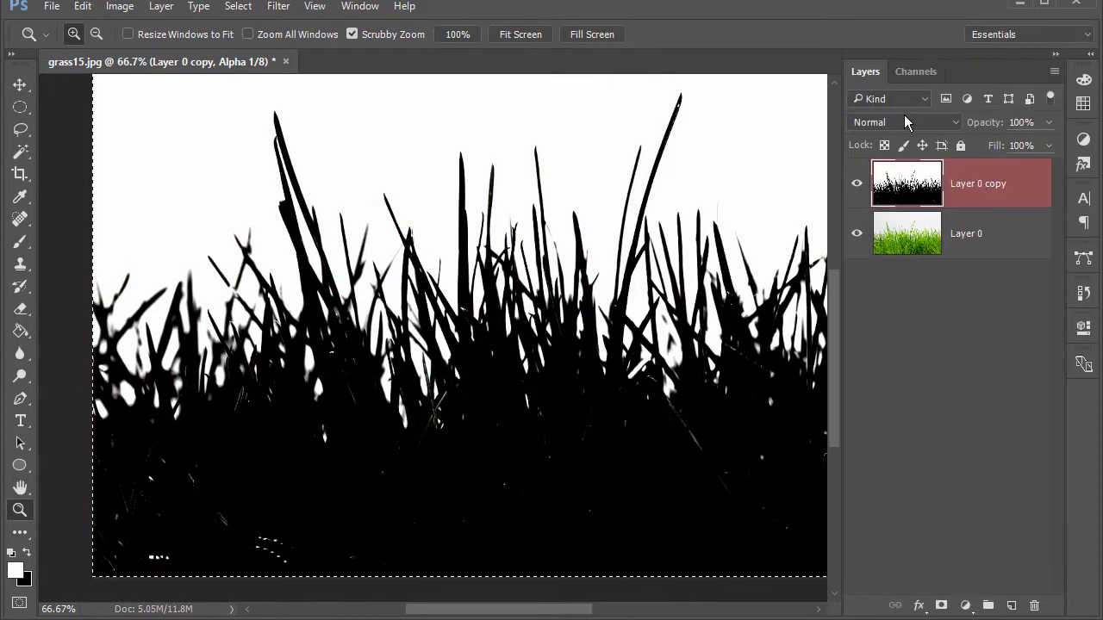
{"action": "left_click", "coordinate": [858, 184]}
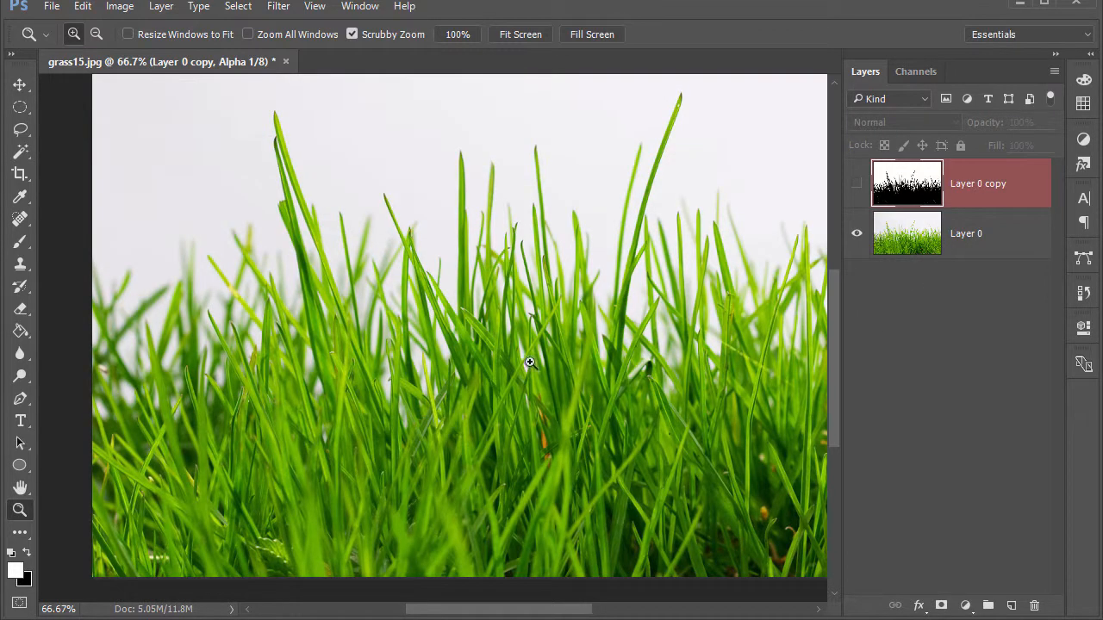
{"action": "left_click", "coordinate": [998, 230]}
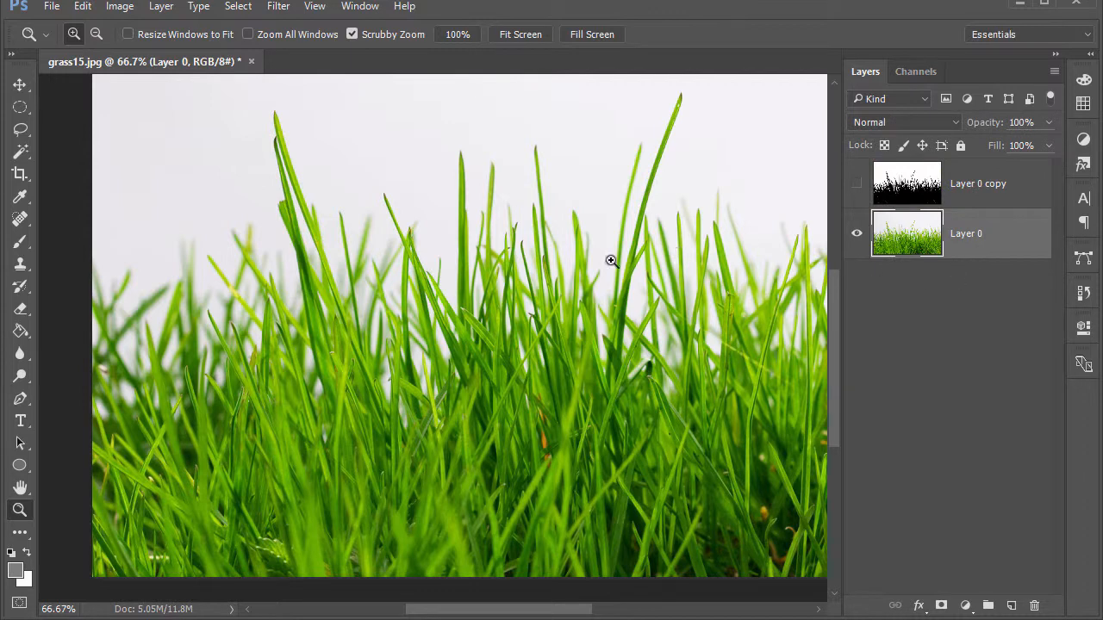
Examine the grass blades on Layer 0 against the white background at magnifications between 50% and 200%.
{"action": "left_click_drag", "start_coordinate": [648, 267], "coordinate": [563, 301]}
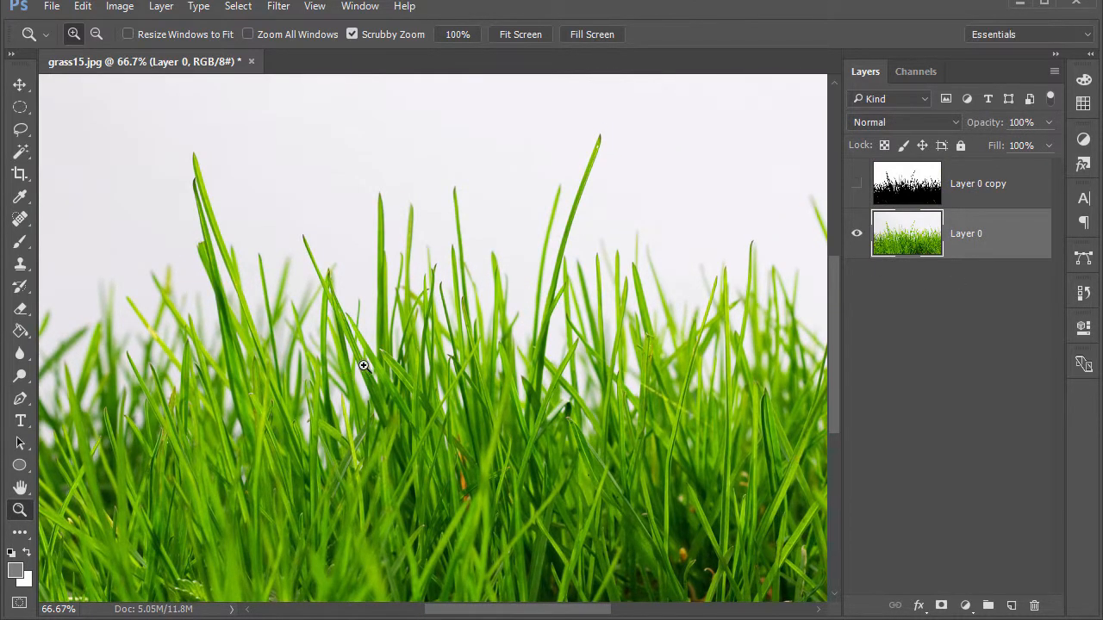
{"action": "left_click_drag", "start_coordinate": [452, 345], "coordinate": [423, 307]}
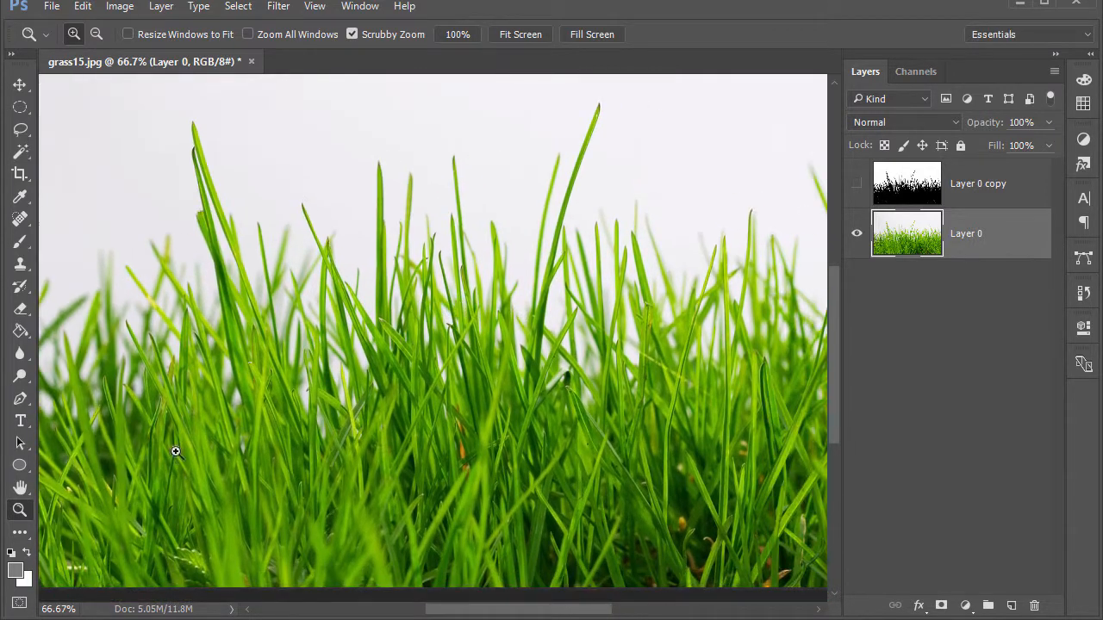
{"action": "left_click", "coordinate": [23, 487]}
{"action": "left_click_drag", "start_coordinate": [363, 397], "coordinate": [290, 396]}
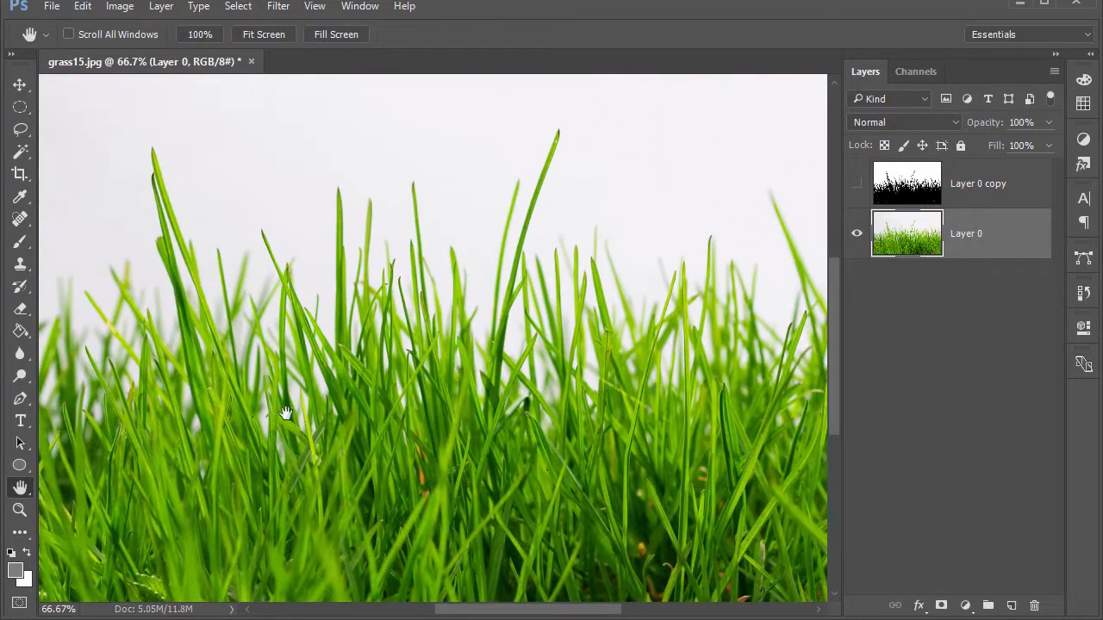
{"action": "double_click", "coordinate": [22, 488]}
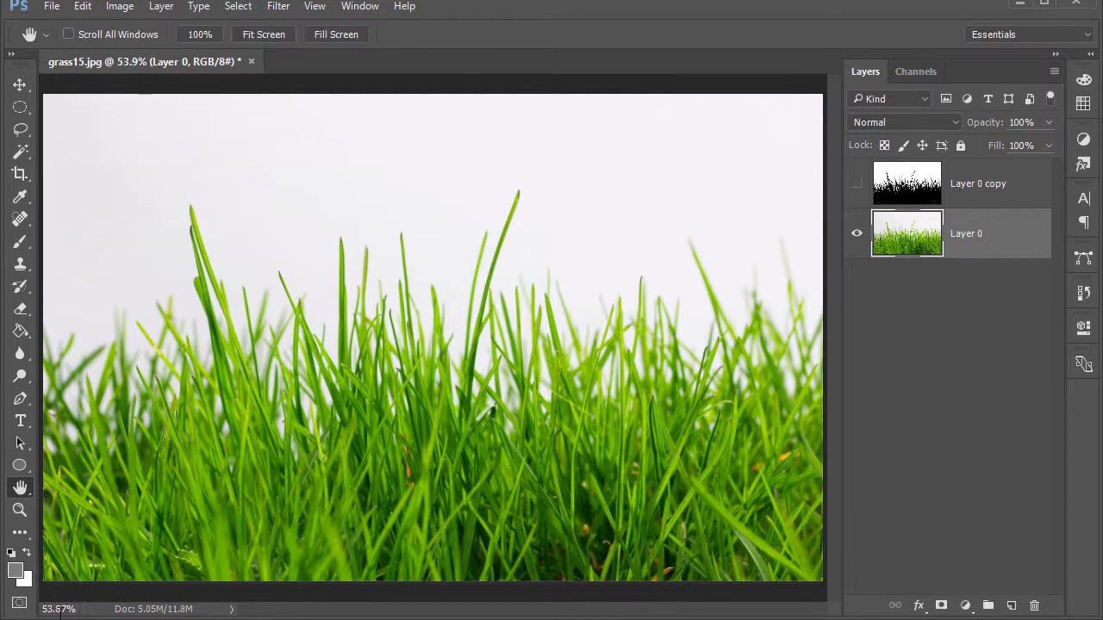
{"action": "left_click", "coordinate": [19, 512]}
{"action": "left_click", "coordinate": [439, 370]}
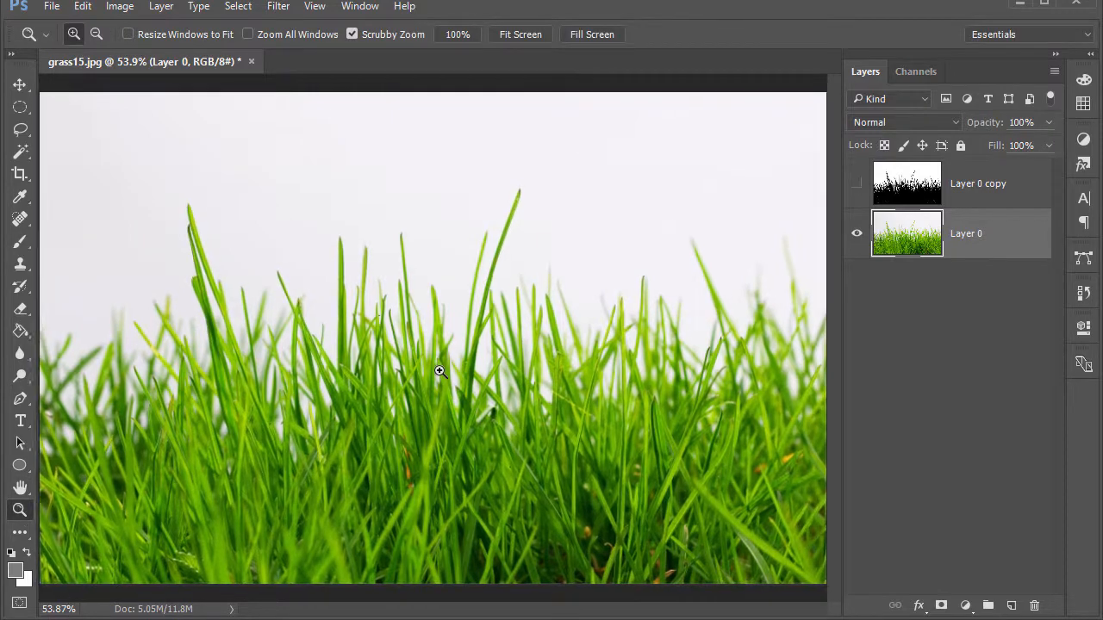
{"action": "left_click", "coordinate": [440, 370]}
{"action": "left_click", "coordinate": [439, 370]}
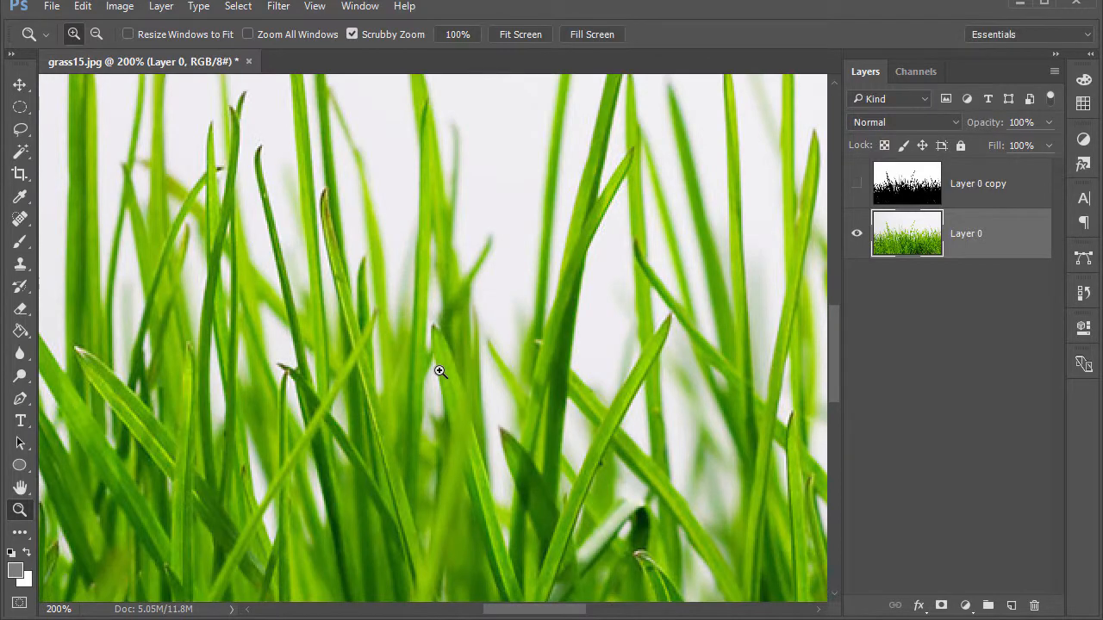
{"action": "left_click", "coordinate": [440, 371], "text": "alt"}
{"action": "left_click", "coordinate": [439, 371], "text": "alt"}
{"action": "left_click", "coordinate": [440, 371], "text": "alt"}
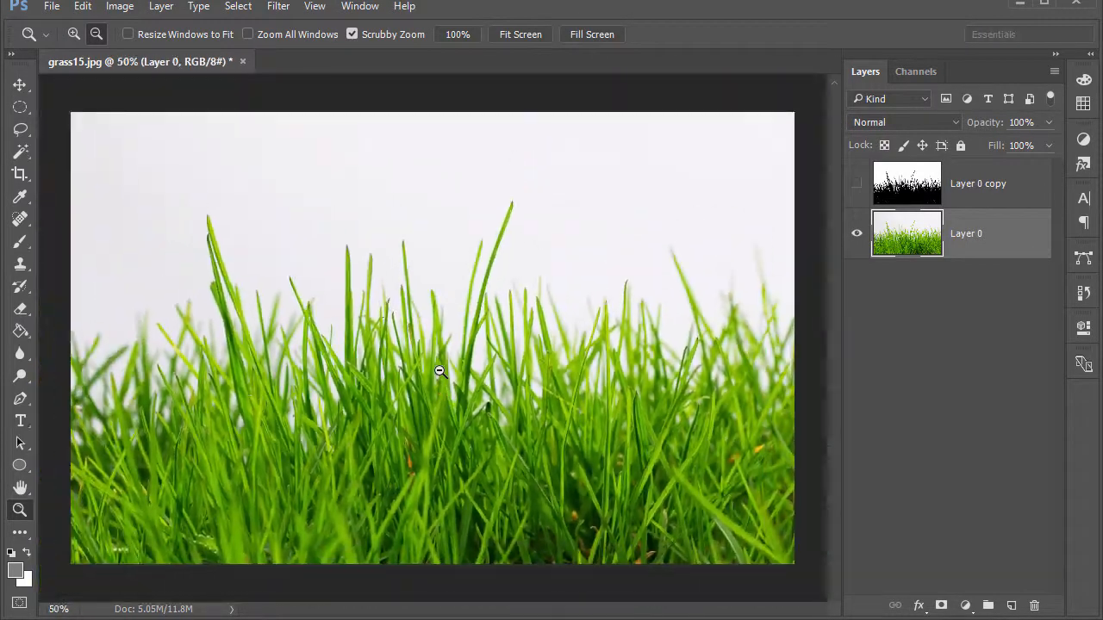
Inspect the grass at 100% magnification and compare it with the whole image fitted to the window.
{"action": "double_click", "coordinate": [17, 513]}
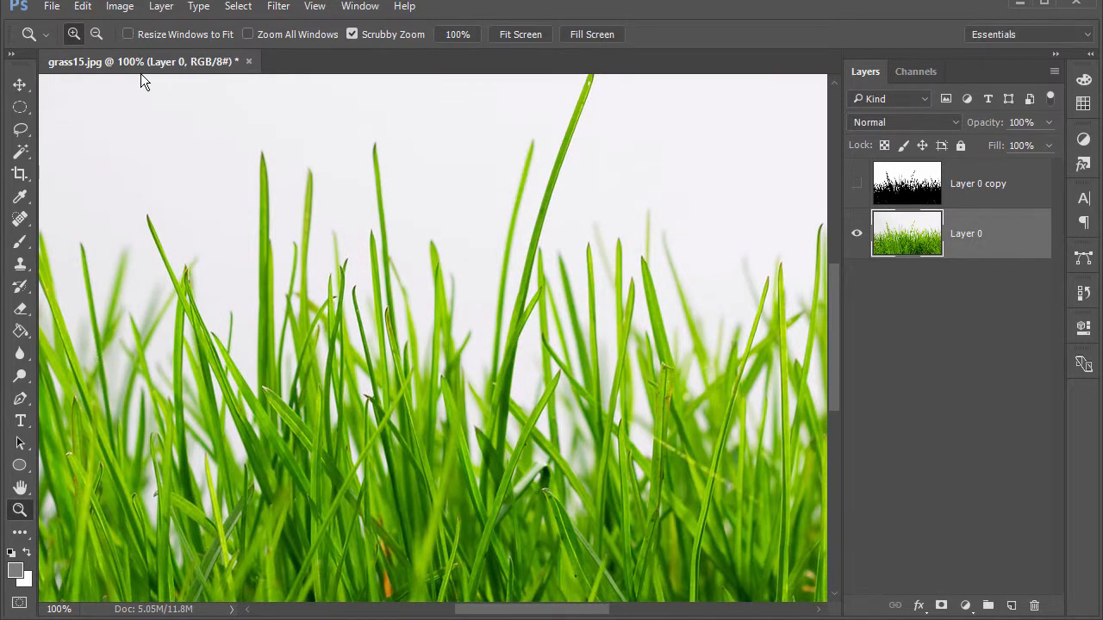
{"action": "left_click", "coordinate": [20, 488]}
{"action": "left_click_drag", "start_coordinate": [268, 405], "coordinate": [59, 494]}
{"action": "double_click", "coordinate": [21, 490]}
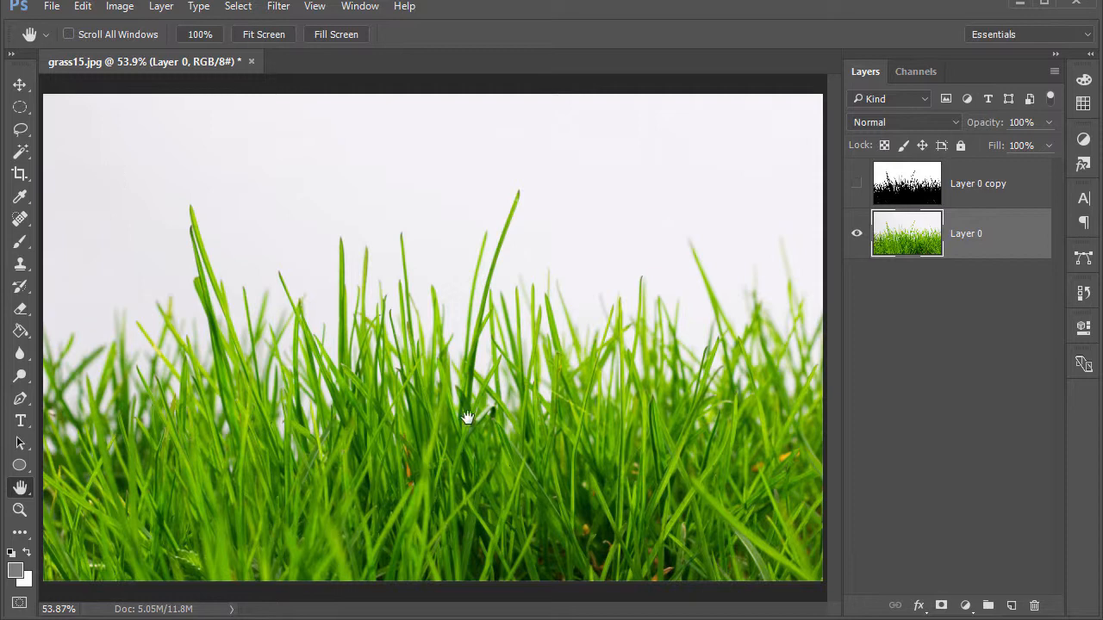
{"action": "double_click", "coordinate": [19, 512]}
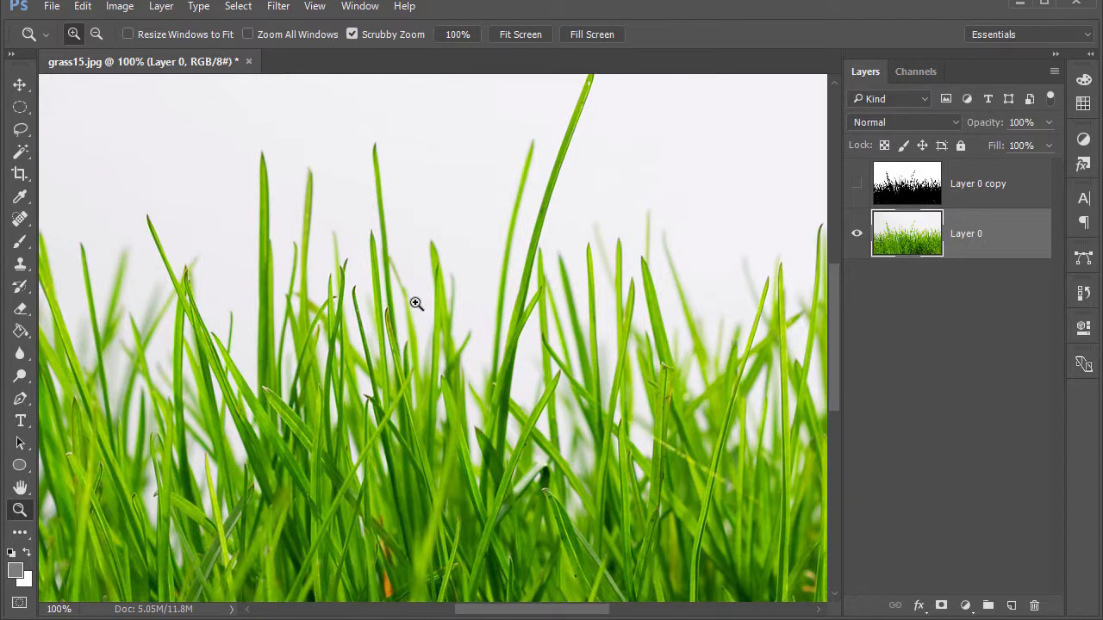
{"action": "left_click_drag", "start_coordinate": [406, 313], "coordinate": [362, 271]}
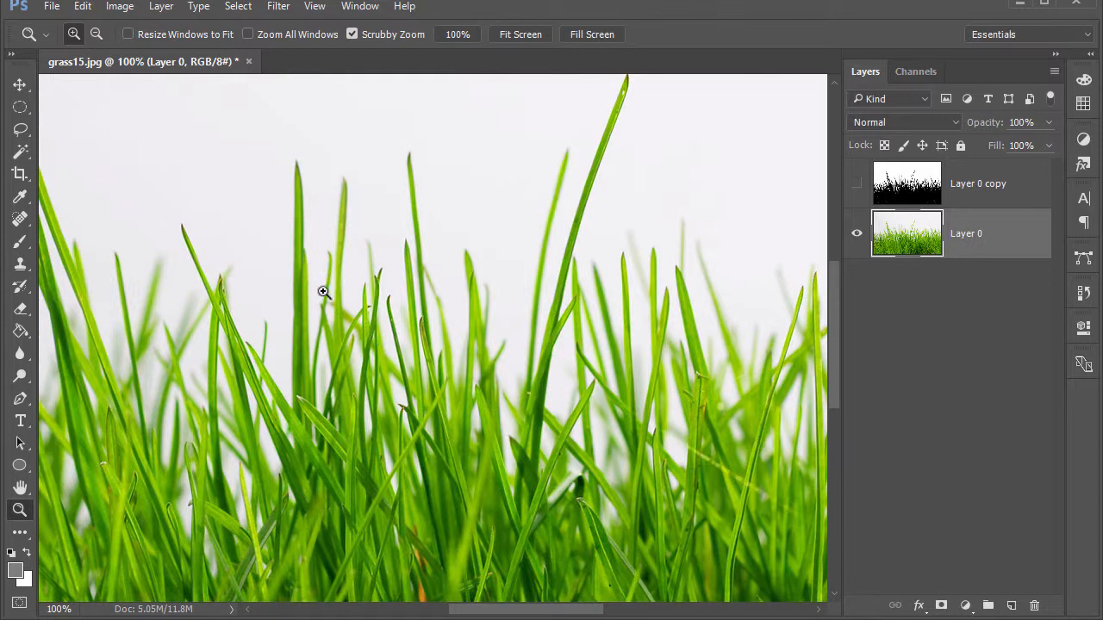
{"action": "left_click", "coordinate": [21, 489]}
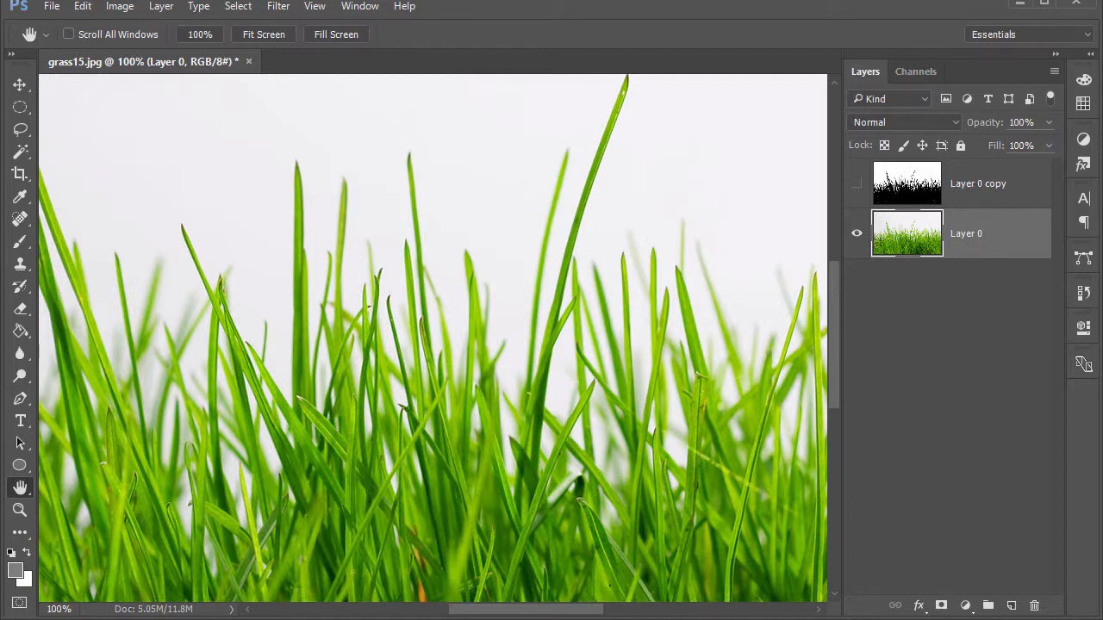
{"action": "double_click", "coordinate": [19, 489]}
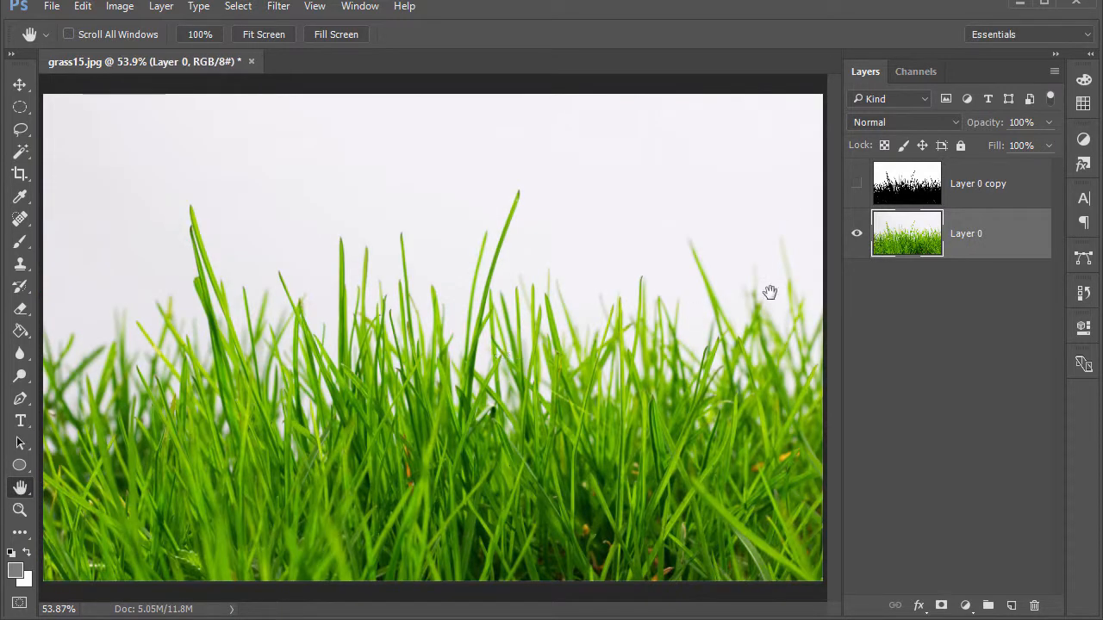
View the Alpha 1 silhouette alone without the RGB channels, and return to the color image on Layer 0.
{"action": "left_click", "coordinate": [916, 73]}
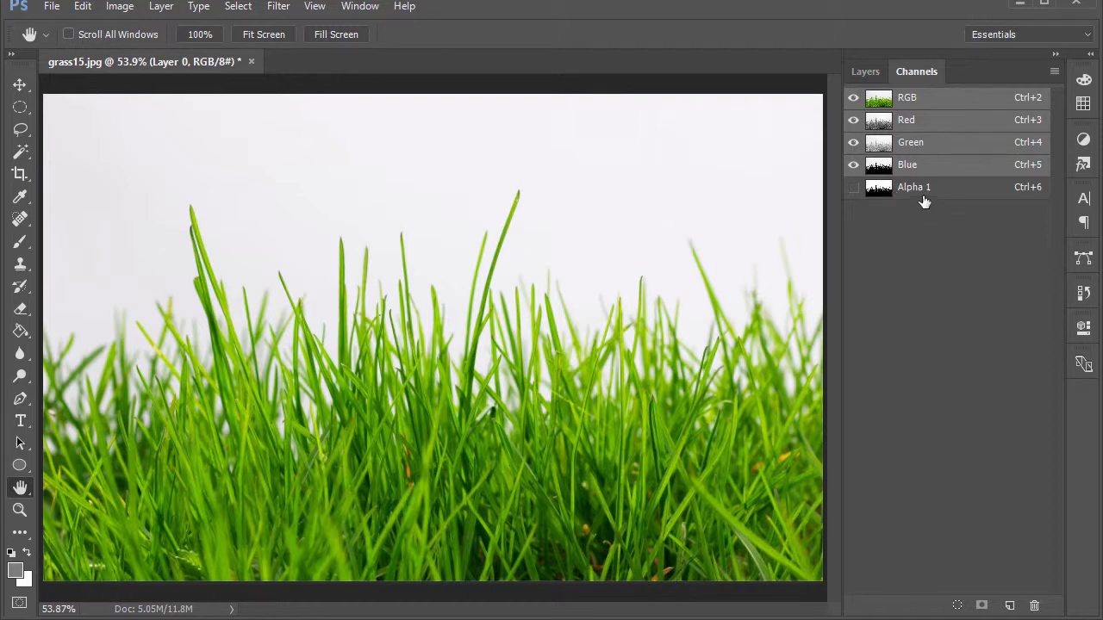
{"action": "left_click", "coordinate": [853, 187]}
{"action": "left_click", "coordinate": [853, 97]}
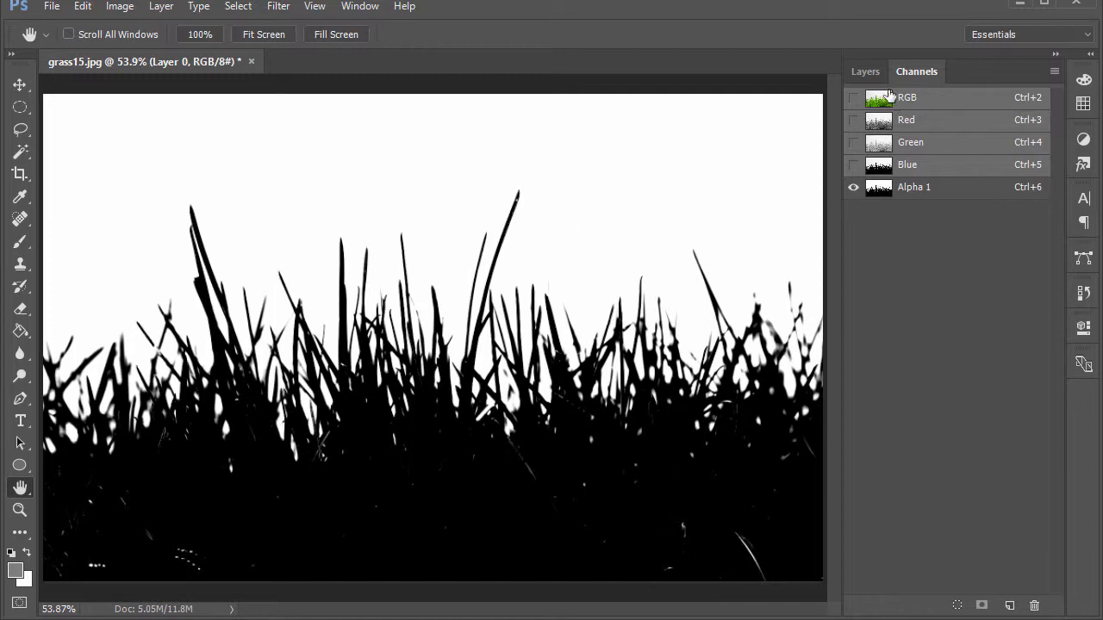
{"action": "left_click", "coordinate": [865, 72]}
{"action": "left_click", "coordinate": [974, 240]}
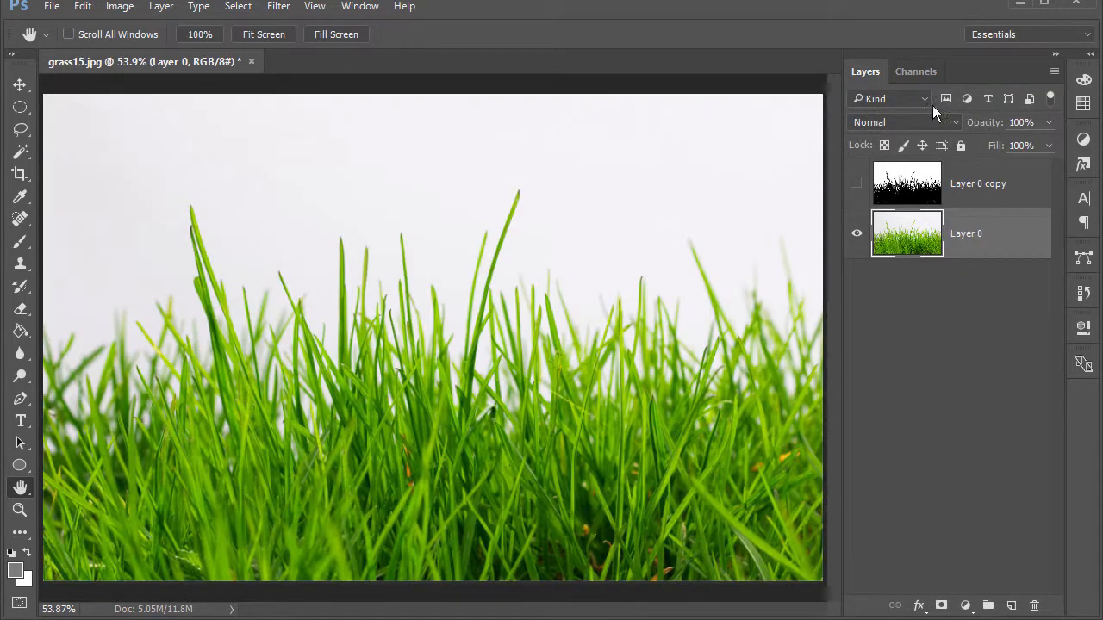
Load the Alpha 1 channel of grass15.jpg as a new selection on Layer 0.
{"action": "left_click", "coordinate": [239, 7]}
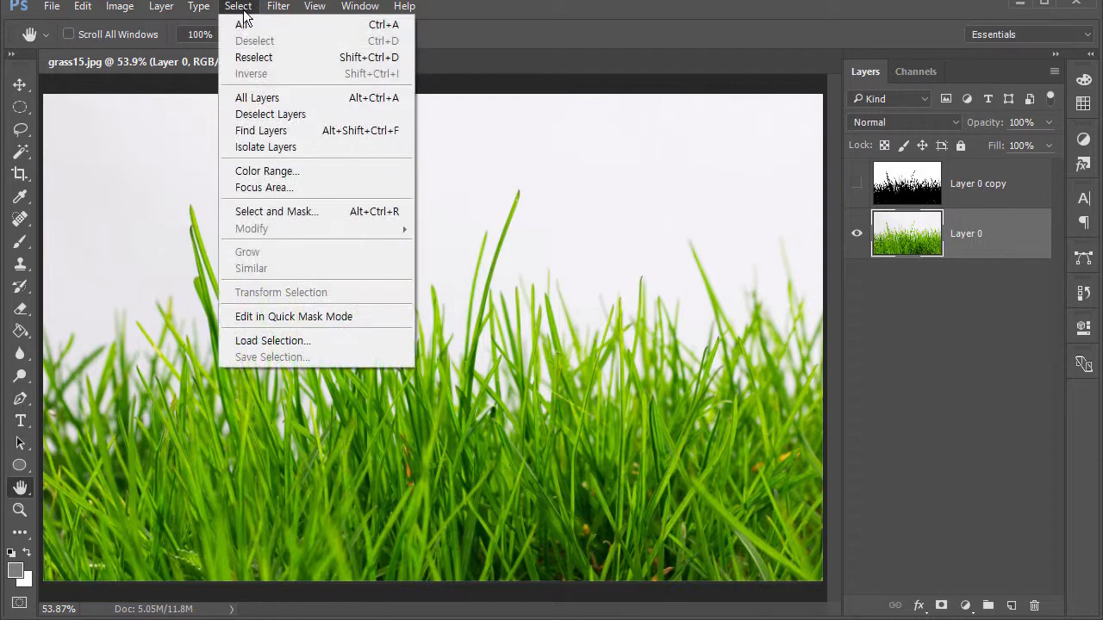
{"action": "left_click", "coordinate": [297, 340]}
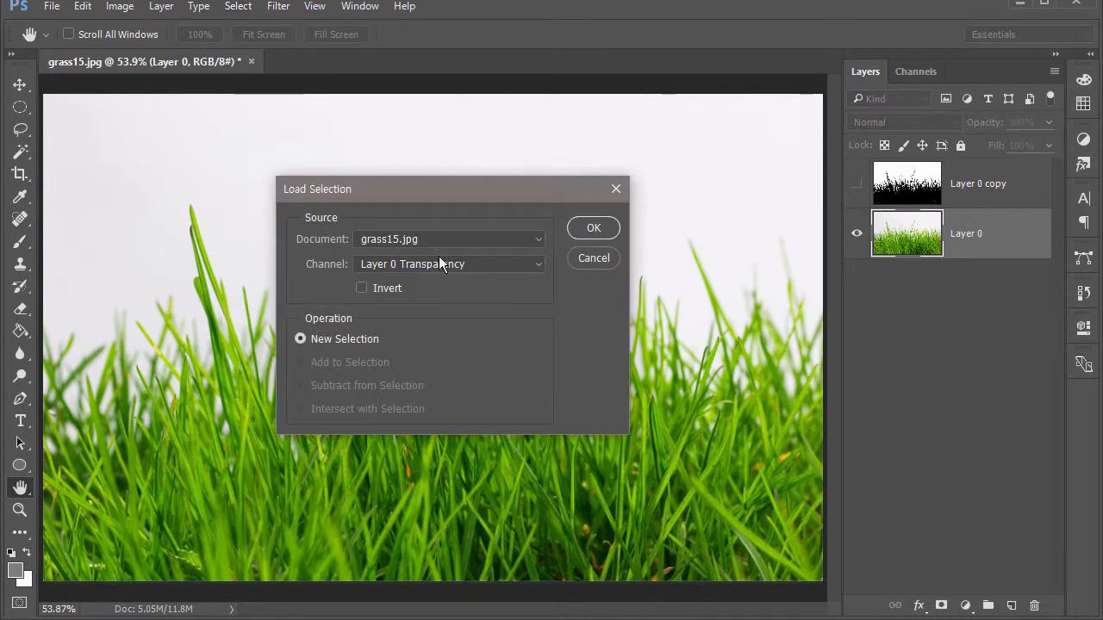
{"action": "left_click", "coordinate": [412, 265]}
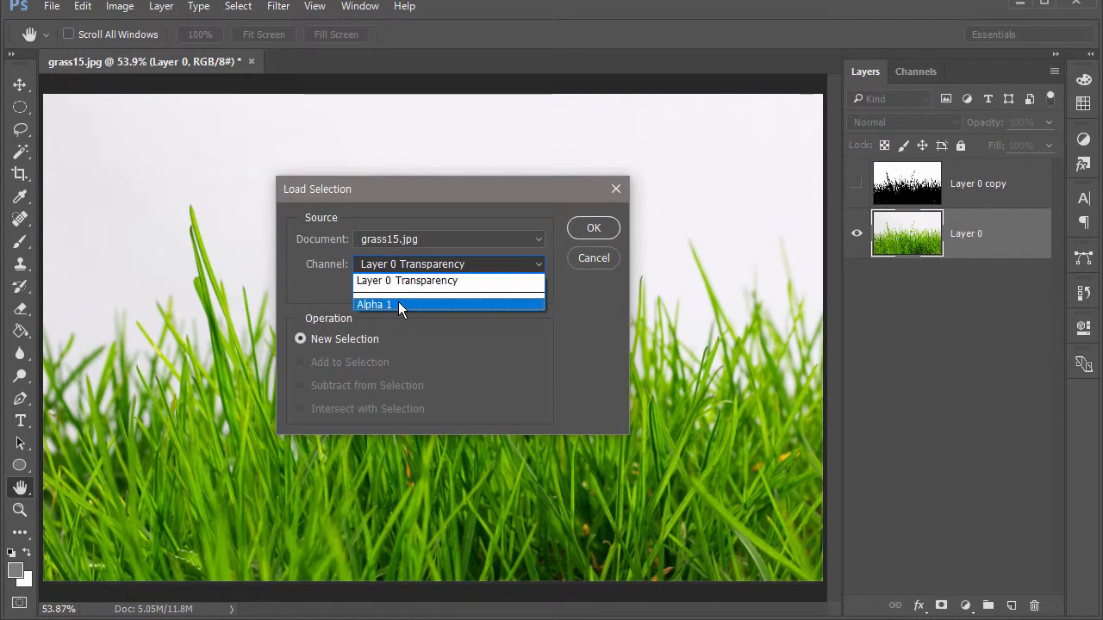
{"action": "left_click", "coordinate": [398, 305]}
{"action": "left_click", "coordinate": [594, 227]}
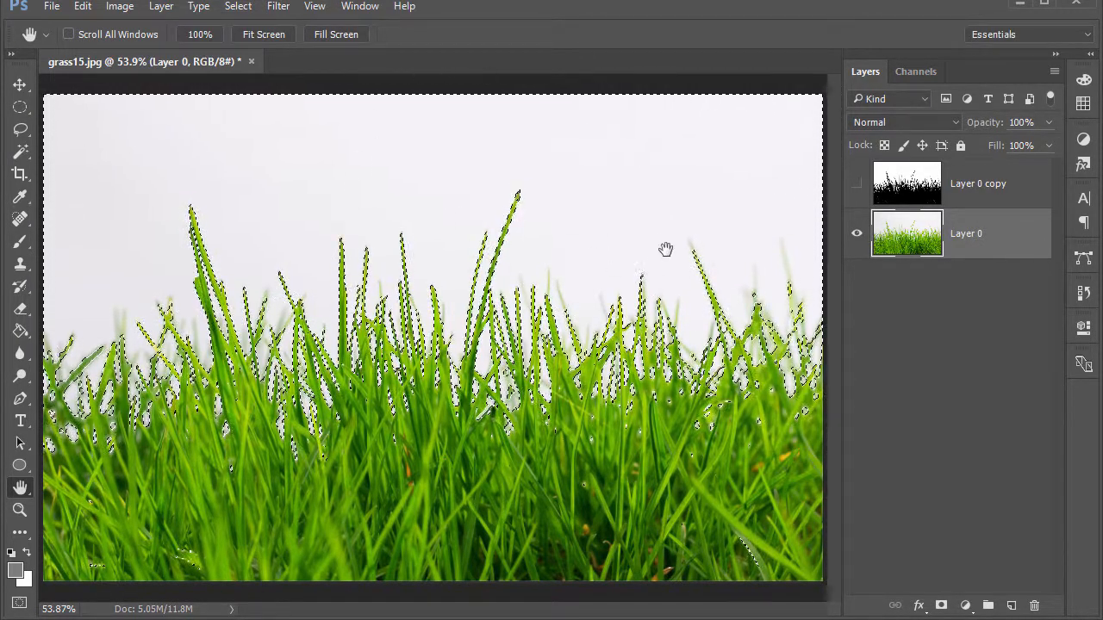
Delete the selected white background from Layer 0 and clear the selection.
{"action": "key", "text": "Delete"}
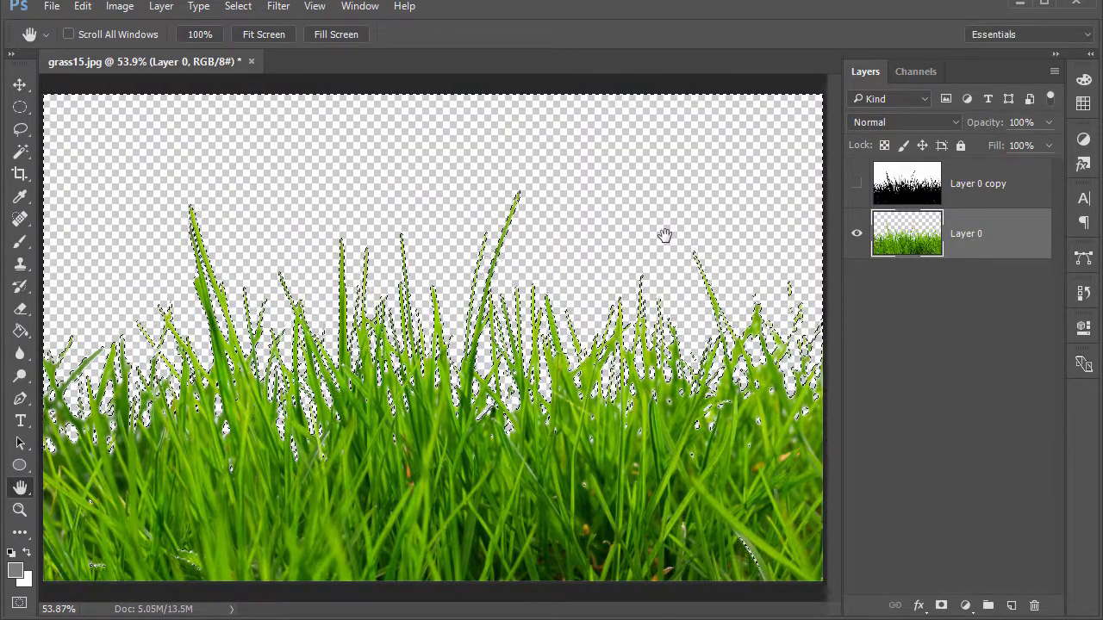
{"action": "left_click", "coordinate": [241, 7]}
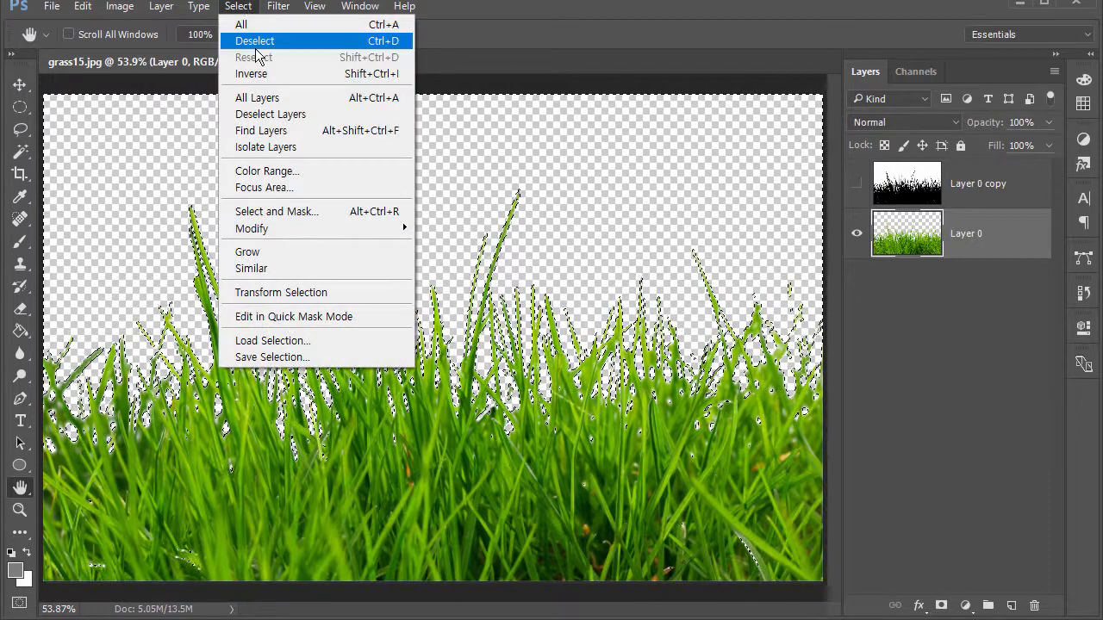
{"action": "left_click", "coordinate": [257, 42]}
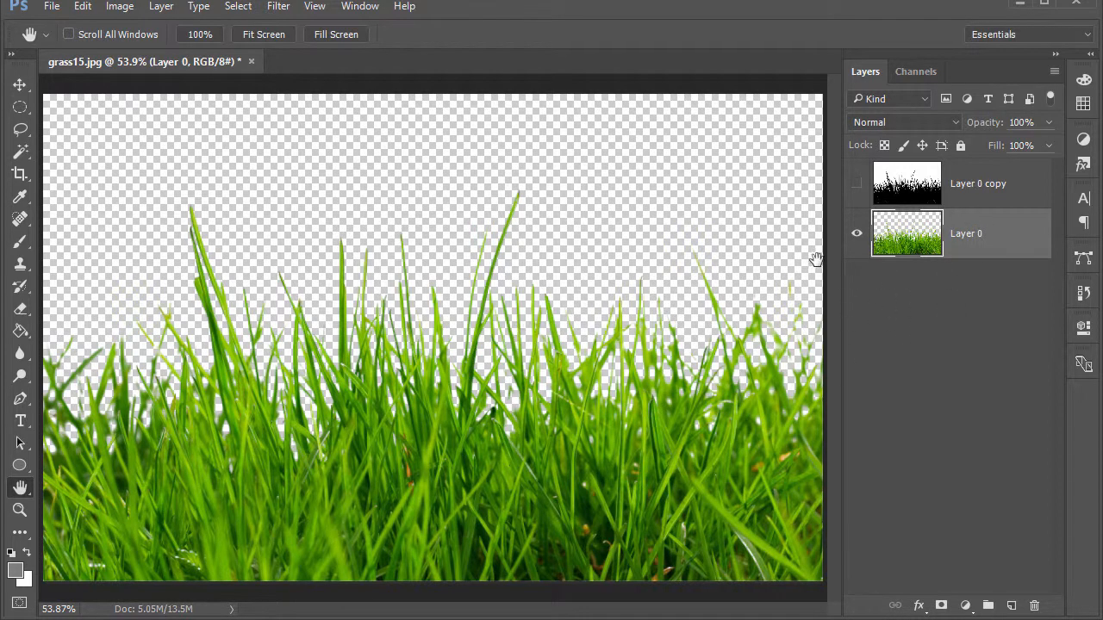
Review the Alpha 1 channel on its own and switch back to the composite RGB view.
{"action": "left_click", "coordinate": [916, 73]}
{"action": "left_click", "coordinate": [978, 189]}
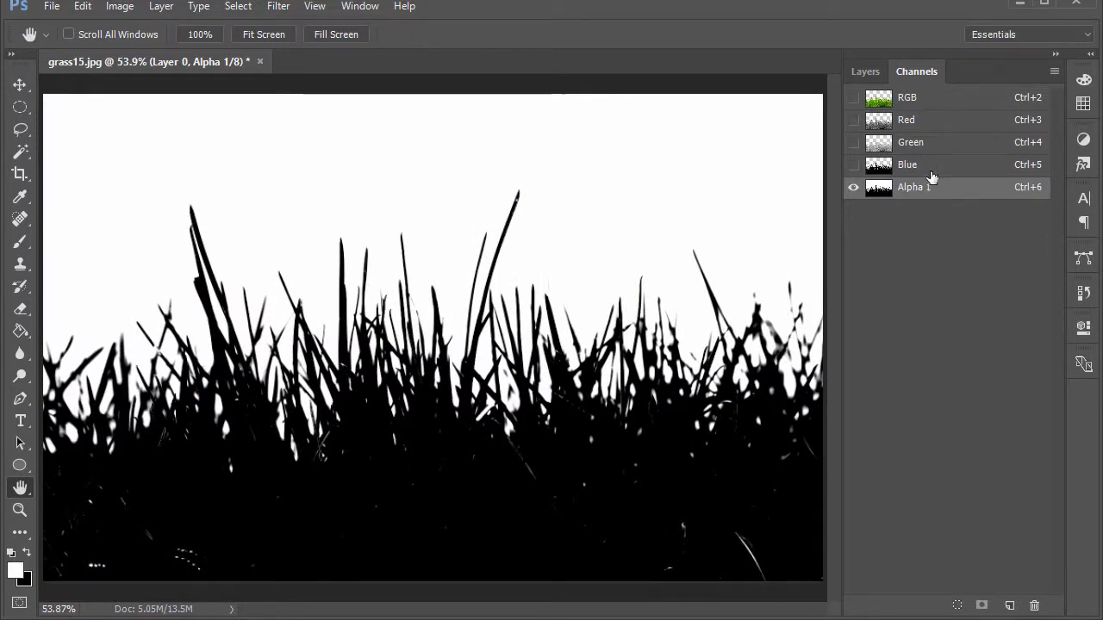
{"action": "left_click", "coordinate": [933, 103]}
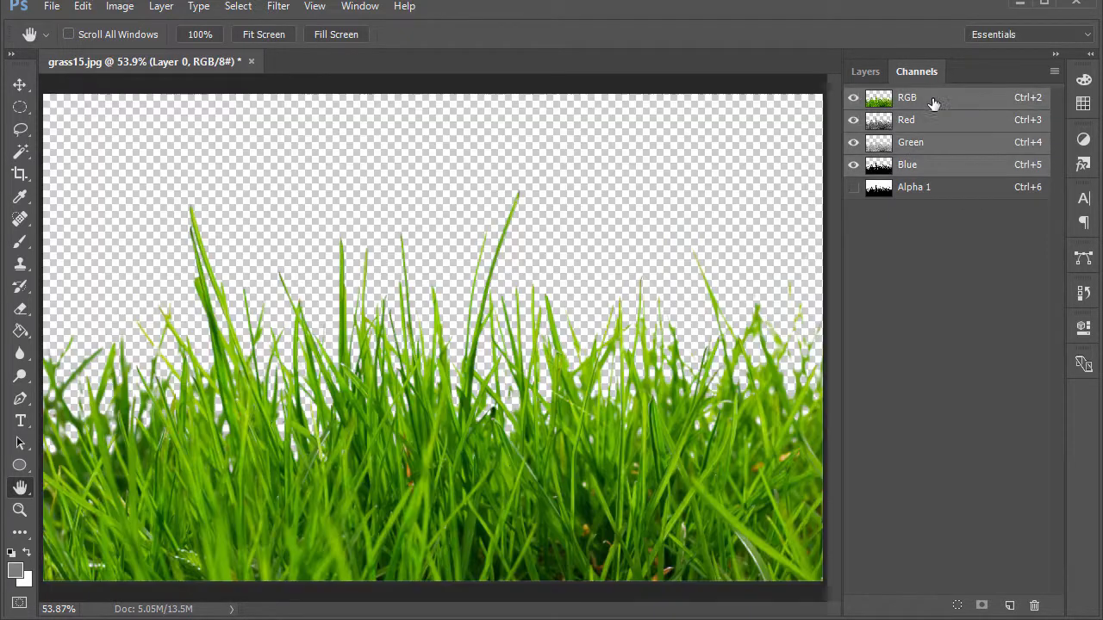
Delete the black-and-white Layer 0 copy, keeping only the cut-out grass layer.
{"action": "left_click", "coordinate": [860, 72]}
{"action": "left_click", "coordinate": [1042, 204]}
{"action": "left_click_drag", "start_coordinate": [991, 190], "coordinate": [1034, 605]}
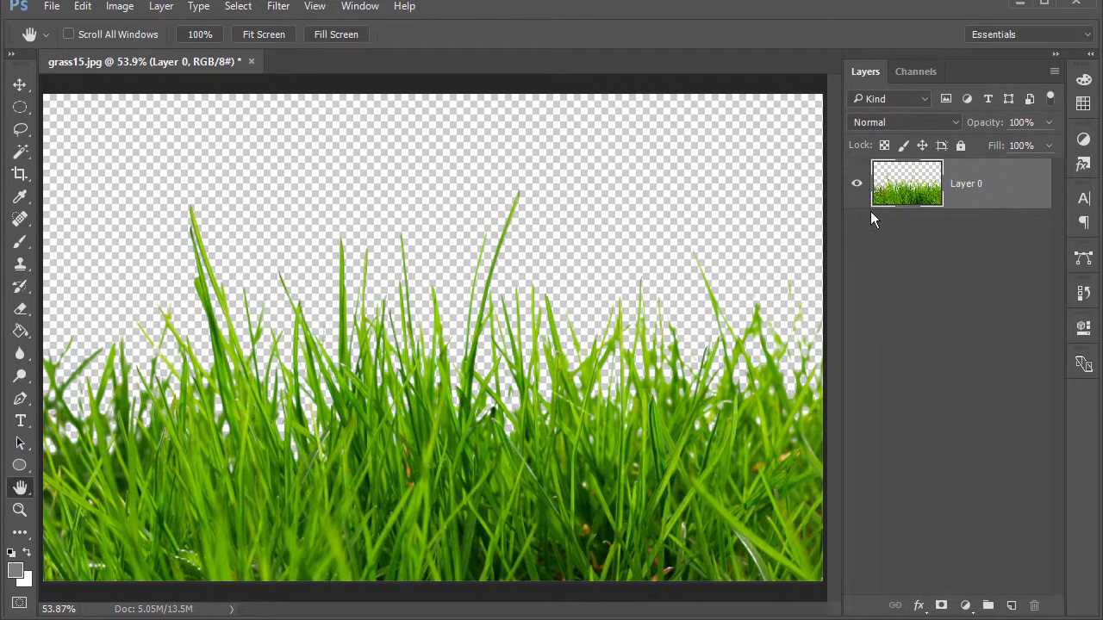
Save the cut-out grass document as grass.psd in Photoshop format, keeping layers, alpha channels and Maximize Compatibility on.
{"action": "left_click", "coordinate": [52, 7]}
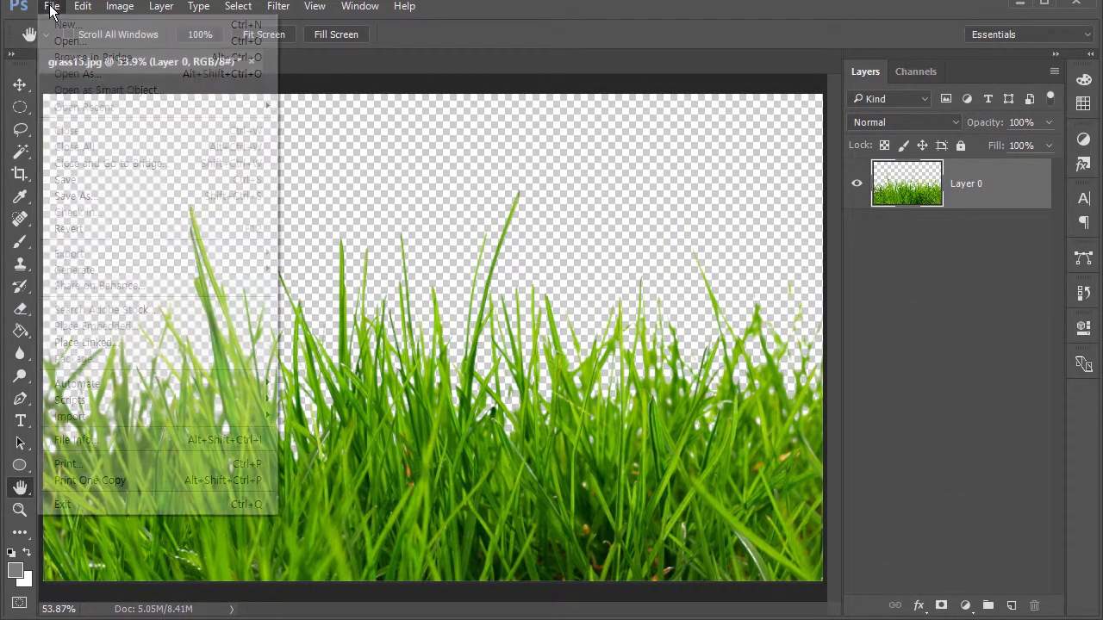
{"action": "left_click", "coordinate": [93, 196]}
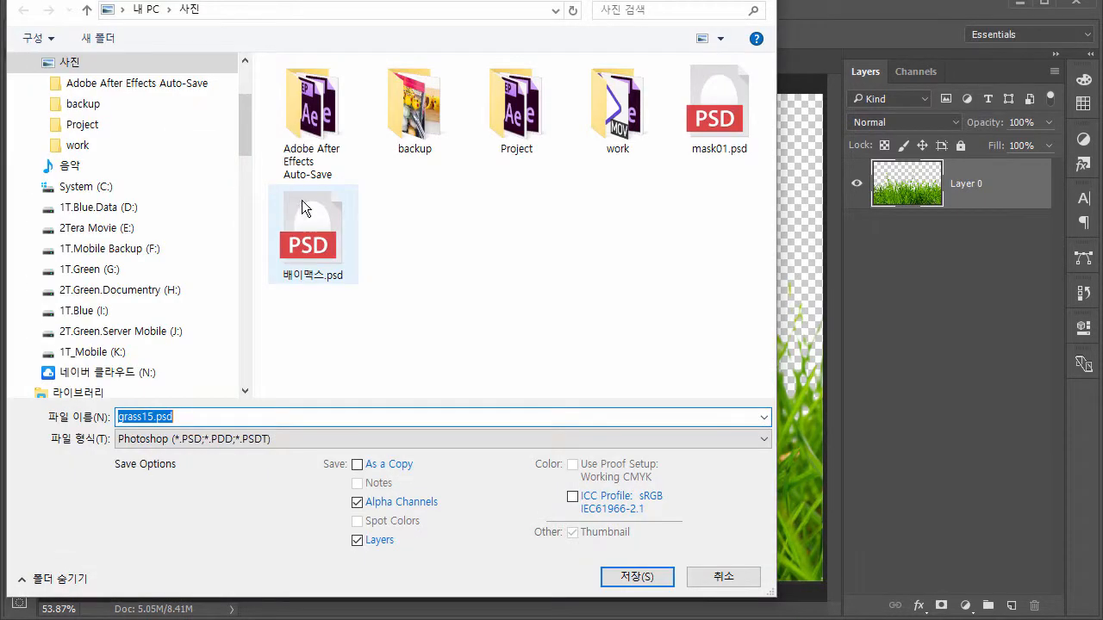
{"action": "left_click", "coordinate": [139, 417]}
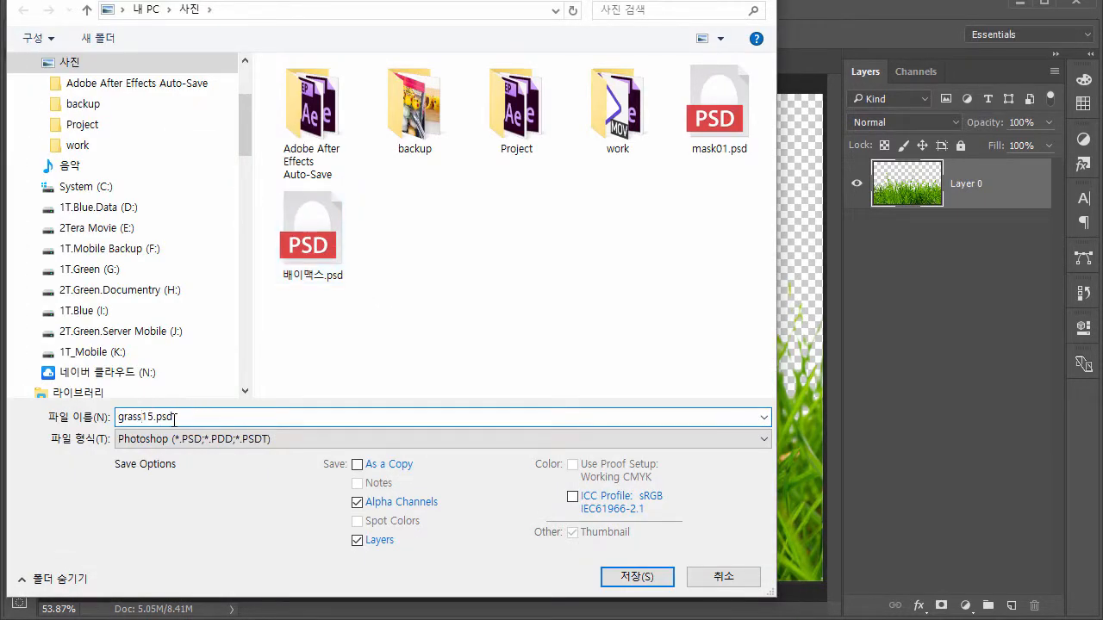
{"action": "left_click", "coordinate": [634, 578]}
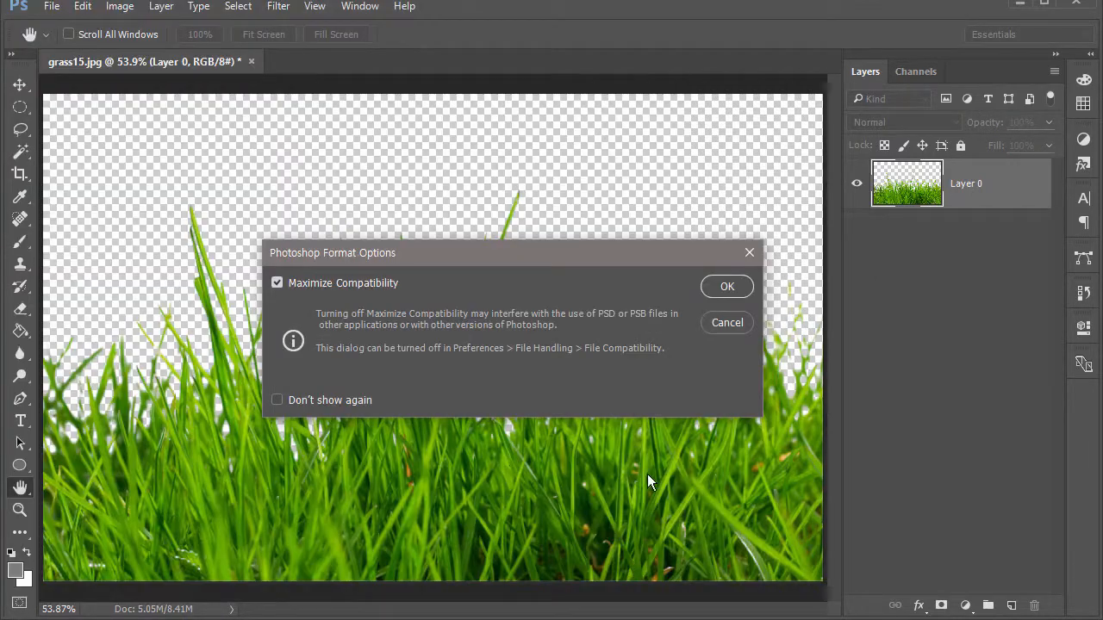
{"action": "left_click", "coordinate": [723, 289]}
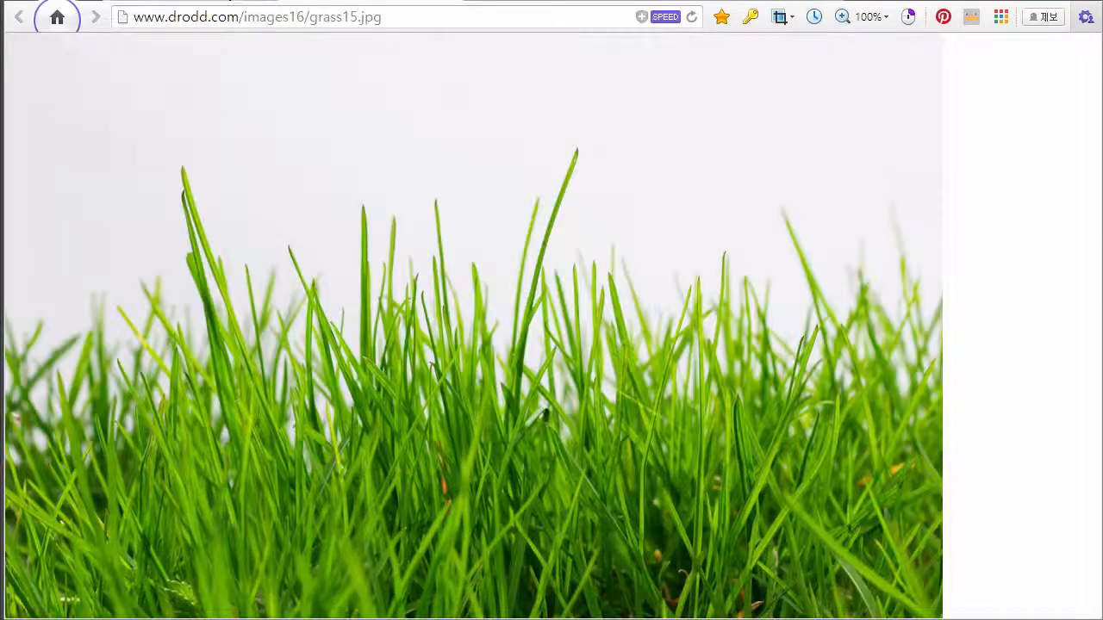
Switch to the browser's grass image results and view the full-size Grass-PNG-Images.png from pngall.
{"action": "left_click", "coordinate": [233, 2]}
{"action": "scroll", "coordinate": [406, 293], "scroll_direction": "down", "scroll_amount": 2}
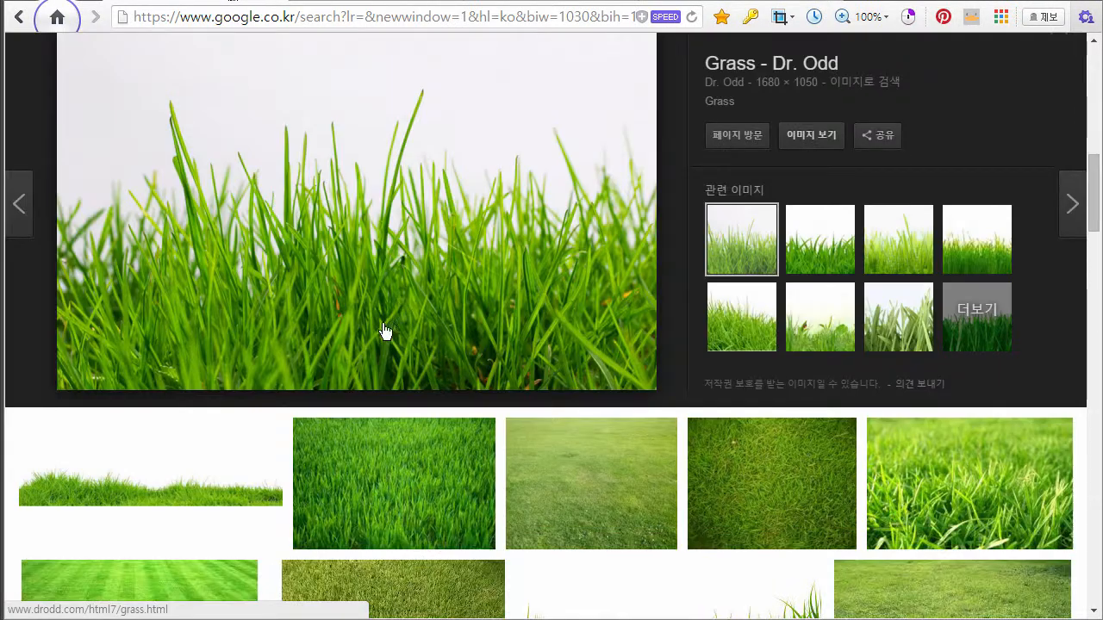
{"action": "left_click", "coordinate": [180, 480]}
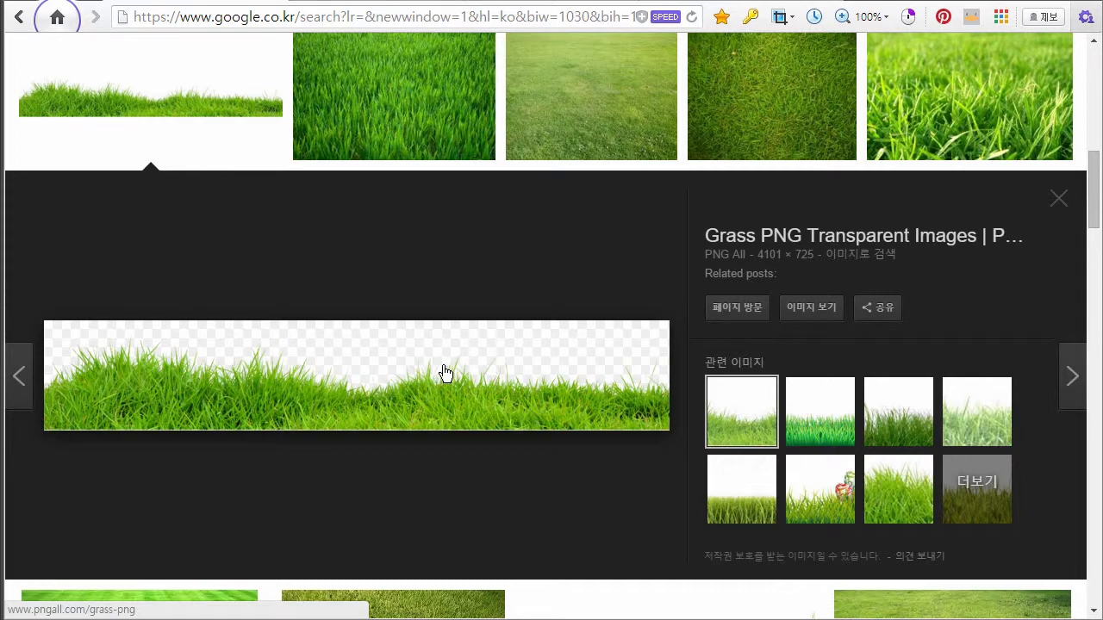
{"action": "left_click", "coordinate": [743, 306]}
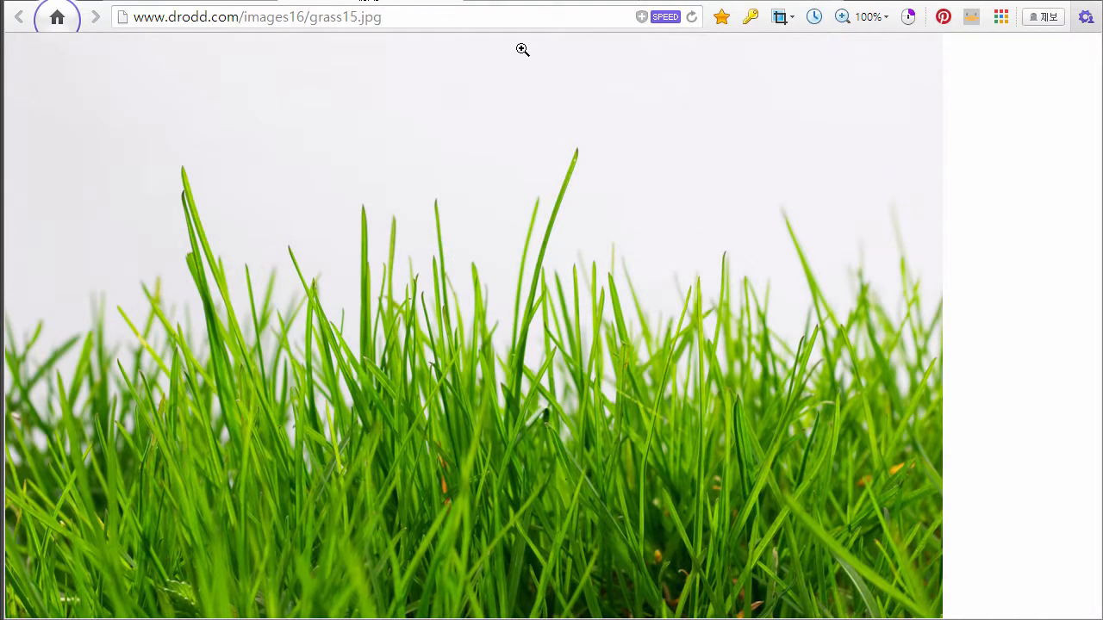
{"action": "left_click", "coordinate": [531, 3]}
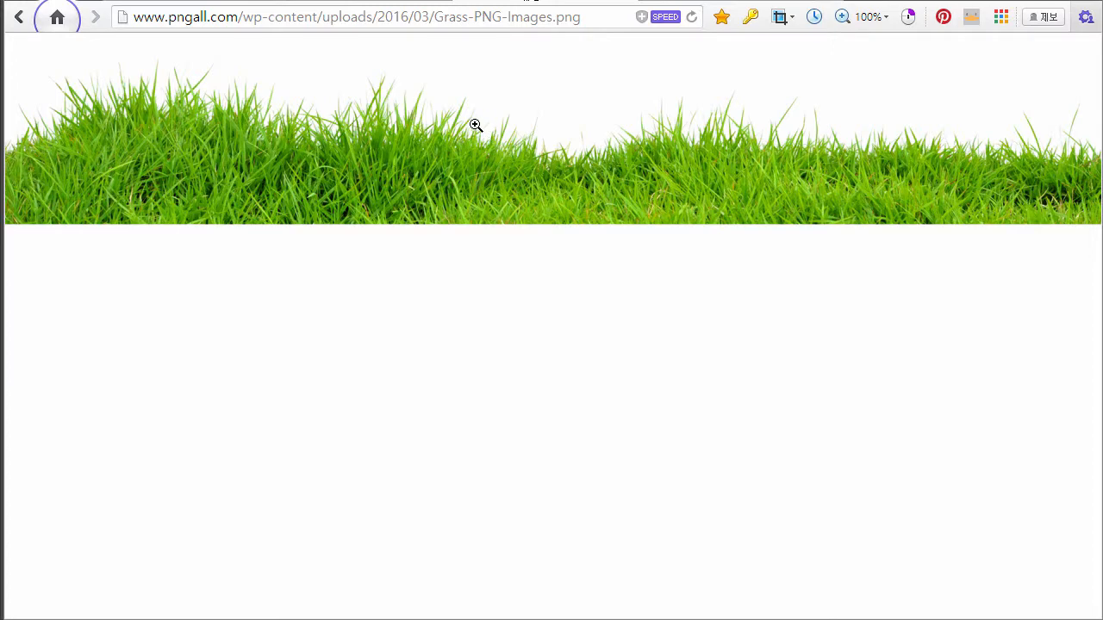
{"action": "right_click", "coordinate": [456, 152]}
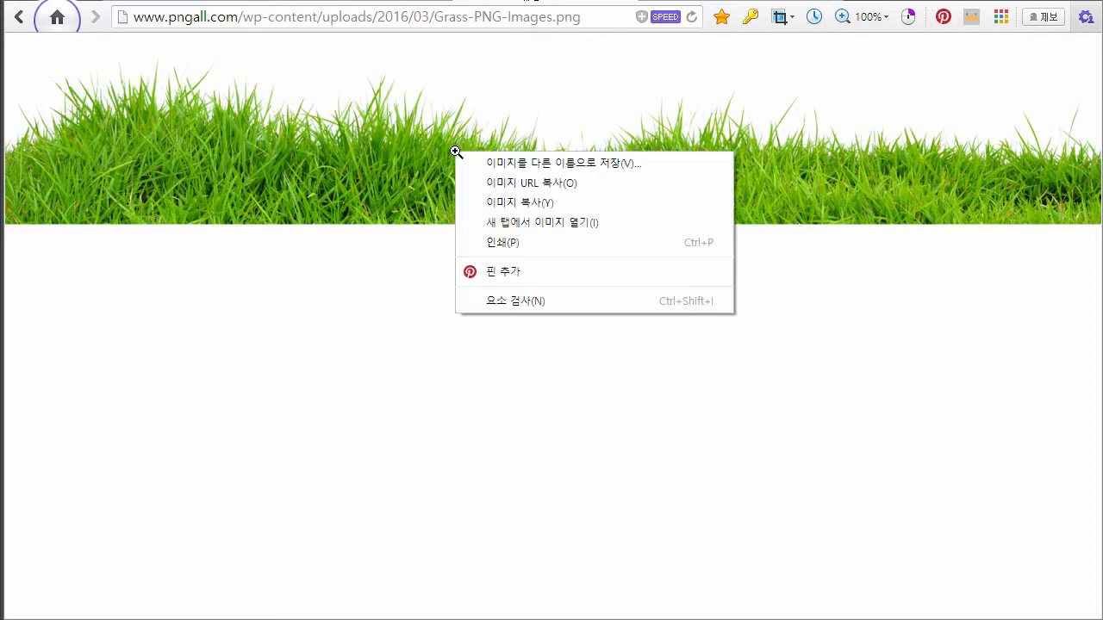
{"action": "left_click", "coordinate": [578, 162]}
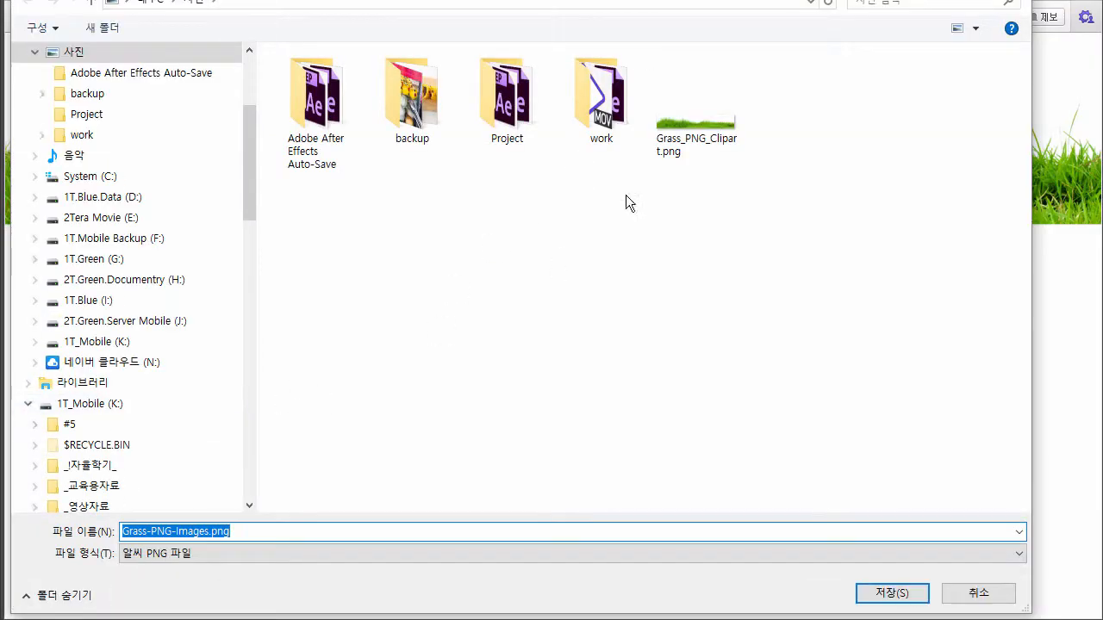
{"action": "left_click", "coordinate": [975, 590]}
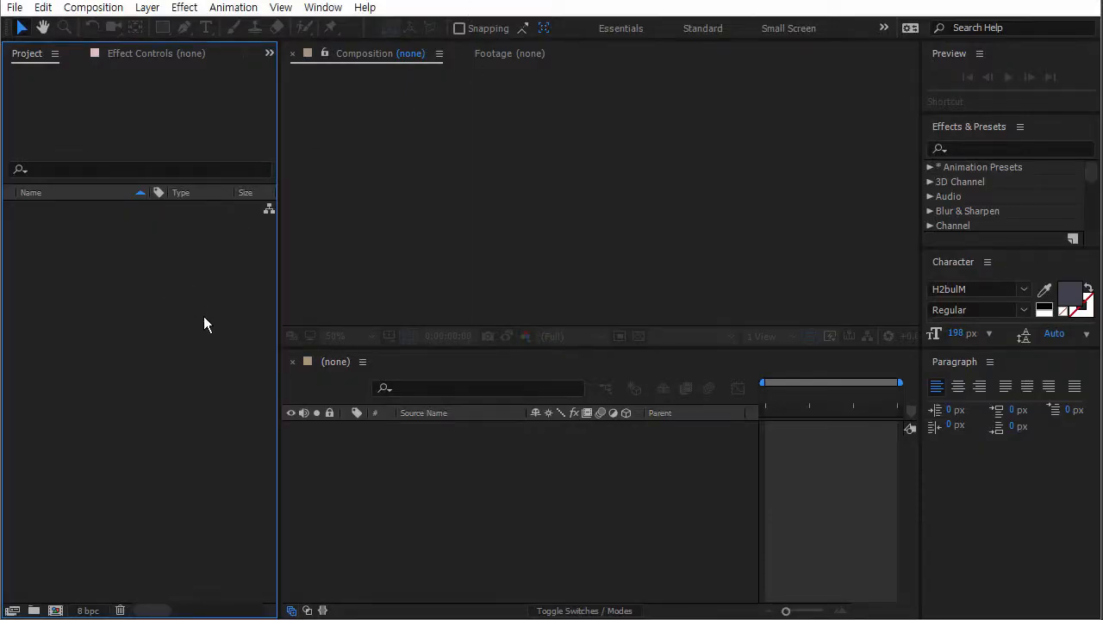
Start importing grass.psd from the Pictures folder into the After Effects project.
{"action": "double_click", "coordinate": [174, 310]}
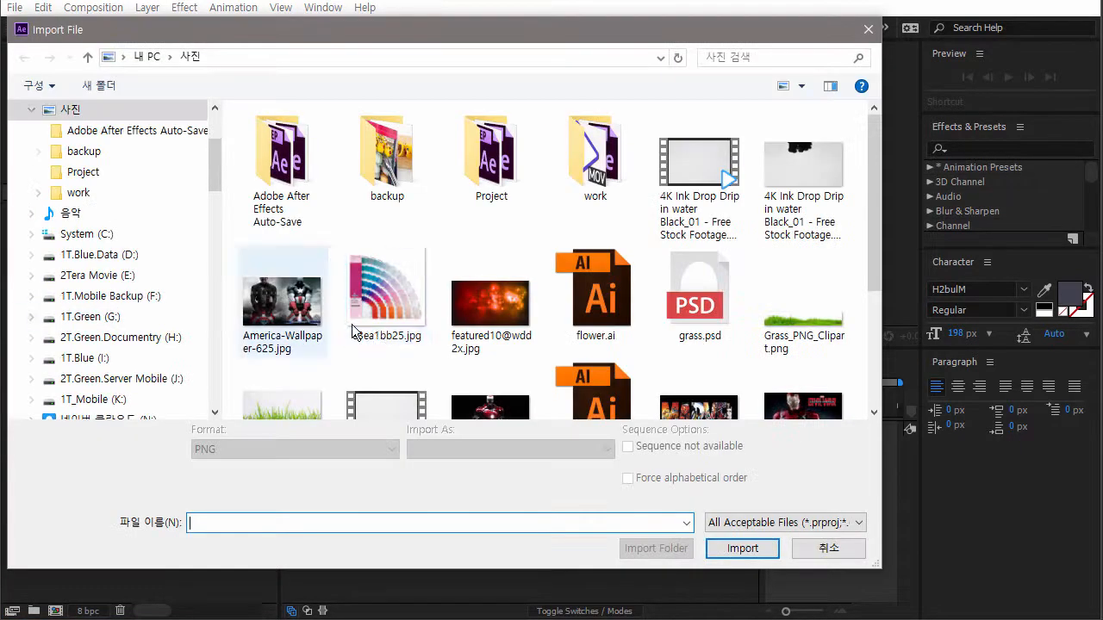
{"action": "scroll", "coordinate": [603, 302], "scroll_direction": "down", "scroll_amount": 1}
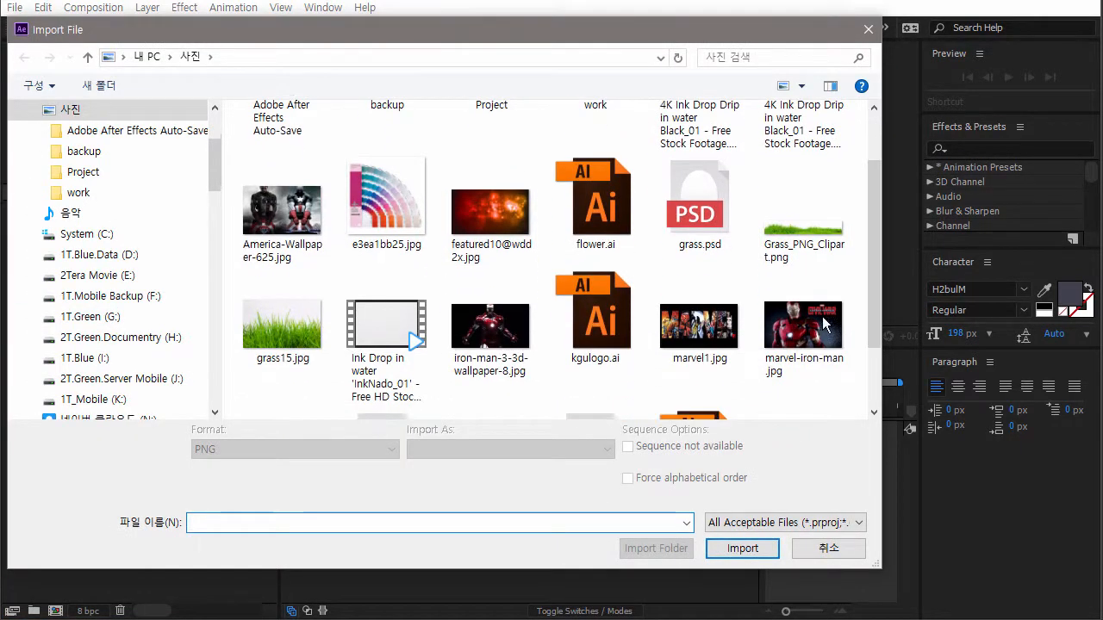
{"action": "double_click", "coordinate": [699, 207]}
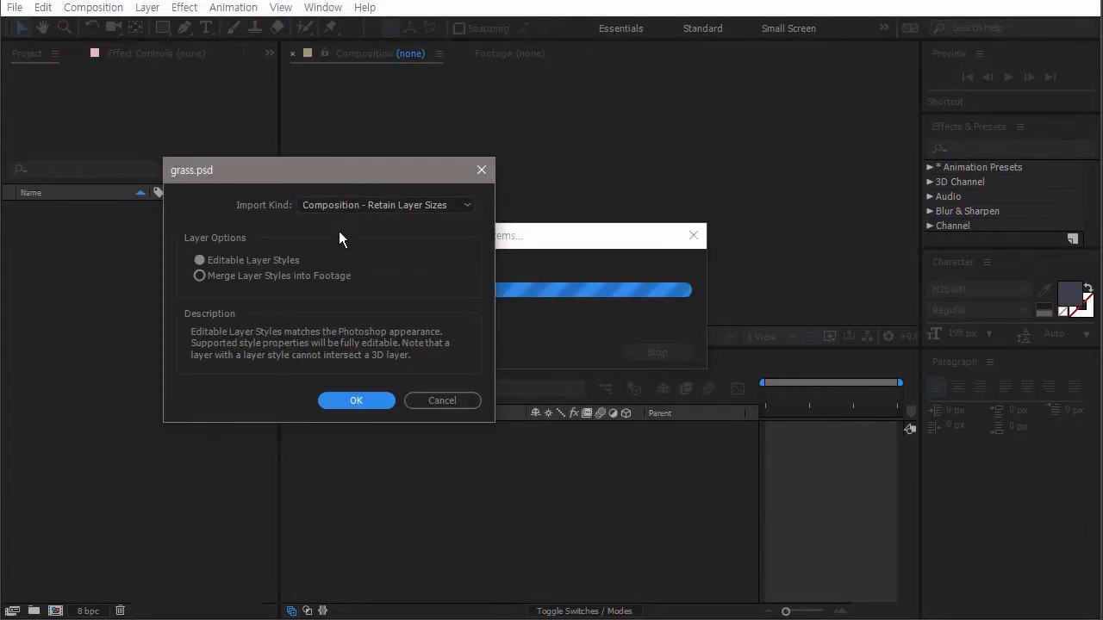
Try the Footage, Composition and Composition - Retain Layer Sizes import kinds for grass.psd.
{"action": "left_click", "coordinate": [351, 208]}
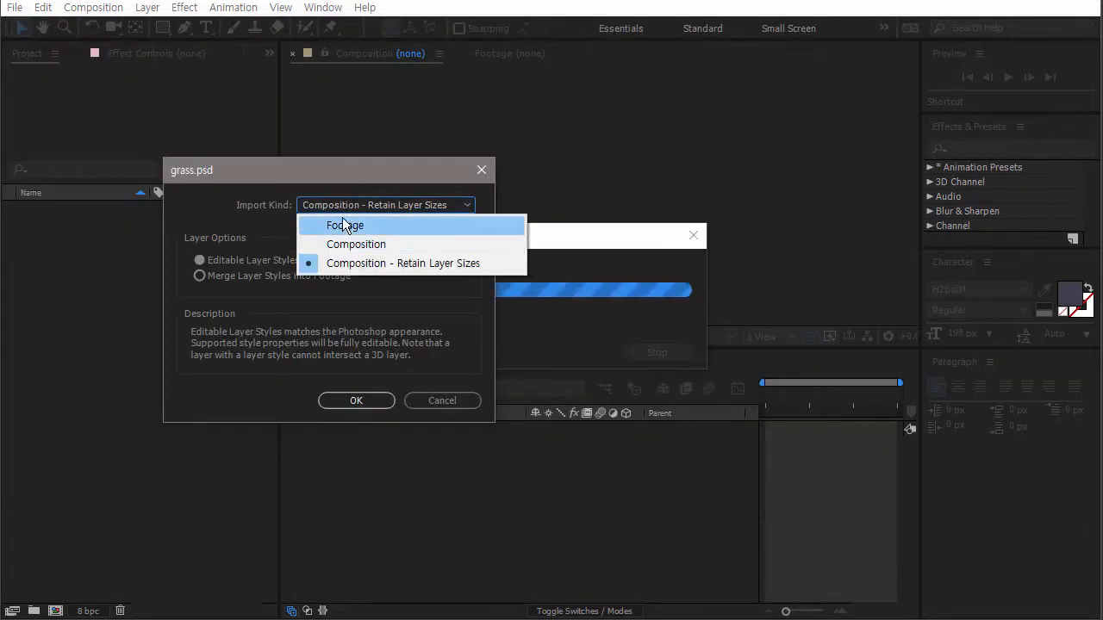
{"action": "left_click", "coordinate": [346, 222]}
{"action": "left_click", "coordinate": [357, 209]}
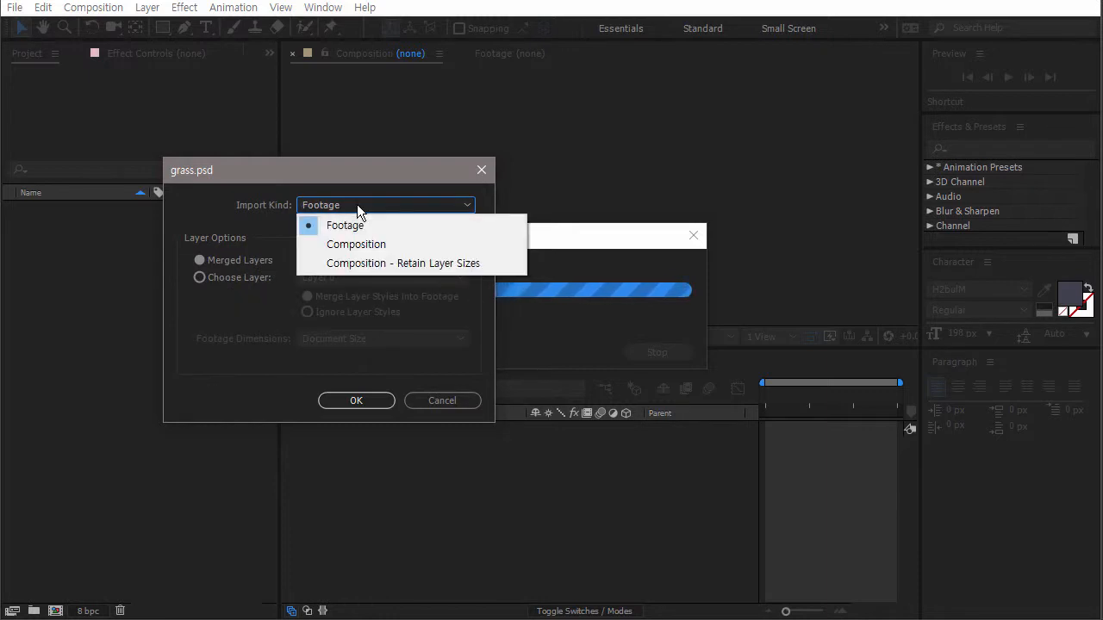
{"action": "left_click", "coordinate": [348, 224]}
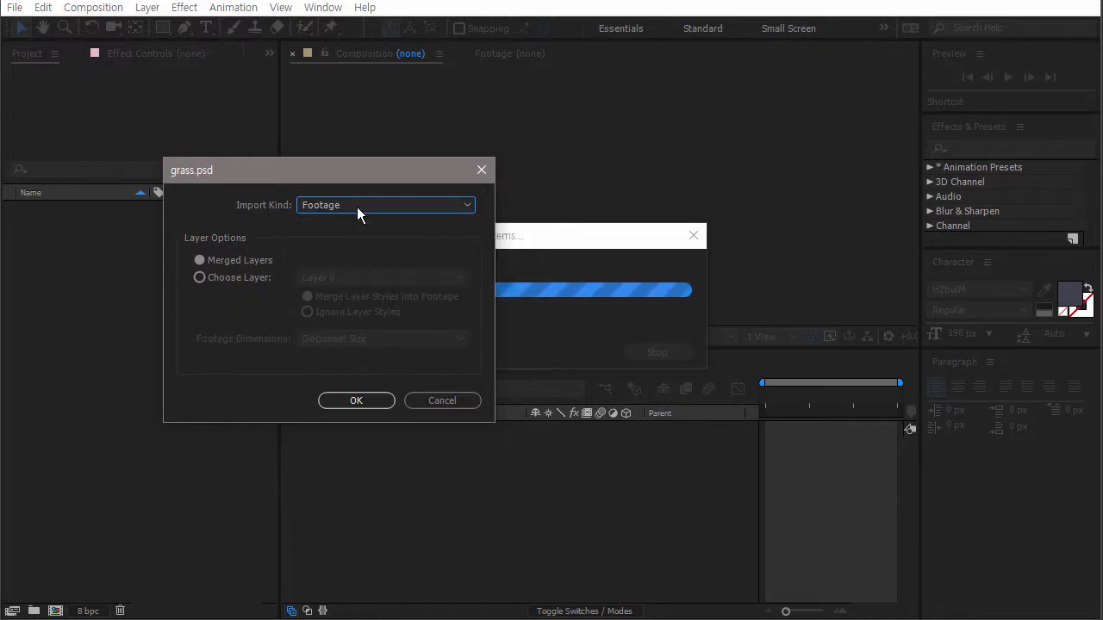
{"action": "left_click", "coordinate": [358, 205]}
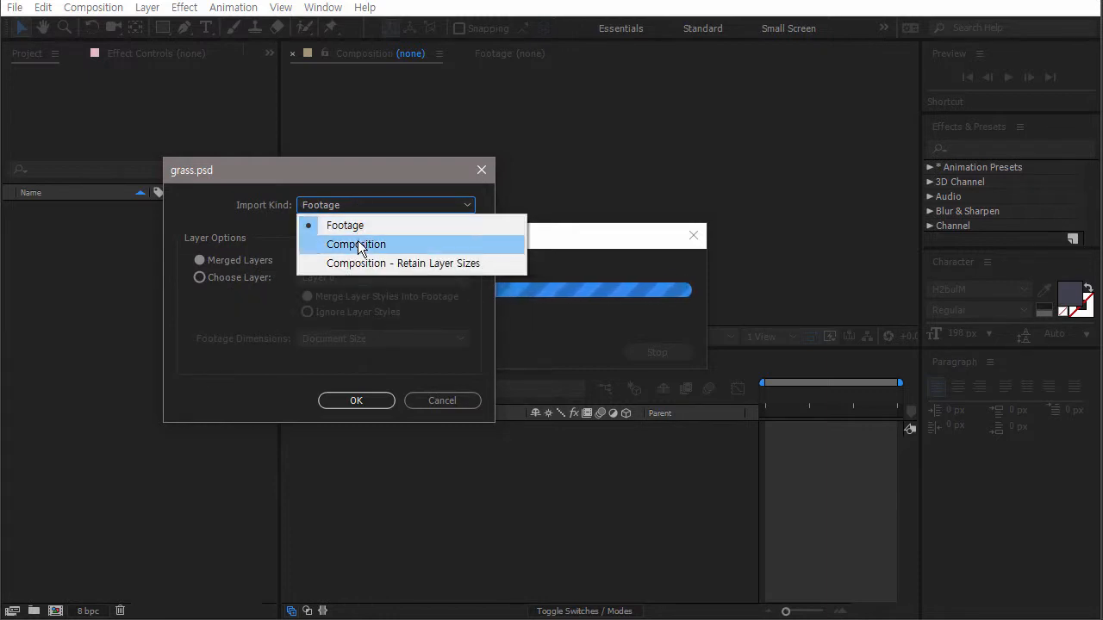
{"action": "left_click", "coordinate": [369, 244]}
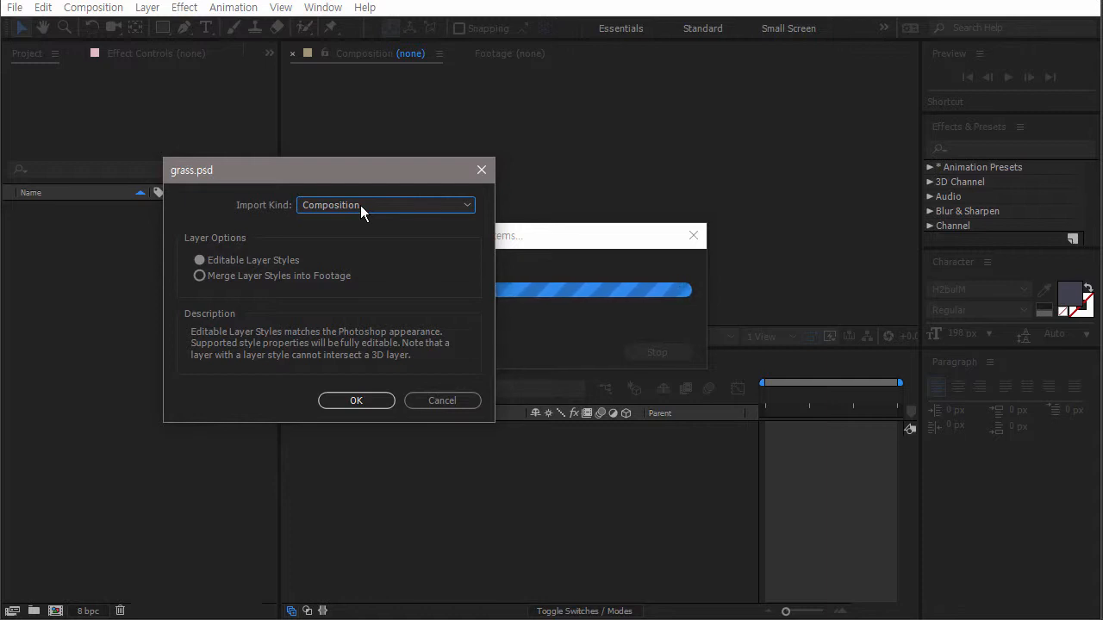
{"action": "left_click", "coordinate": [360, 205]}
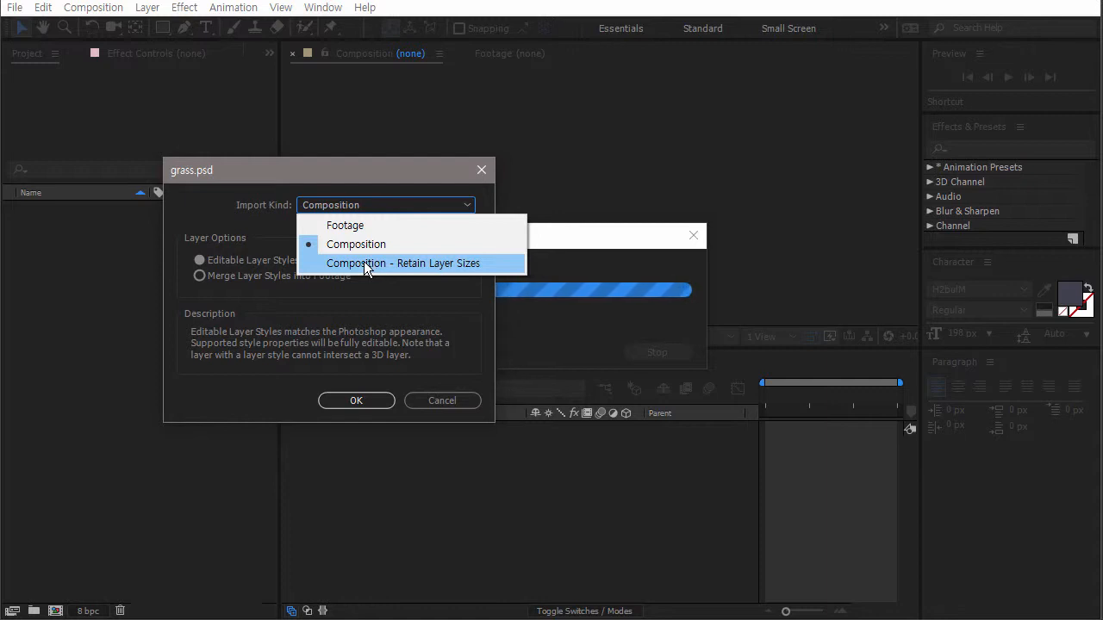
{"action": "left_click", "coordinate": [365, 267]}
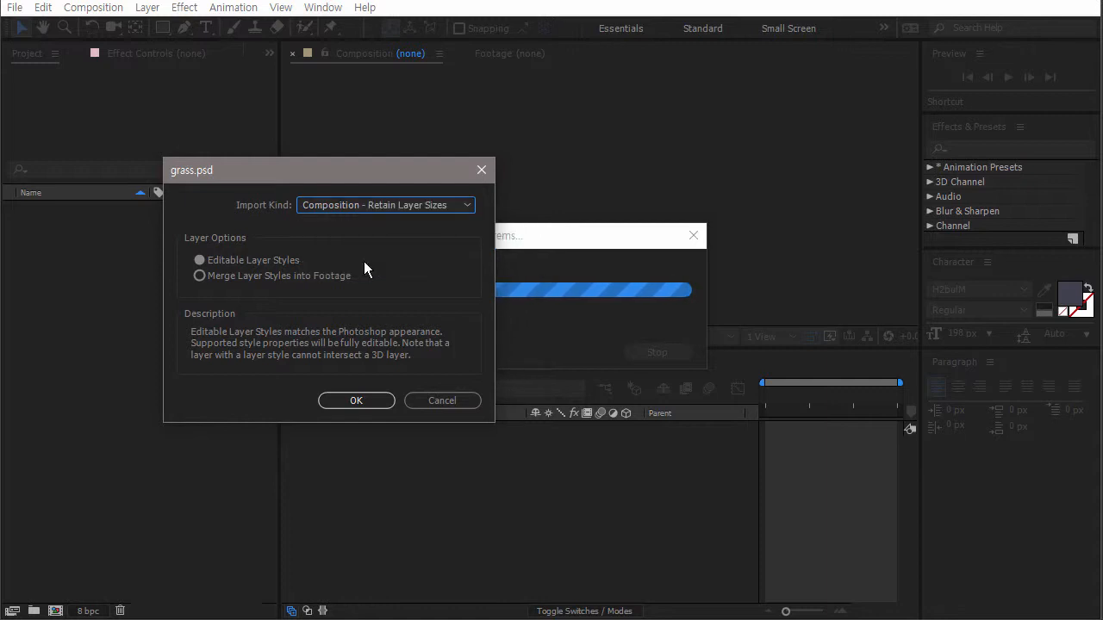
Import grass.psd as Footage with merged layers.
{"action": "left_click", "coordinate": [349, 207]}
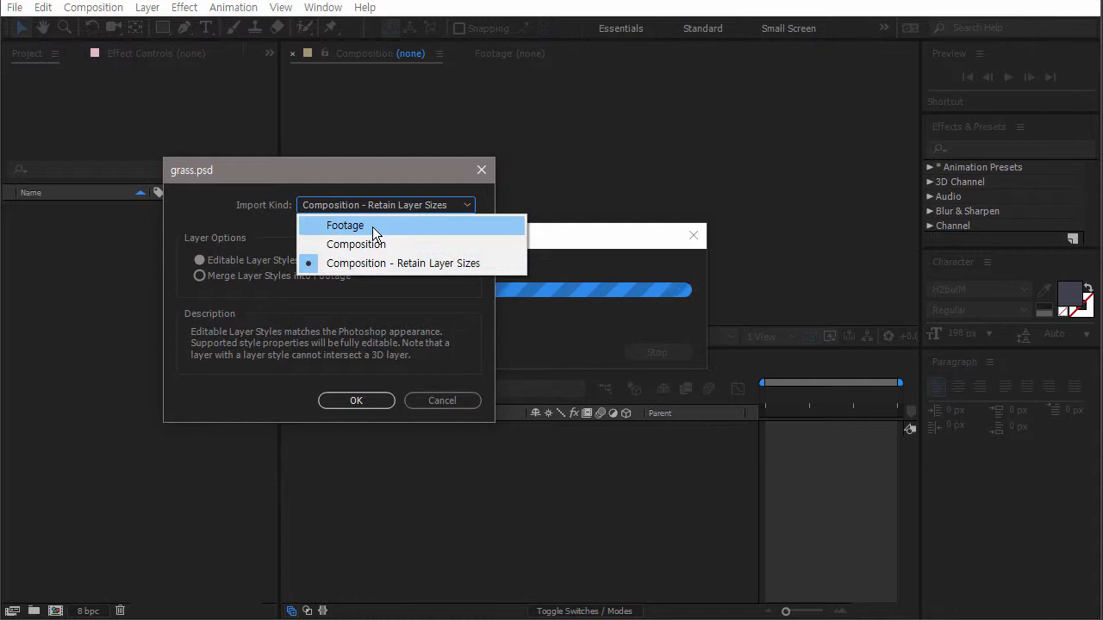
{"action": "left_click", "coordinate": [372, 228]}
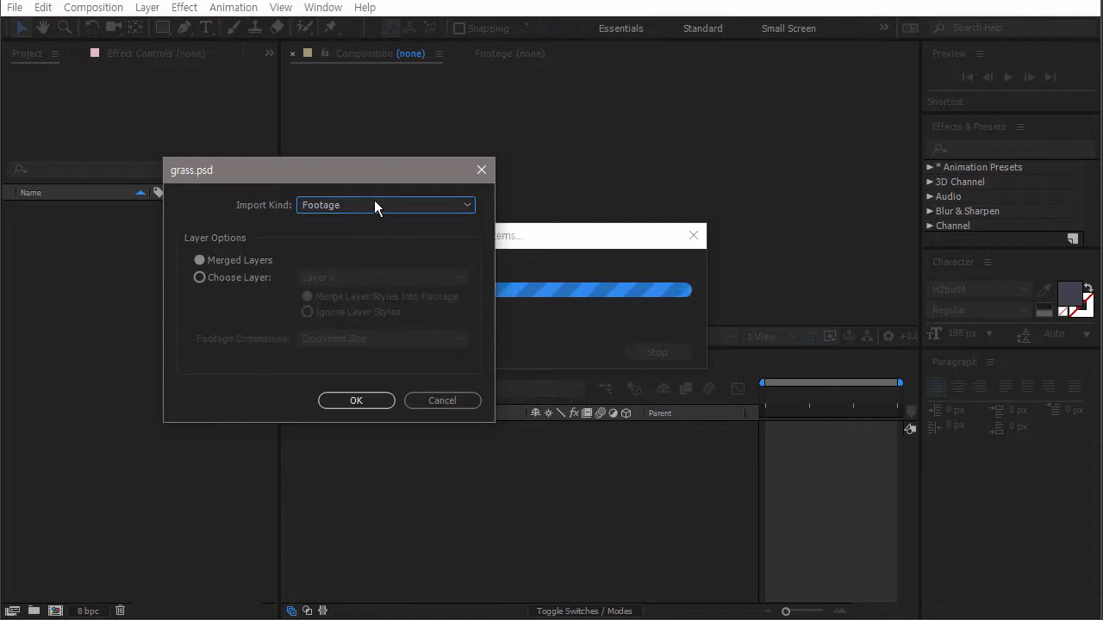
{"action": "left_click", "coordinate": [355, 400]}
{"action": "left_click", "coordinate": [131, 260]}
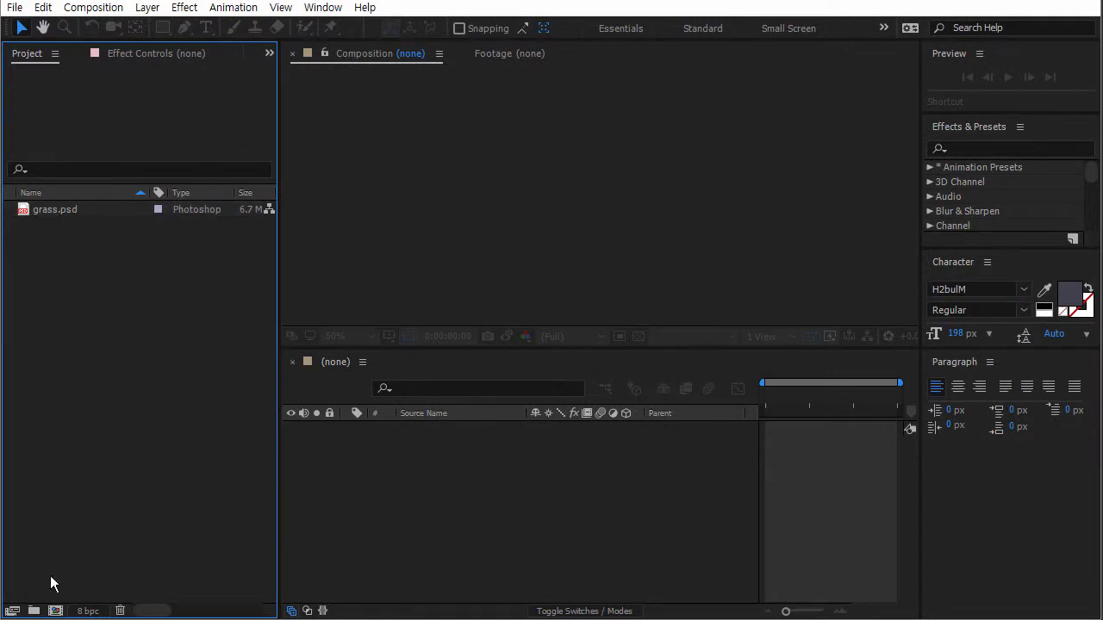
Create a 1280 × 720 px composition at 30 fps lasting 5 seconds and add grass.psd to its timeline.
{"action": "left_click", "coordinate": [53, 611]}
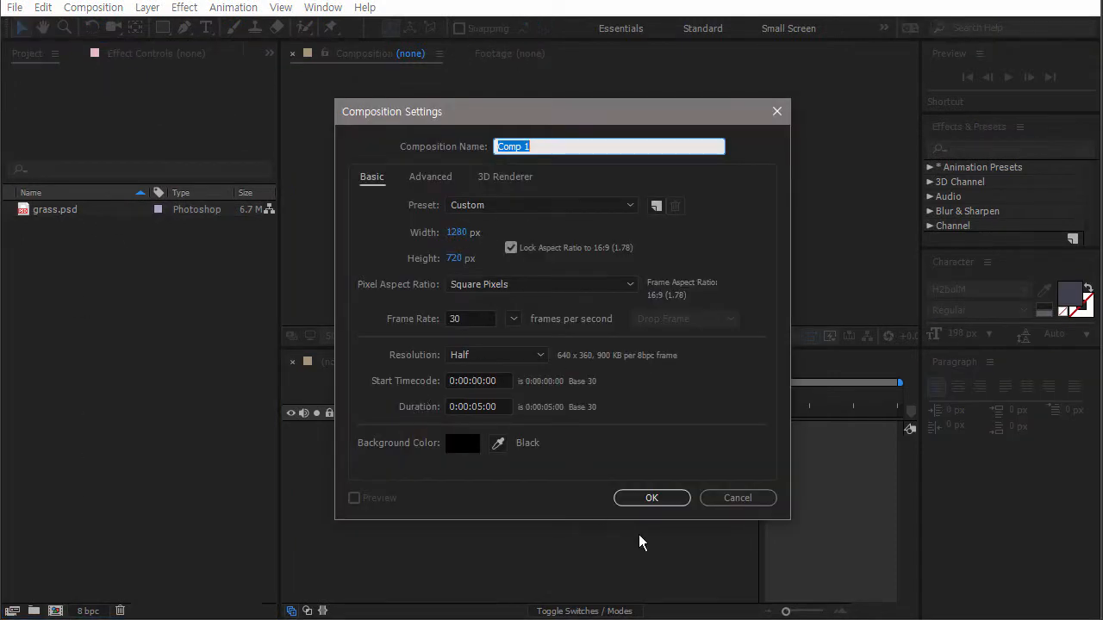
{"action": "left_click", "coordinate": [654, 501]}
{"action": "left_click_drag", "start_coordinate": [47, 231], "coordinate": [515, 470]}
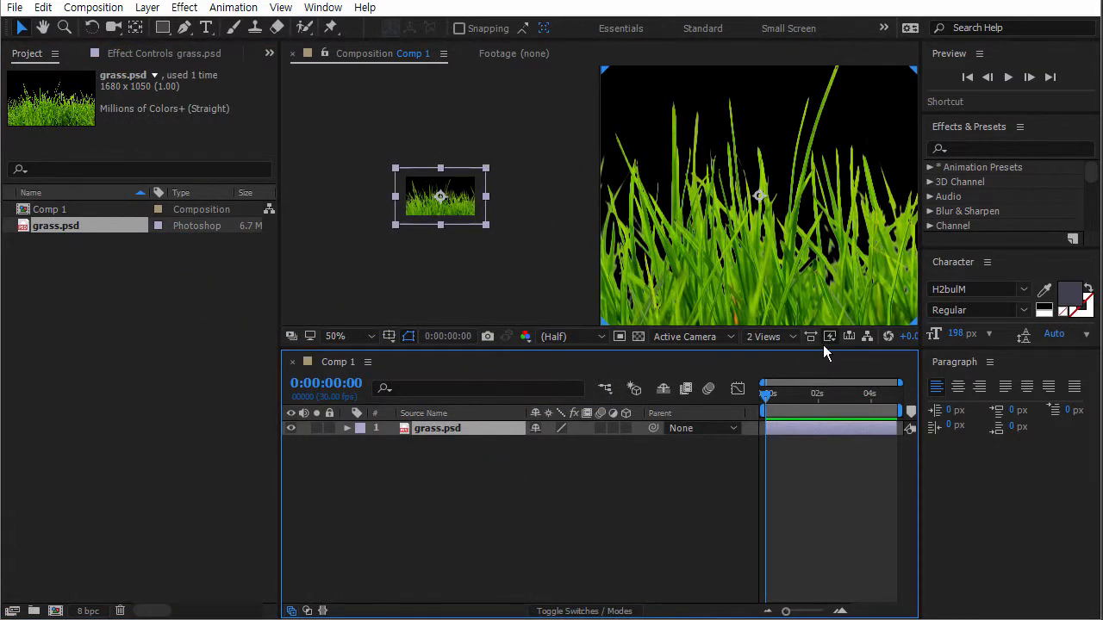
Set the composition viewer's layout to 1 View and deselect the grass layer.
{"action": "left_click", "coordinate": [764, 336]}
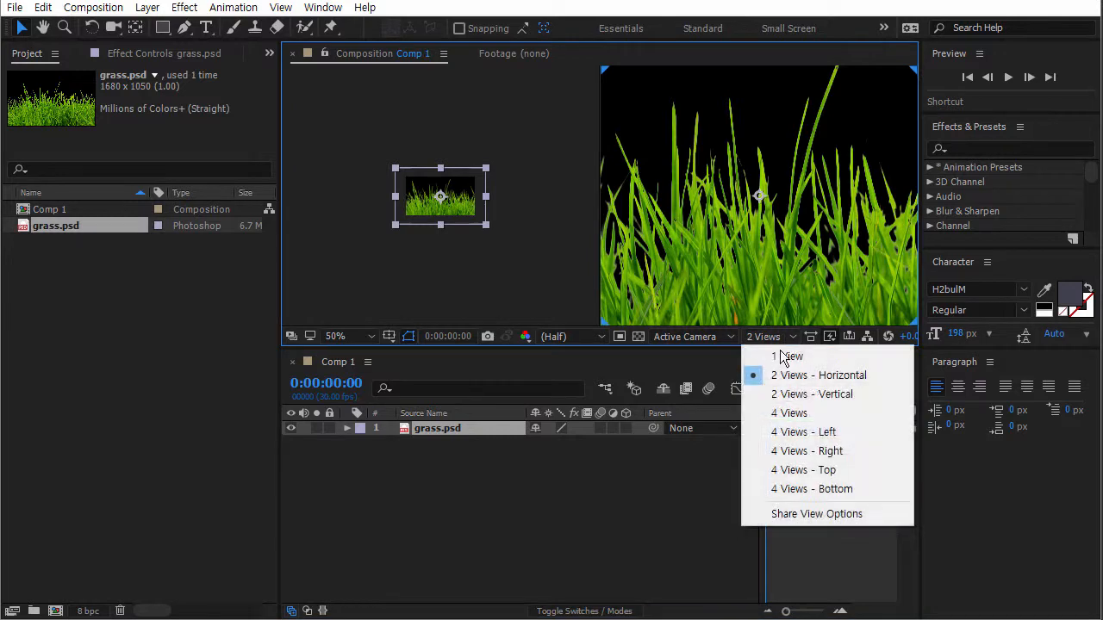
{"action": "left_click", "coordinate": [779, 360]}
{"action": "left_click", "coordinate": [576, 510]}
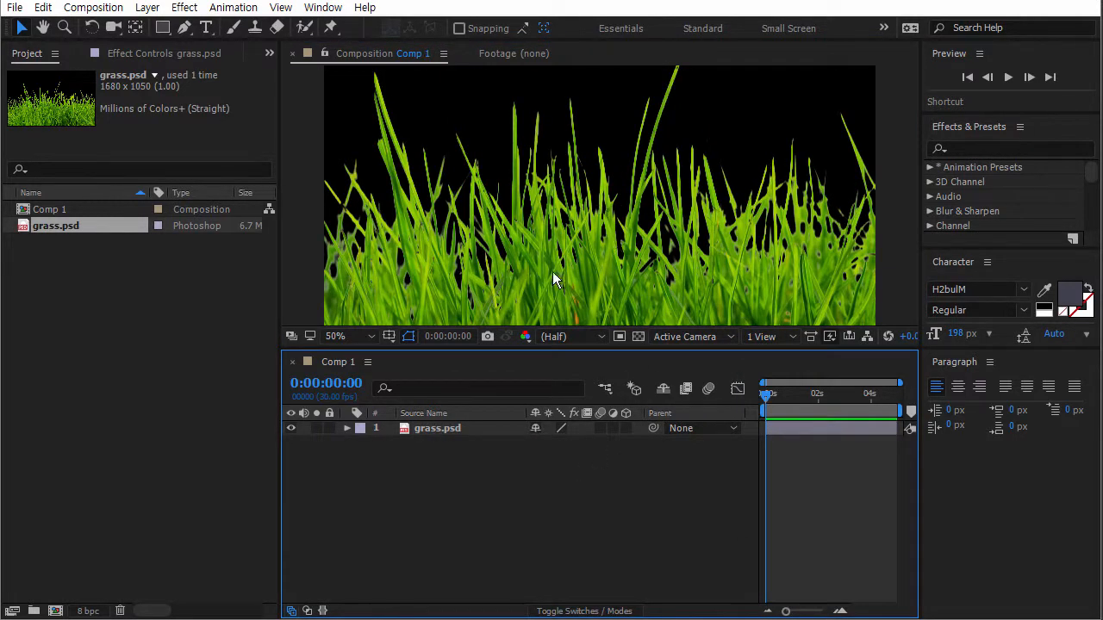
Compare the Full and Half preview resolutions on the grass and leave the composition viewer at Full.
{"action": "left_click", "coordinate": [594, 340]}
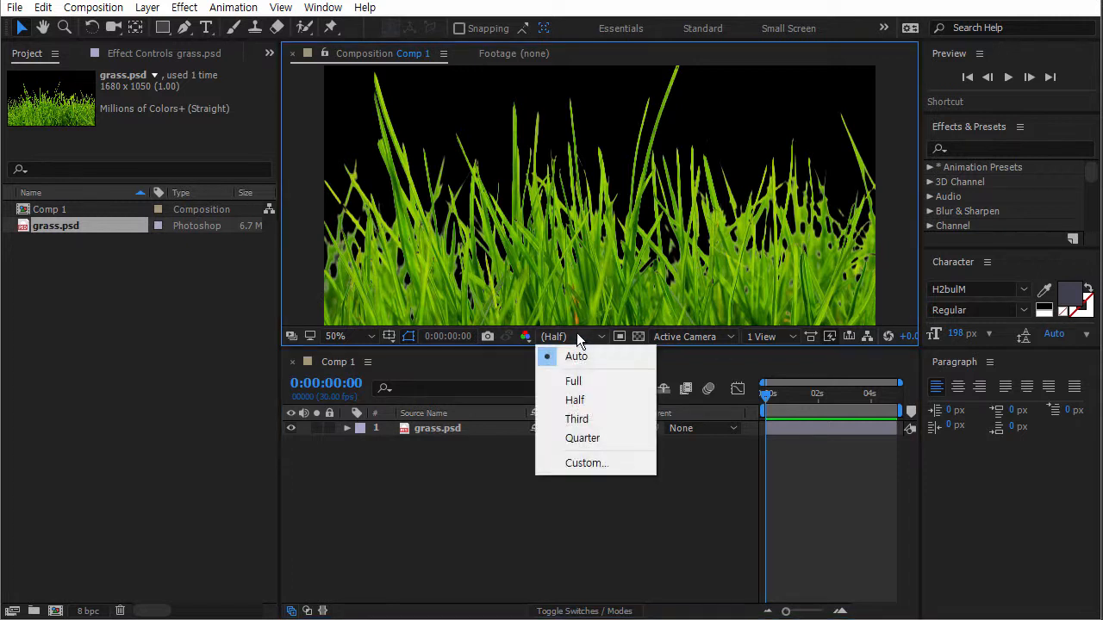
{"action": "left_click", "coordinate": [573, 381]}
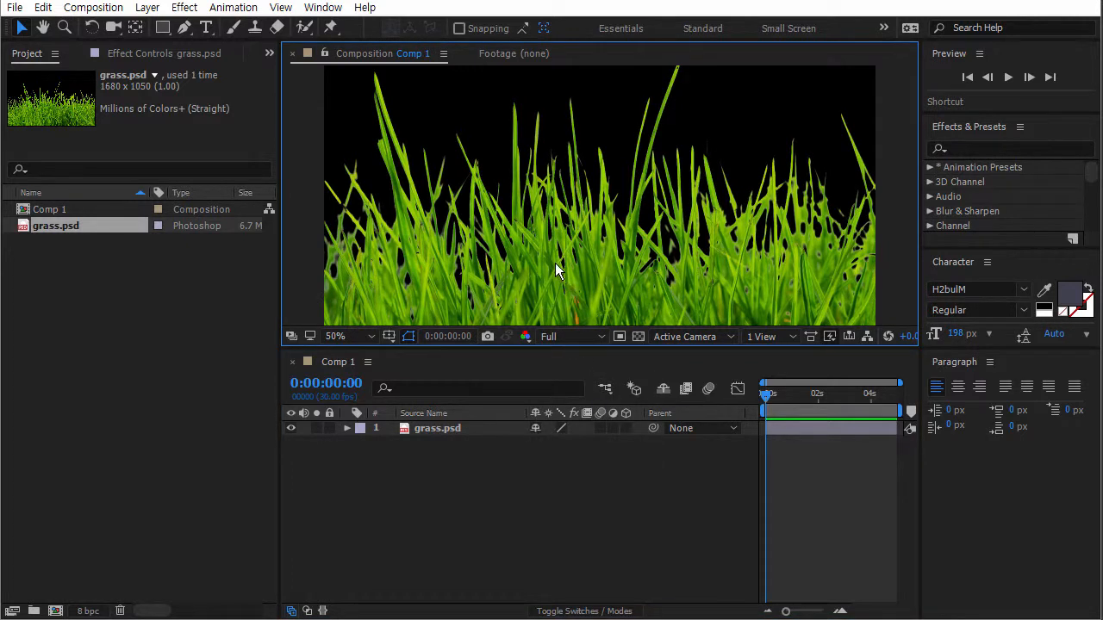
{"action": "left_click", "coordinate": [574, 337]}
{"action": "left_click", "coordinate": [573, 397]}
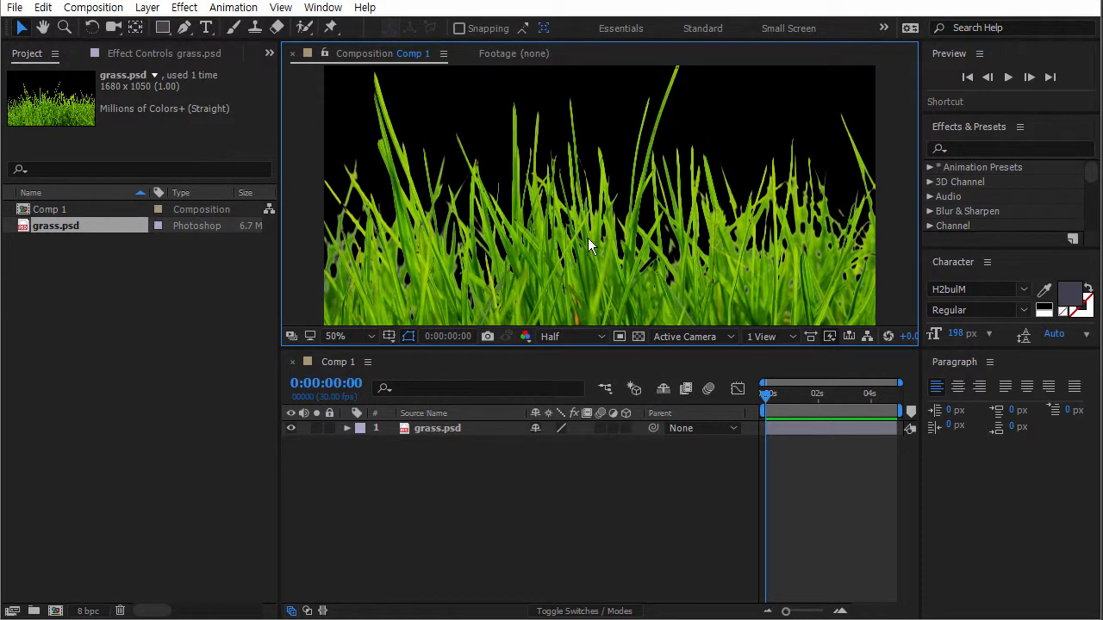
{"action": "left_click", "coordinate": [556, 336]}
{"action": "left_click", "coordinate": [574, 381]}
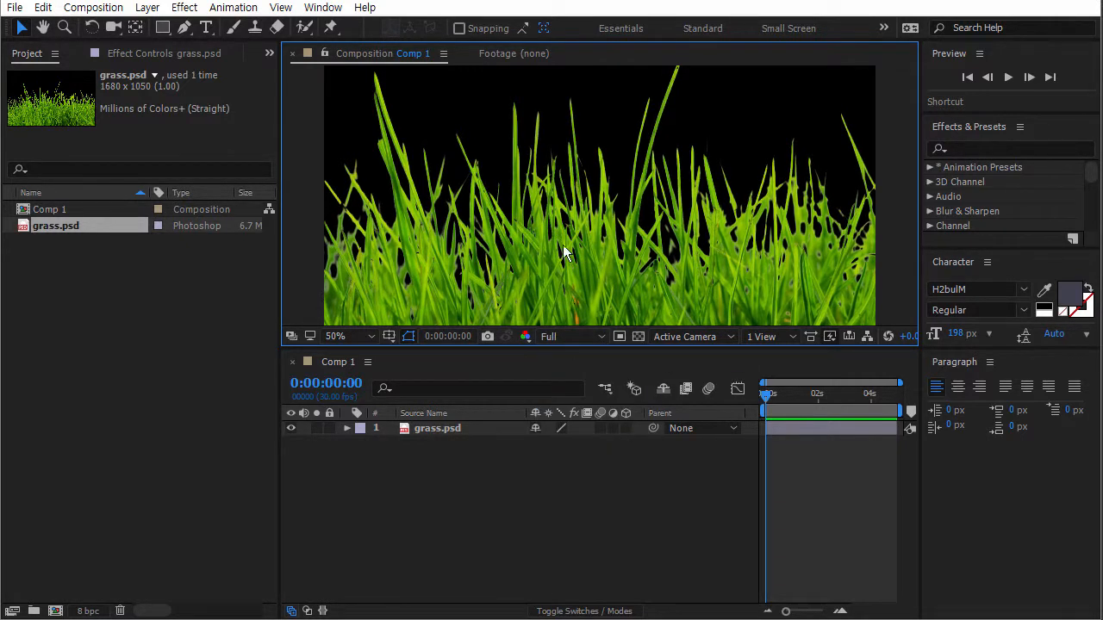
{"action": "left_click", "coordinate": [560, 435]}
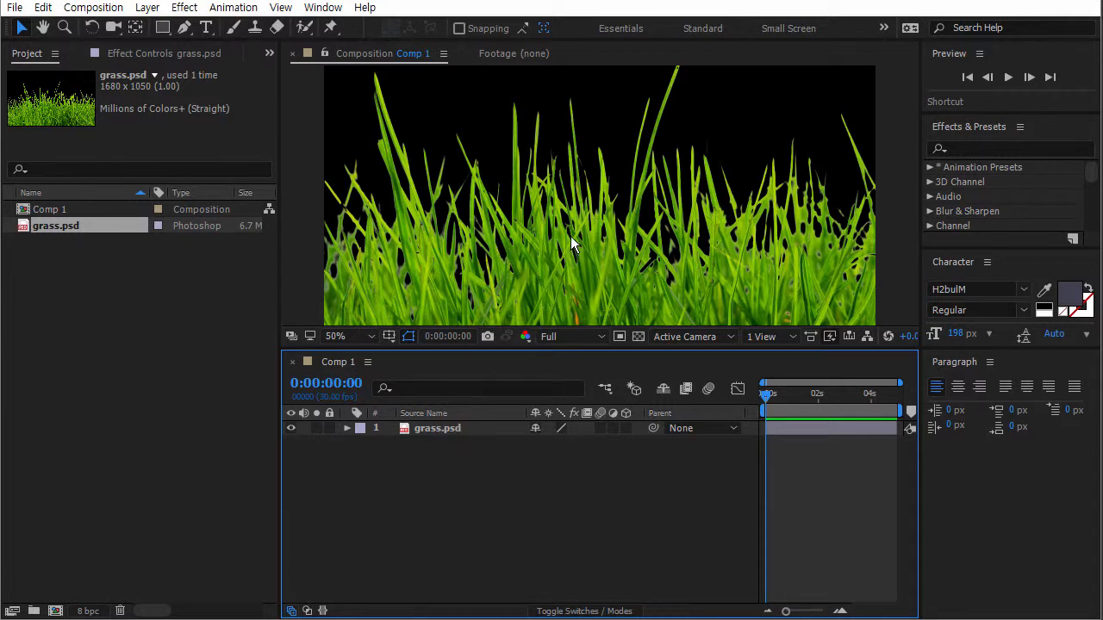
Turn on the transparency grid for the composition preview.
{"action": "left_click", "coordinate": [638, 337]}
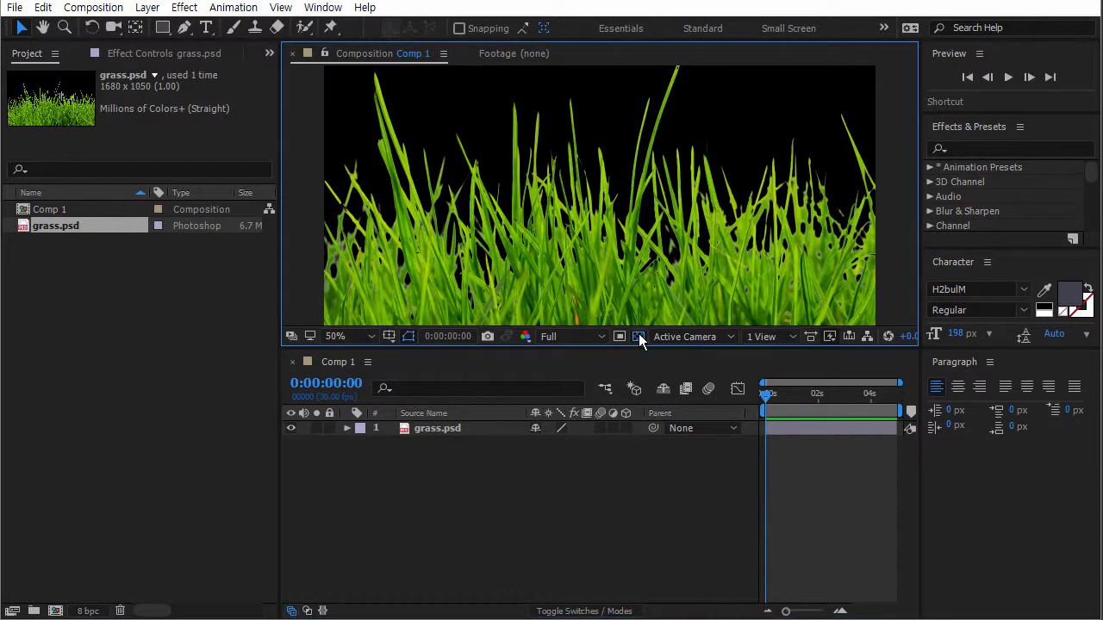
Compare the preview with and without the transparency grid, duplicate the grass layer and make both grass layers 3D.
{"action": "left_click", "coordinate": [639, 336]}
{"action": "left_click", "coordinate": [638, 336]}
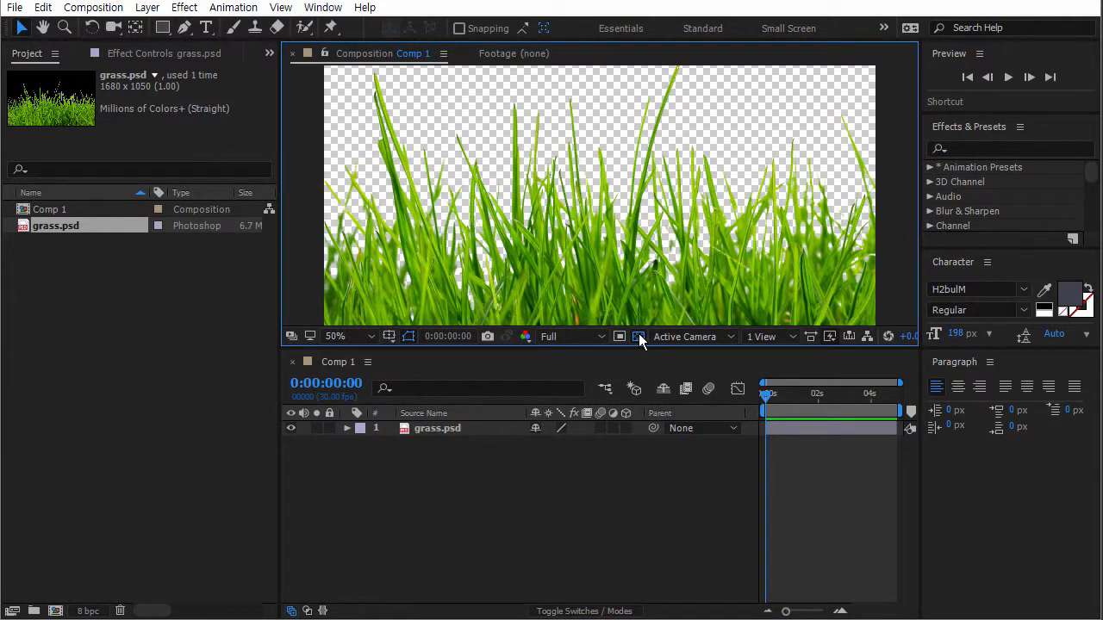
{"action": "left_click", "coordinate": [440, 430]}
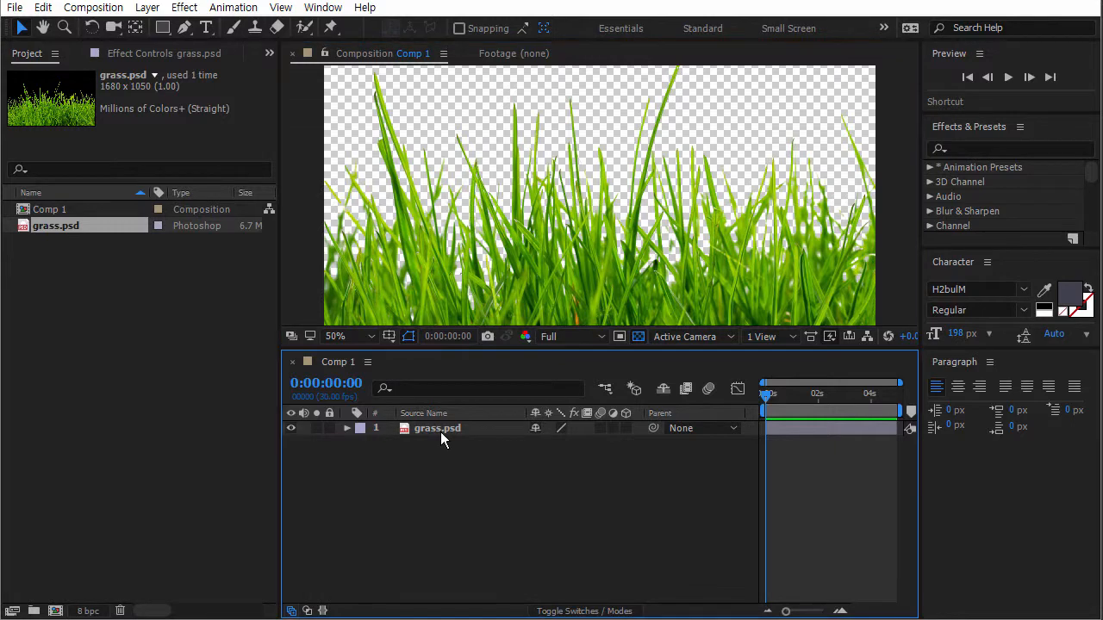
{"action": "key", "text": "ctrl+d"}
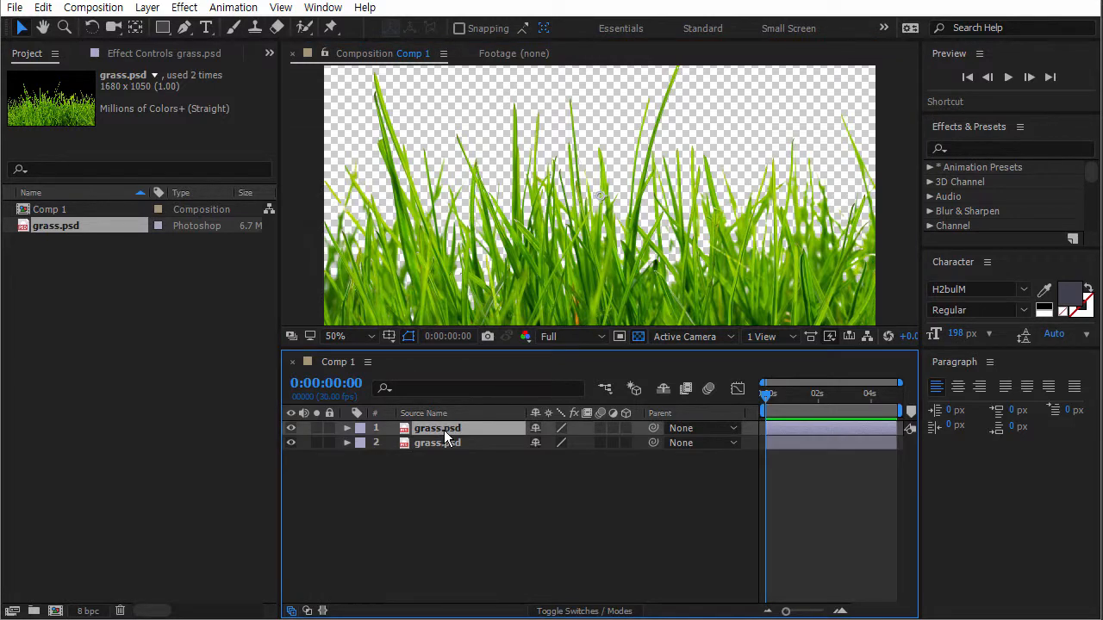
{"action": "left_click_drag", "start_coordinate": [626, 428], "coordinate": [624, 443]}
Add a new two-node camera to the composition with the default settings.
{"action": "right_click", "coordinate": [499, 470]}
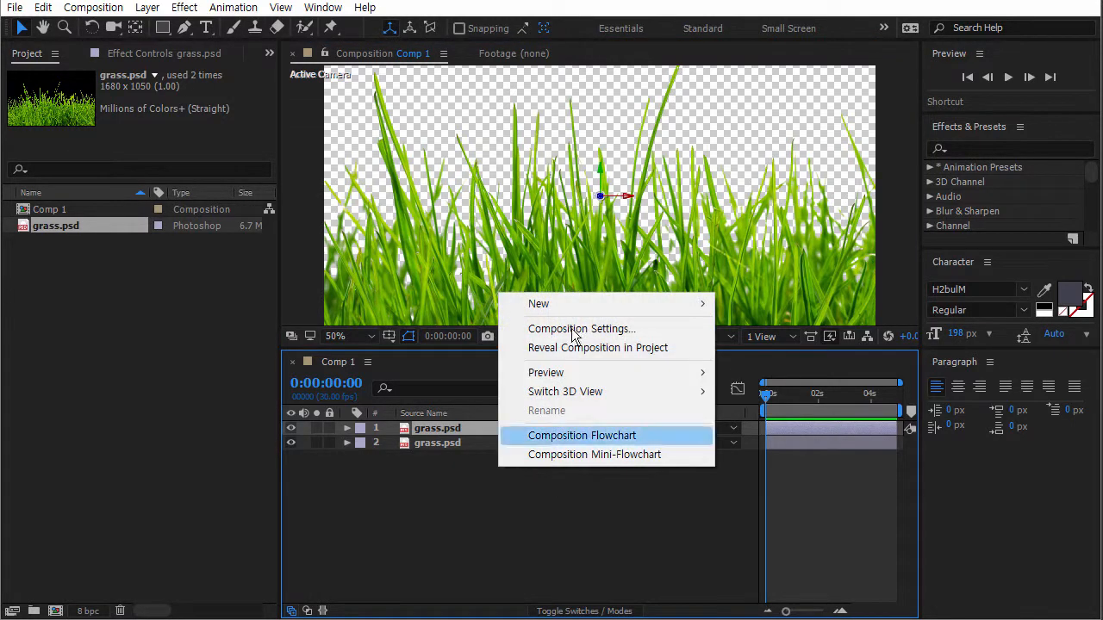
{"action": "mouse_move", "coordinate": [608, 312]}
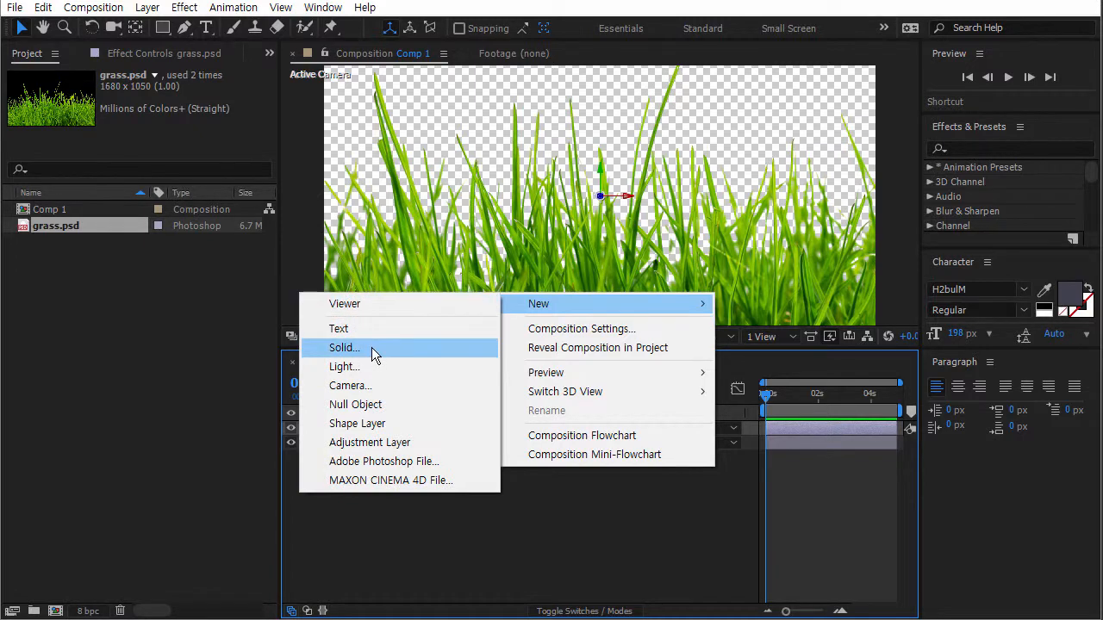
{"action": "left_click", "coordinate": [369, 386]}
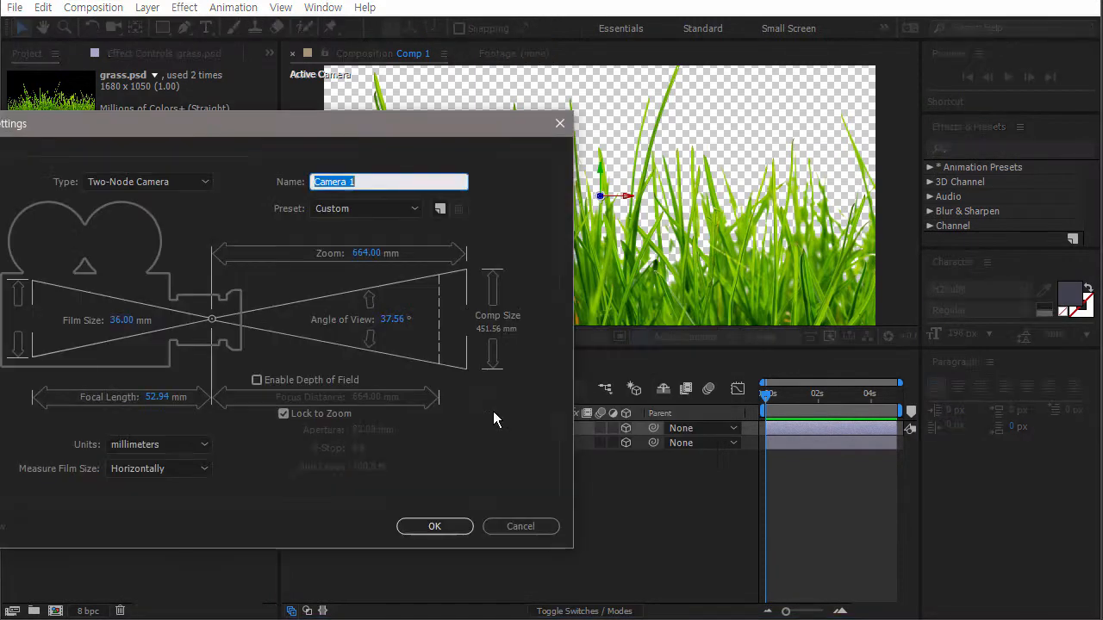
{"action": "left_click", "coordinate": [429, 527]}
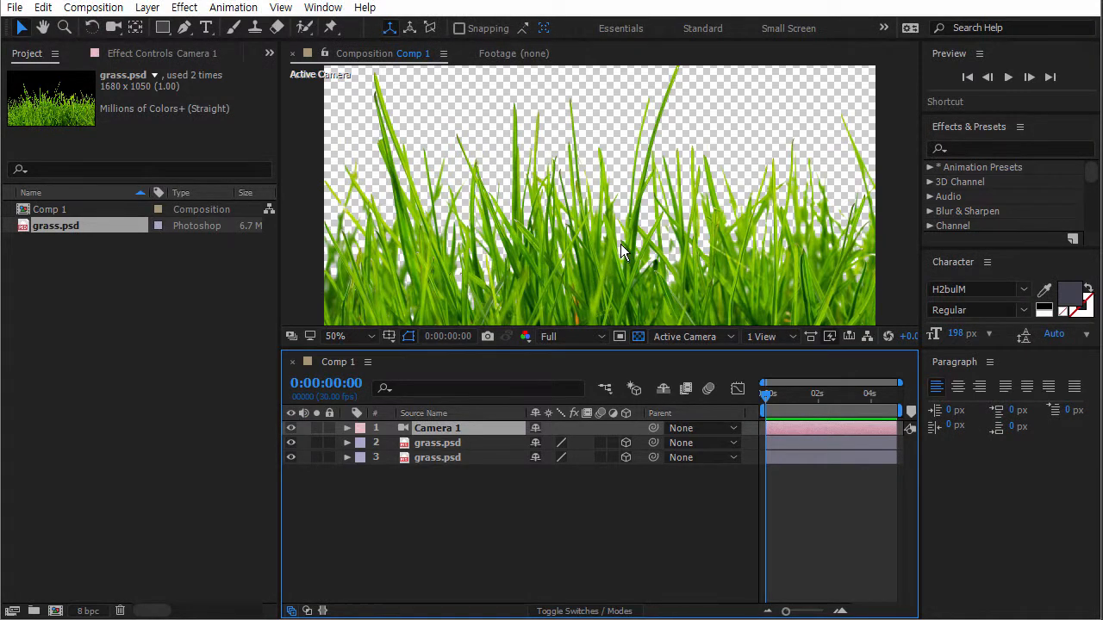
Move the upper grass.psd layer back in depth to a Z position of 179.
{"action": "key", "text": "c"}
{"action": "left_click_drag", "start_coordinate": [619, 239], "coordinate": [543, 251]}
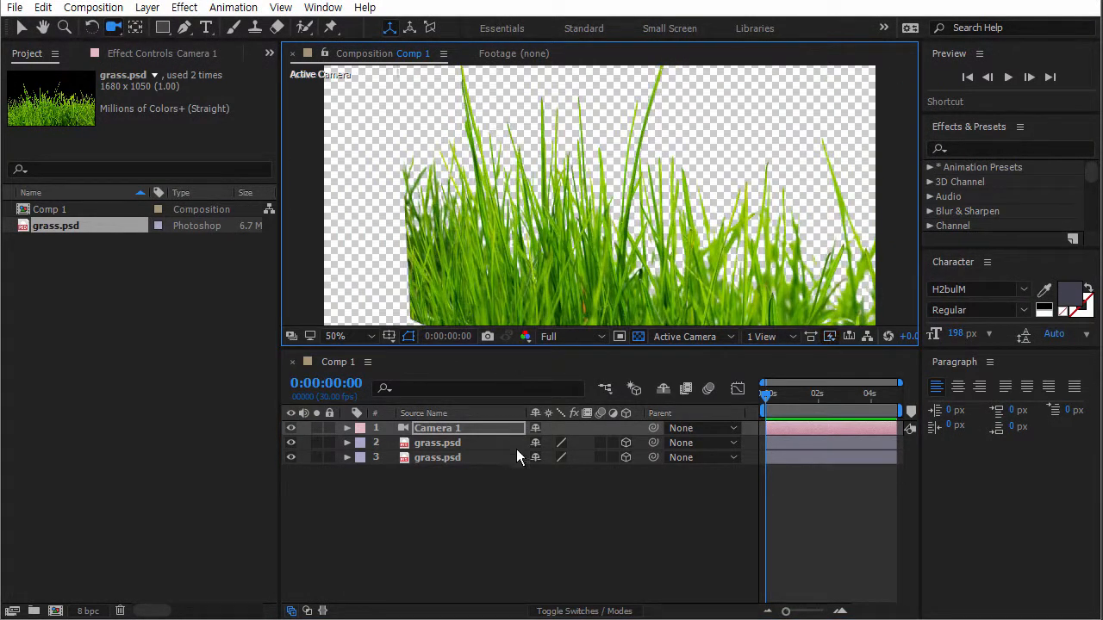
{"action": "left_click", "coordinate": [448, 442]}
{"action": "left_click", "coordinate": [439, 457], "text": "shift"}
{"action": "key", "text": "p"}
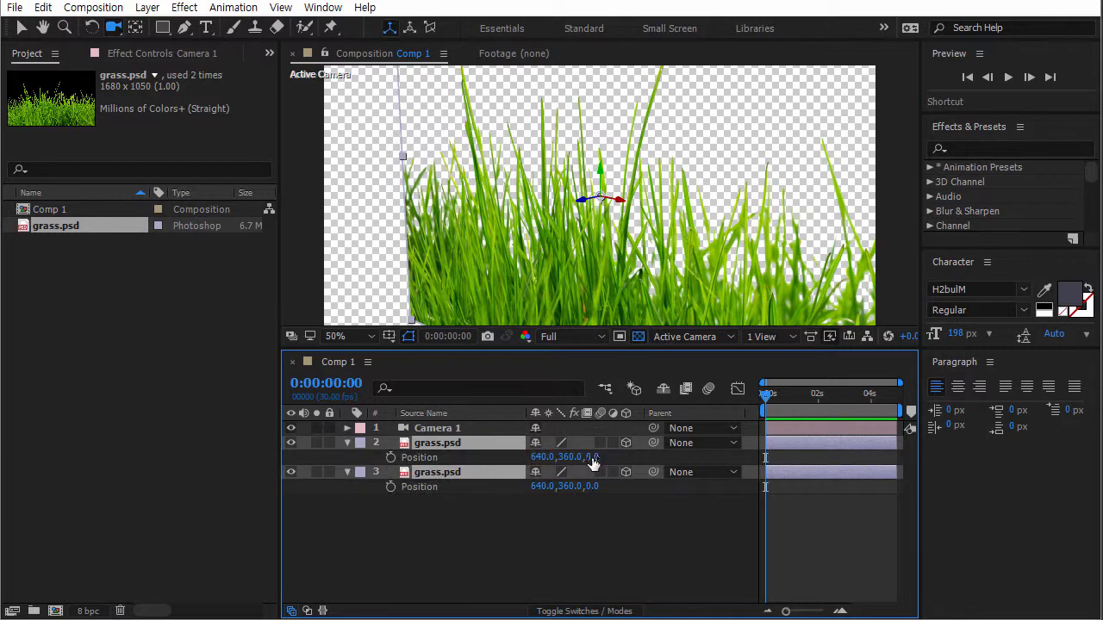
{"action": "left_click", "coordinate": [596, 522]}
{"action": "left_click_drag", "start_coordinate": [593, 457], "coordinate": [748, 458]}
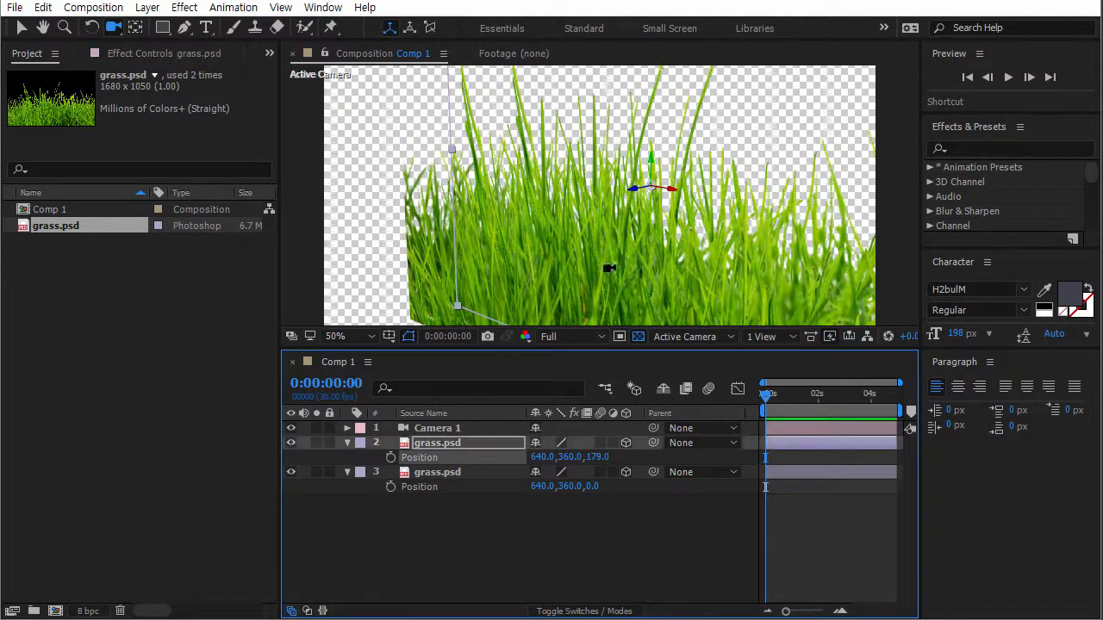
{"action": "left_click_drag", "start_coordinate": [591, 261], "coordinate": [514, 236]}
Turn off the transparency grid and delete grass.psd from the project together with its layers.
{"action": "left_click", "coordinate": [645, 514]}
{"action": "left_click", "coordinate": [638, 336]}
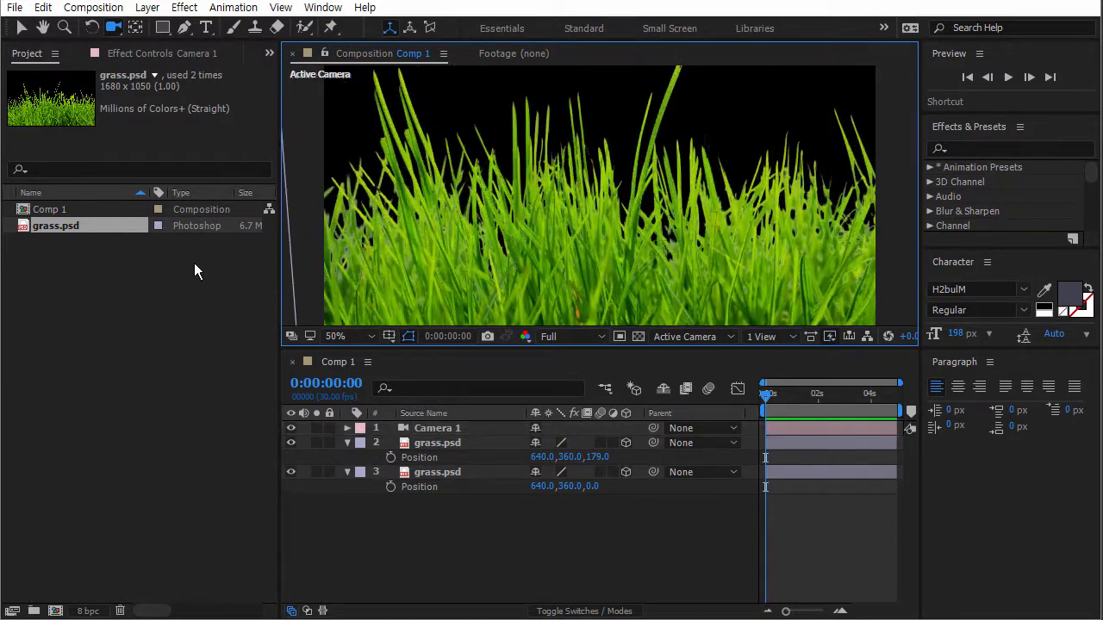
{"action": "left_click", "coordinate": [121, 285]}
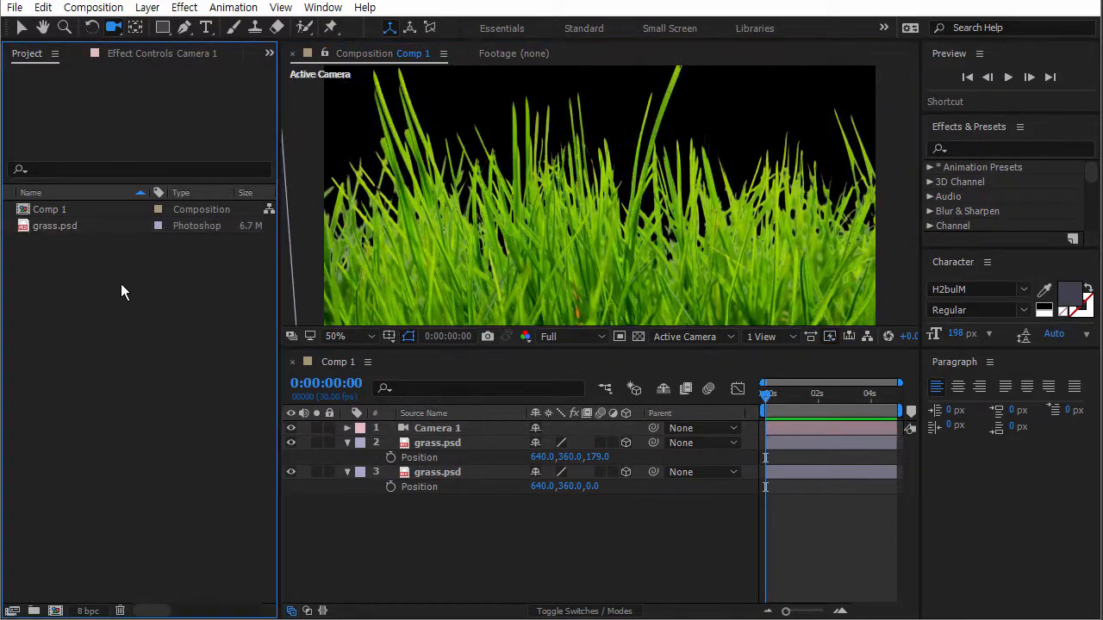
{"action": "left_click", "coordinate": [57, 227]}
{"action": "key", "text": "Delete"}
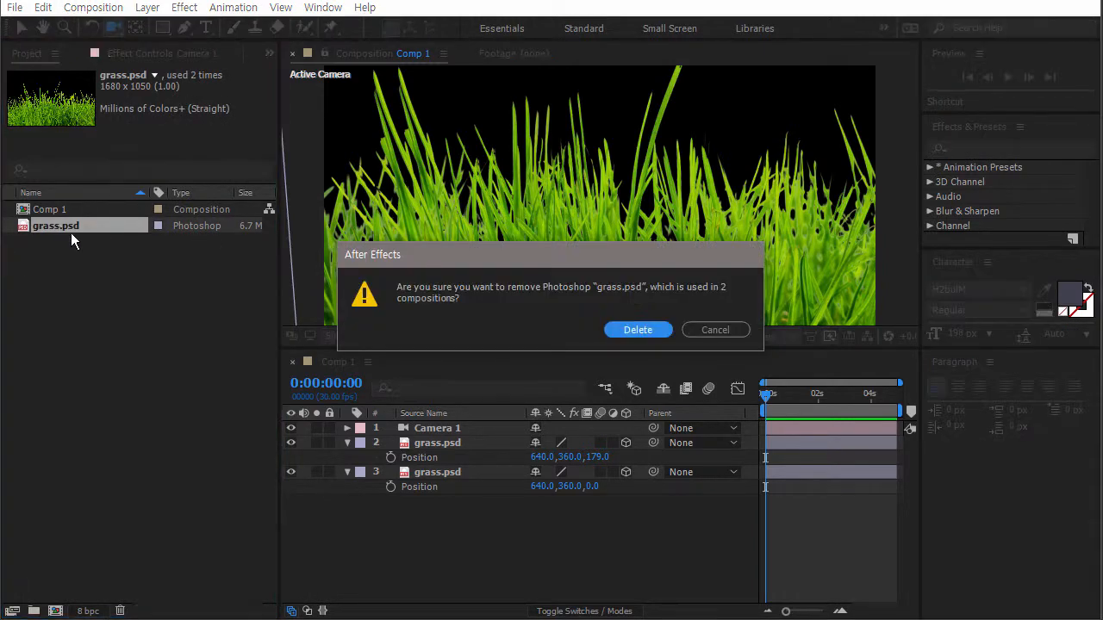
{"action": "left_click", "coordinate": [635, 328]}
Import Grass_PNG_Clipart.png and add it to the timeline below the camera layer.
{"action": "double_click", "coordinate": [151, 293]}
{"action": "left_click", "coordinate": [783, 387]}
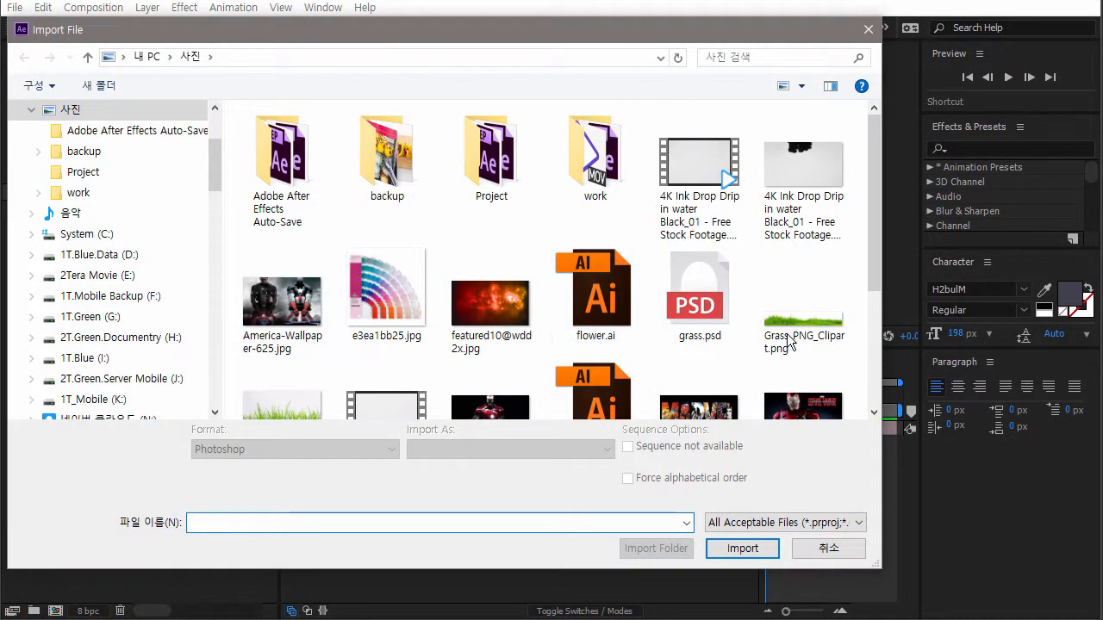
{"action": "double_click", "coordinate": [783, 388]}
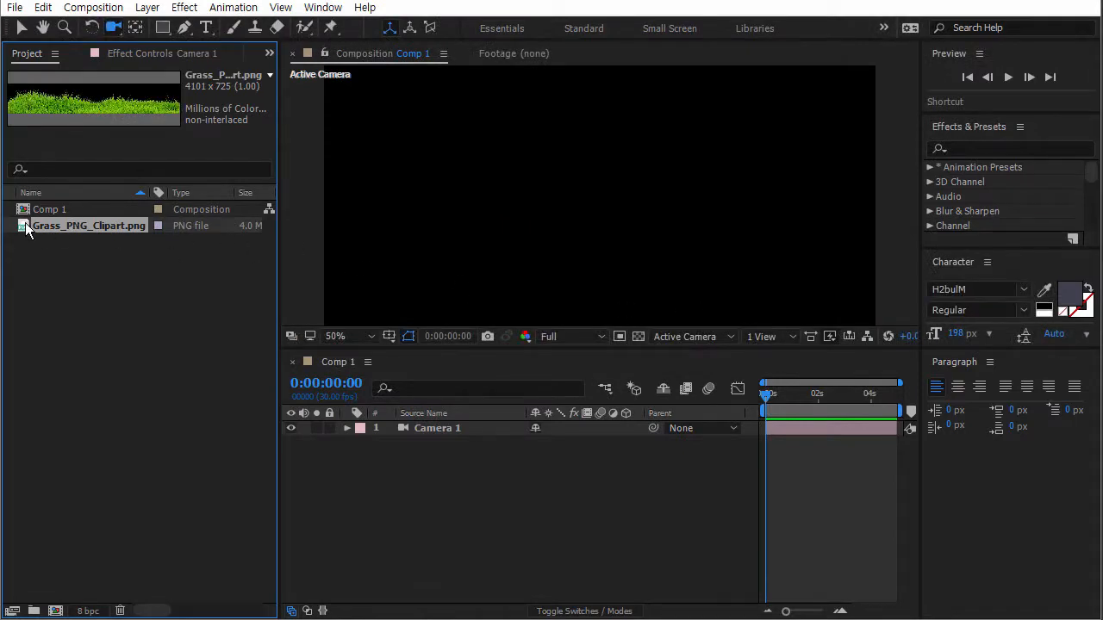
{"action": "left_click_drag", "start_coordinate": [28, 226], "coordinate": [446, 487]}
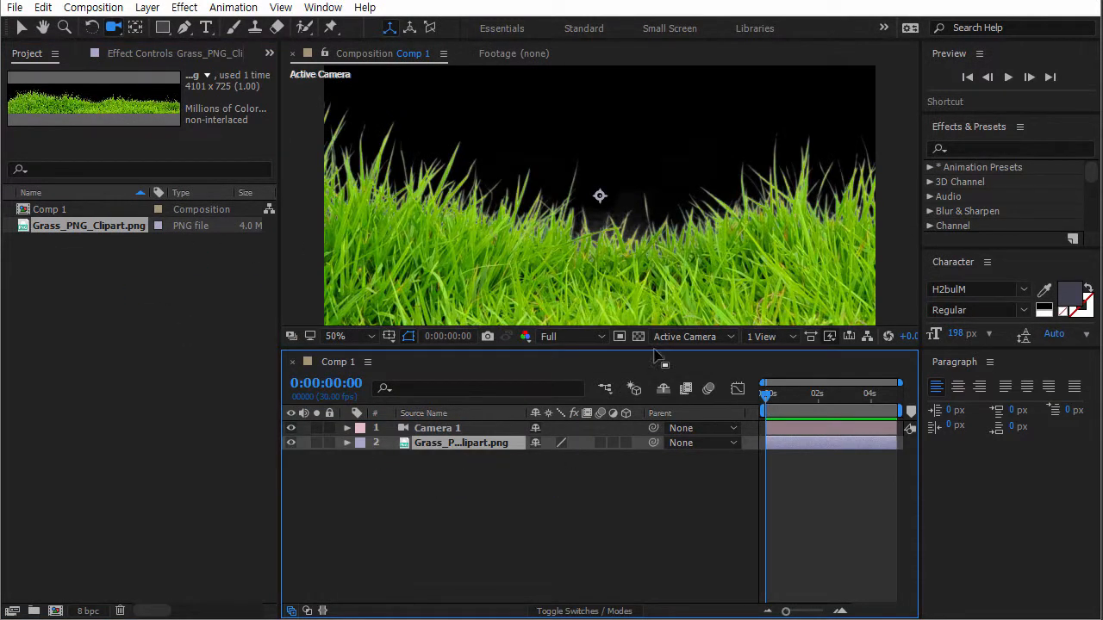
Try scaling the grass clipart layer down to 81% and restore its scale to 100%.
{"action": "left_click", "coordinate": [459, 461]}
{"action": "left_click", "coordinate": [460, 447]}
{"action": "key", "text": "s"}
{"action": "left_click_drag", "start_coordinate": [556, 458], "coordinate": [541, 476]}
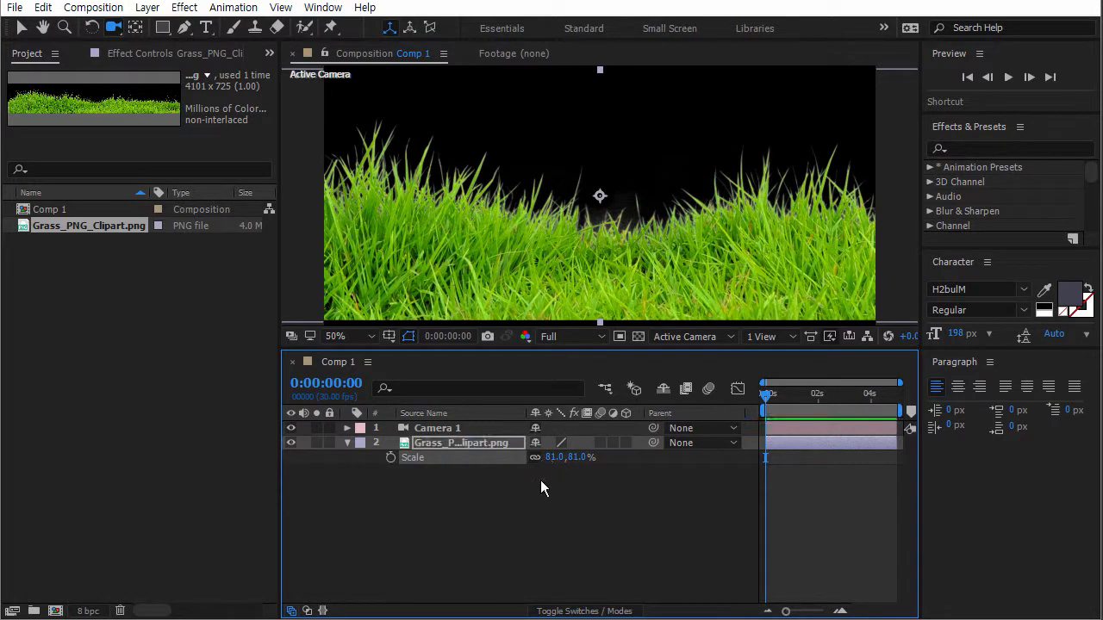
{"action": "left_click", "coordinate": [554, 461]}
{"action": "key", "text": "Return"}
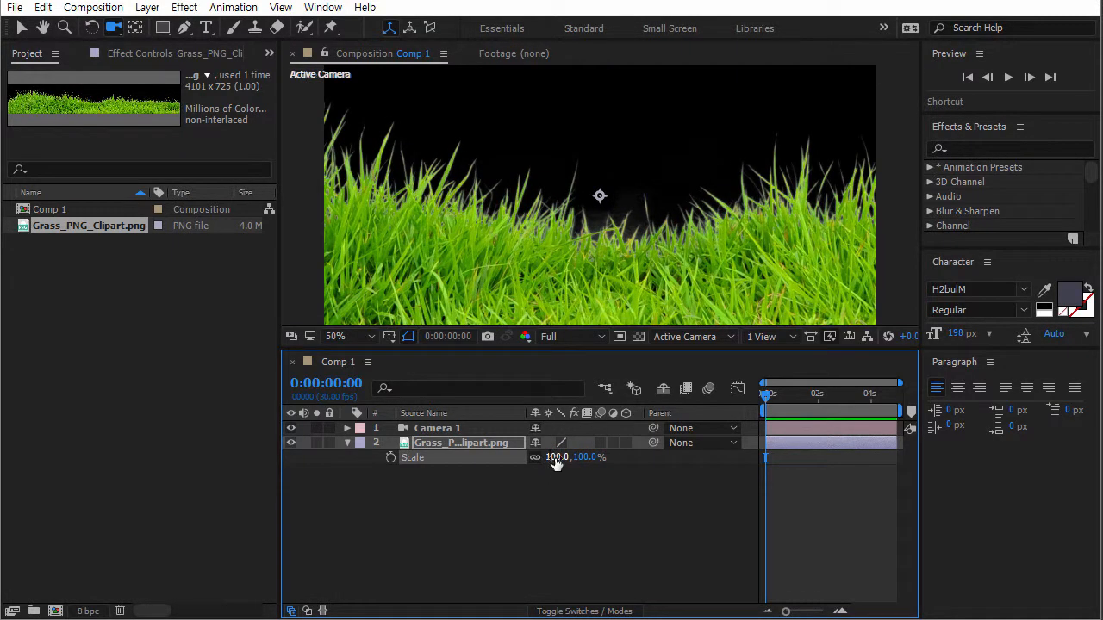
Make the Grass_PNG_Clipart.png layer 3D and undo the test orbit of the camera.
{"action": "left_click", "coordinate": [627, 443]}
{"action": "left_click_drag", "start_coordinate": [563, 259], "coordinate": [639, 264]}
{"action": "left_click_drag", "start_coordinate": [662, 263], "coordinate": [490, 252]}
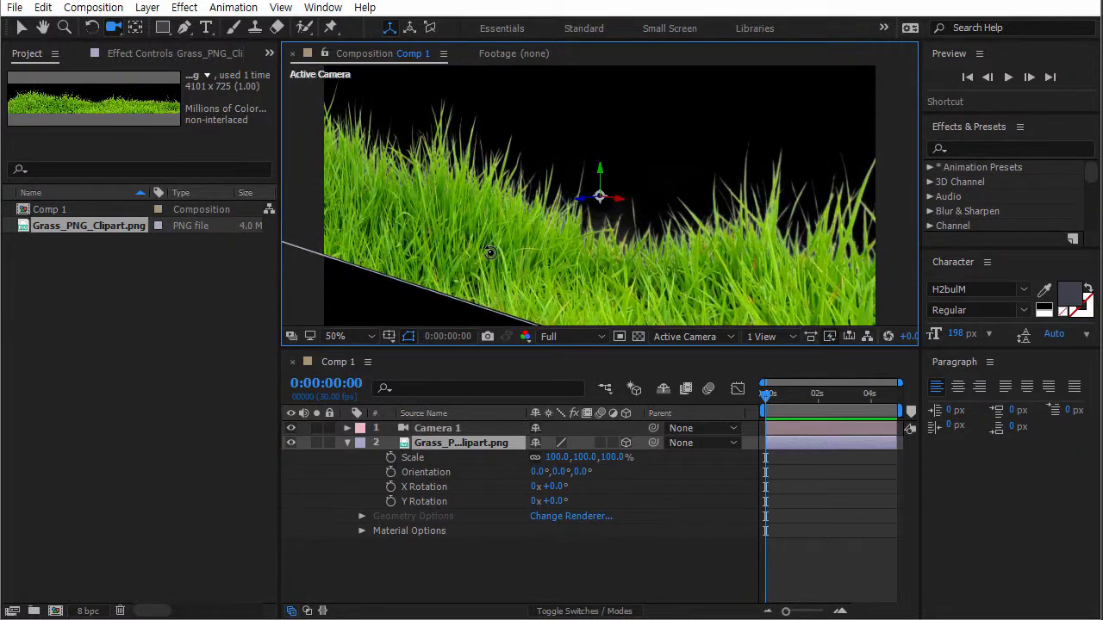
{"action": "key", "text": "ctrl+z"}
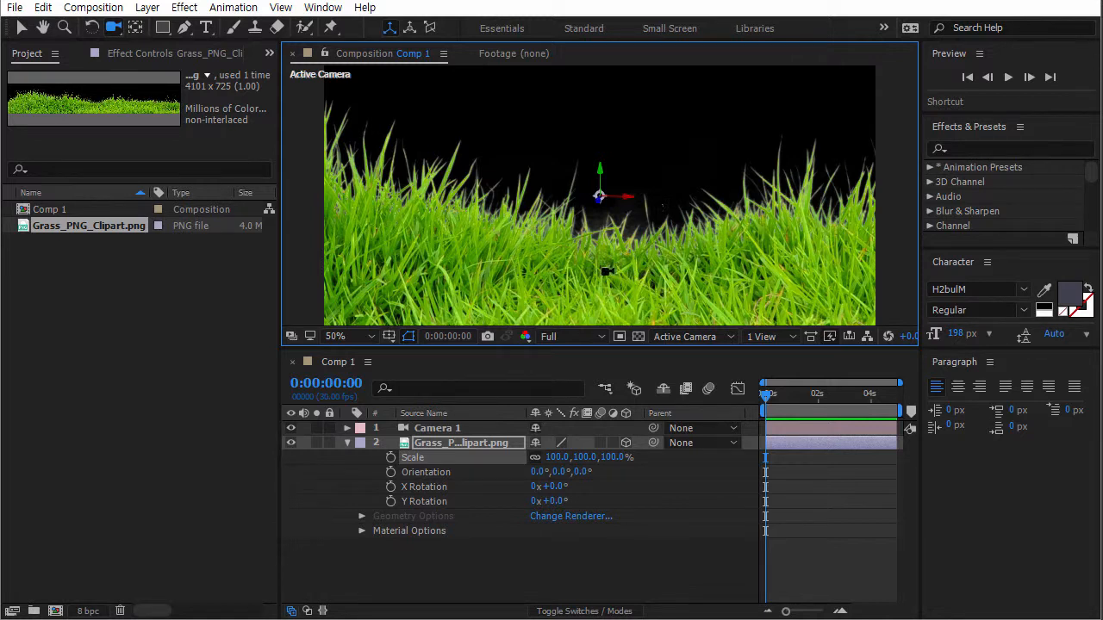
Duplicate the 3D grass clipart layer and set the copy's Z position to 173.
{"action": "left_click", "coordinate": [459, 558]}
{"action": "left_click", "coordinate": [468, 444]}
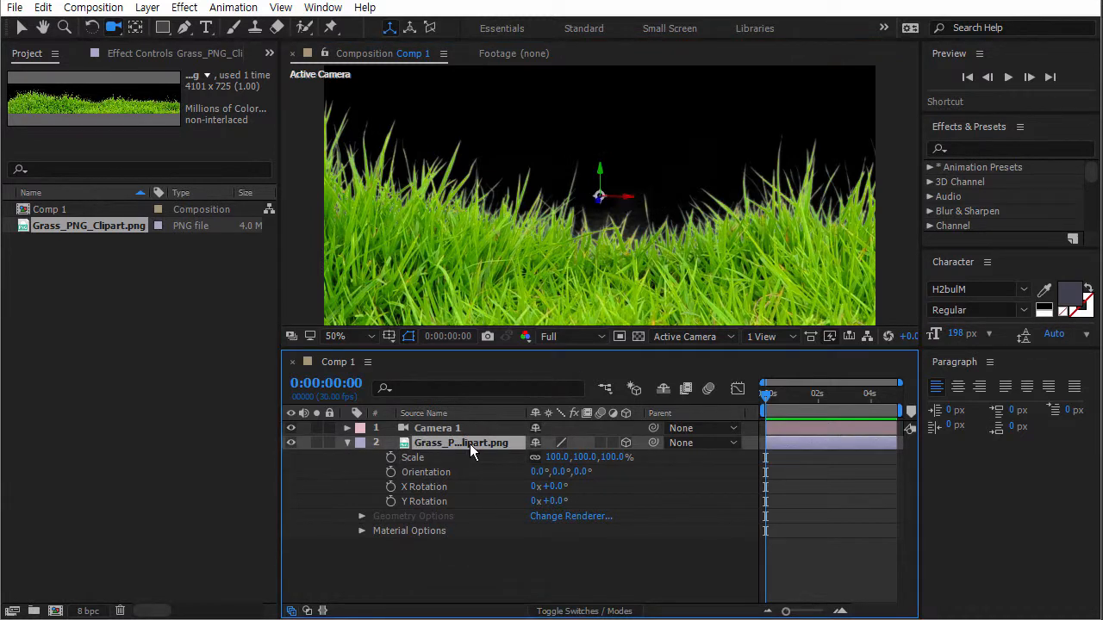
{"action": "key", "text": "ctrl+d"}
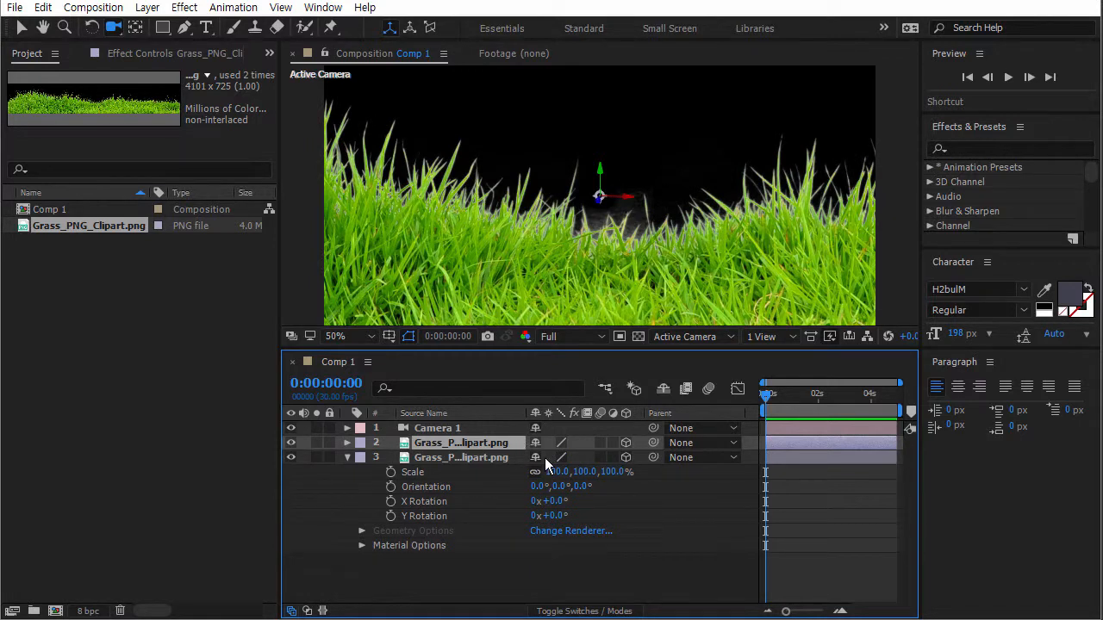
{"action": "key", "text": "p"}
{"action": "left_click_drag", "start_coordinate": [593, 458], "coordinate": [635, 457]}
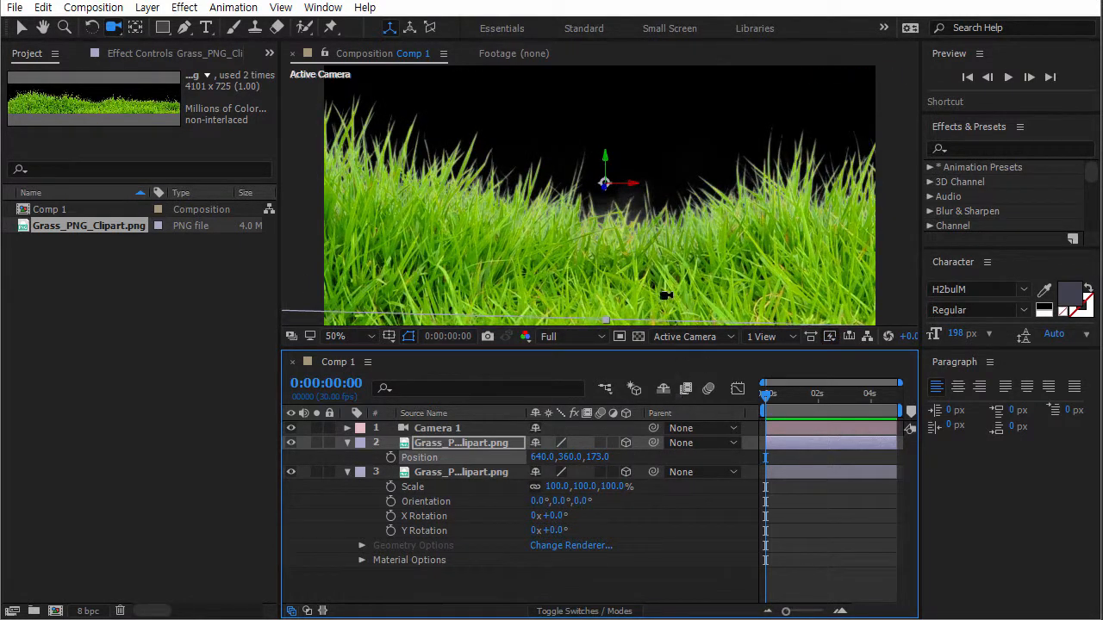
{"action": "left_click_drag", "start_coordinate": [638, 289], "coordinate": [635, 233]}
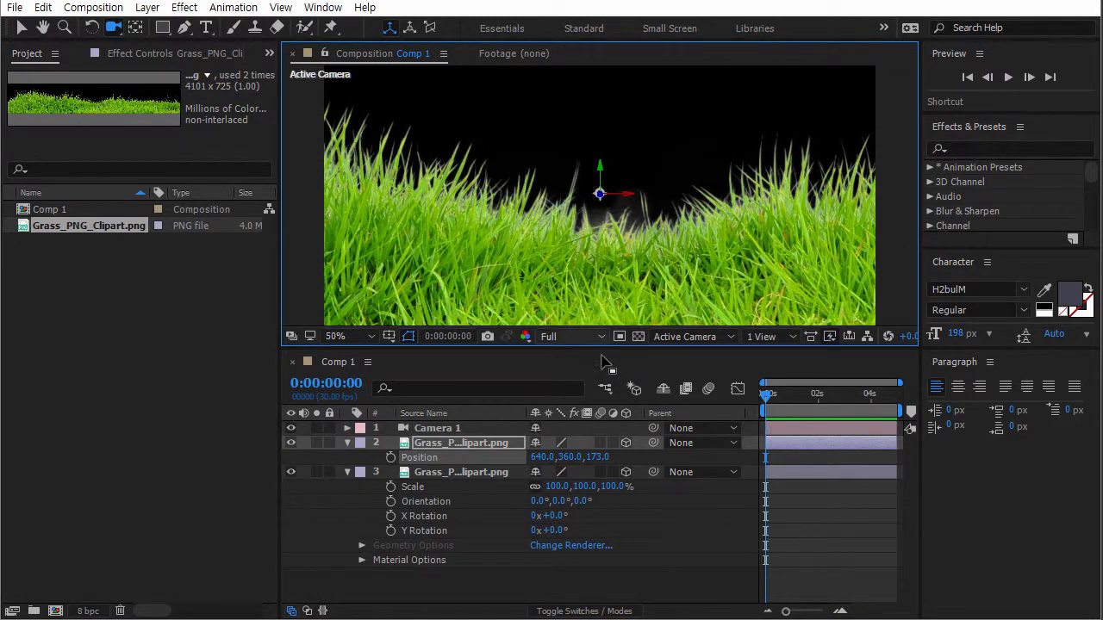
Set the copied grass layer's X position to 893 and Y position to 384, and collapse both grass layers' properties.
{"action": "left_click_drag", "start_coordinate": [536, 461], "coordinate": [761, 471]}
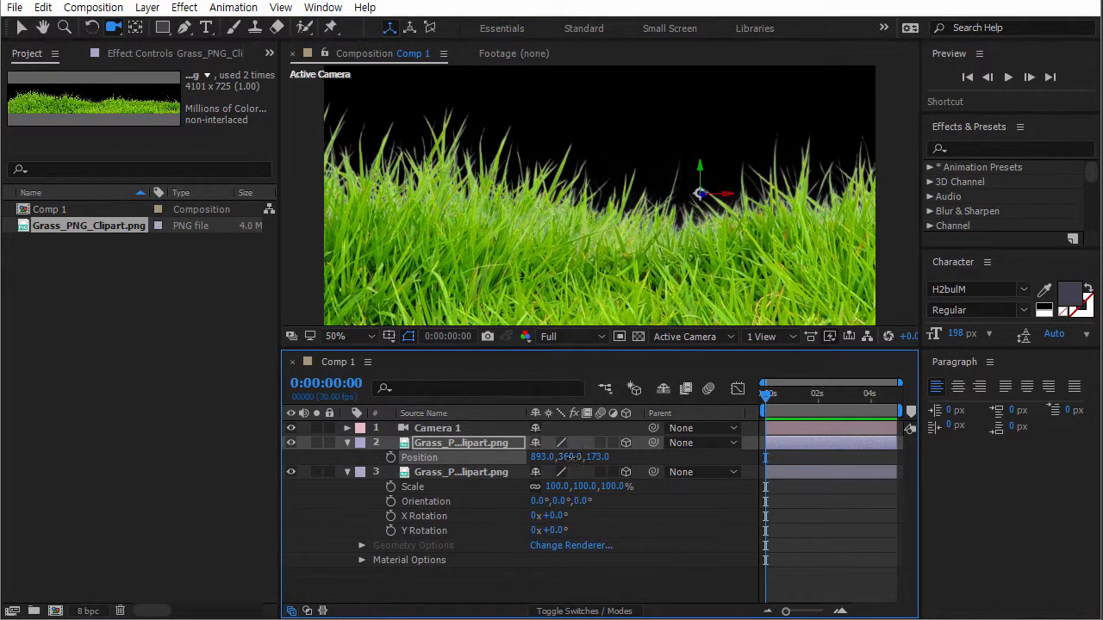
{"action": "left_click_drag", "start_coordinate": [572, 458], "coordinate": [606, 465]}
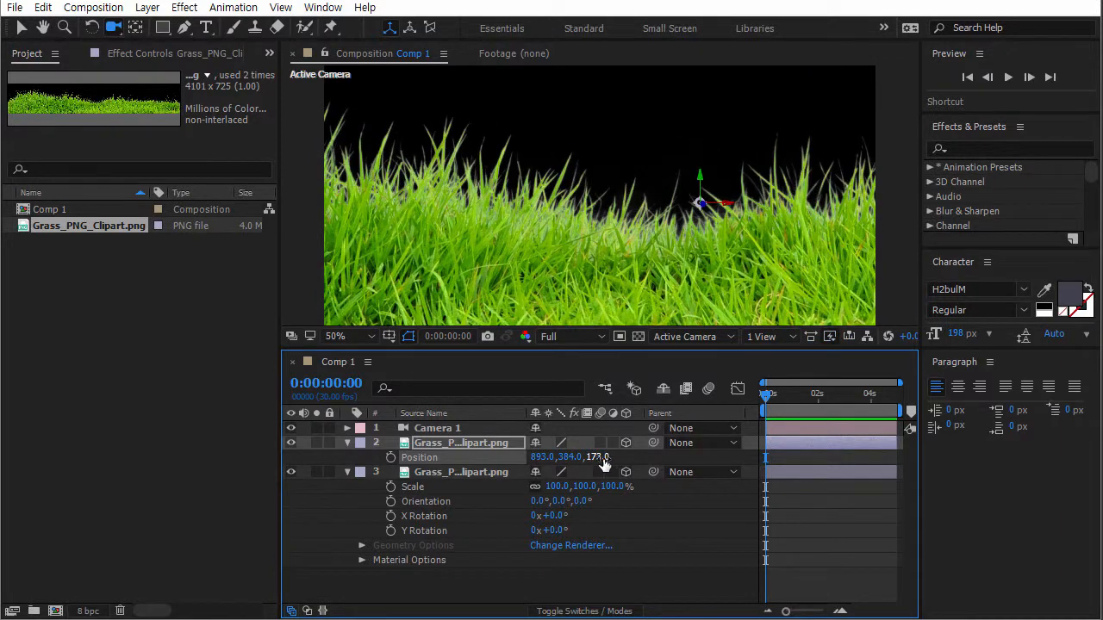
{"action": "left_click", "coordinate": [347, 472]}
{"action": "left_click", "coordinate": [348, 442]}
{"action": "left_click", "coordinate": [413, 491]}
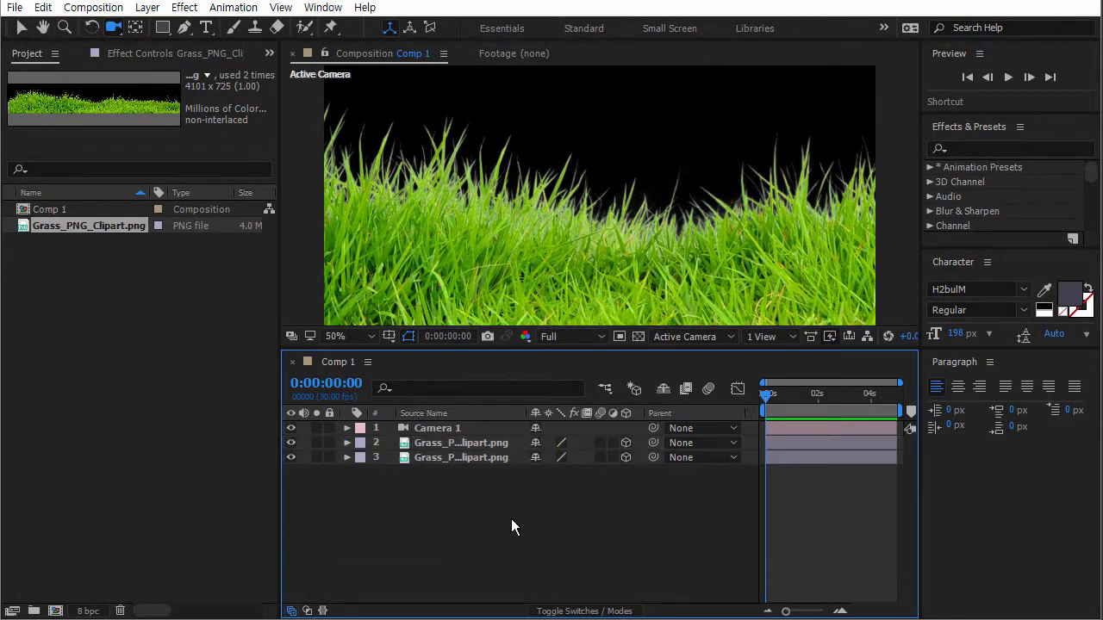
Duplicate both grass clipart layers together.
{"action": "mouse_move", "coordinate": [655, 260]}
{"action": "left_mouse_down"}
{"action": "mouse_move", "coordinate": [593, 309]}
{"action": "mouse_move", "coordinate": [494, 266]}
{"action": "mouse_move", "coordinate": [664, 255]}
{"action": "left_mouse_up"}
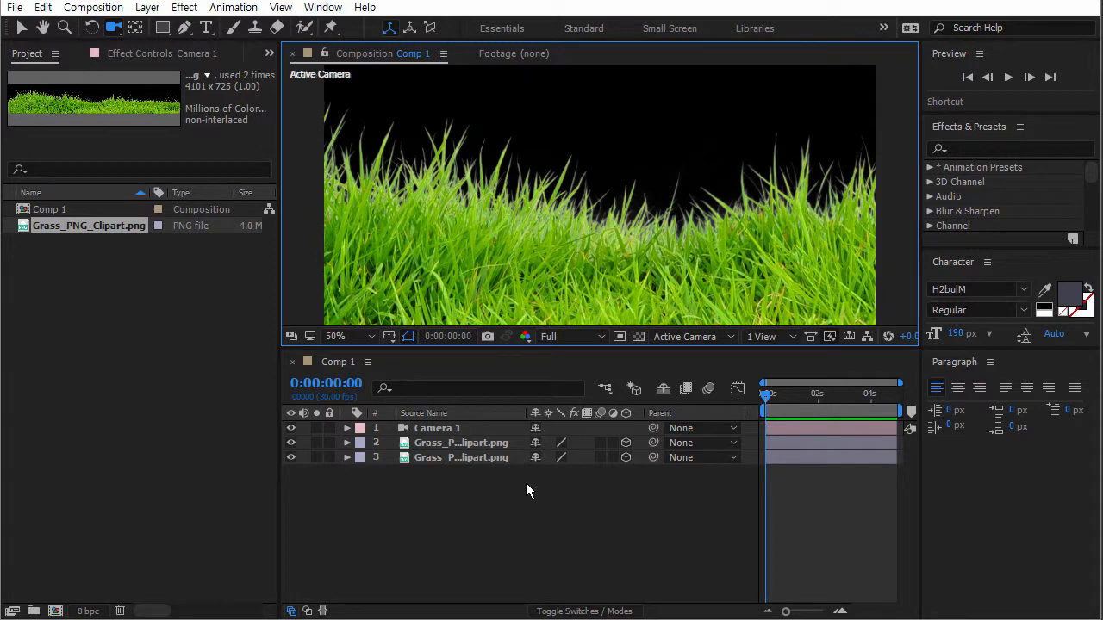
{"action": "left_click_drag", "start_coordinate": [528, 489], "coordinate": [475, 444]}
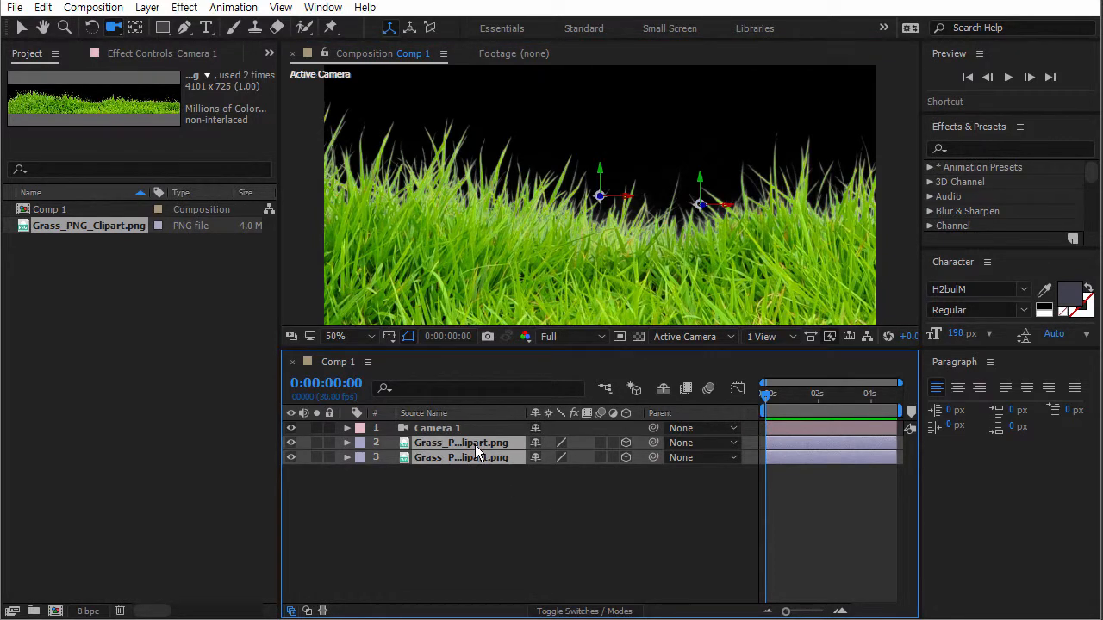
{"action": "key", "text": "ctrl+d"}
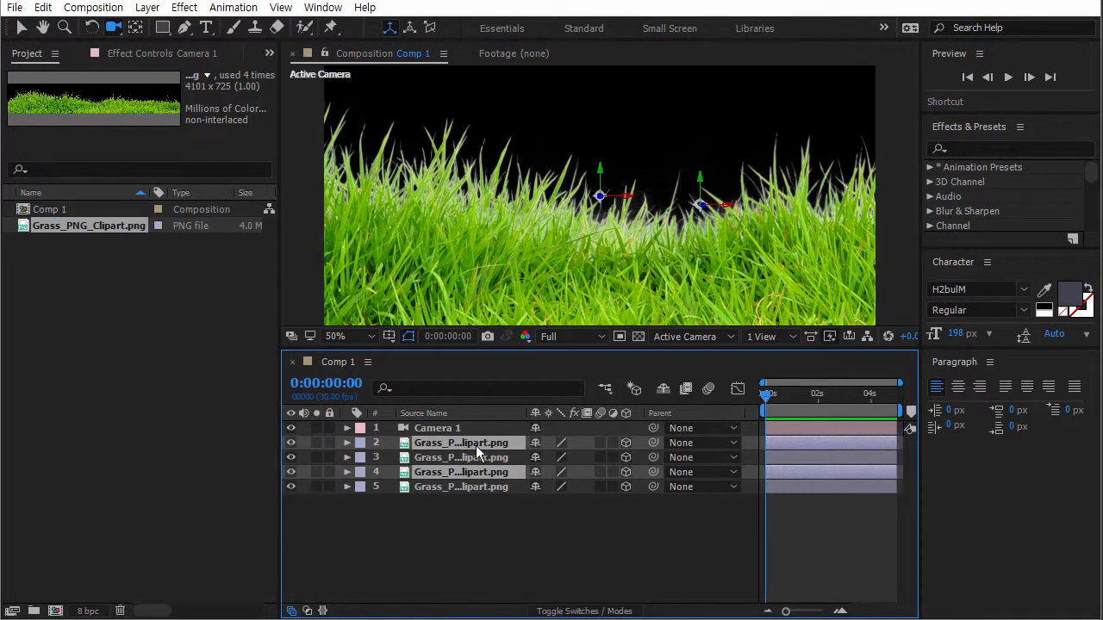
Push the two new grass copies back in depth together, to Z positions of 524 and 351.
{"action": "left_click_drag", "start_coordinate": [670, 261], "coordinate": [560, 273]}
{"action": "key", "text": "p"}
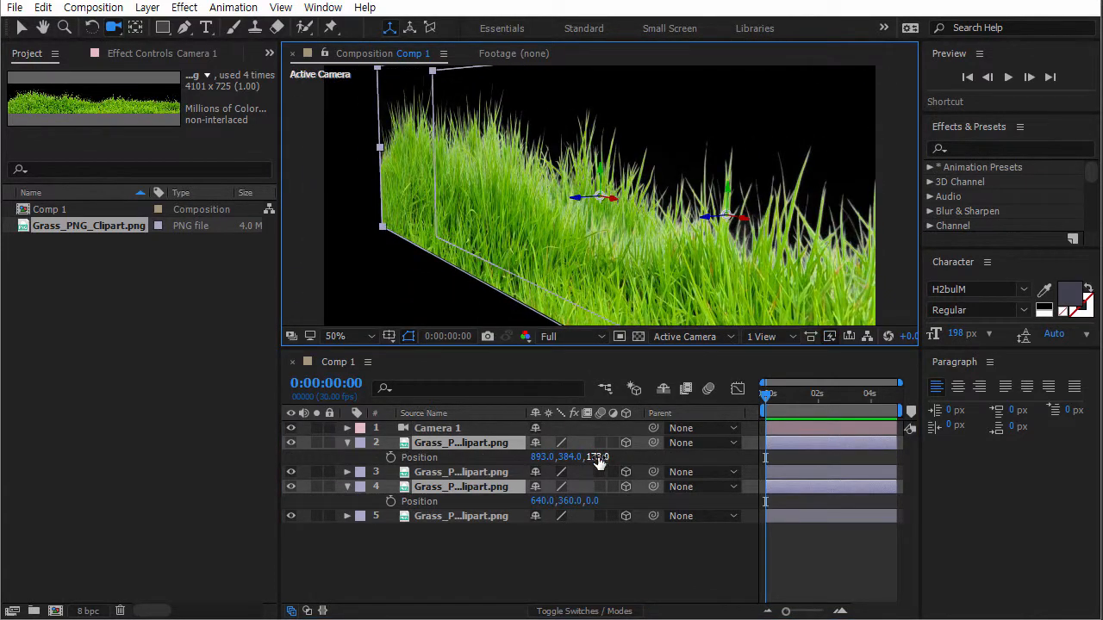
{"action": "left_click_drag", "start_coordinate": [604, 462], "coordinate": [671, 284]}
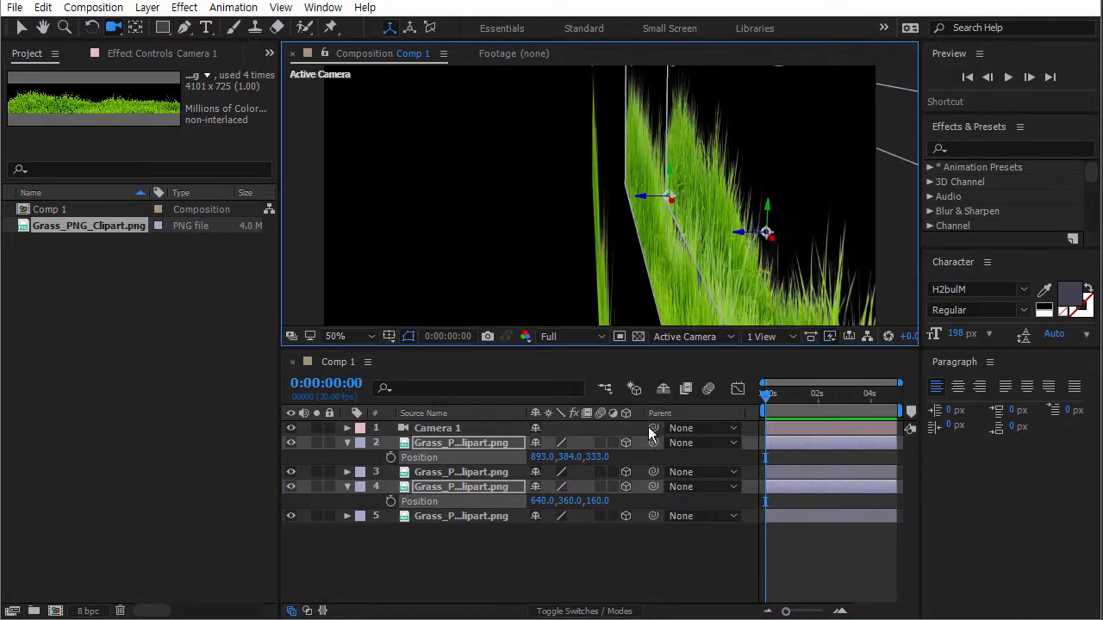
{"action": "left_click_drag", "start_coordinate": [598, 458], "coordinate": [766, 451]}
{"action": "left_click_drag", "start_coordinate": [717, 289], "coordinate": [702, 284]}
{"action": "left_click_drag", "start_coordinate": [582, 460], "coordinate": [571, 461]}
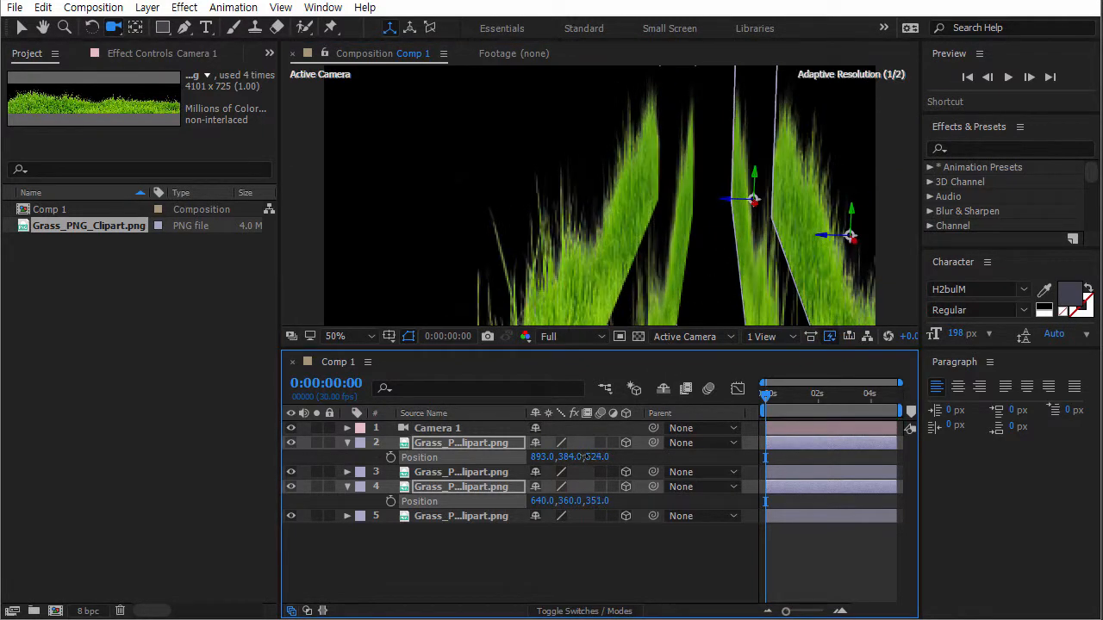
Collapse the open Position properties of the four grass clipart layers and duplicate all four layers together.
{"action": "left_click", "coordinate": [490, 548]}
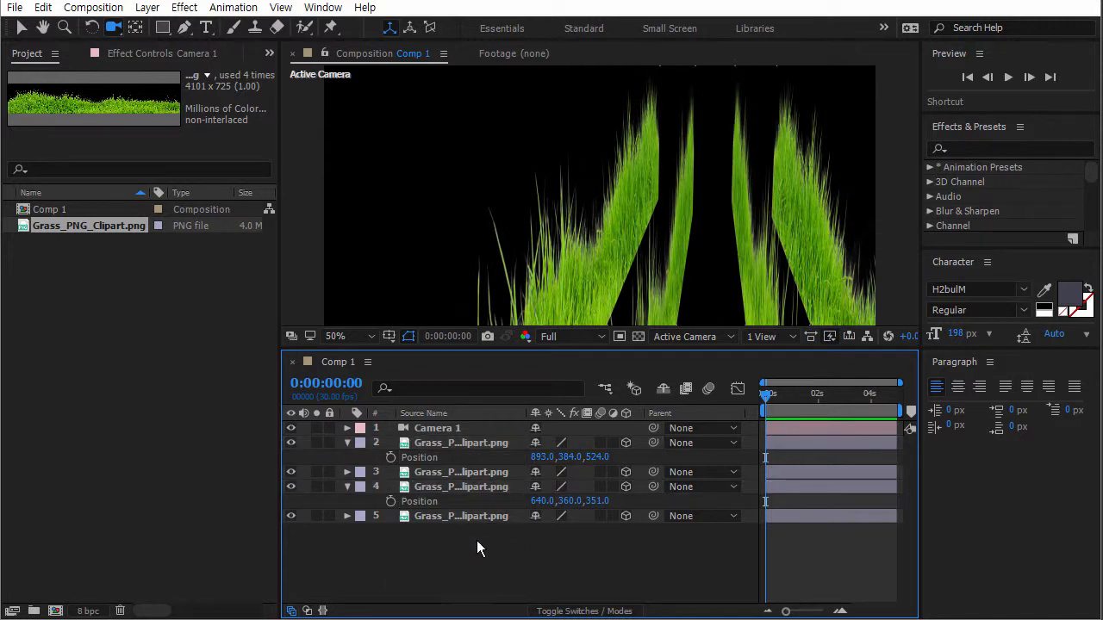
{"action": "left_click_drag", "start_coordinate": [527, 577], "coordinate": [443, 436]}
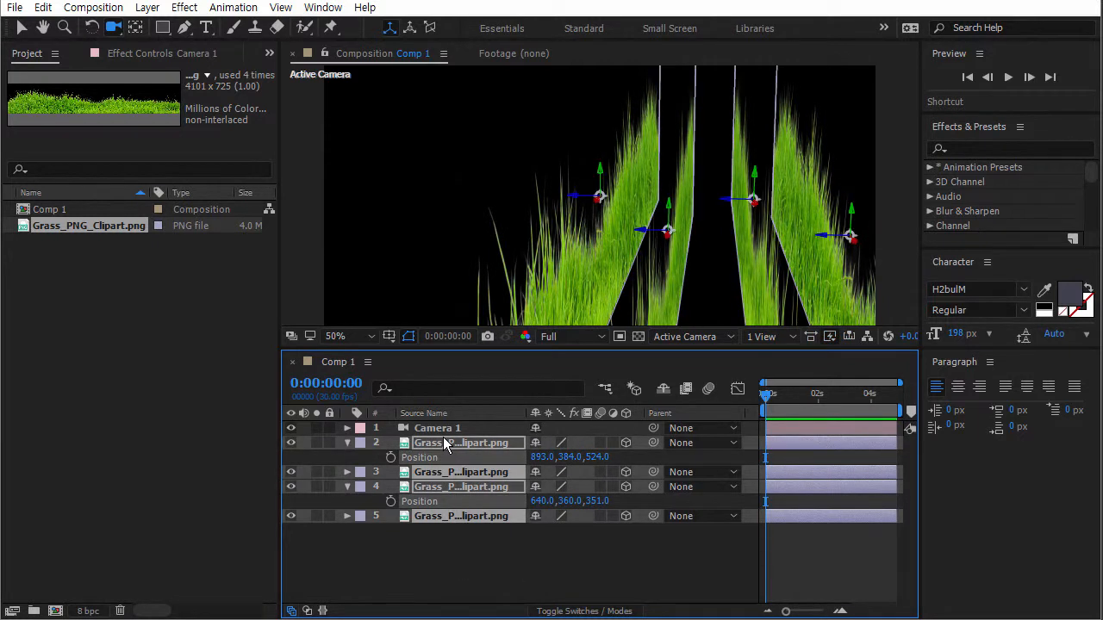
{"action": "key", "text": "p"}
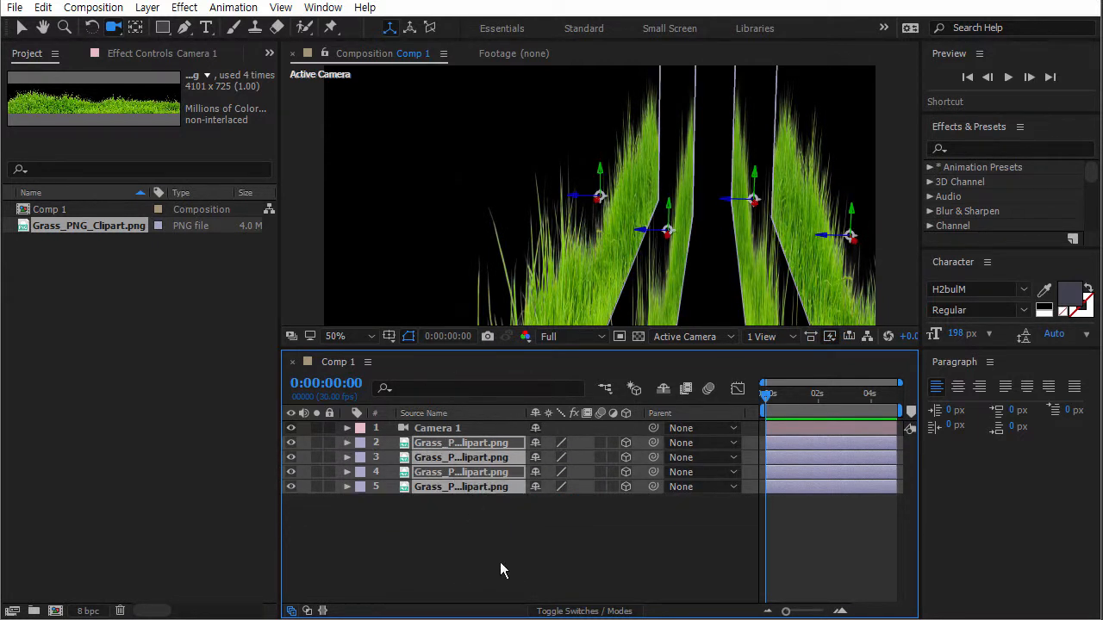
{"action": "left_click_drag", "start_coordinate": [499, 562], "coordinate": [454, 448]}
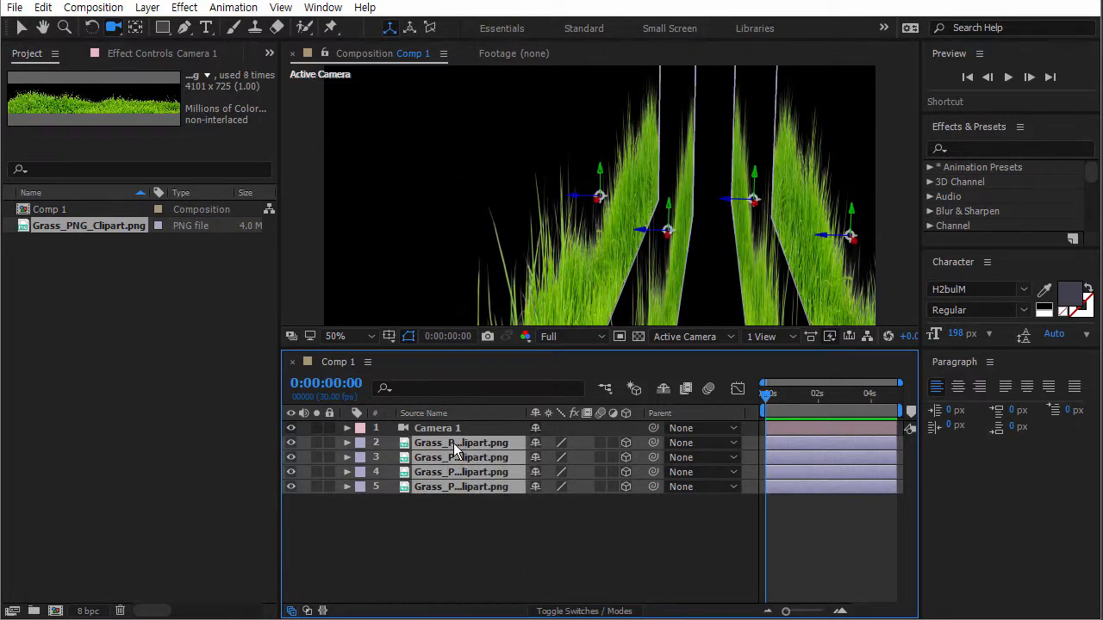
{"action": "key", "text": "ctrl+d"}
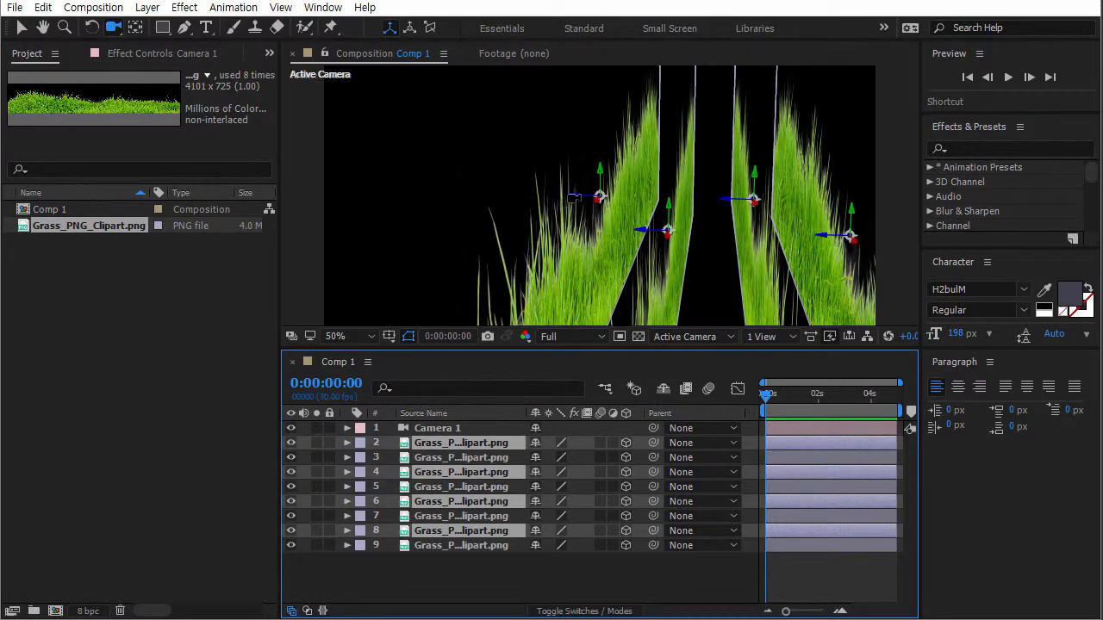
Move the four new grass copies together along the Z axis to stand in front of the original rows.
{"action": "mouse_move", "coordinate": [575, 195]}
{"action": "left_mouse_down"}
{"action": "mouse_move", "coordinate": [603, 177]}
{"action": "mouse_move", "coordinate": [620, 185]}
{"action": "mouse_move", "coordinate": [590, 200]}
{"action": "left_mouse_up"}
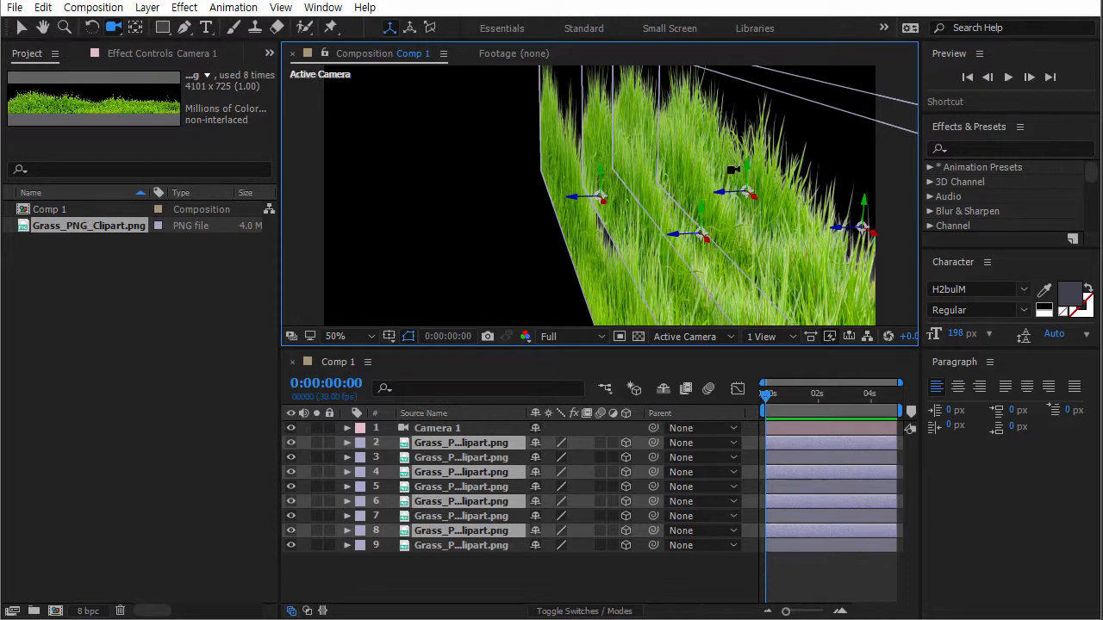
{"action": "key", "text": "v"}
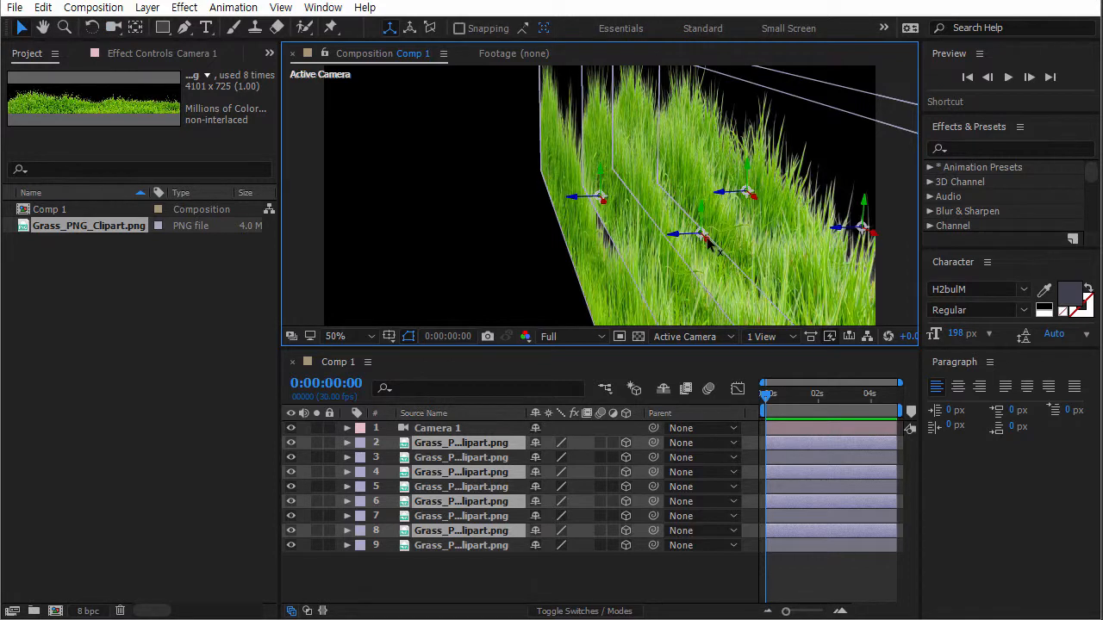
{"action": "left_click_drag", "start_coordinate": [706, 241], "coordinate": [258, 170]}
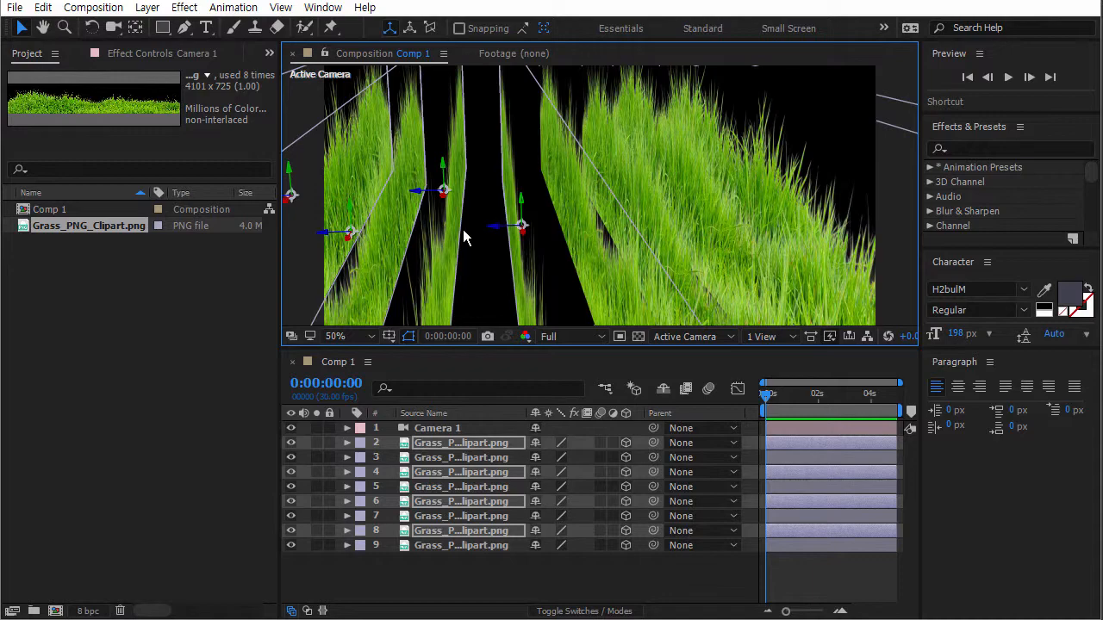
Shift the four new grass copies slightly to the left along the X axis, judging the offset from the front.
{"action": "key", "text": "c"}
{"action": "left_click_drag", "start_coordinate": [463, 229], "coordinate": [696, 239]}
{"action": "key", "text": "v"}
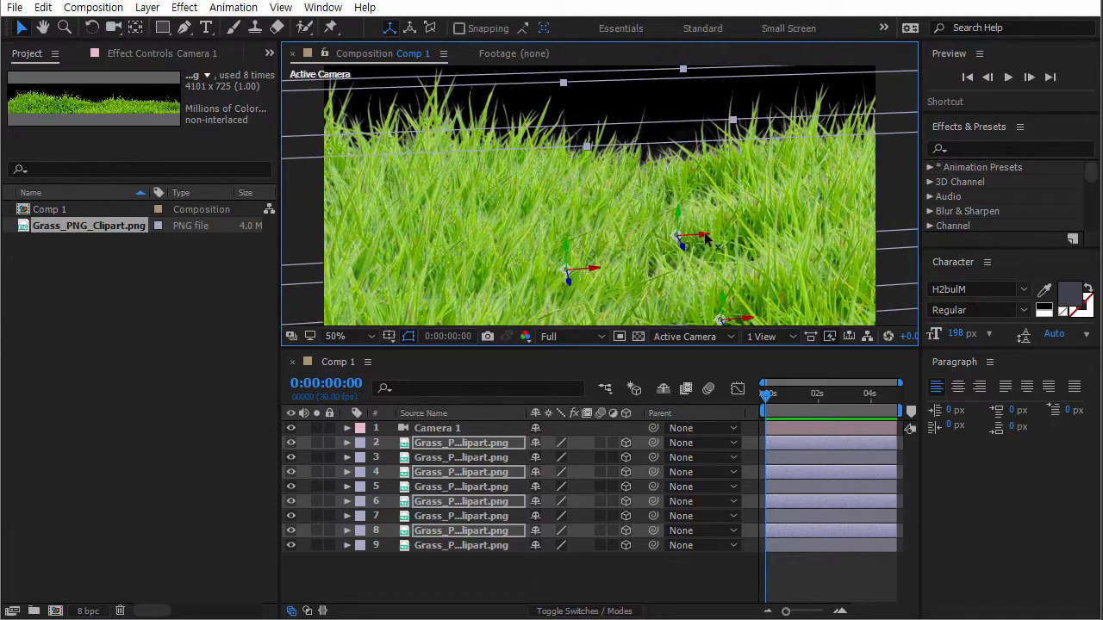
{"action": "left_click_drag", "start_coordinate": [705, 238], "coordinate": [753, 192]}
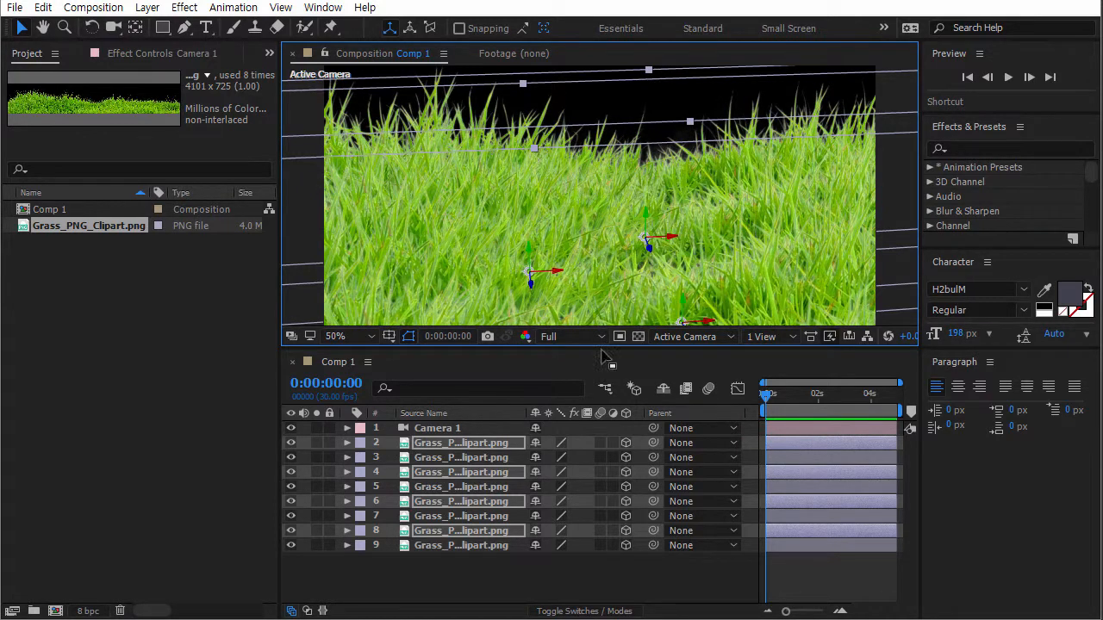
Select all eight grass clipart layers and duplicate them together.
{"action": "left_click", "coordinate": [505, 546]}
{"action": "left_click_drag", "start_coordinate": [504, 590], "coordinate": [455, 439]}
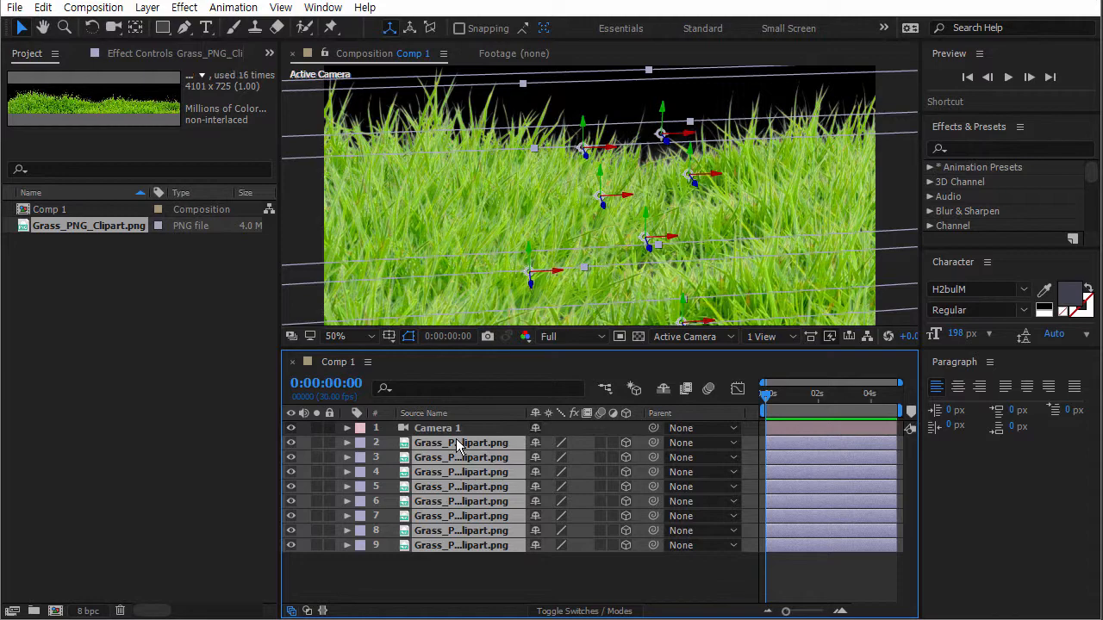
{"action": "key", "text": "ctrl+d"}
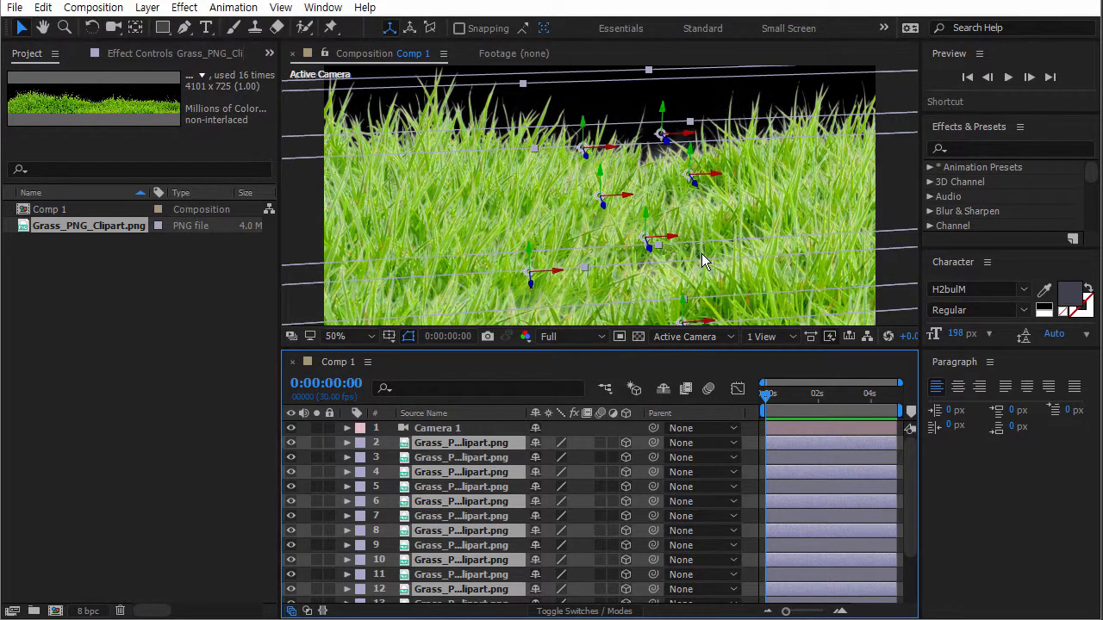
Push the eight new grass copies back together along the Z axis, behind the existing grass rows.
{"action": "key", "text": "c"}
{"action": "left_click_drag", "start_coordinate": [711, 245], "coordinate": [590, 264]}
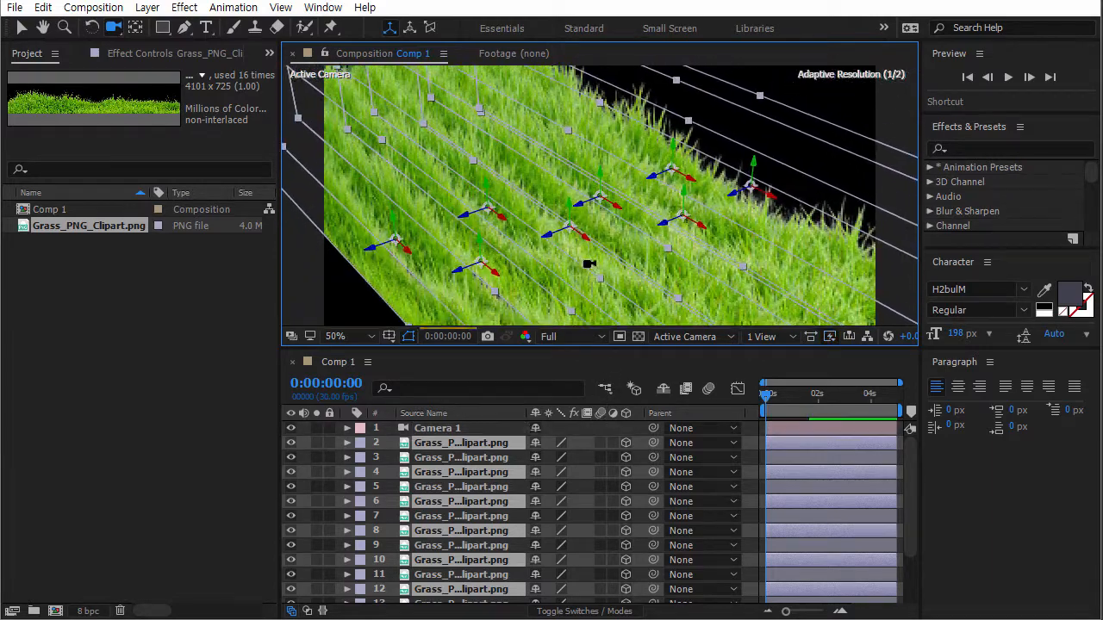
{"action": "key", "text": "v"}
{"action": "left_click_drag", "start_coordinate": [457, 274], "coordinate": [851, 183]}
{"action": "key", "text": "c"}
{"action": "key", "text": "v"}
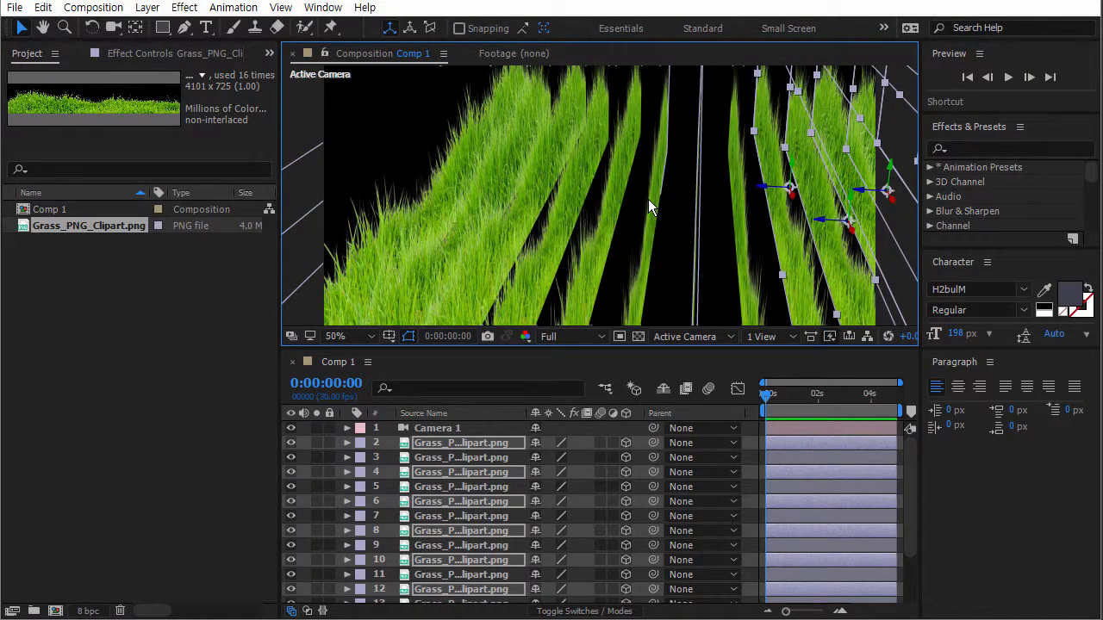
Shift the eight rear grass copies slightly to the right along the X axis.
{"action": "key", "text": "c"}
{"action": "left_click_drag", "start_coordinate": [650, 206], "coordinate": [767, 184]}
{"action": "key", "text": "v"}
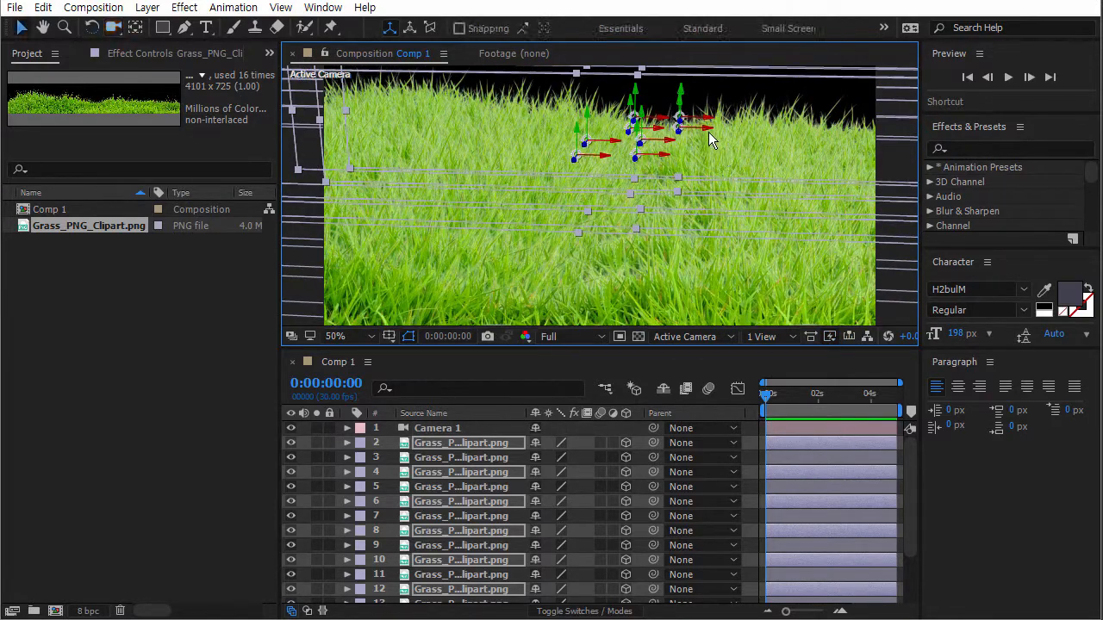
{"action": "left_click_drag", "start_coordinate": [714, 126], "coordinate": [771, 130]}
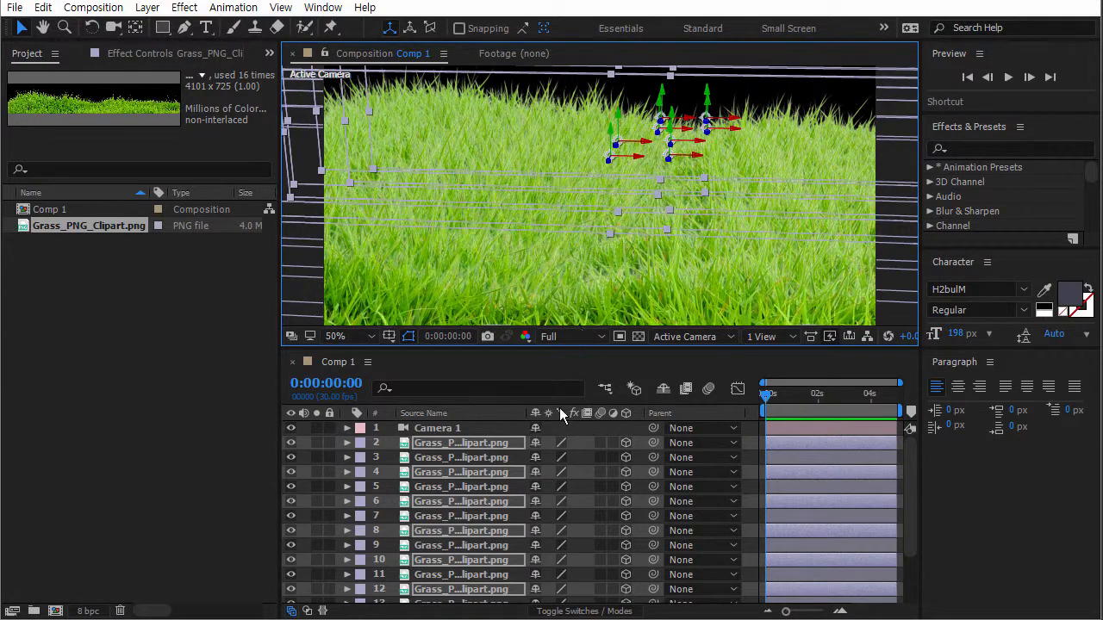
Orbit Camera 1 to a lower, front-facing angle over the grass field.
{"action": "left_click", "coordinate": [493, 426]}
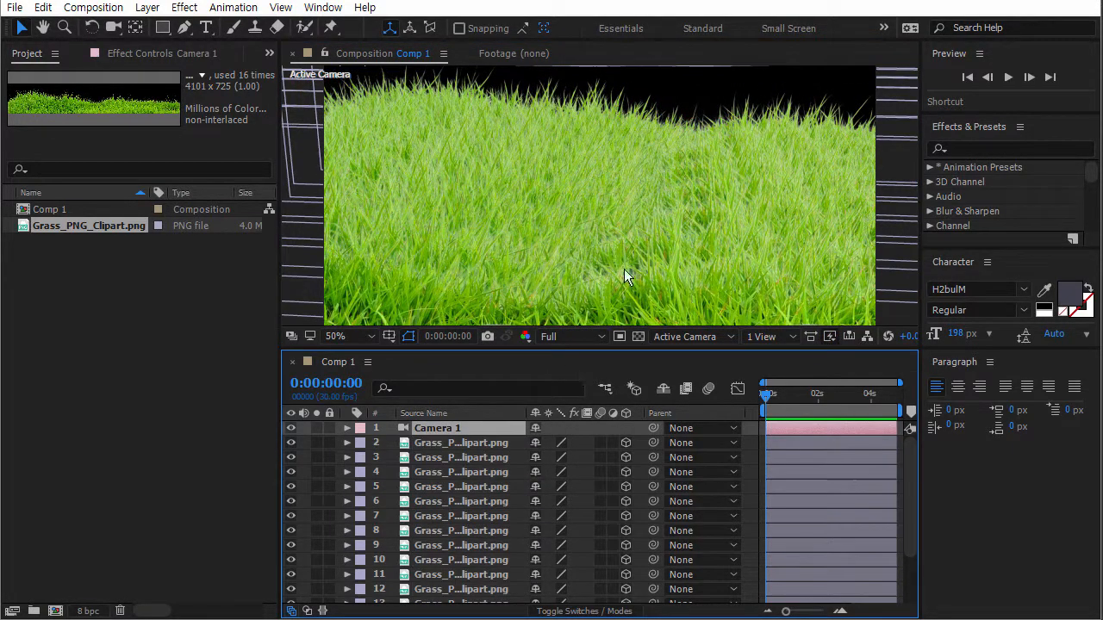
{"action": "key", "text": "c"}
{"action": "left_click_drag", "start_coordinate": [598, 258], "coordinate": [635, 249]}
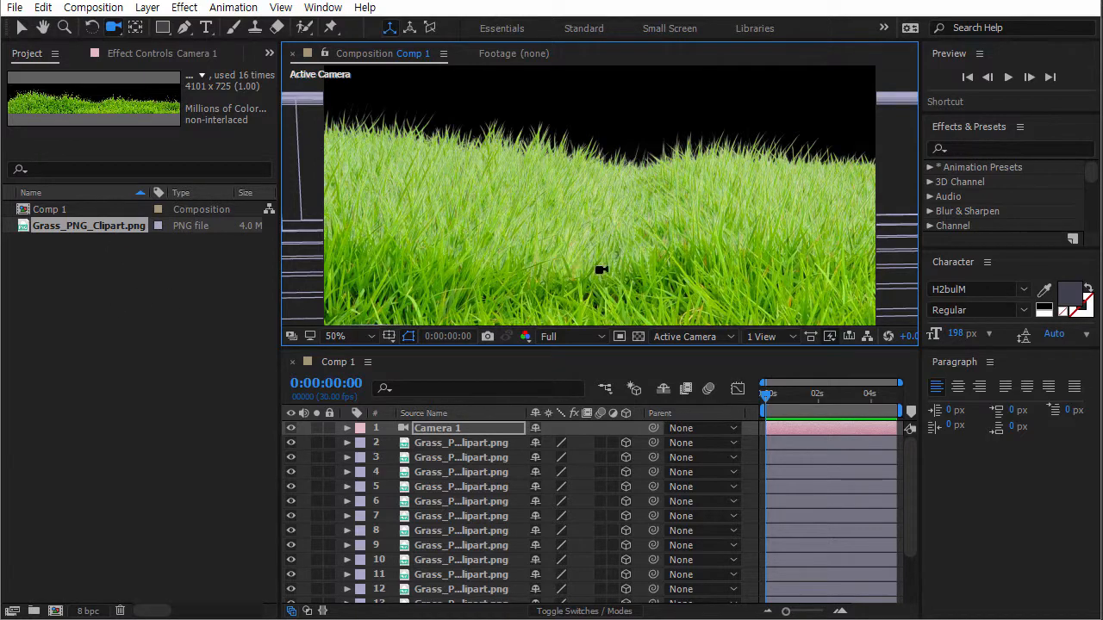
{"action": "mouse_move", "coordinate": [600, 267]}
{"action": "left_mouse_down"}
{"action": "mouse_move", "coordinate": [614, 252]}
{"action": "mouse_move", "coordinate": [594, 260]}
{"action": "left_mouse_up"}
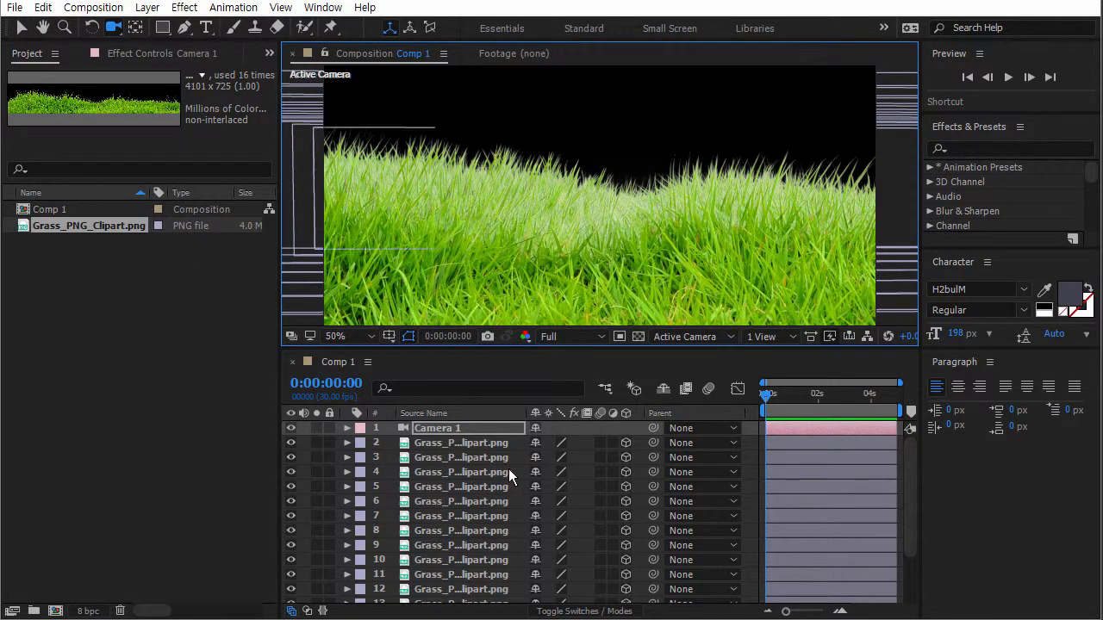
Shift grass layers 3, 5 and 11 together to the left along the X axis to break up the pattern.
{"action": "left_click", "coordinate": [476, 458]}
{"action": "left_click", "coordinate": [476, 517], "text": "shift"}
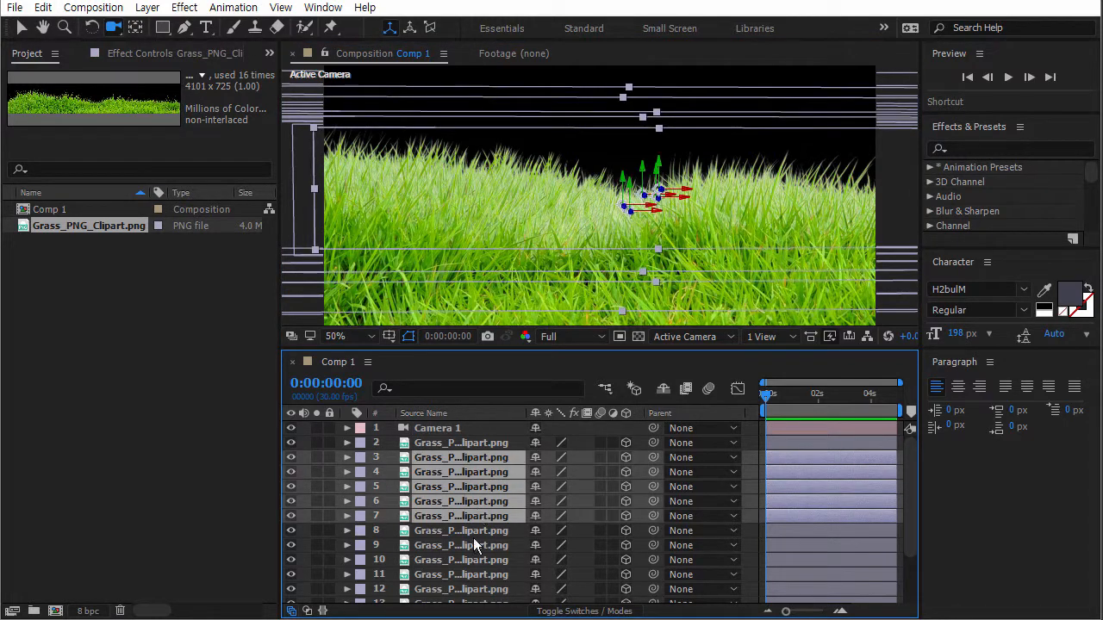
{"action": "left_click", "coordinate": [474, 543]}
{"action": "left_click", "coordinate": [483, 460]}
{"action": "left_click", "coordinate": [473, 490], "text": "ctrl"}
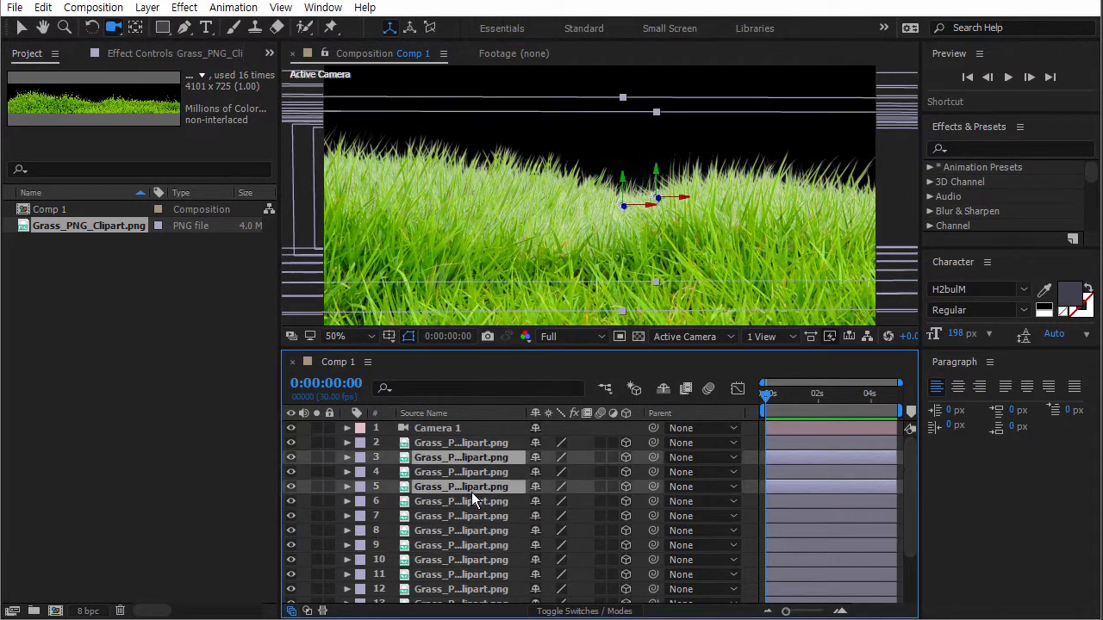
{"action": "left_click", "coordinate": [473, 574], "text": "ctrl"}
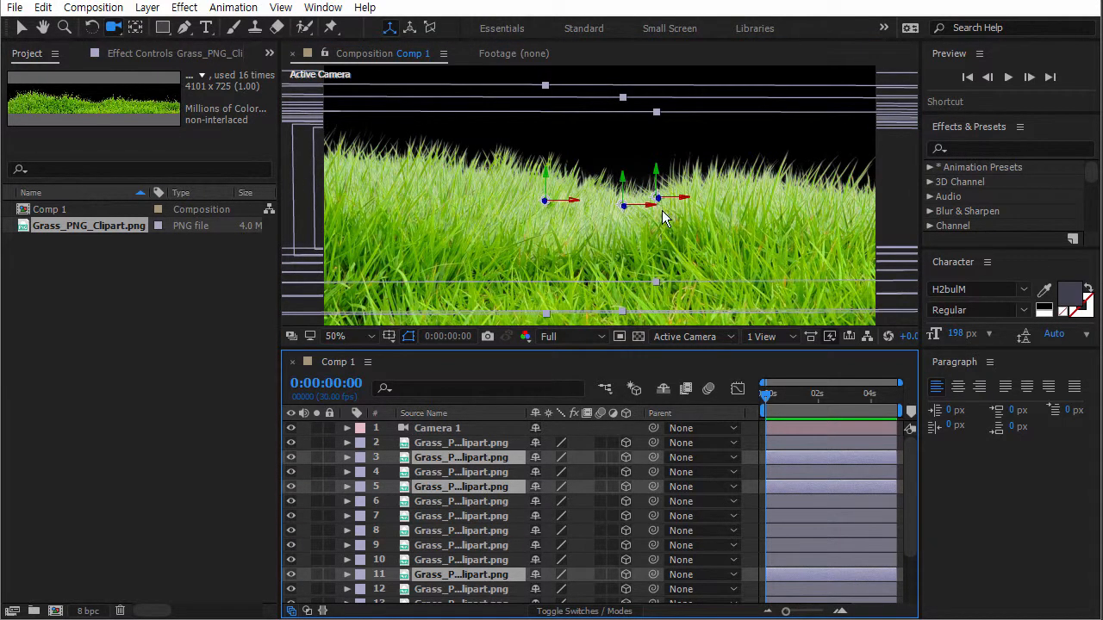
{"action": "key", "text": "v"}
{"action": "left_click_drag", "start_coordinate": [663, 218], "coordinate": [527, 206]}
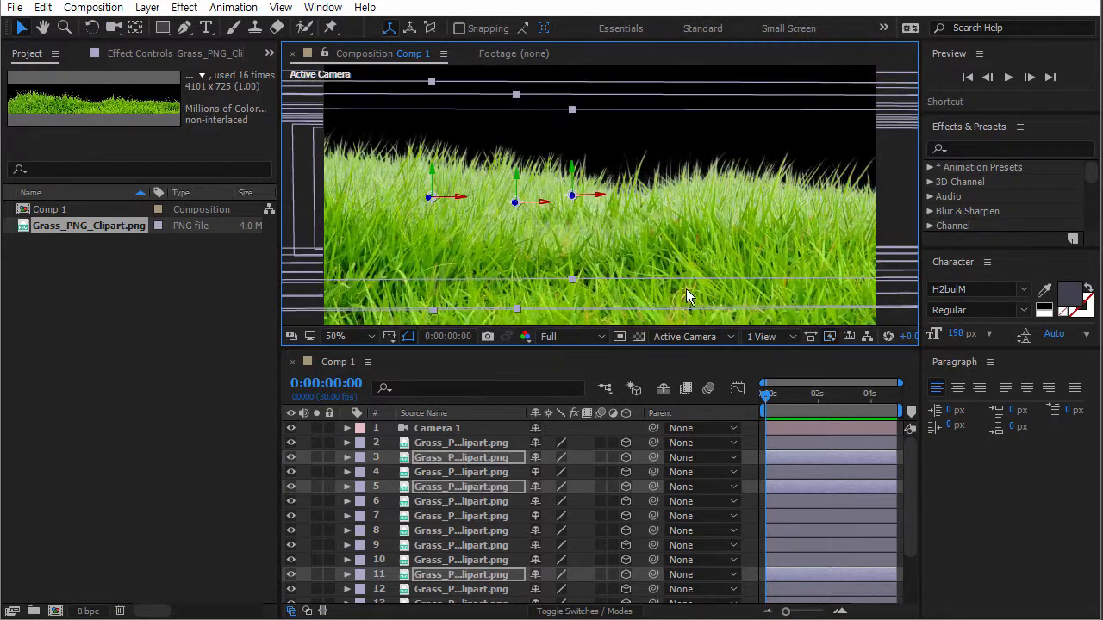
Shift grass layers 6, 8 and 14 together to the right along the X axis.
{"action": "left_click", "coordinate": [467, 531]}
{"action": "left_click", "coordinate": [478, 503], "text": "ctrl"}
{"action": "scroll", "coordinate": [495, 573], "scroll_direction": "down", "scroll_amount": 3}
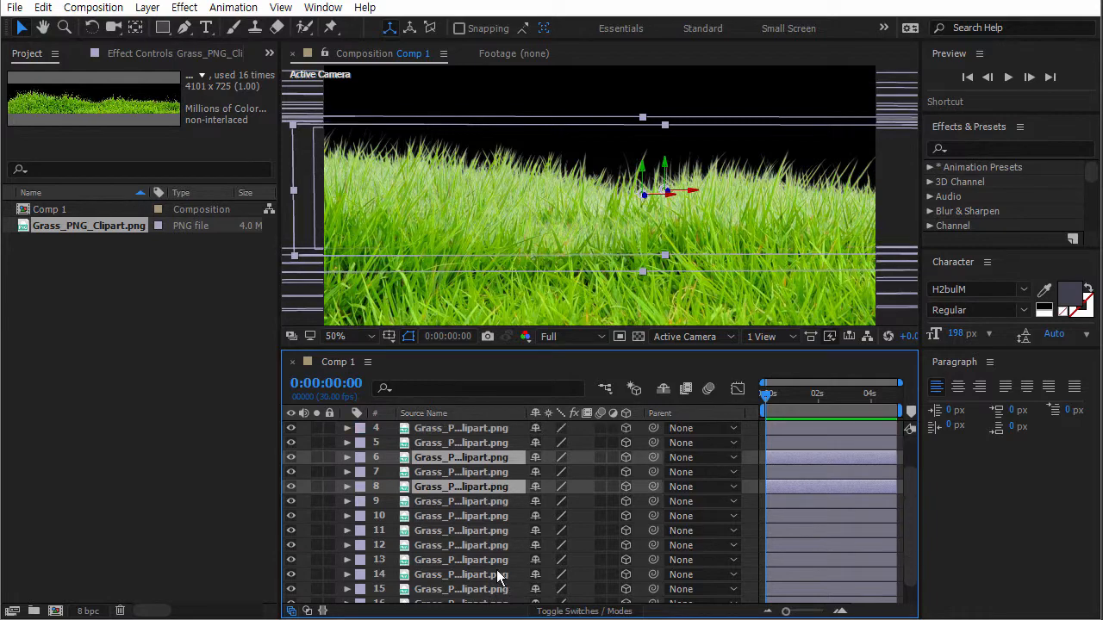
{"action": "left_click", "coordinate": [483, 575], "text": "ctrl"}
{"action": "left_click_drag", "start_coordinate": [704, 198], "coordinate": [920, 200]}
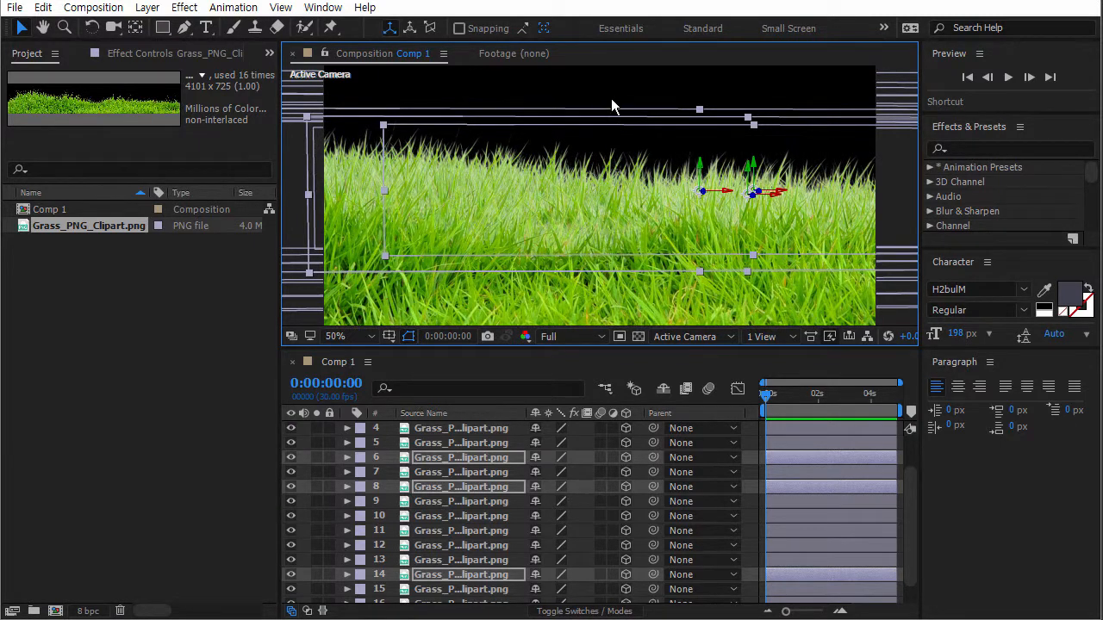
Inspect the grass up close and move the camera to frame the field more tightly.
{"action": "left_click", "coordinate": [678, 211]}
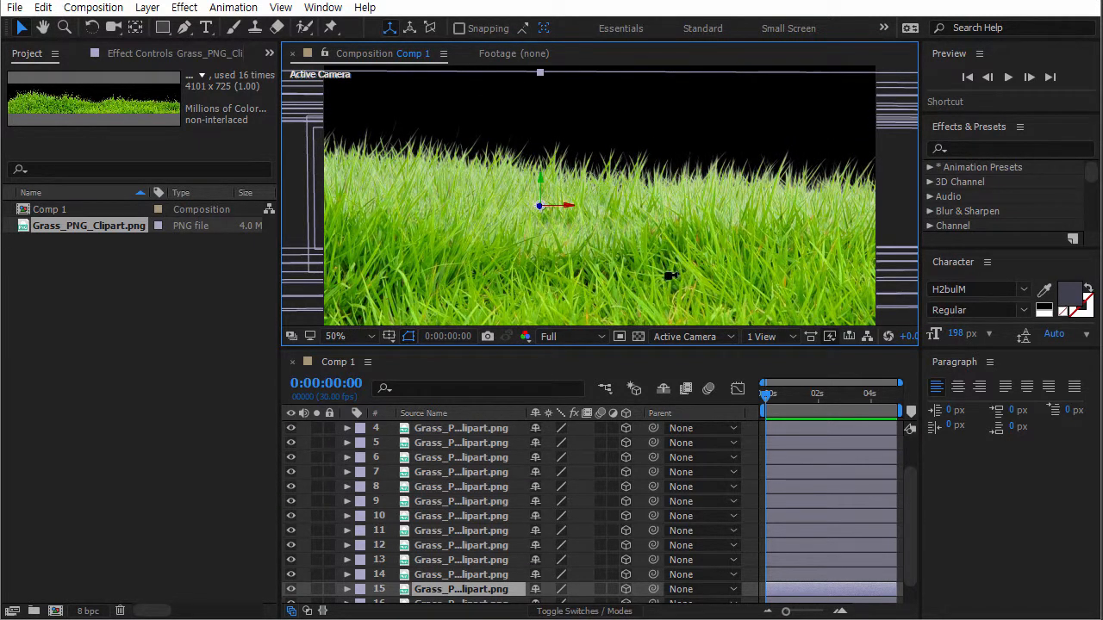
{"action": "key", "text": "c"}
{"action": "scroll", "coordinate": [687, 267], "scroll_direction": "up", "scroll_amount": 3}
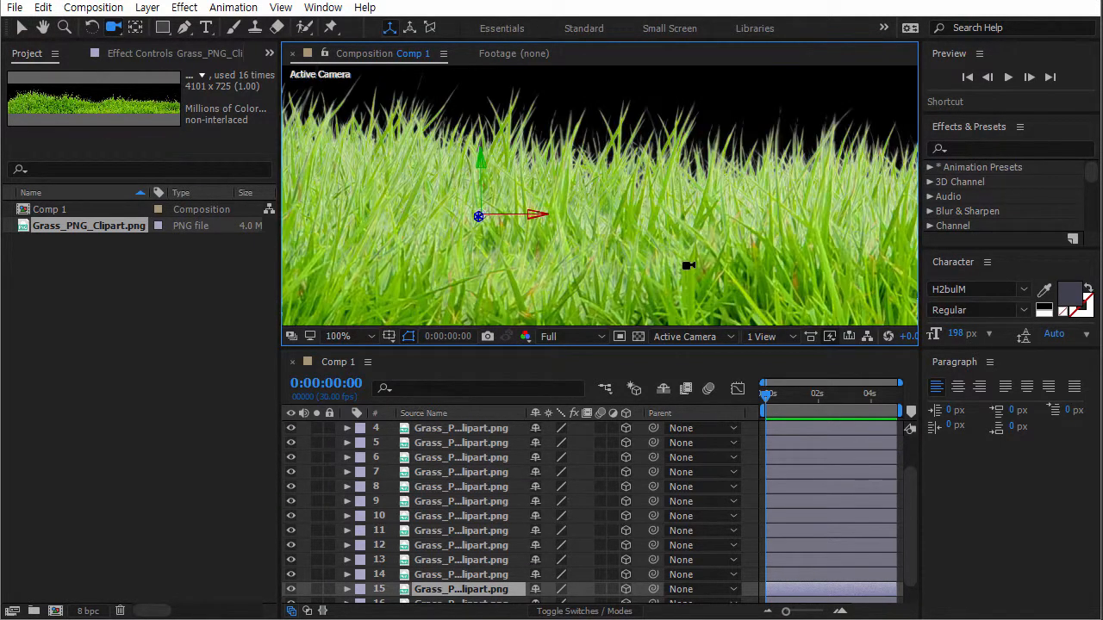
{"action": "scroll", "coordinate": [687, 266], "scroll_direction": "down", "scroll_amount": 3}
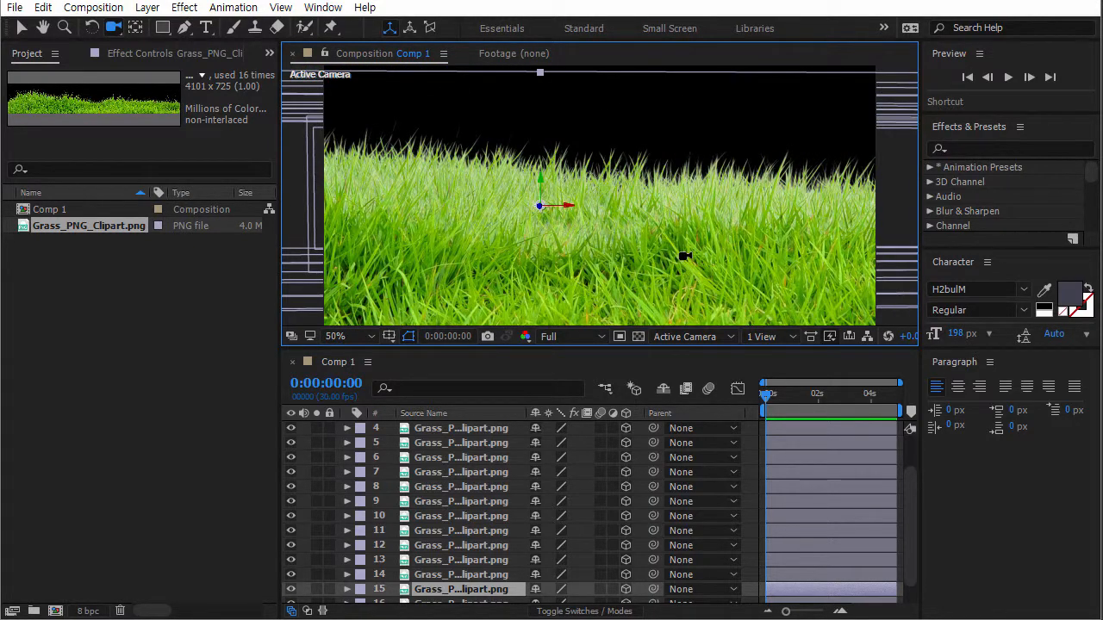
{"action": "mouse_move", "coordinate": [685, 256]}
{"action": "left_mouse_down"}
{"action": "mouse_move", "coordinate": [691, 138]}
{"action": "mouse_move", "coordinate": [694, 271]}
{"action": "mouse_move", "coordinate": [696, 112]}
{"action": "mouse_move", "coordinate": [697, 271]}
{"action": "mouse_move", "coordinate": [702, 186]}
{"action": "mouse_move", "coordinate": [700, 259]}
{"action": "mouse_move", "coordinate": [701, 197]}
{"action": "mouse_move", "coordinate": [689, 269]}
{"action": "left_mouse_up"}
{"action": "scroll", "coordinate": [649, 458], "scroll_direction": "up", "scroll_amount": 1}
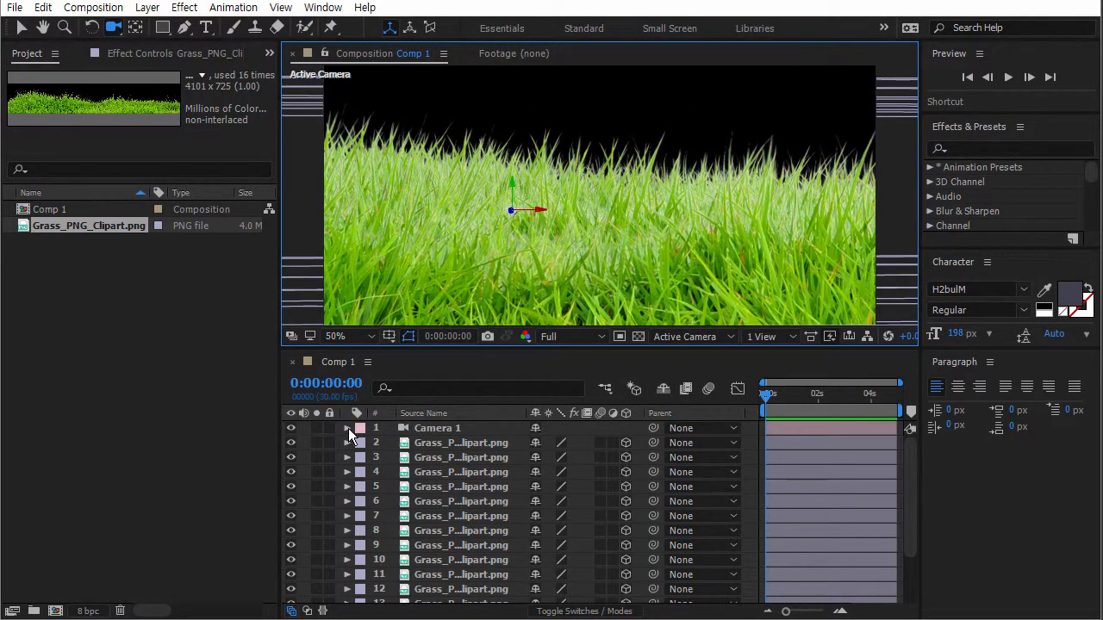
Reveal Camera 1's transform properties and set its Point of Interest Z value to -5.
{"action": "left_click", "coordinate": [440, 428]}
{"action": "key", "text": "p"}
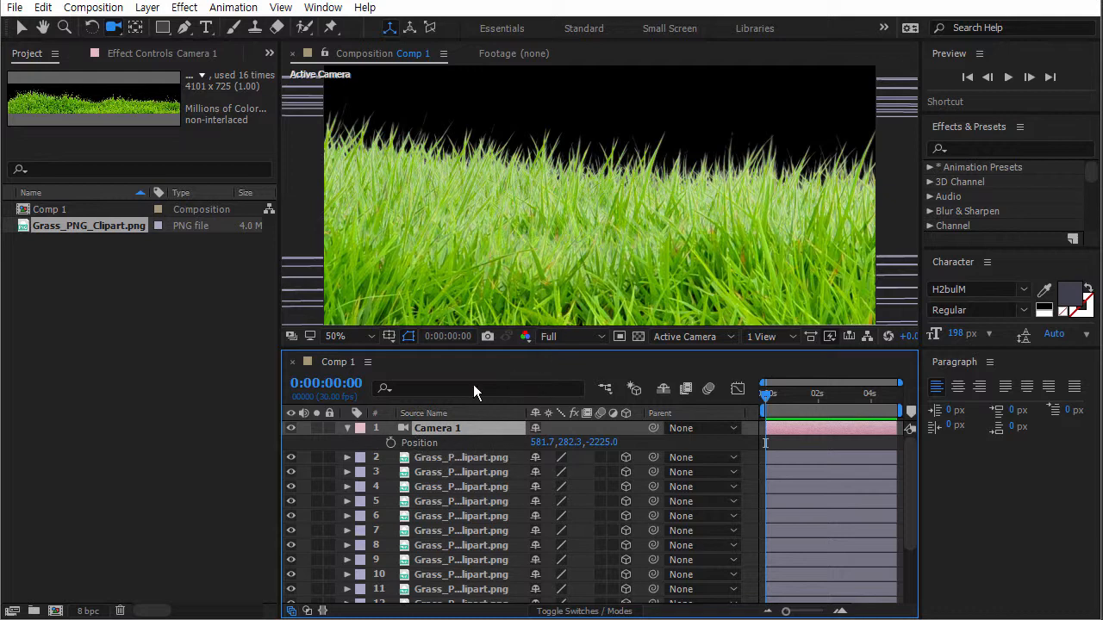
{"action": "left_click", "coordinate": [347, 428]}
{"action": "left_click", "coordinate": [347, 428]}
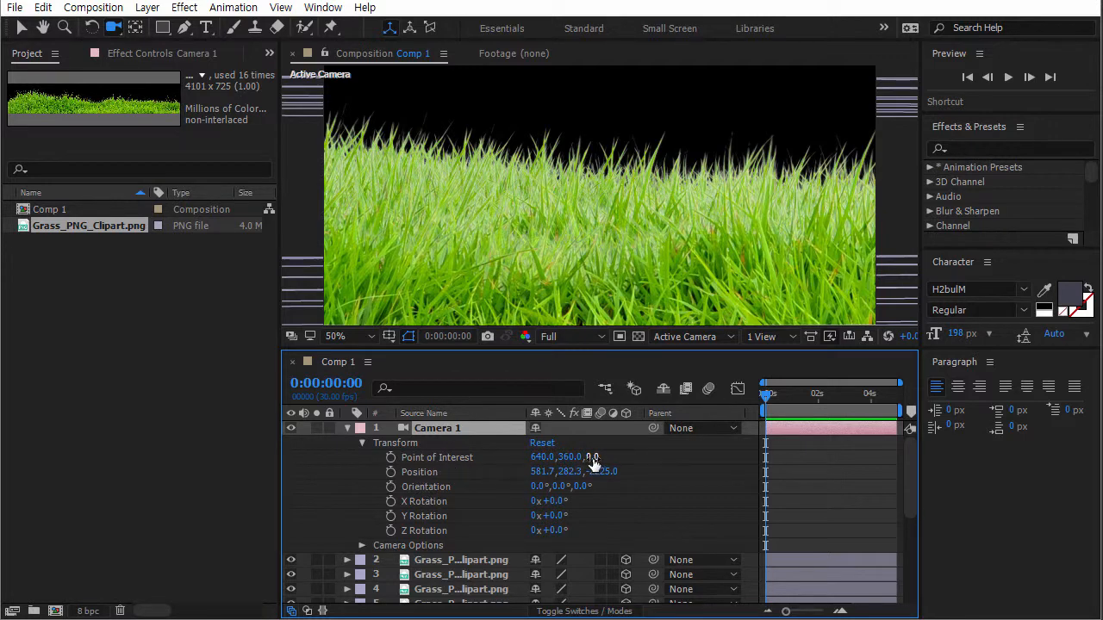
{"action": "mouse_move", "coordinate": [593, 458]}
{"action": "left_mouse_down"}
{"action": "mouse_move", "coordinate": [558, 457]}
{"action": "mouse_move", "coordinate": [589, 457]}
{"action": "left_mouse_up"}
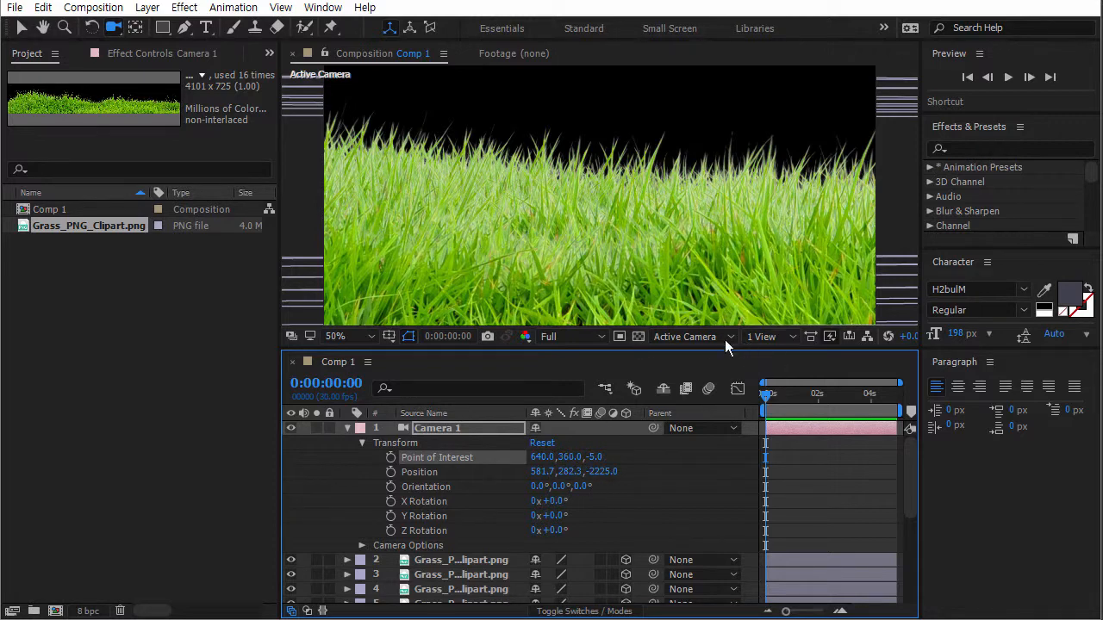
Switch the composition to the Top view at 6.25% magnification, framing the camera and all the grass rows.
{"action": "left_click", "coordinate": [702, 336]}
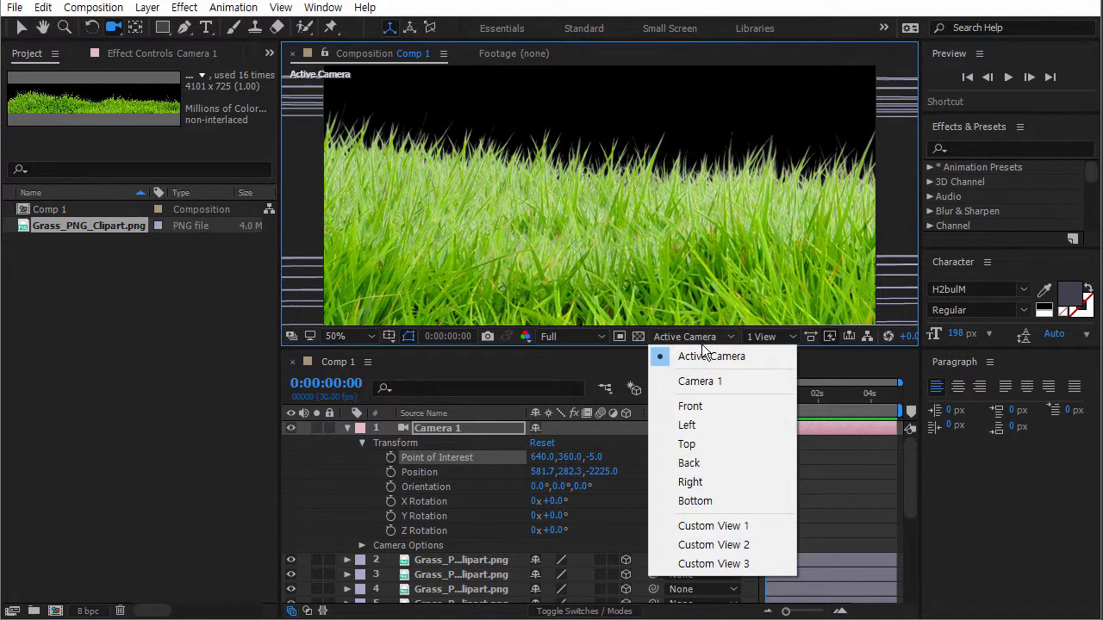
{"action": "left_click", "coordinate": [692, 442]}
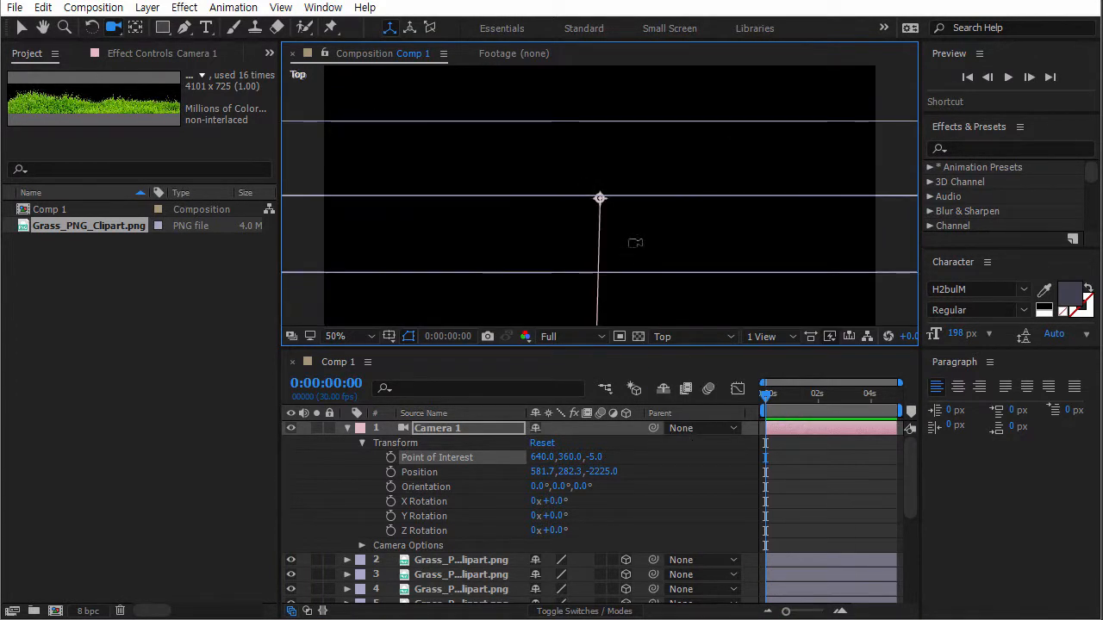
{"action": "scroll", "coordinate": [635, 242], "scroll_direction": "down", "scroll_amount": 7}
{"action": "scroll", "coordinate": [635, 242], "scroll_direction": "up", "scroll_amount": 1}
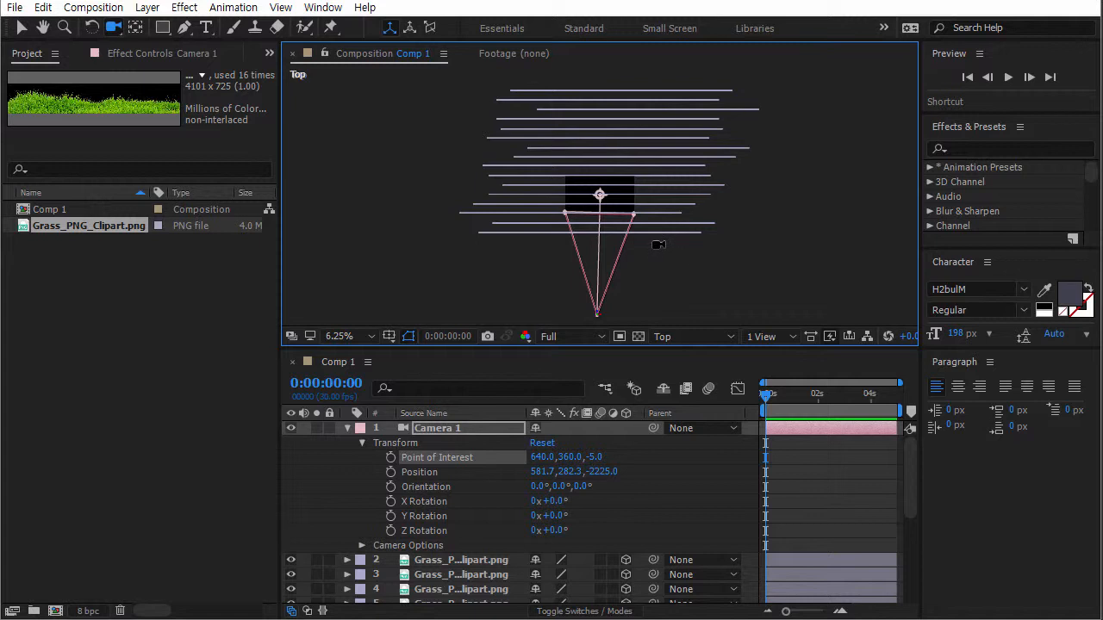
Move the camera's Point of Interest to X 560 in the Top view and try pulling the camera toward the grass rows.
{"action": "left_click", "coordinate": [21, 26]}
{"action": "mouse_move", "coordinate": [601, 198]}
{"action": "left_mouse_down"}
{"action": "mouse_move", "coordinate": [623, 204]}
{"action": "mouse_move", "coordinate": [579, 175]}
{"action": "mouse_move", "coordinate": [613, 155]}
{"action": "mouse_move", "coordinate": [584, 169]}
{"action": "mouse_move", "coordinate": [602, 169]}
{"action": "mouse_move", "coordinate": [595, 203]}
{"action": "mouse_move", "coordinate": [608, 186]}
{"action": "mouse_move", "coordinate": [596, 241]}
{"action": "mouse_move", "coordinate": [596, 196]}
{"action": "left_mouse_up"}
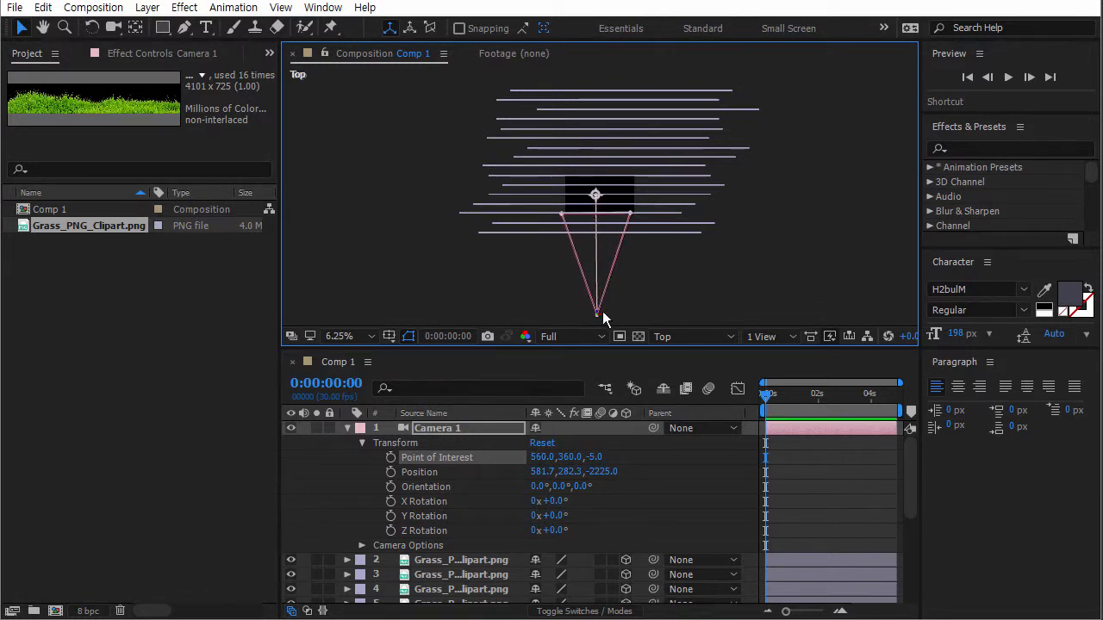
{"action": "left_click", "coordinate": [419, 473]}
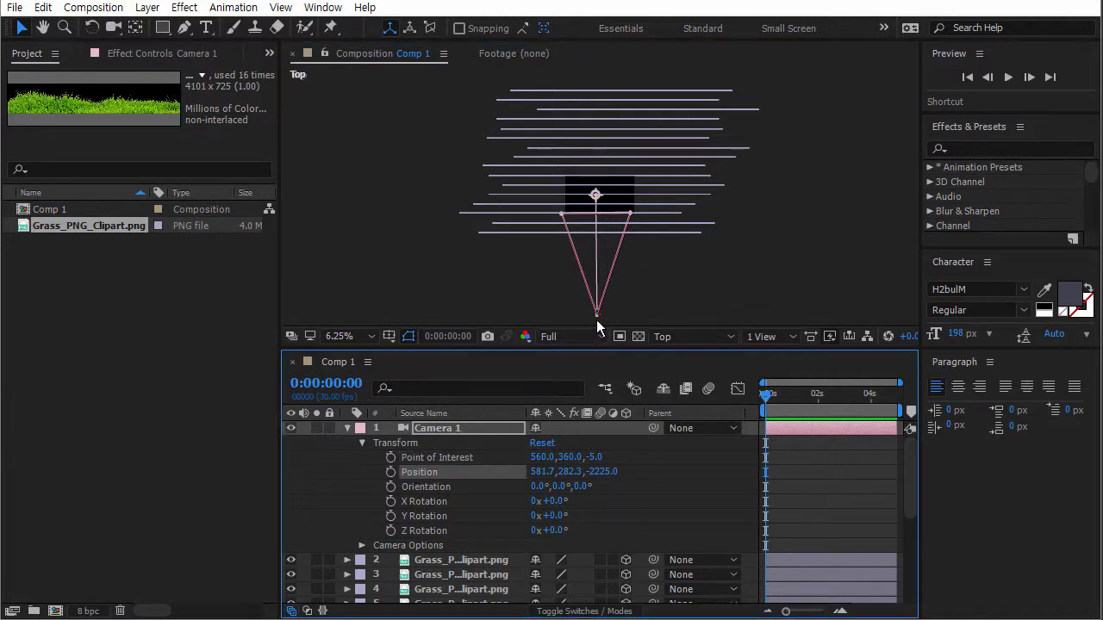
{"action": "left_click_drag", "start_coordinate": [597, 315], "coordinate": [597, 204]}
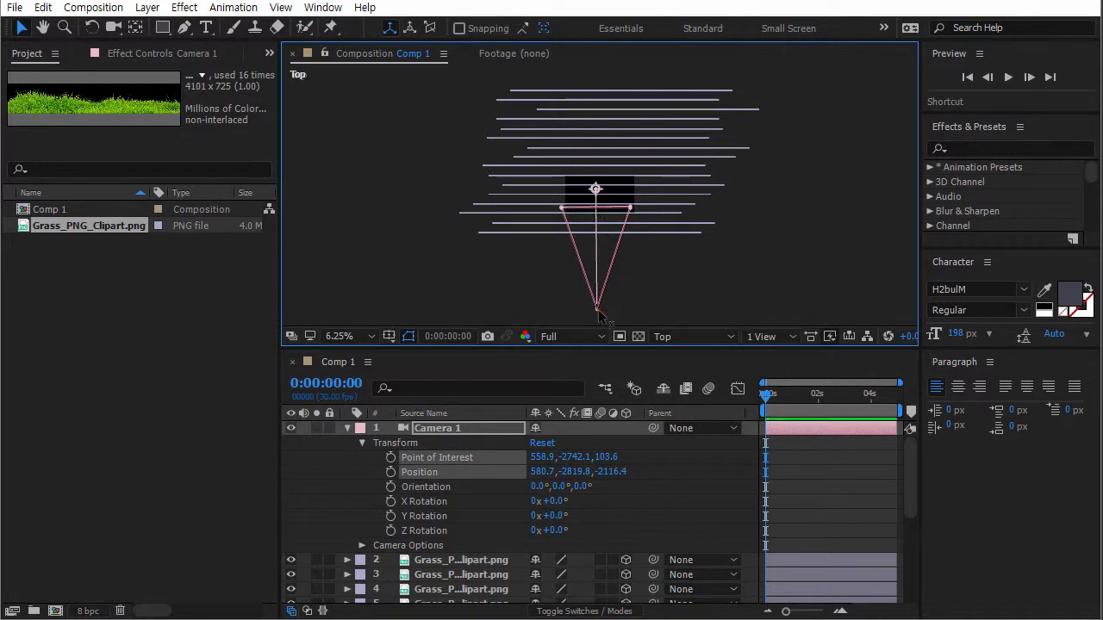
{"action": "mouse_move", "coordinate": [608, 311]}
{"action": "left_mouse_down"}
{"action": "mouse_move", "coordinate": [657, 312]}
{"action": "mouse_move", "coordinate": [591, 323]}
{"action": "mouse_move", "coordinate": [593, 226]}
{"action": "left_mouse_up"}
{"action": "left_click", "coordinate": [436, 473]}
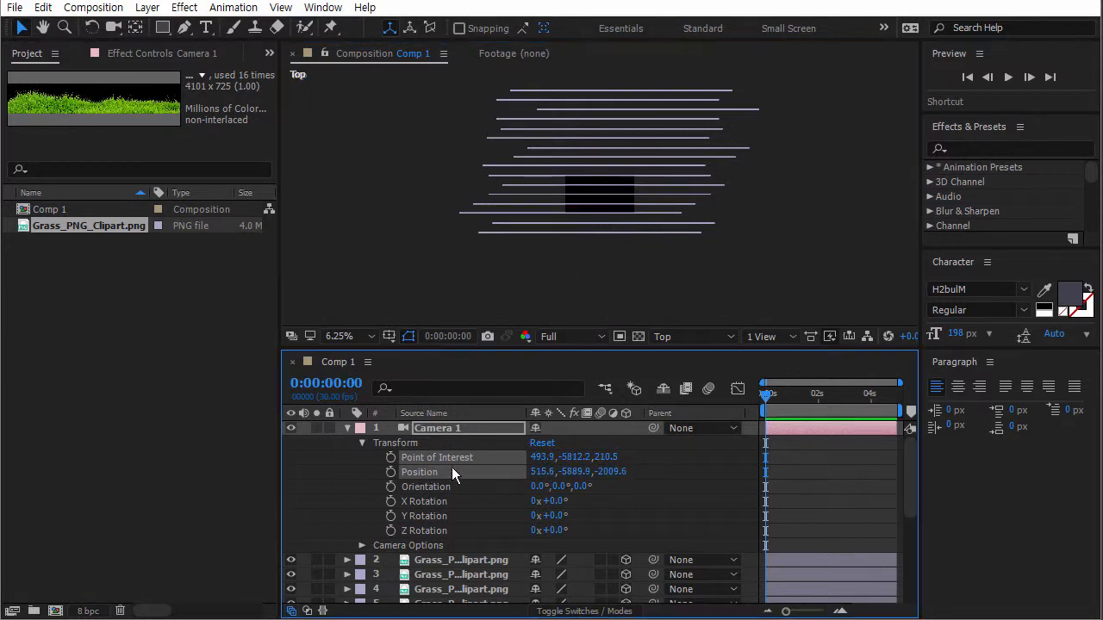
{"action": "key", "text": "ctrl+z"}
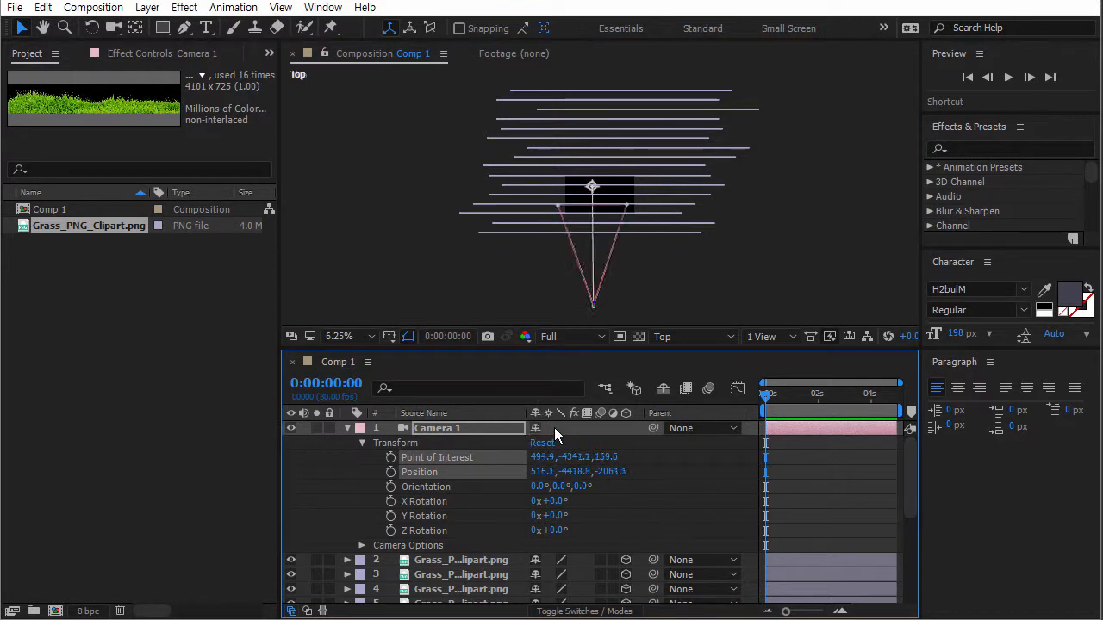
Move Camera 1 slightly closer to the grass rows in the Top view at 12.5% magnification.
{"action": "left_click", "coordinate": [648, 303]}
{"action": "scroll", "coordinate": [648, 300], "scroll_direction": "up", "scroll_amount": 1}
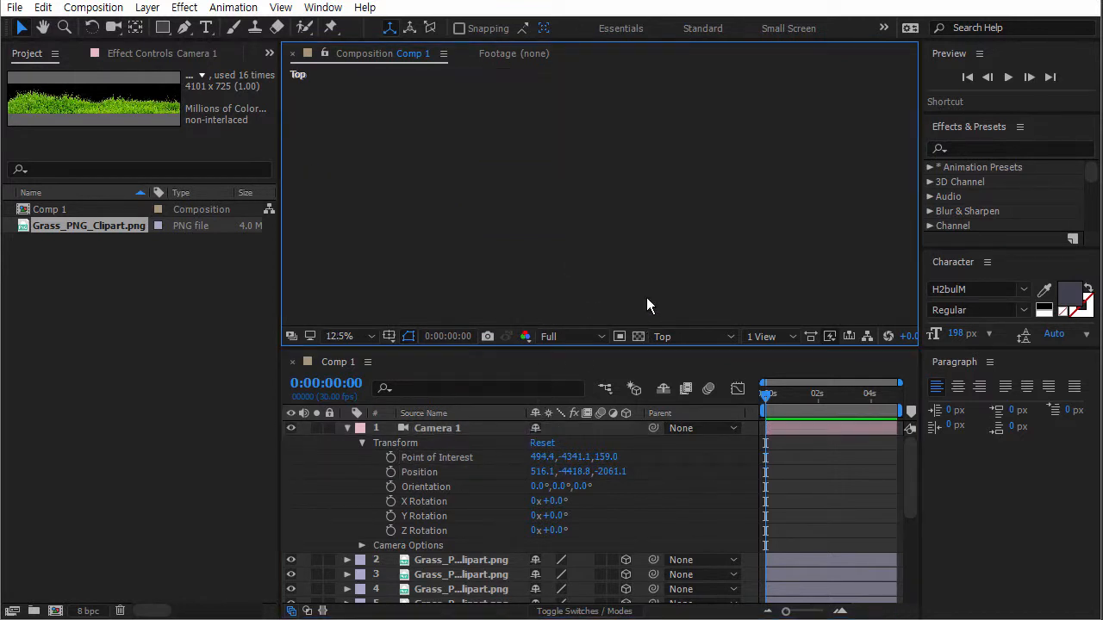
{"action": "left_click", "coordinate": [541, 315]}
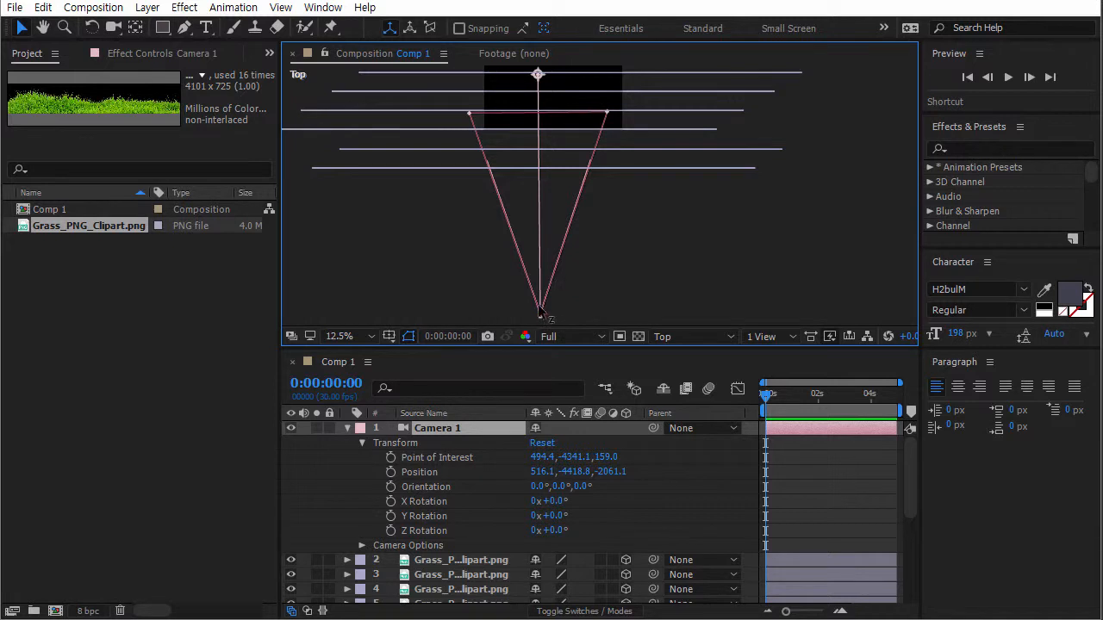
{"action": "mouse_move", "coordinate": [542, 315]}
{"action": "left_mouse_down"}
{"action": "mouse_move", "coordinate": [544, 172]}
{"action": "mouse_move", "coordinate": [533, 303]}
{"action": "left_mouse_up"}
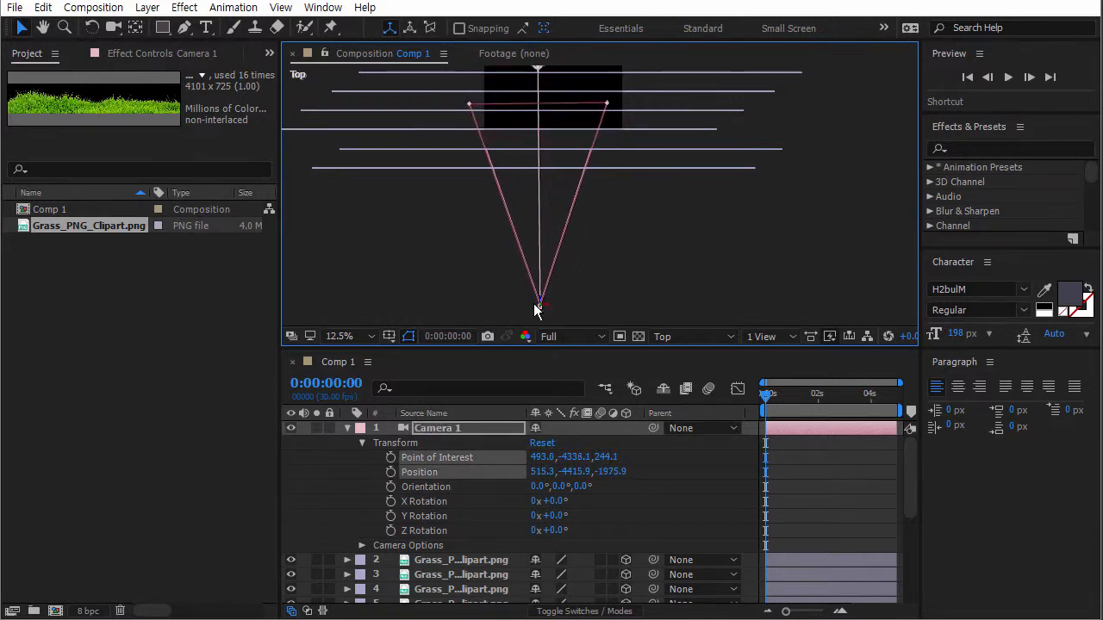
Adjust the camera's Position Z value to -1750.9 in the Top view.
{"action": "left_click", "coordinate": [543, 472]}
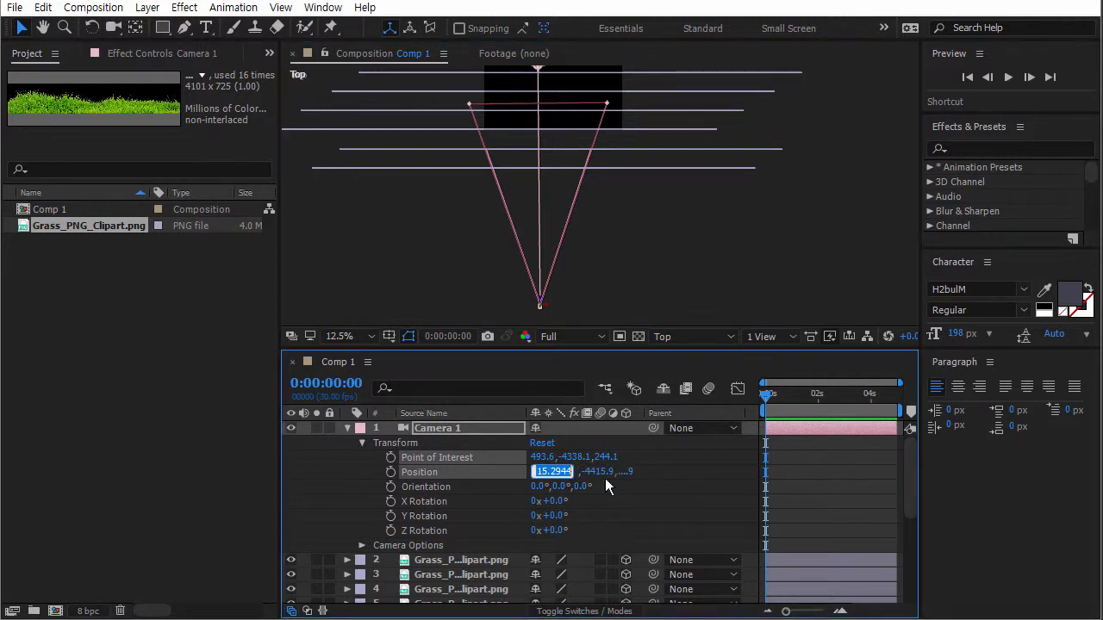
{"action": "left_click", "coordinate": [628, 480]}
{"action": "left_click_drag", "start_coordinate": [617, 476], "coordinate": [643, 315]}
{"action": "key", "text": "comma"}
{"action": "key", "text": "comma"}
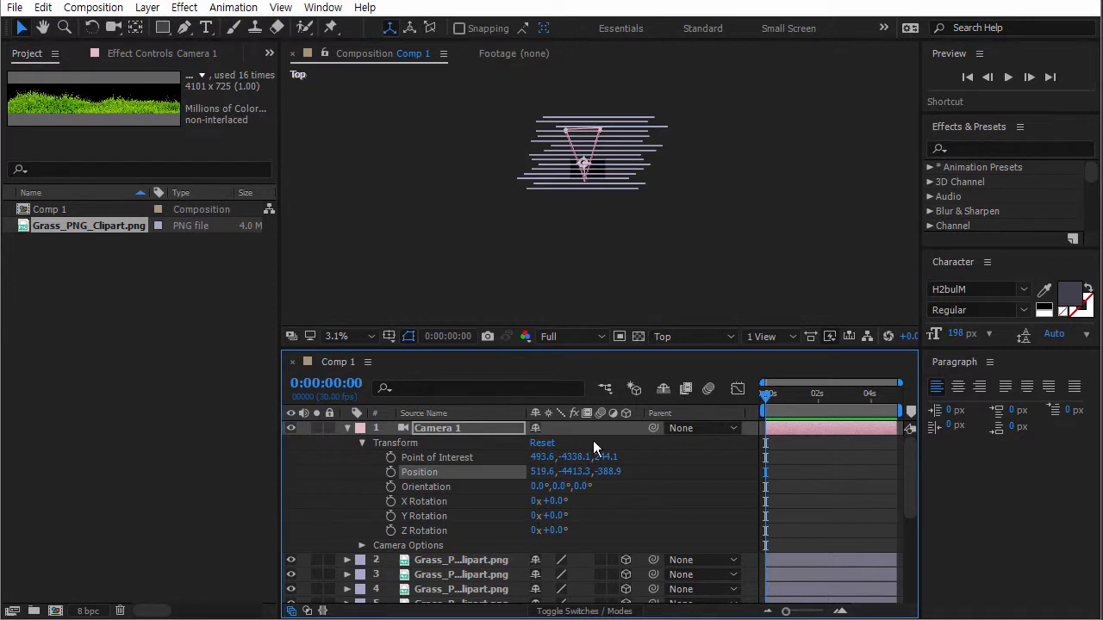
{"action": "left_click_drag", "start_coordinate": [608, 475], "coordinate": [695, 465]}
{"action": "key", "text": "period"}
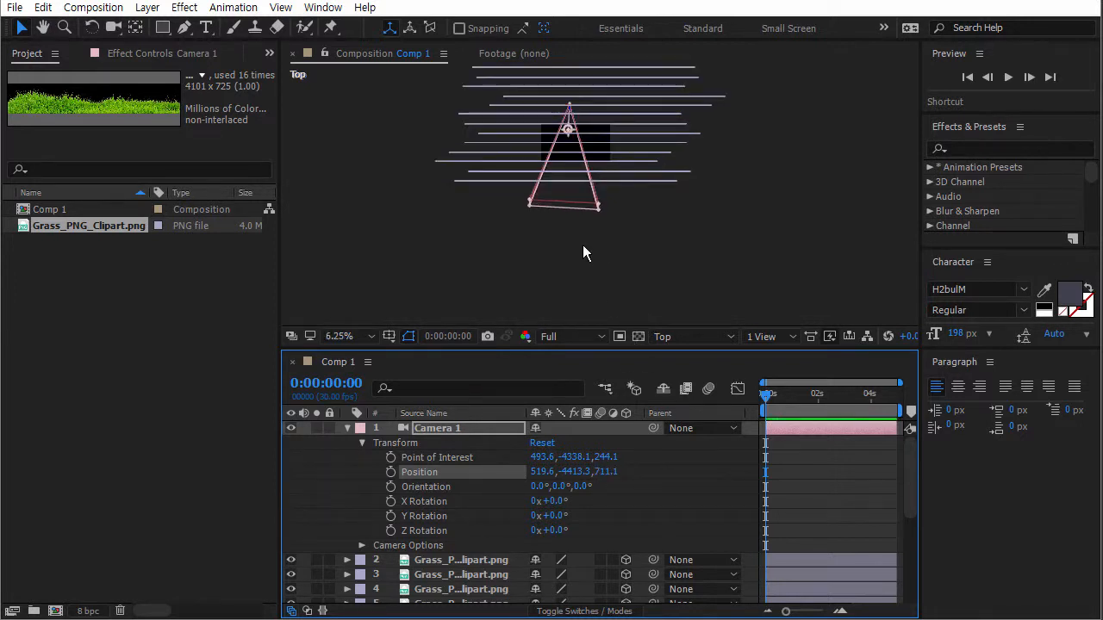
{"action": "left_click_drag", "start_coordinate": [608, 472], "coordinate": [300, 409]}
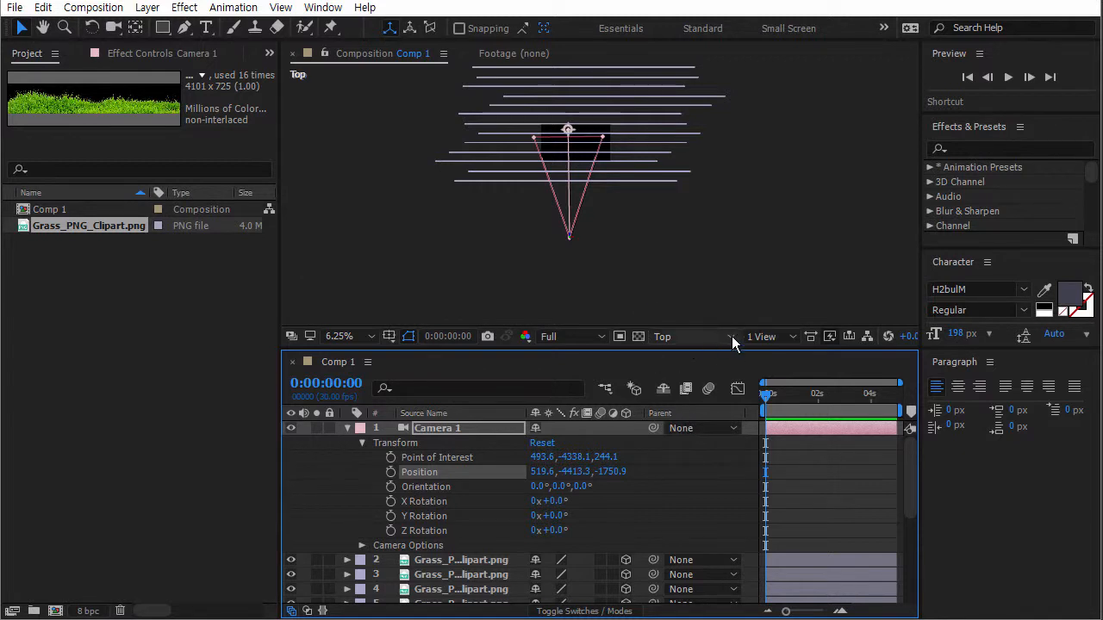
Switch to the Active Camera view and track the camera down toward the grass layers with the camera tool.
{"action": "left_click", "coordinate": [782, 341]}
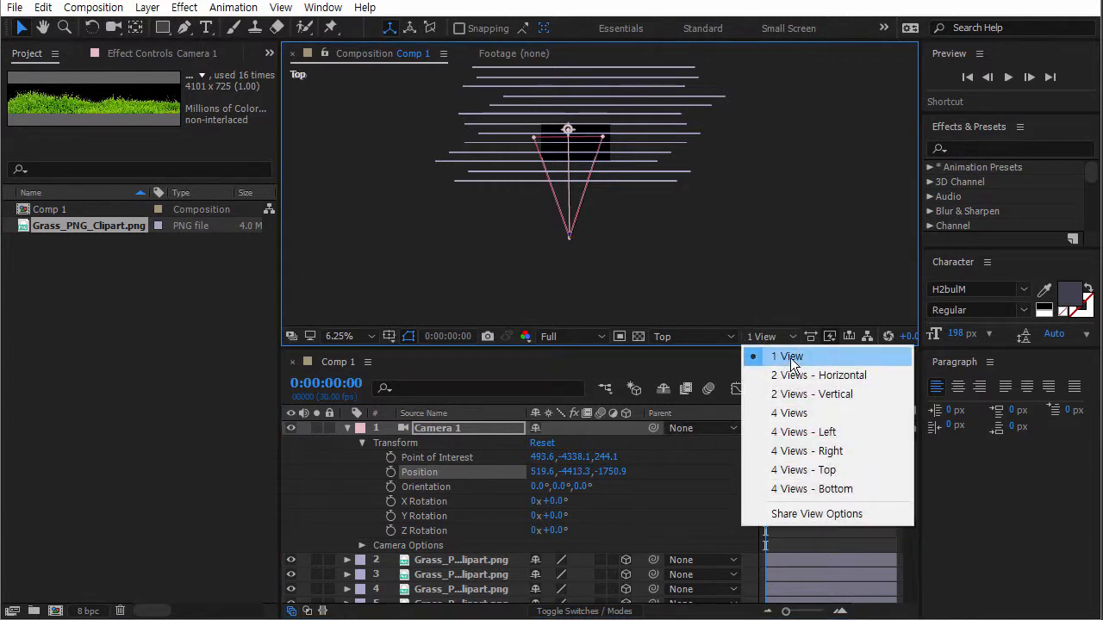
{"action": "left_click", "coordinate": [677, 335]}
{"action": "left_click", "coordinate": [690, 356]}
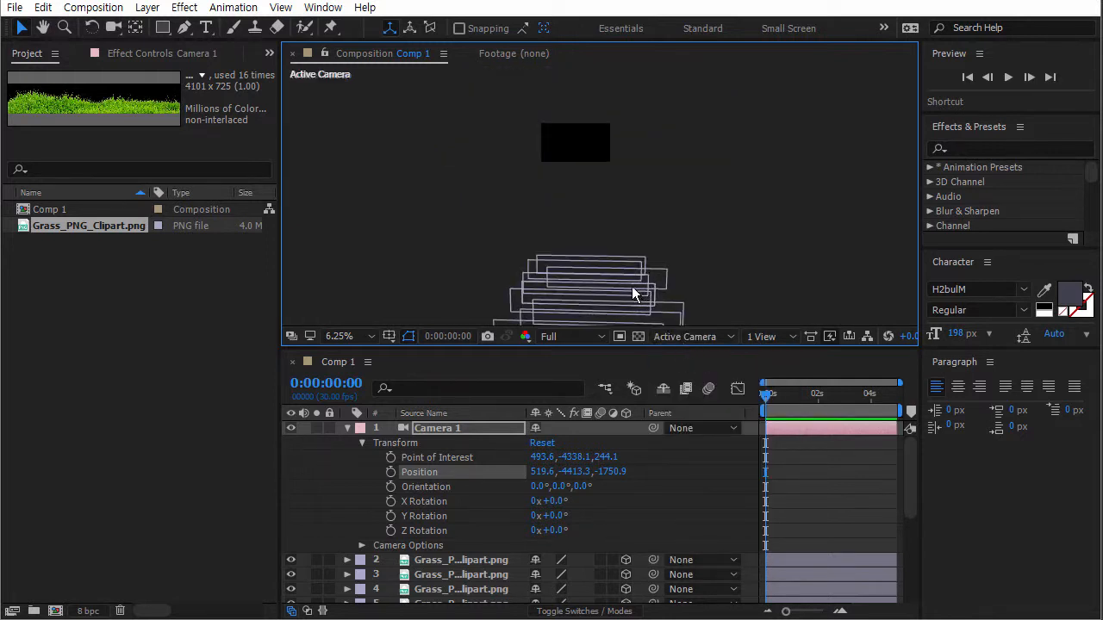
{"action": "key", "text": "c"}
{"action": "left_click_drag", "start_coordinate": [650, 293], "coordinate": [654, 119]}
{"action": "scroll", "coordinate": [638, 198], "scroll_direction": "down", "scroll_amount": 1}
{"action": "scroll", "coordinate": [638, 197], "scroll_direction": "up", "scroll_amount": 3}
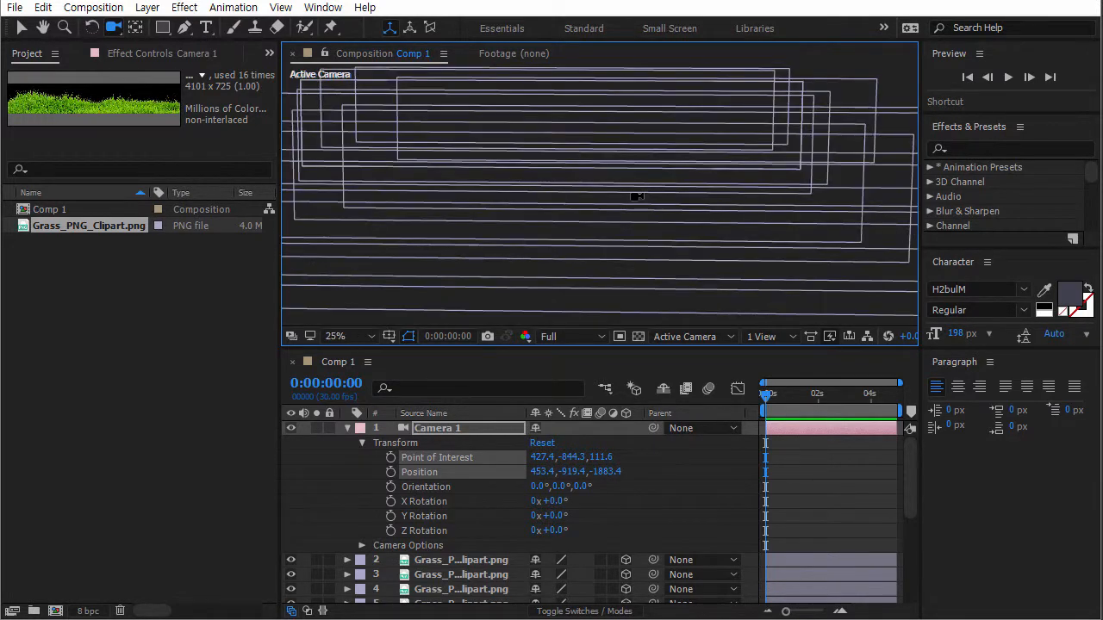
Orbit the camera to look steeply down on the grass rows and shift it along the field.
{"action": "scroll", "coordinate": [638, 198], "scroll_direction": "down", "scroll_amount": 3}
{"action": "left_click_drag", "start_coordinate": [630, 217], "coordinate": [569, 231]}
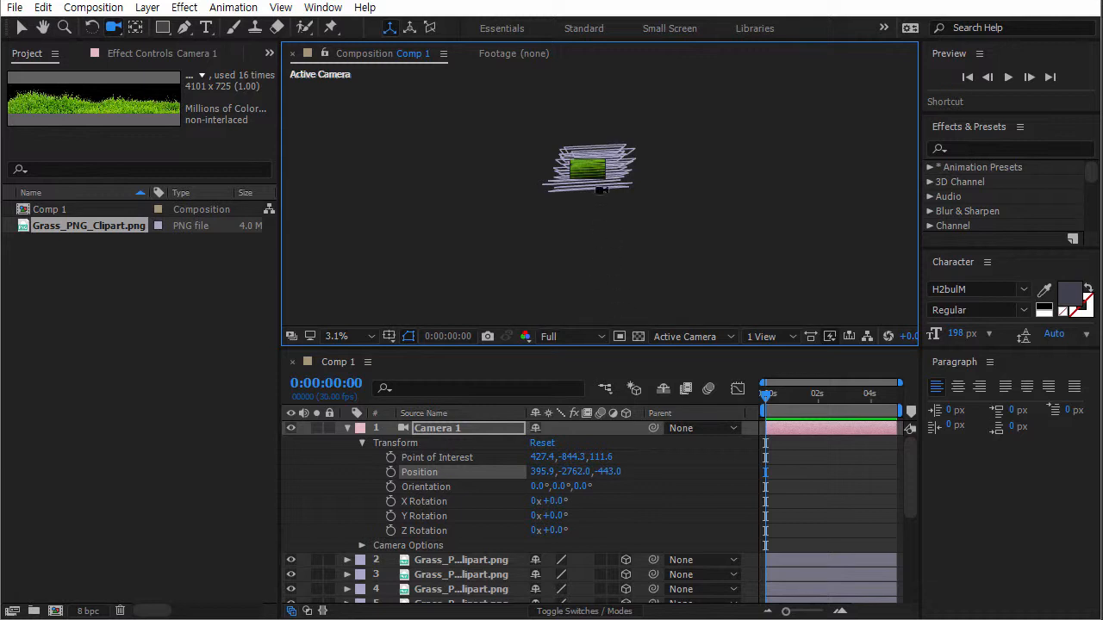
{"action": "key", "text": "period"}
{"action": "key", "text": "period"}
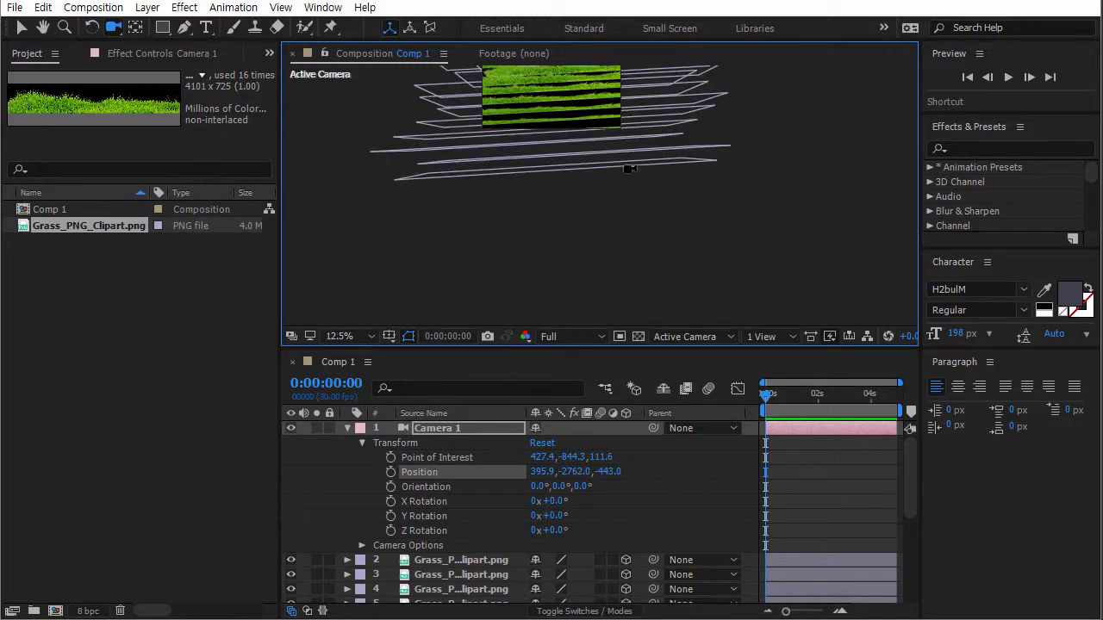
{"action": "left_click_drag", "start_coordinate": [630, 169], "coordinate": [644, 190]}
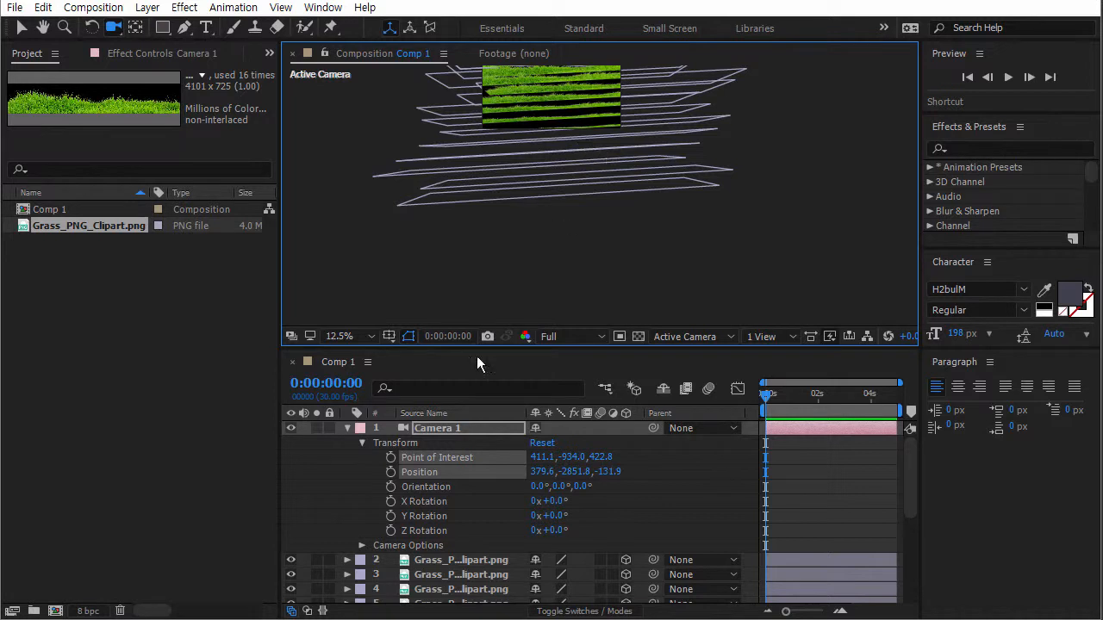
Delete the Camera 1 layer from the composition.
{"action": "left_click", "coordinate": [338, 466]}
{"action": "left_click", "coordinate": [432, 430]}
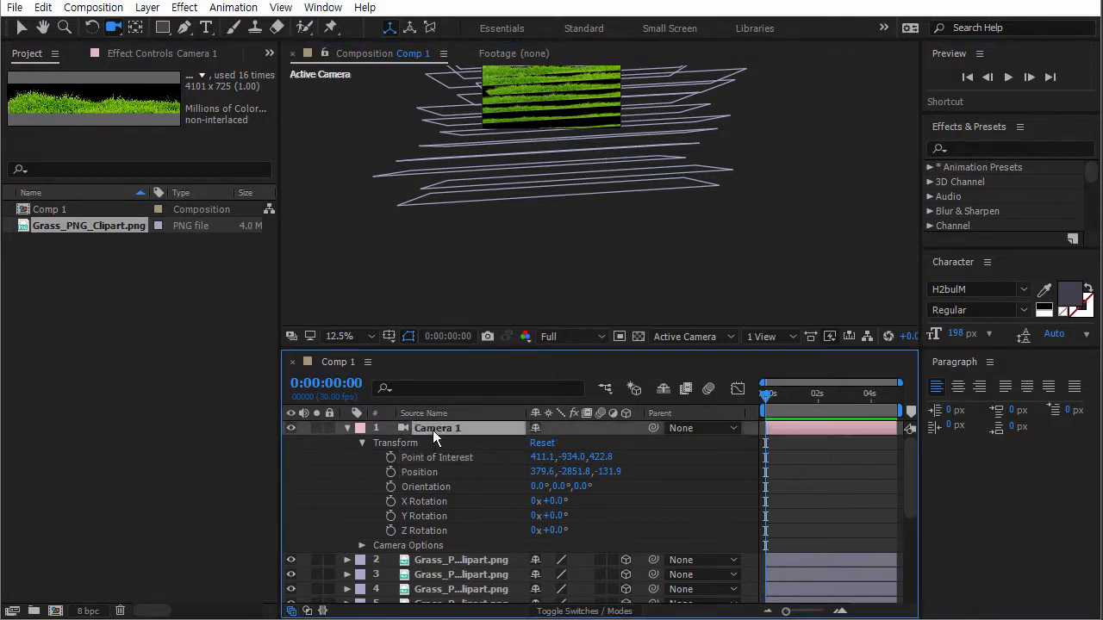
{"action": "key", "text": "Delete"}
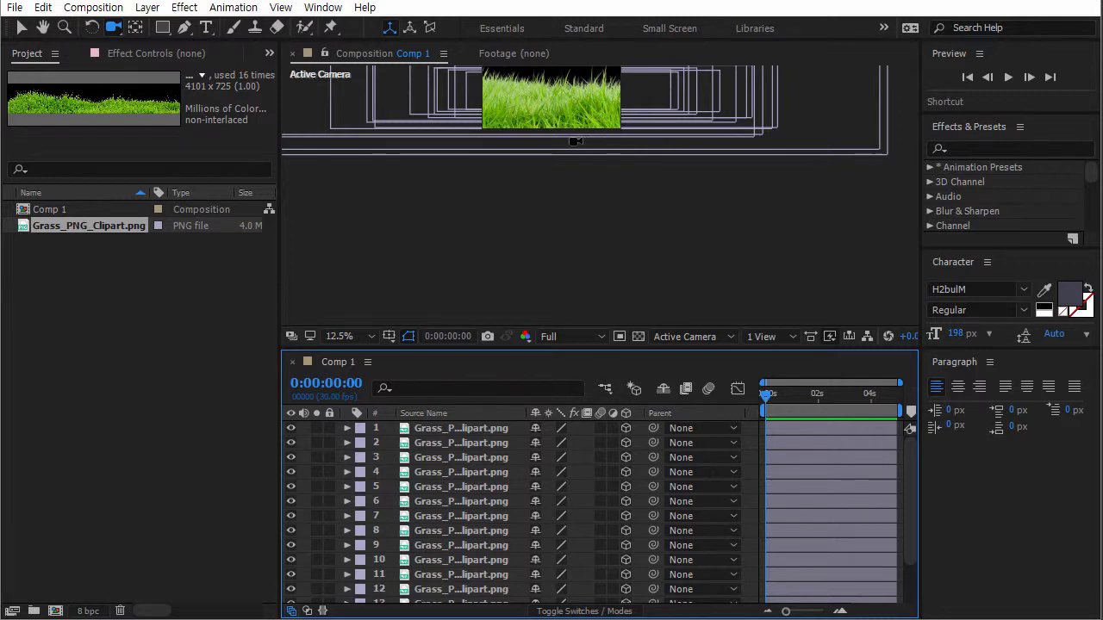
Fit the whole composition frame in the viewer.
{"action": "key", "text": "space"}
{"action": "left_click_drag", "start_coordinate": [564, 140], "coordinate": [591, 199]}
{"action": "scroll", "coordinate": [598, 242], "scroll_direction": "up", "scroll_amount": 1}
{"action": "left_click", "coordinate": [357, 336]}
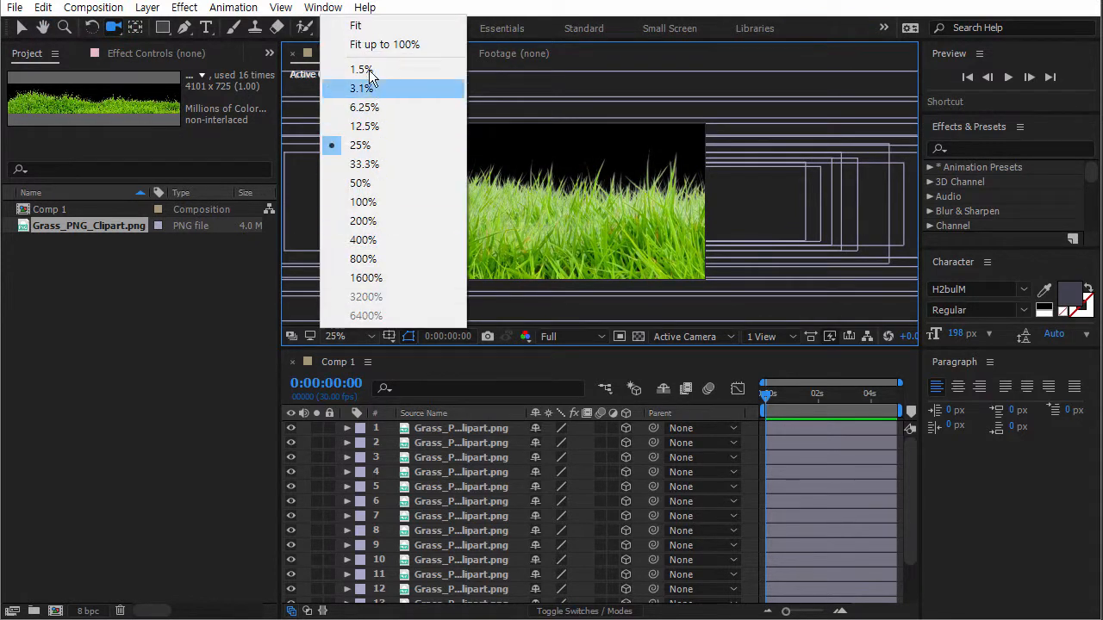
{"action": "left_click", "coordinate": [358, 27]}
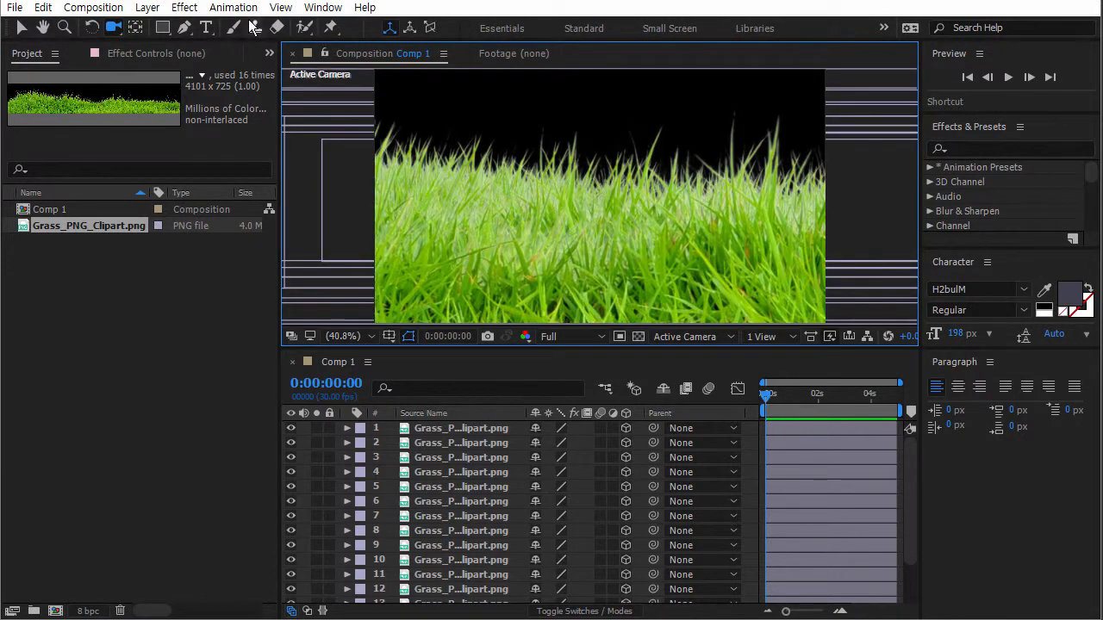
Add a new camera layer to the composition.
{"action": "left_click", "coordinate": [148, 7]}
{"action": "mouse_move", "coordinate": [457, 3]}
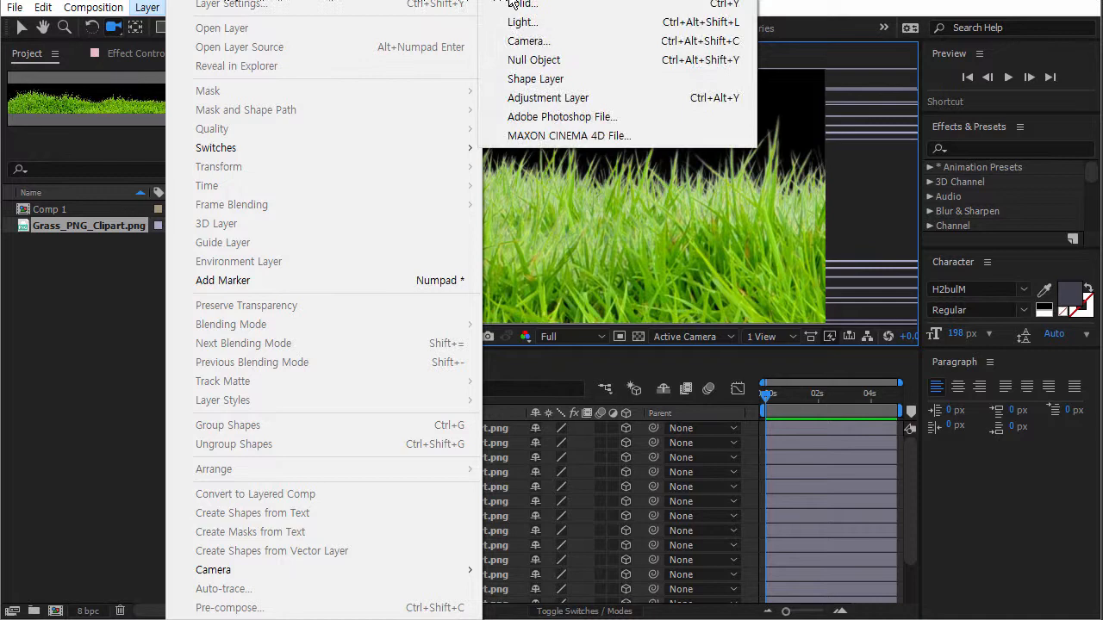
{"action": "left_click", "coordinate": [528, 41]}
{"action": "left_click", "coordinate": [434, 524]}
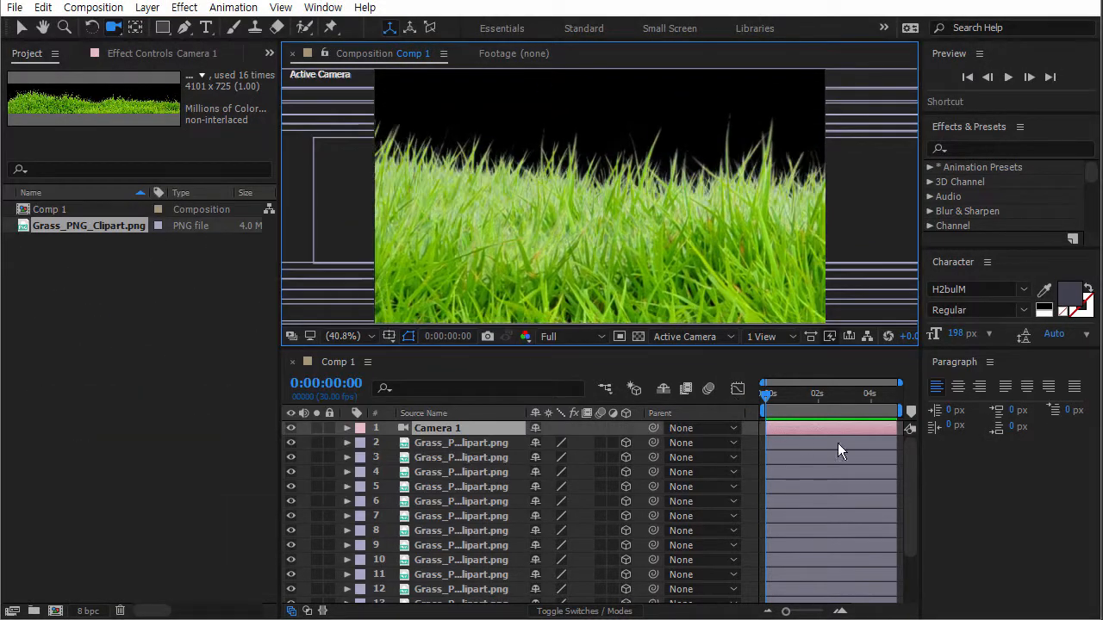
Hide the timeline's Parent column and close the Paragraph panel to widen the timeline.
{"action": "right_click", "coordinate": [683, 413]}
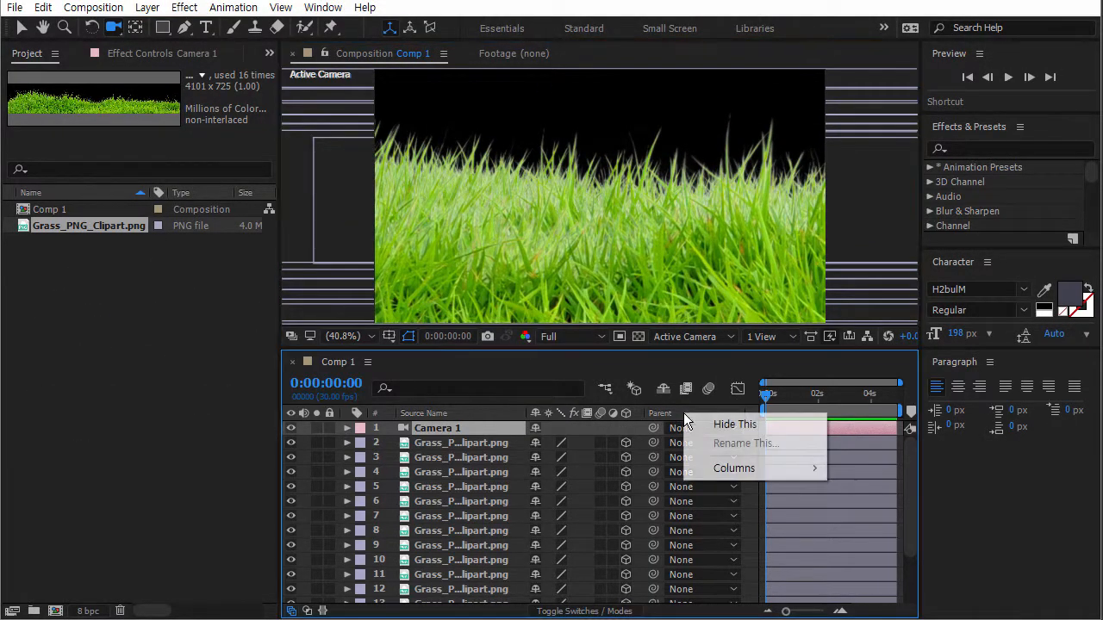
{"action": "left_click", "coordinate": [731, 425]}
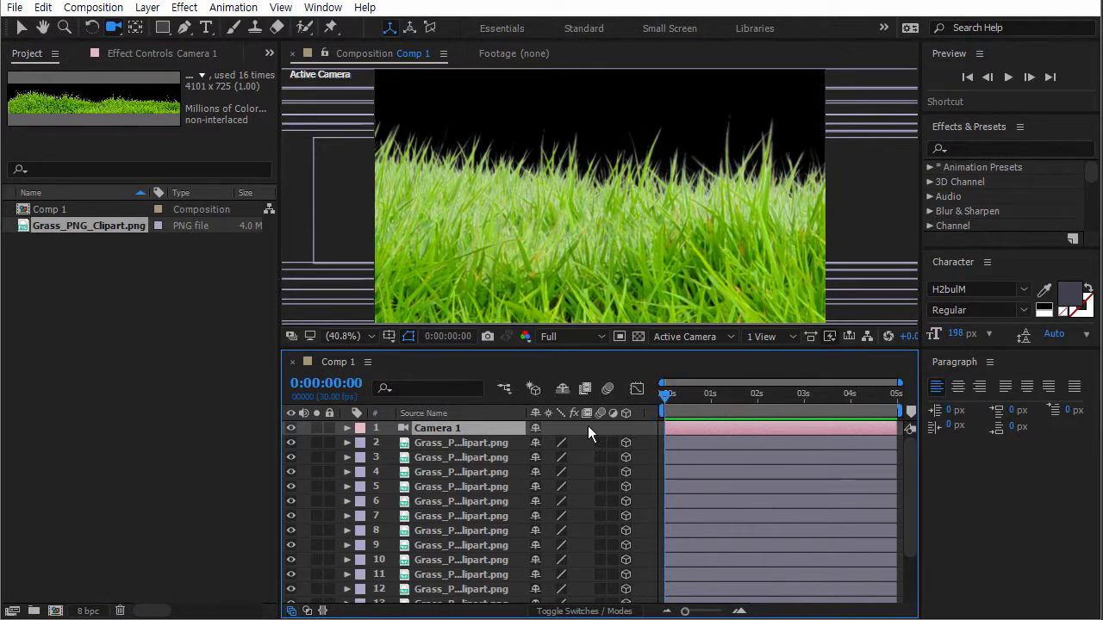
{"action": "right_click", "coordinate": [966, 360]}
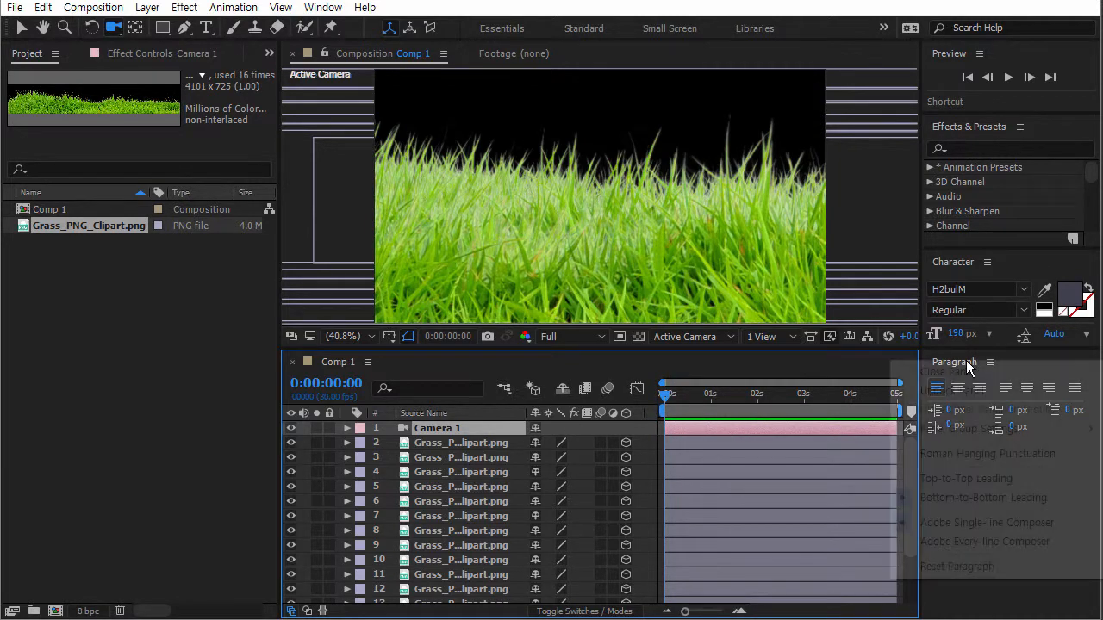
{"action": "left_click", "coordinate": [915, 371]}
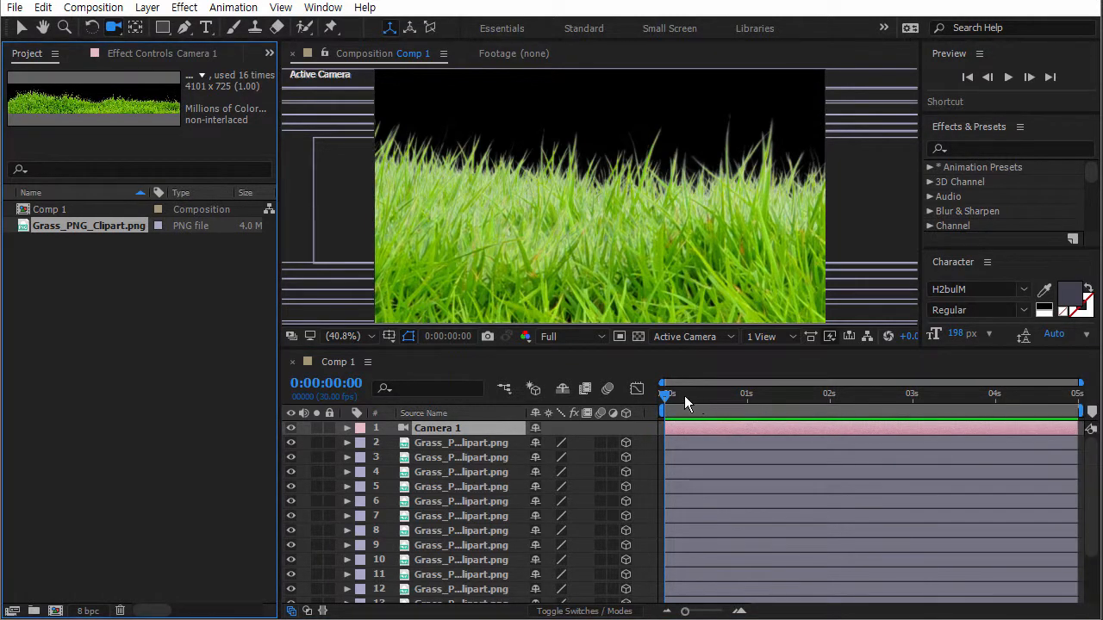
Reveal the new camera's transform properties and enable keyframing for Point of Interest and Position at 0:00:00:00.
{"action": "mouse_move", "coordinate": [666, 394]}
{"action": "left_mouse_down"}
{"action": "mouse_move", "coordinate": [749, 394]}
{"action": "mouse_move", "coordinate": [664, 394]}
{"action": "left_mouse_up"}
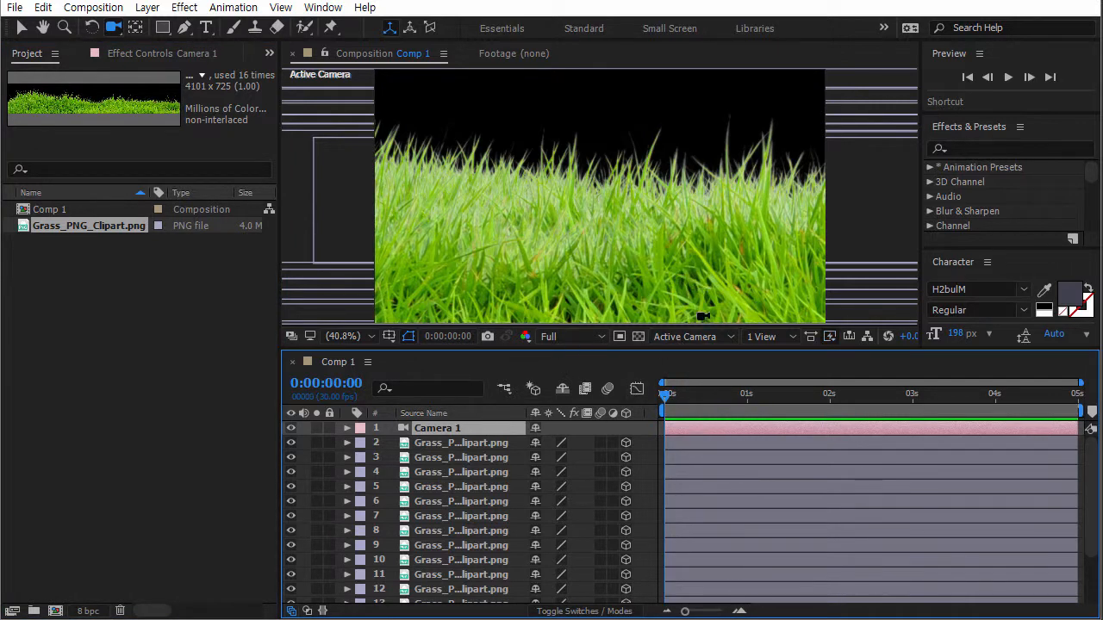
{"action": "left_click", "coordinate": [347, 428]}
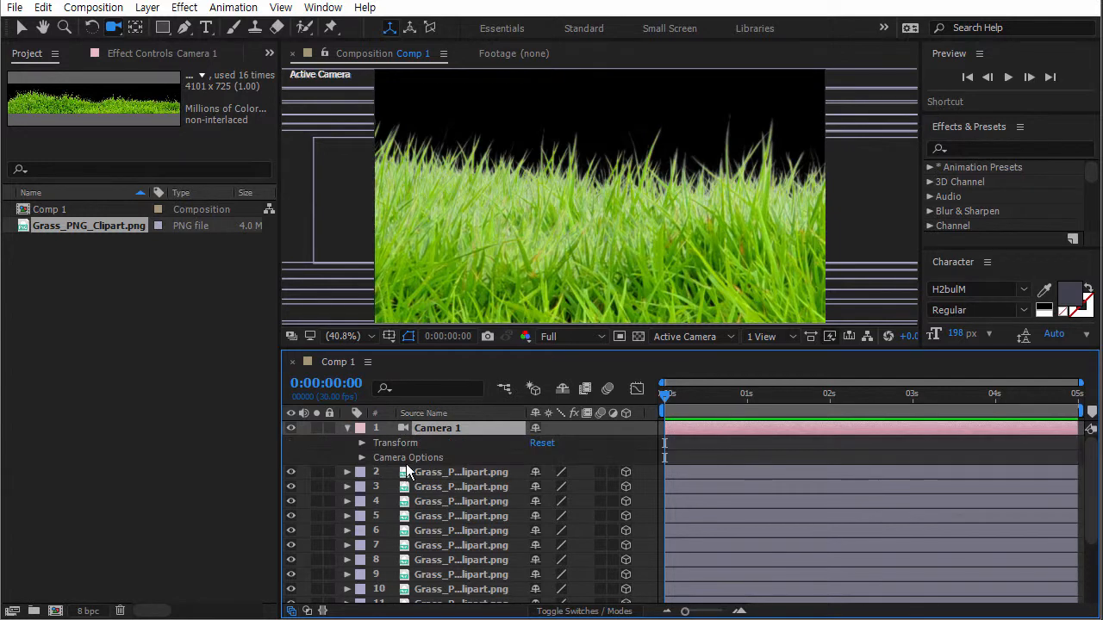
{"action": "left_click", "coordinate": [362, 443]}
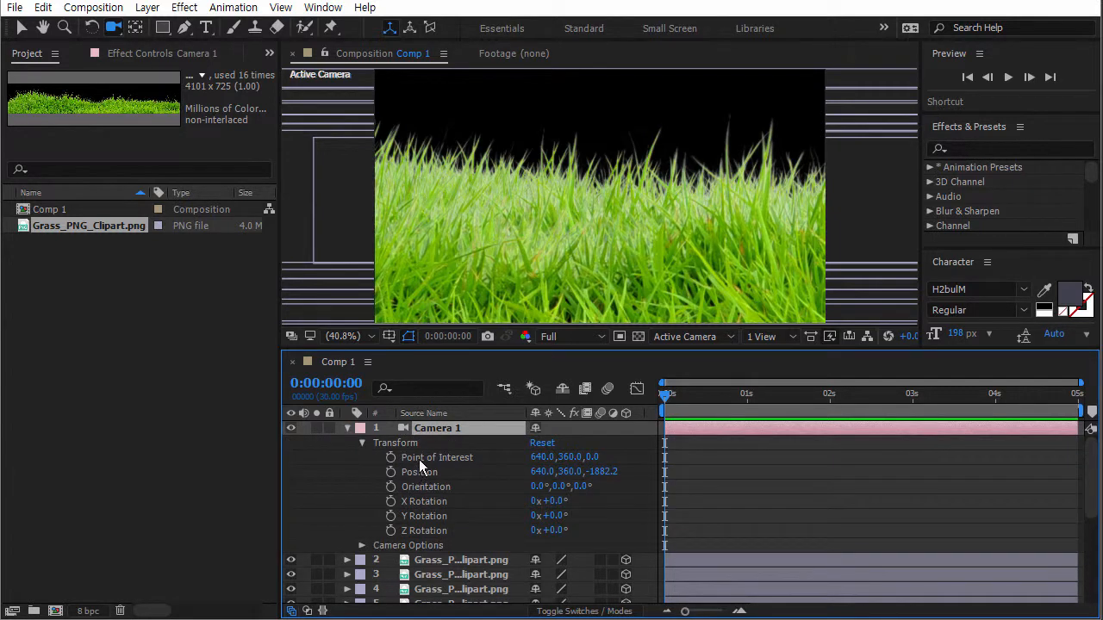
{"action": "left_click", "coordinate": [416, 459]}
{"action": "left_click", "coordinate": [459, 474]}
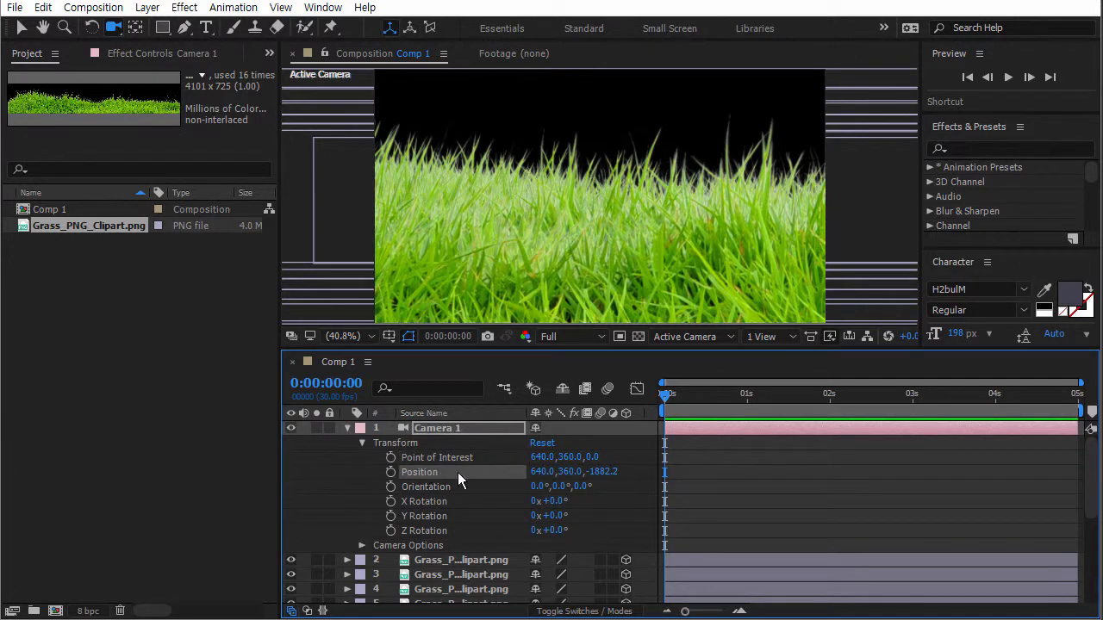
{"action": "left_click", "coordinate": [391, 458]}
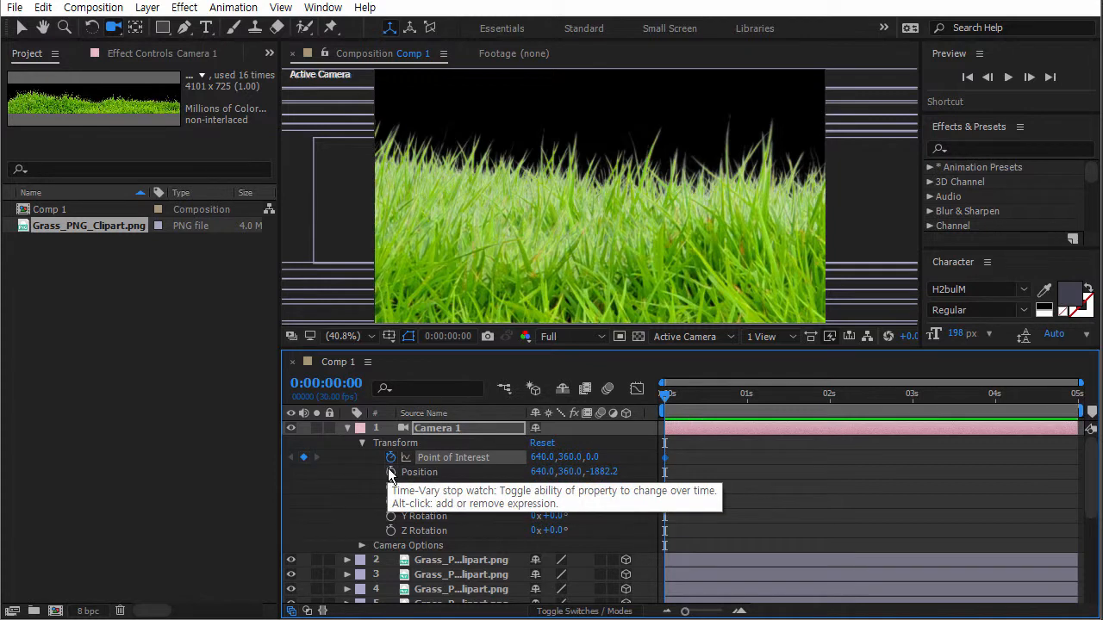
{"action": "left_click", "coordinate": [390, 472]}
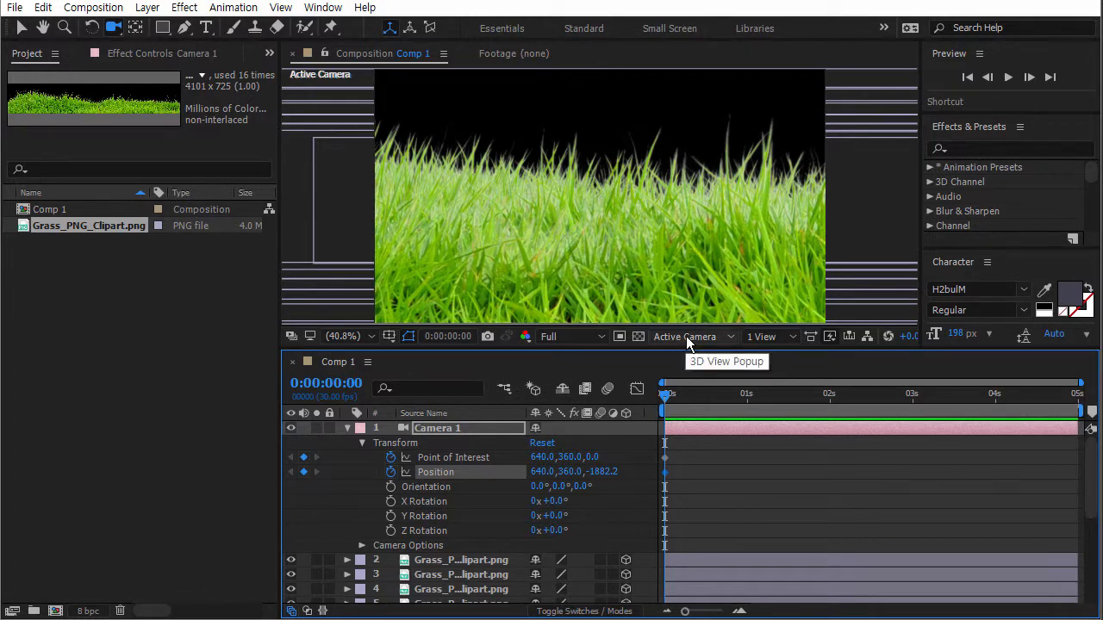
Split the composition viewer into two horizontal views showing Top and Active Camera.
{"action": "left_click", "coordinate": [764, 338]}
{"action": "left_click", "coordinate": [786, 375]}
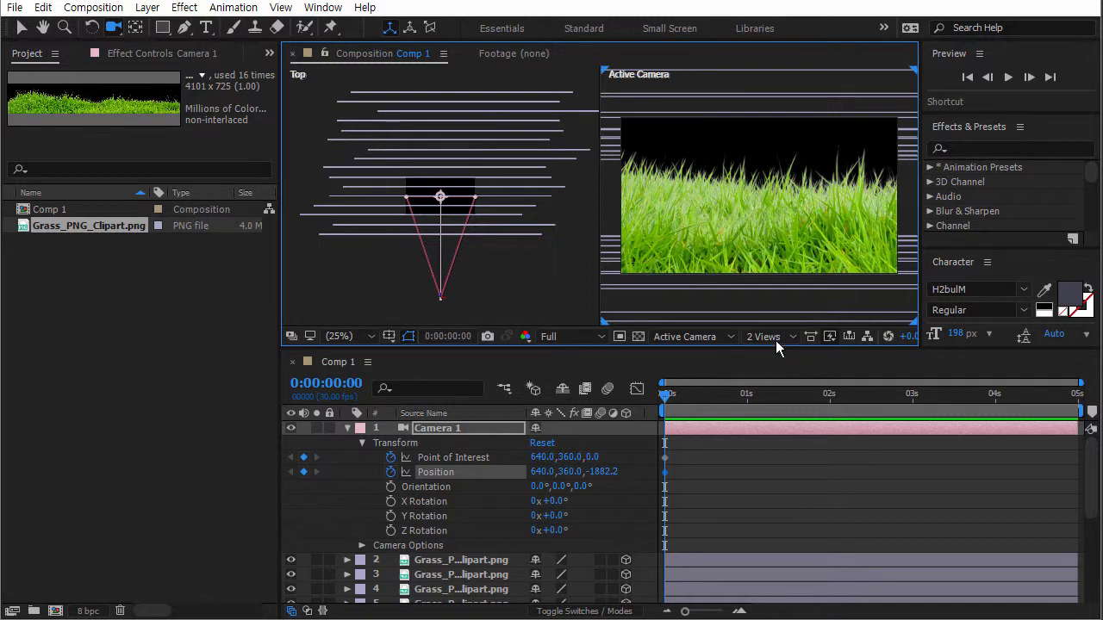
{"action": "left_click", "coordinate": [775, 340]}
{"action": "left_click", "coordinate": [794, 390]}
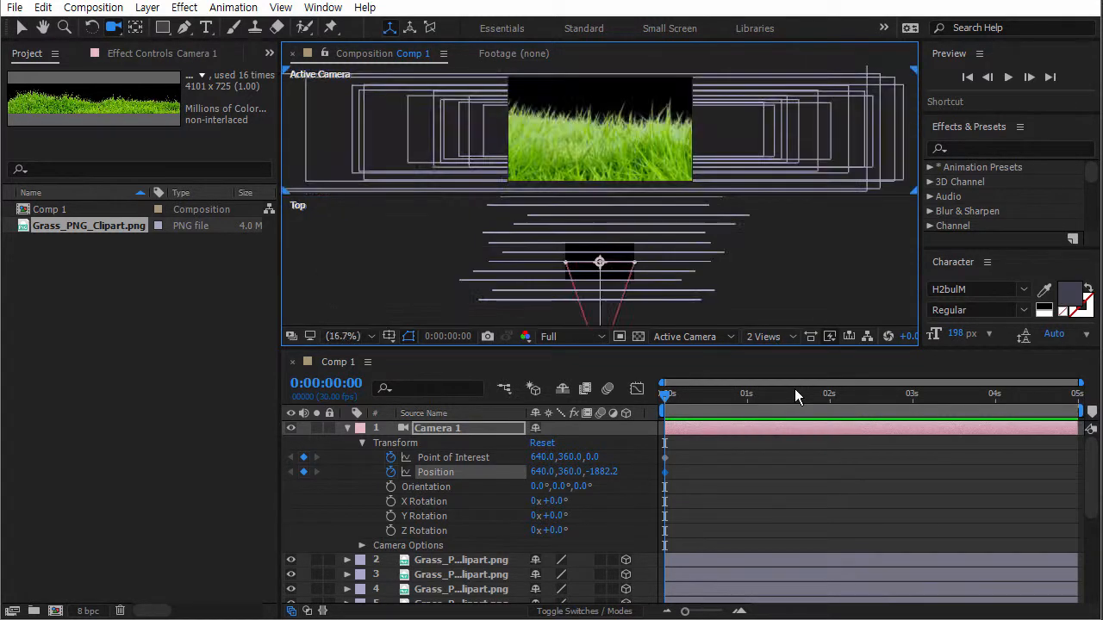
{"action": "left_click", "coordinate": [769, 337]}
{"action": "left_click", "coordinate": [793, 371]}
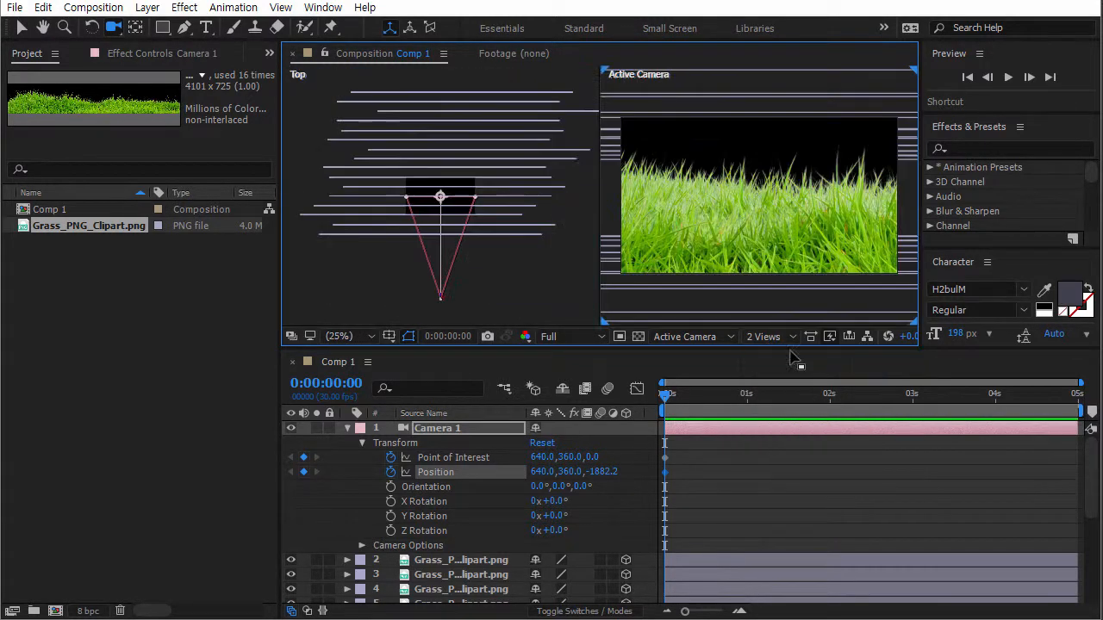
Move the camera forward in the Top view at 0:00:00:00 to Position Z -1162.2 and Point of Interest Z 720.
{"action": "key", "text": "v"}
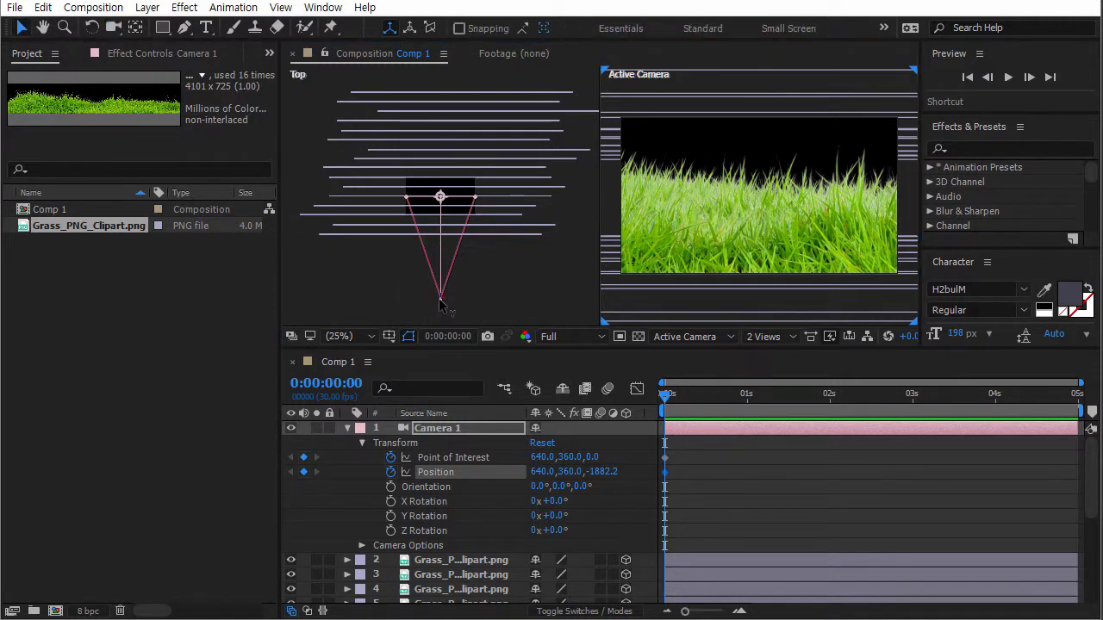
{"action": "left_click_drag", "start_coordinate": [439, 304], "coordinate": [443, 300]}
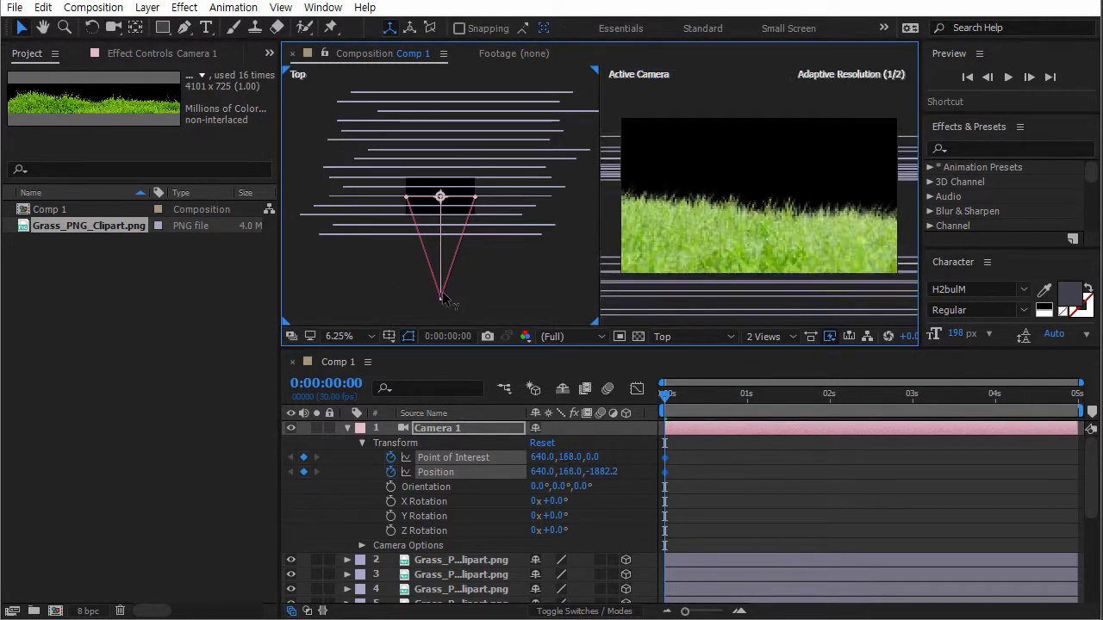
{"action": "key", "text": "ctrl+z"}
{"action": "key", "text": "."}
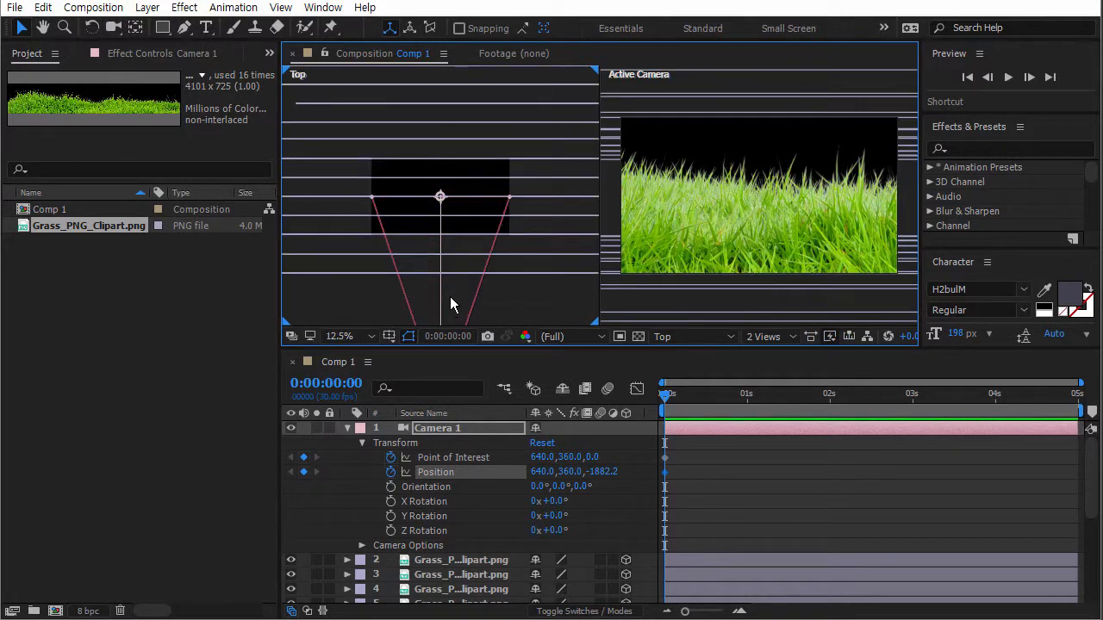
{"action": "left_click_drag", "start_coordinate": [453, 293], "coordinate": [453, 163]}
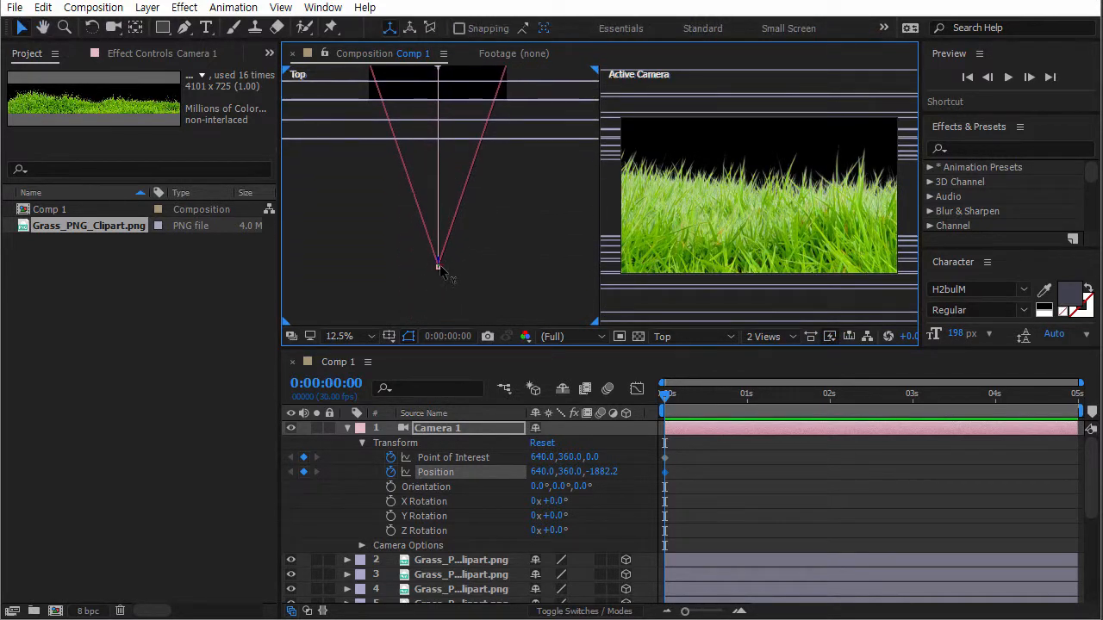
{"action": "left_click_drag", "start_coordinate": [440, 265], "coordinate": [405, 457]}
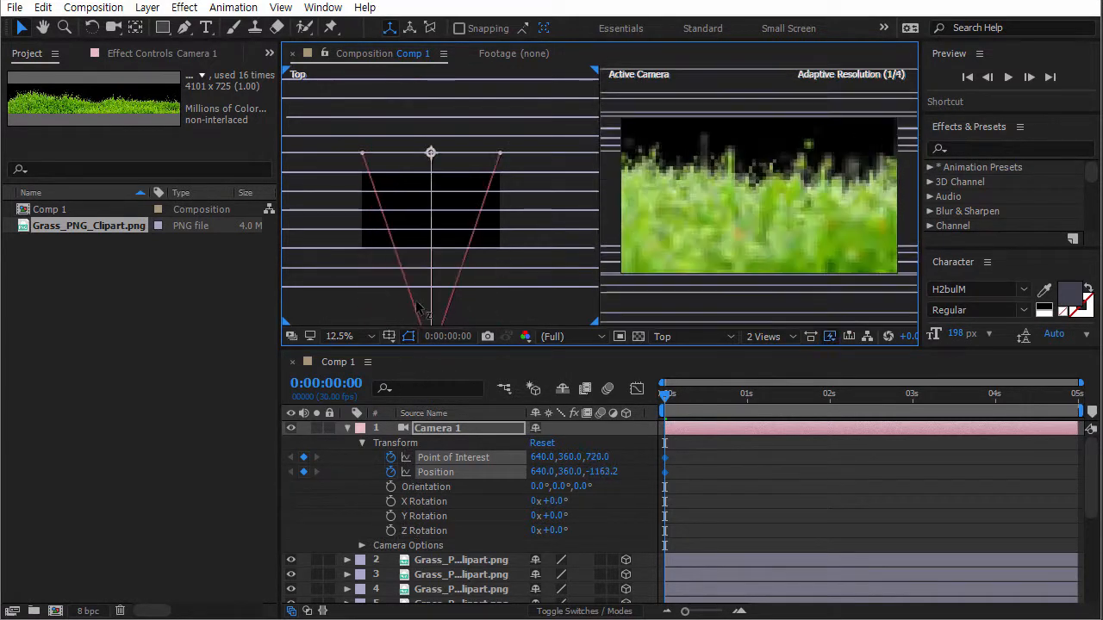
{"action": "left_click_drag", "start_coordinate": [417, 308], "coordinate": [431, 336]}
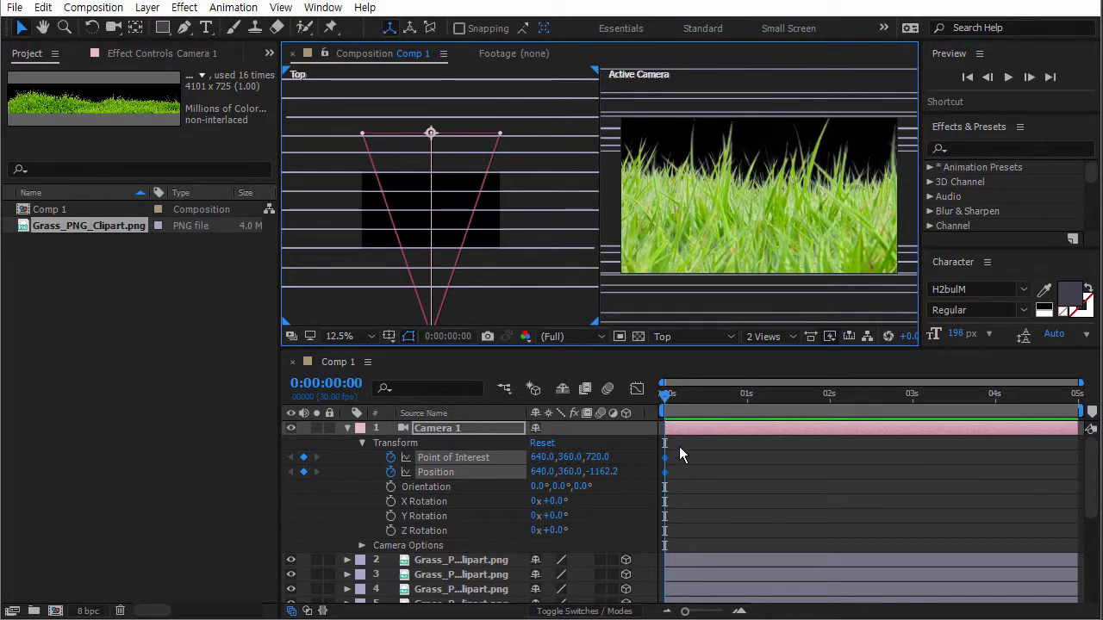
At 0:00:04:29, move the camera forward through the grass to Position Z 1493.8 and Point of Interest Z 3376, then scrub back to check.
{"action": "left_click_drag", "start_coordinate": [663, 399], "coordinate": [828, 399]}
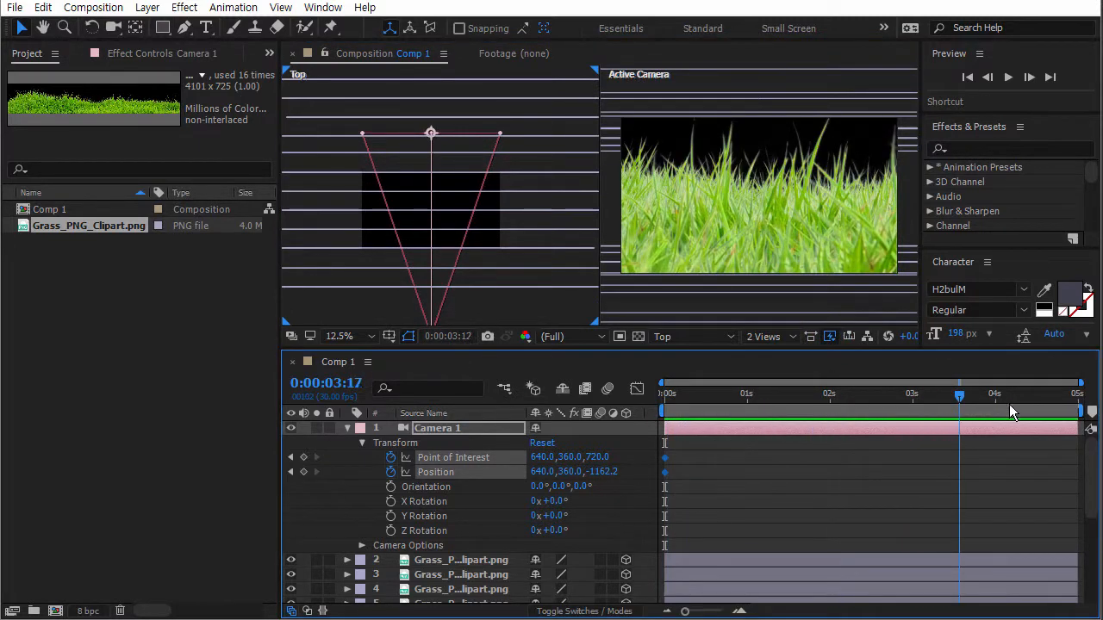
{"action": "scroll", "coordinate": [458, 247], "scroll_direction": "down", "scroll_amount": 3}
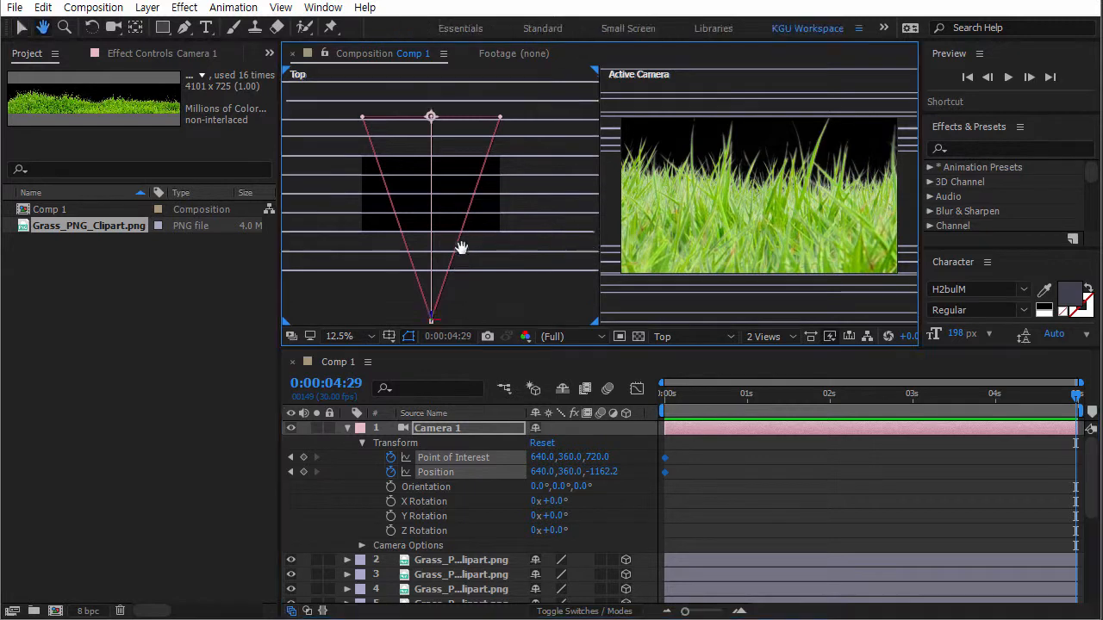
{"action": "left_click_drag", "start_coordinate": [431, 298], "coordinate": [423, 177]}
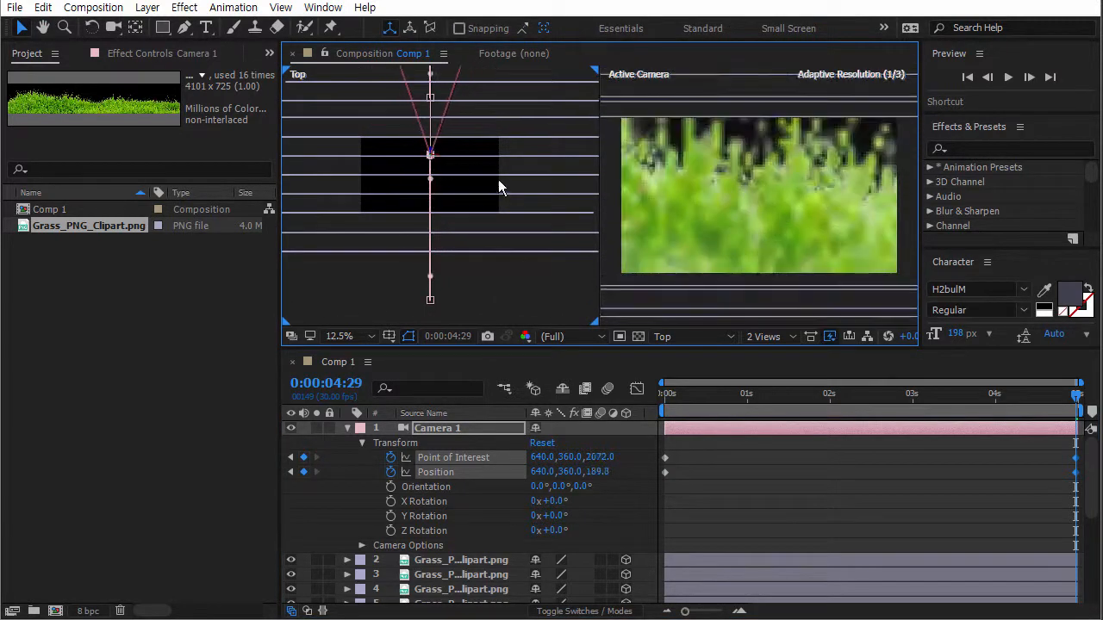
{"action": "key", "text": "space"}
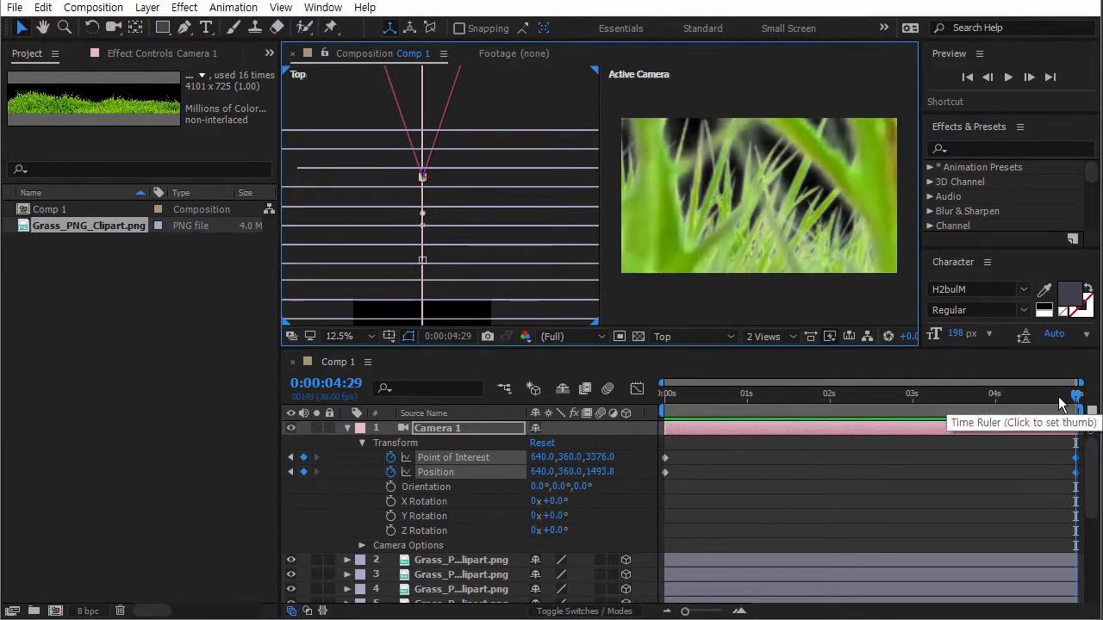
{"action": "left_click_drag", "start_coordinate": [1060, 401], "coordinate": [652, 400]}
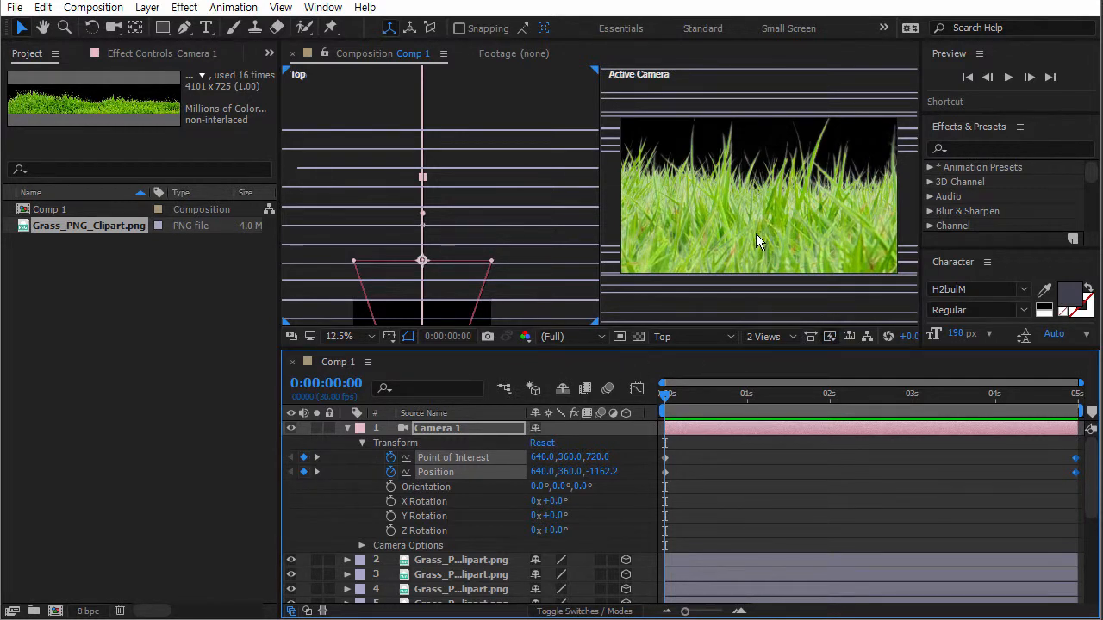
{"action": "left_click", "coordinate": [772, 338]}
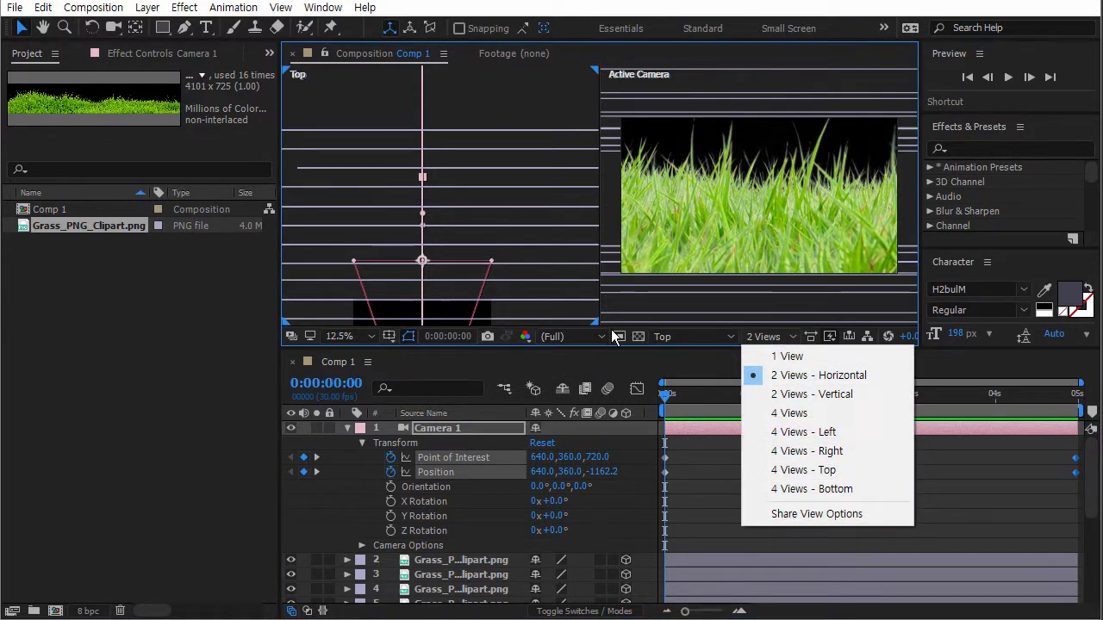
{"action": "left_click", "coordinate": [797, 357]}
{"action": "left_click", "coordinate": [768, 337]}
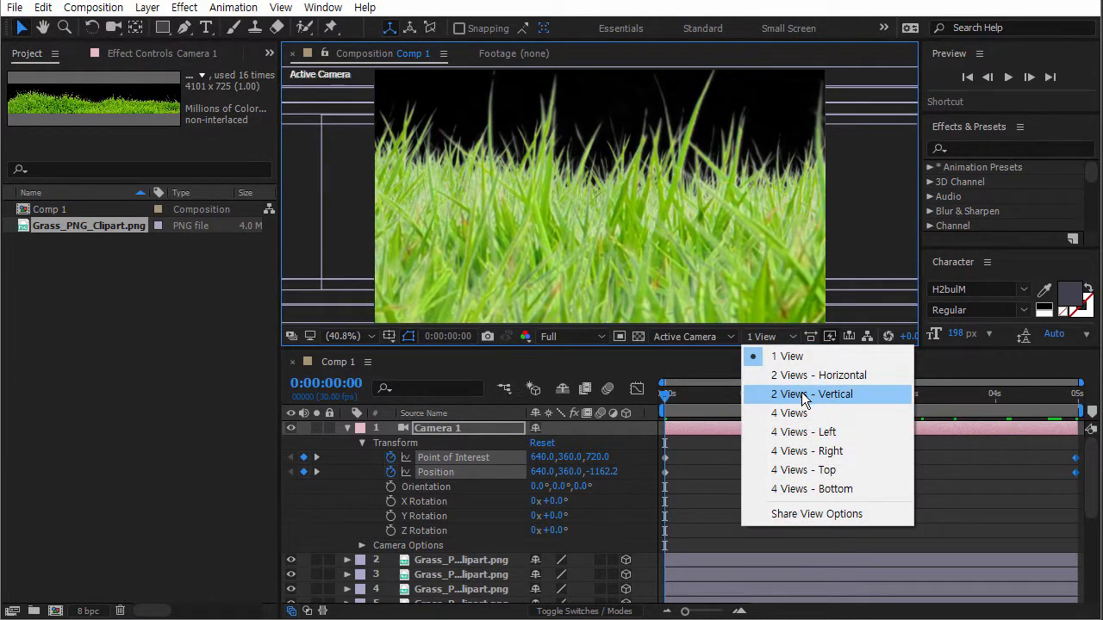
{"action": "left_click", "coordinate": [757, 394]}
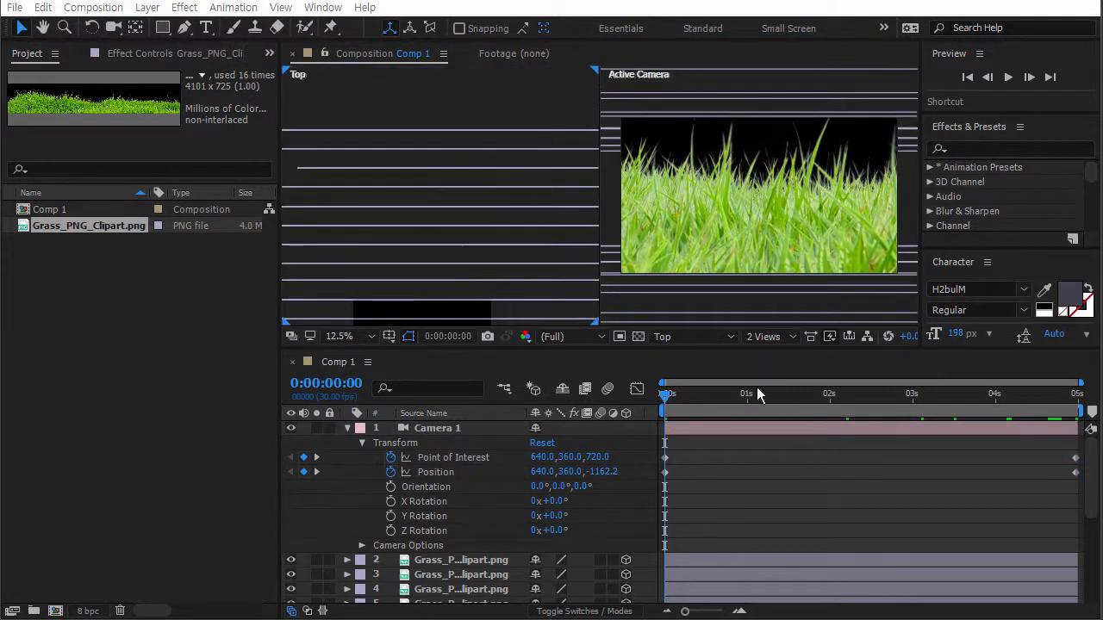
Change the Top view of the two-view layout to the Left view, zoomed out to 6.25%.
{"action": "left_click", "coordinate": [685, 340]}
{"action": "left_click", "coordinate": [704, 426]}
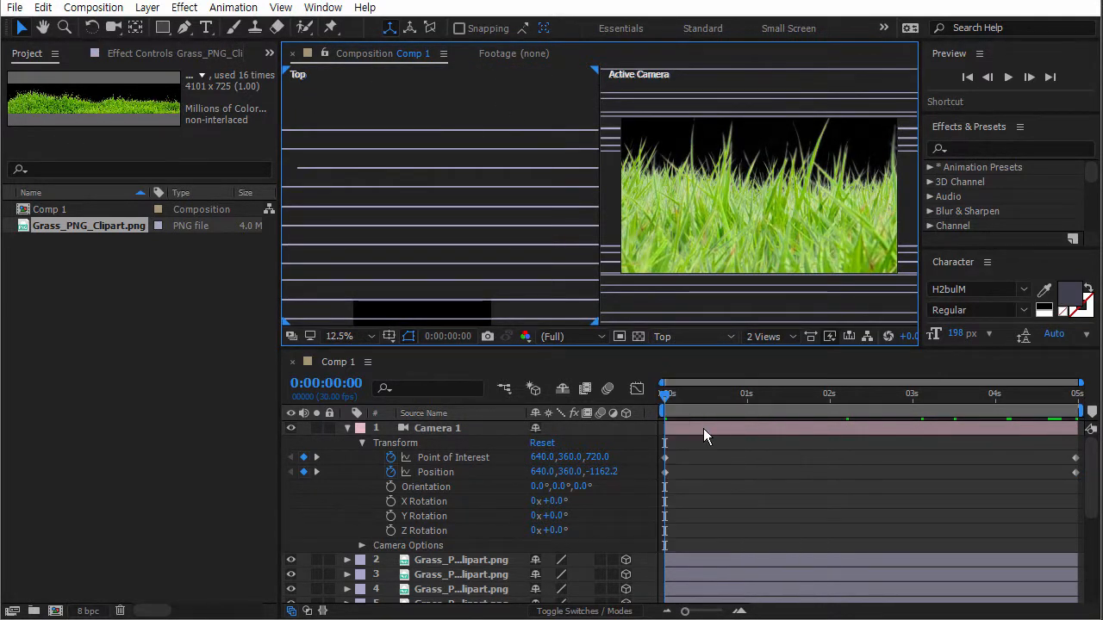
{"action": "key", "text": "comma"}
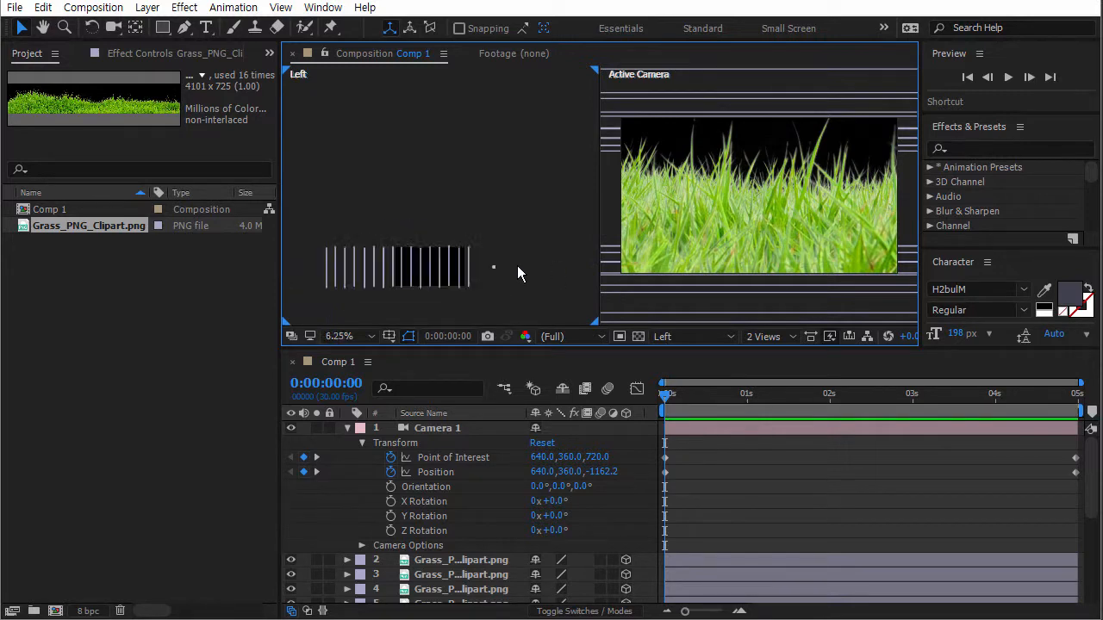
Raise the camera and its point of interest to Y 80 at 0:00:00:00 in the Left view.
{"action": "left_click", "coordinate": [493, 268]}
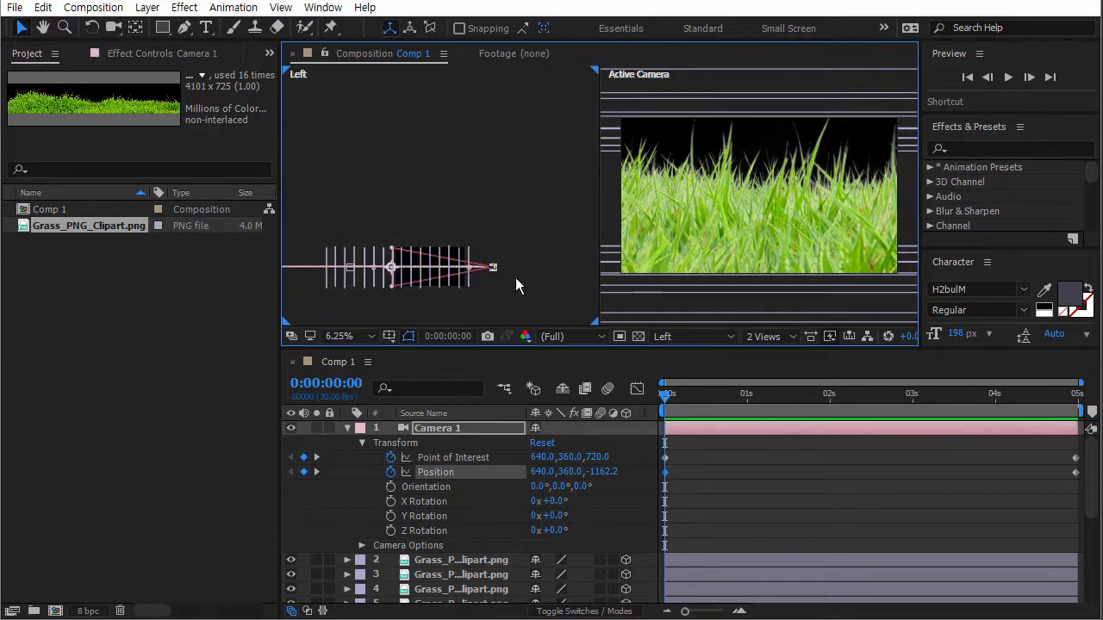
{"action": "key", "text": "space"}
{"action": "key", "text": "space"}
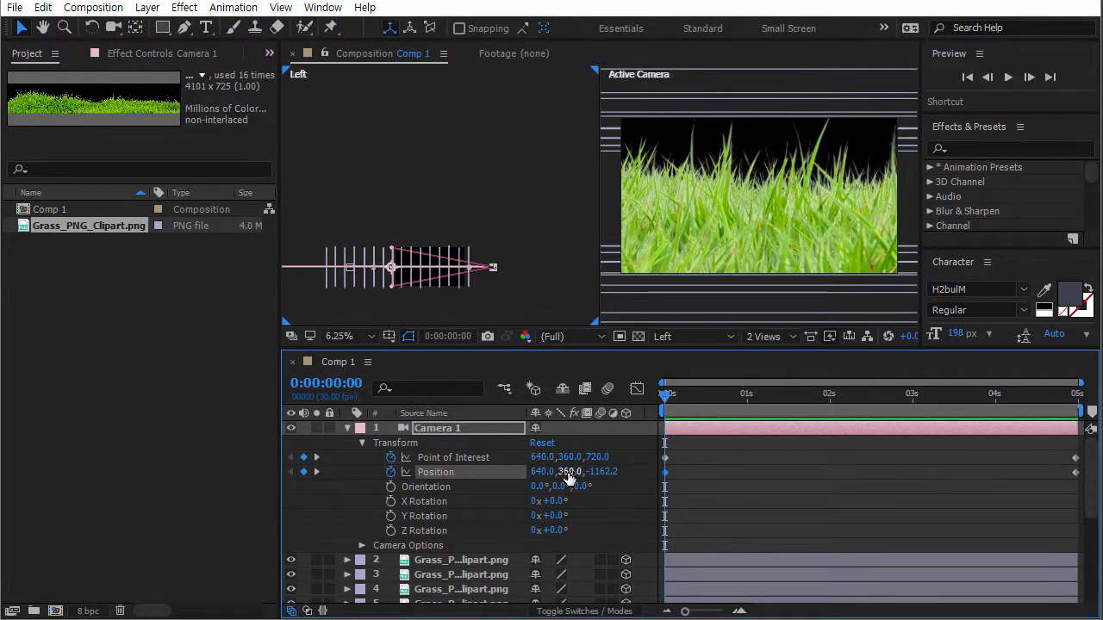
{"action": "key", "text": "period"}
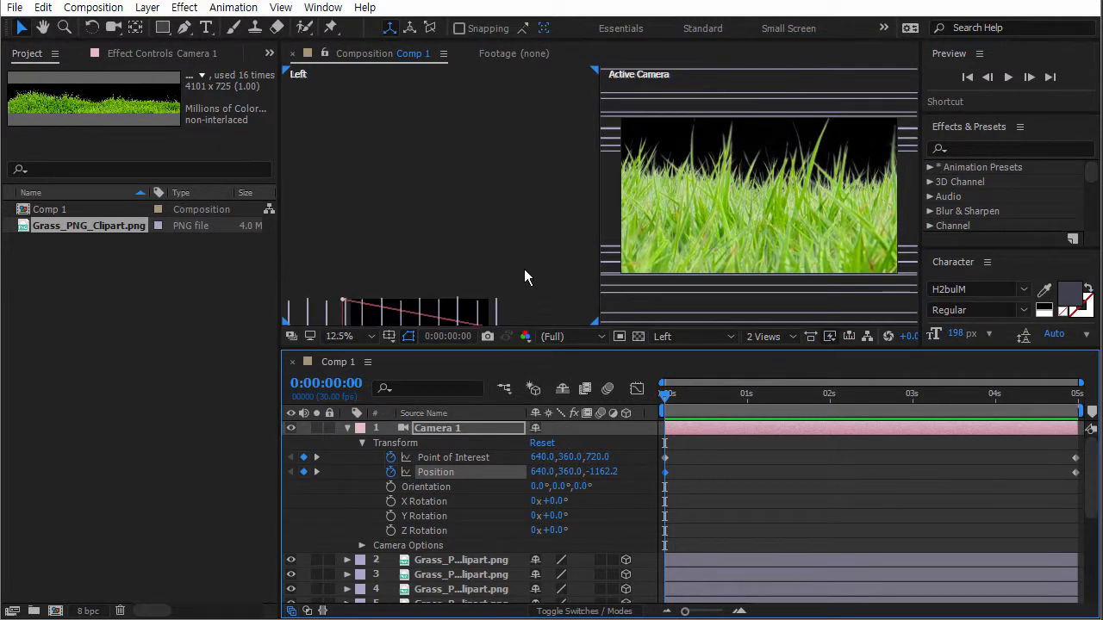
{"action": "key", "text": "comma"}
{"action": "key", "text": "period"}
{"action": "key", "text": "h"}
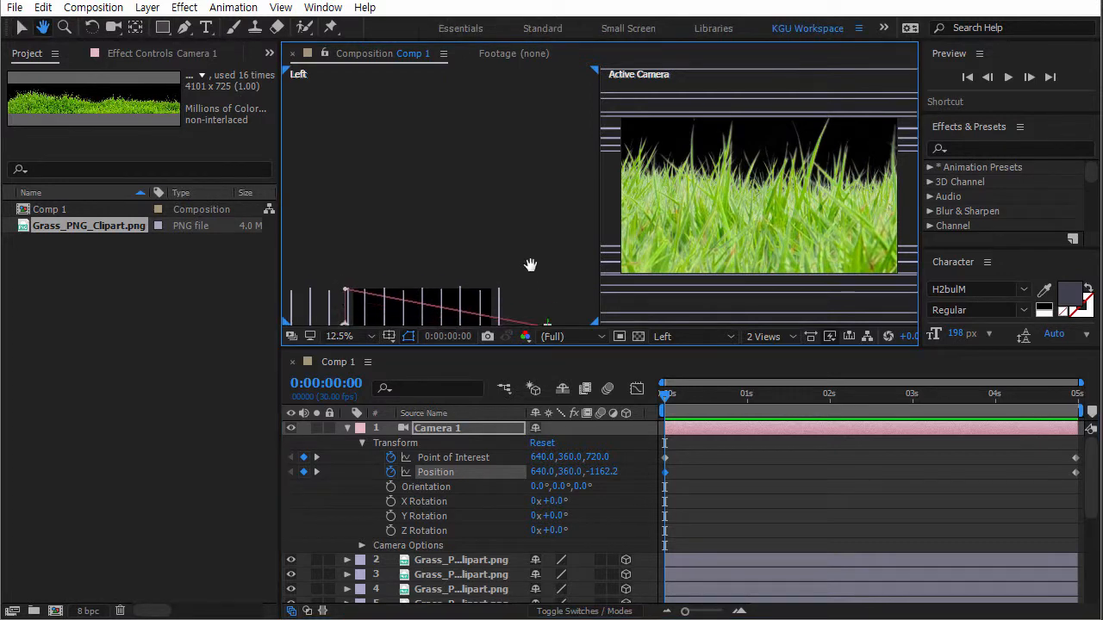
{"action": "left_click_drag", "start_coordinate": [530, 264], "coordinate": [499, 193]}
Raise the camera and its point of interest to Y 280 at 0:00:04:29 in the Left view.
{"action": "left_click_drag", "start_coordinate": [663, 397], "coordinate": [1084, 419]}
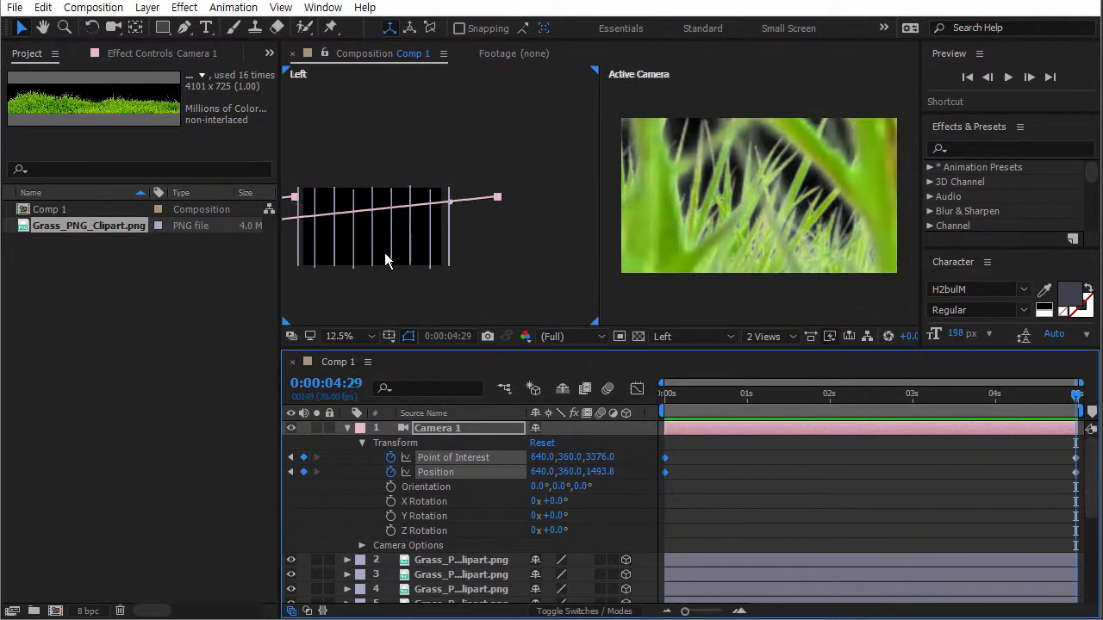
{"action": "key", "text": "space"}
{"action": "left_click_drag", "start_coordinate": [386, 255], "coordinate": [589, 251]}
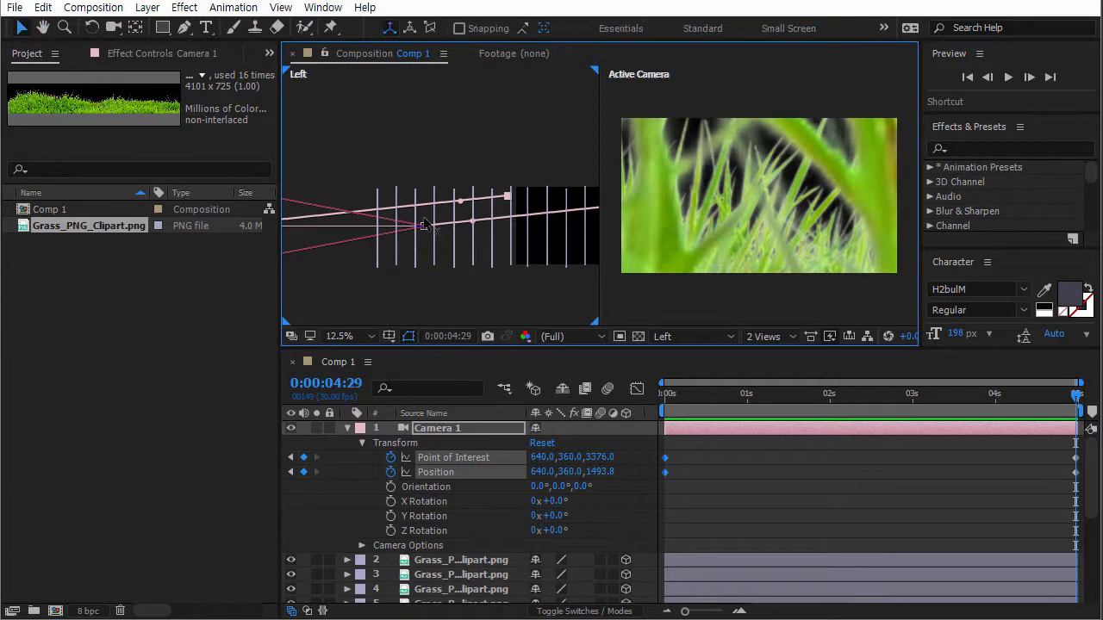
{"action": "mouse_move", "coordinate": [424, 224]}
{"action": "left_mouse_down"}
{"action": "mouse_move", "coordinate": [425, 200]}
{"action": "mouse_move", "coordinate": [424, 217]}
{"action": "left_mouse_up"}
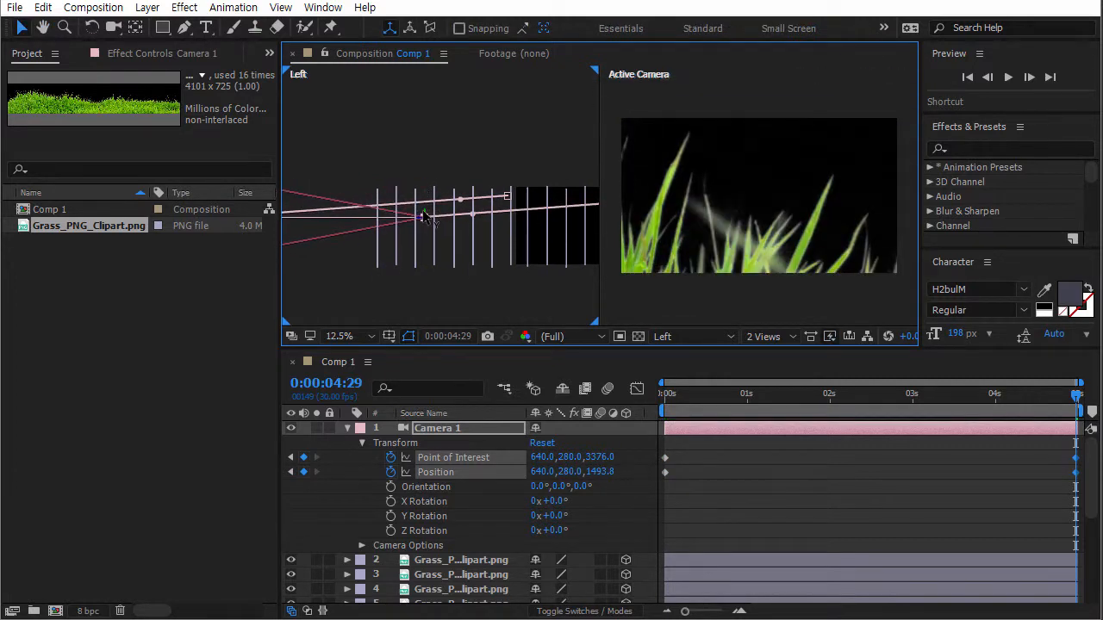
{"action": "scroll", "coordinate": [491, 258], "scroll_direction": "down", "scroll_amount": 1}
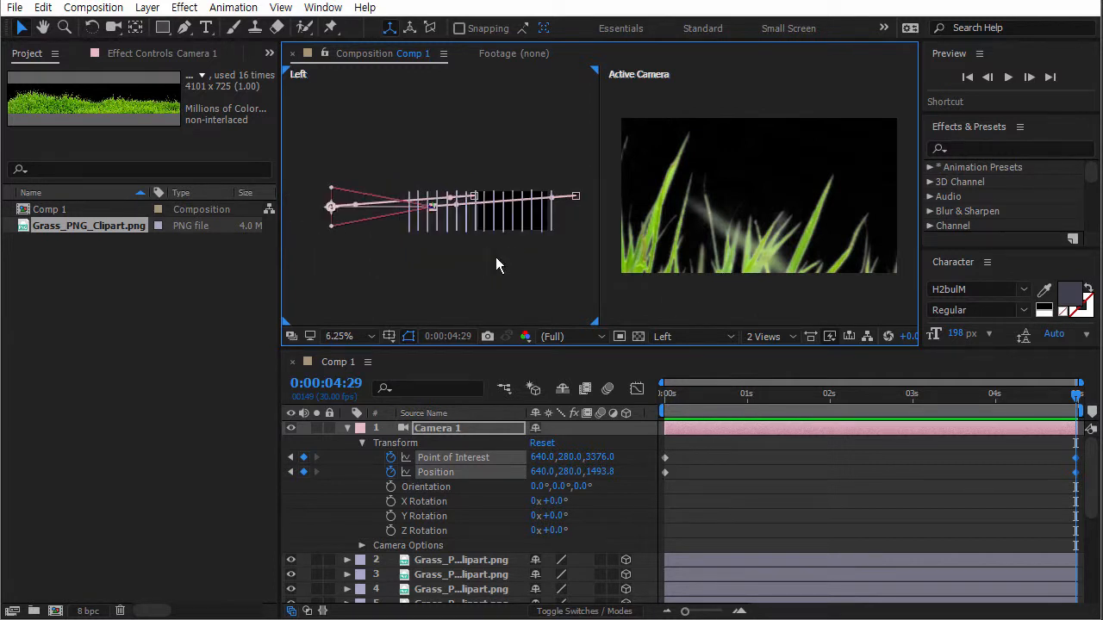
{"action": "key", "text": "space"}
{"action": "left_click_drag", "start_coordinate": [517, 246], "coordinate": [460, 274]}
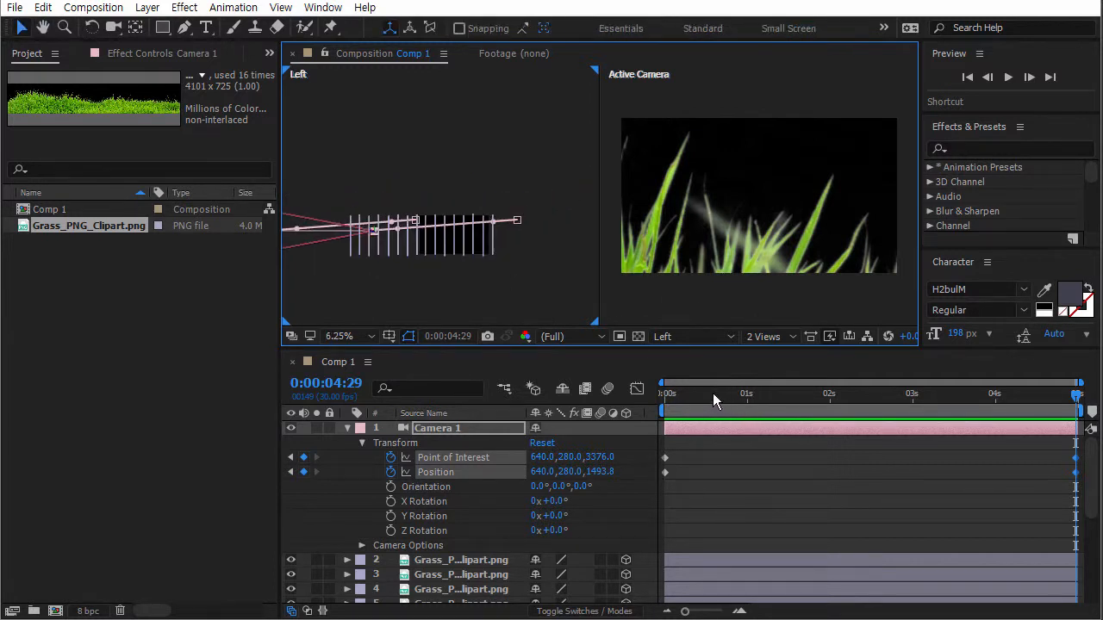
Lower the camera and its point of interest at 0:00:00:00 to Y 128.
{"action": "left_click_drag", "start_coordinate": [713, 393], "coordinate": [628, 393]}
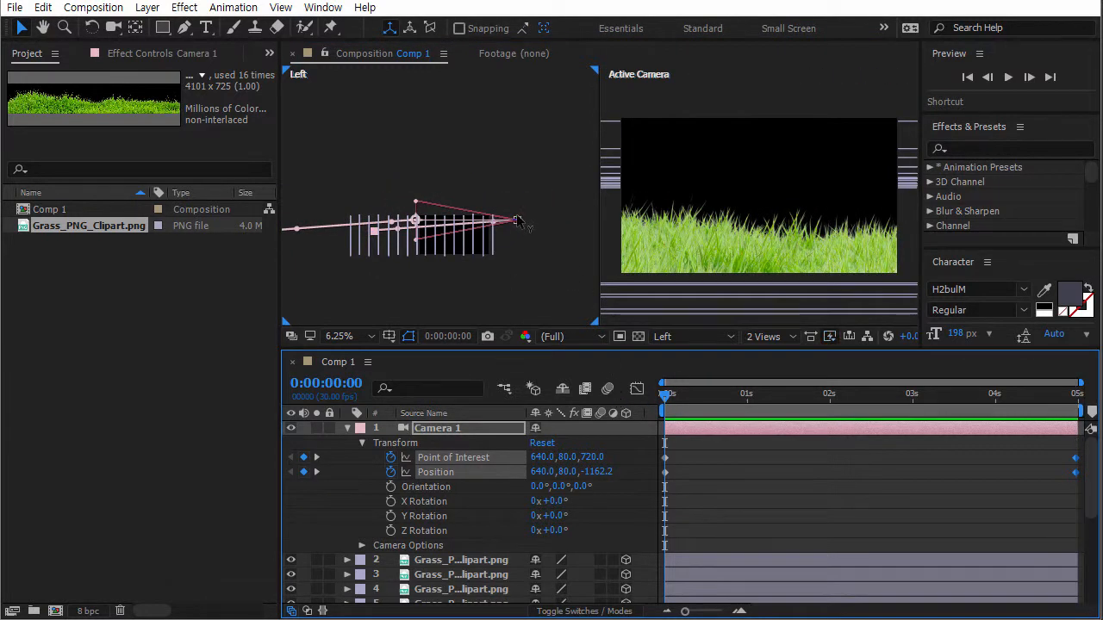
{"action": "left_click_drag", "start_coordinate": [517, 222], "coordinate": [517, 227]}
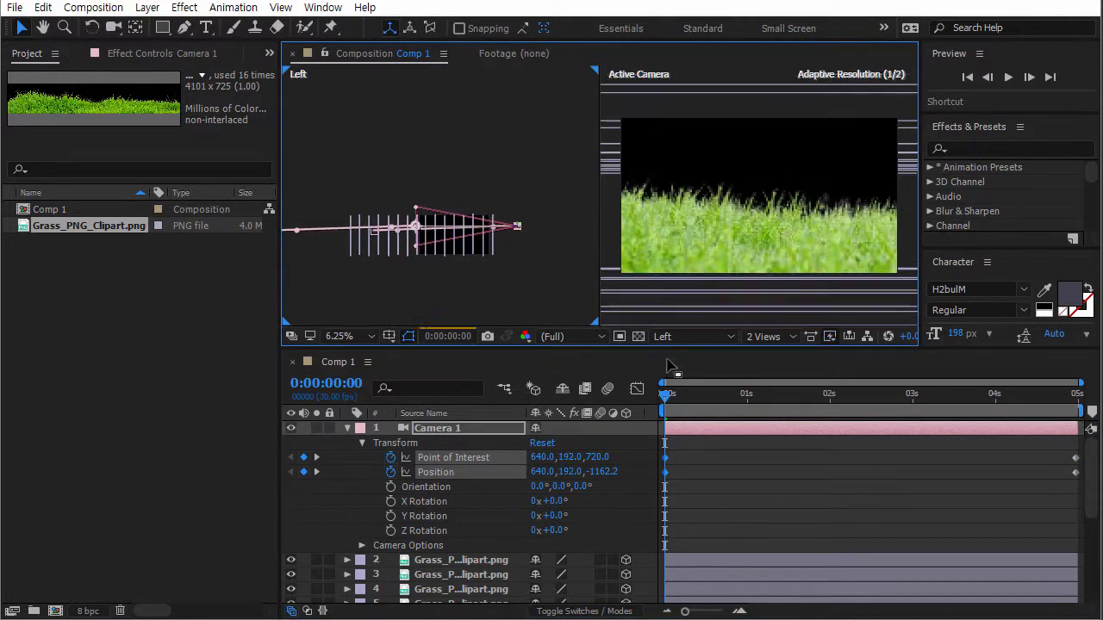
{"action": "mouse_move", "coordinate": [667, 389]}
{"action": "left_mouse_down"}
{"action": "mouse_move", "coordinate": [772, 405]}
{"action": "mouse_move", "coordinate": [1012, 409]}
{"action": "mouse_move", "coordinate": [646, 388]}
{"action": "left_mouse_up"}
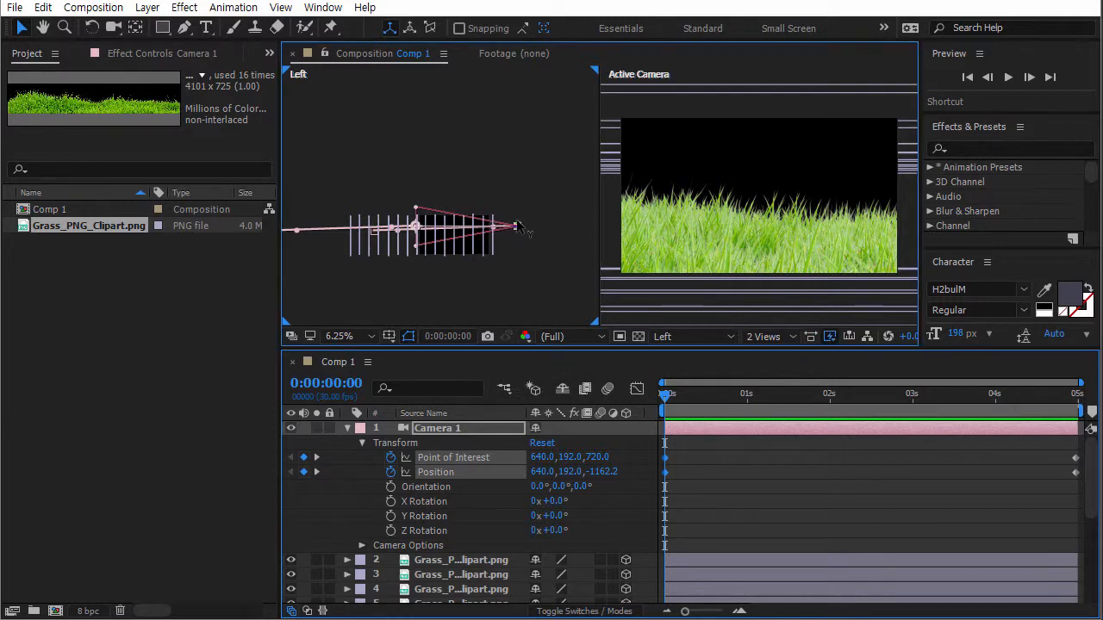
{"action": "left_click_drag", "start_coordinate": [521, 227], "coordinate": [521, 223]}
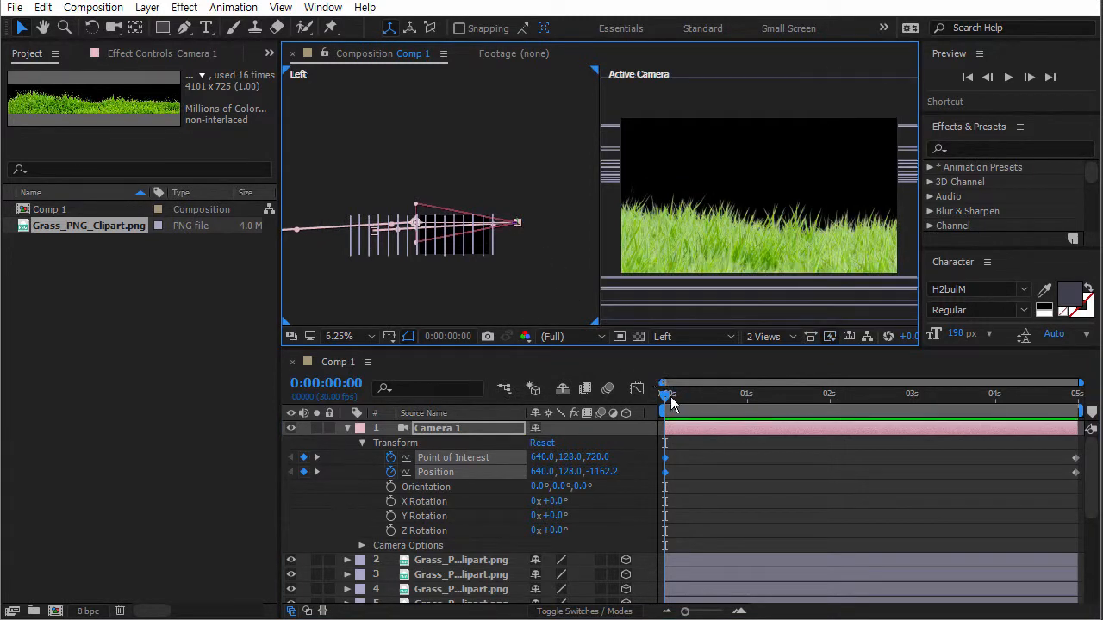
Raise the camera and its point of interest at 0:00:04:29 to Y 160 and scrub back to check the move.
{"action": "left_click_drag", "start_coordinate": [671, 397], "coordinate": [1096, 412]}
{"action": "left_click_drag", "start_coordinate": [393, 254], "coordinate": [489, 243]}
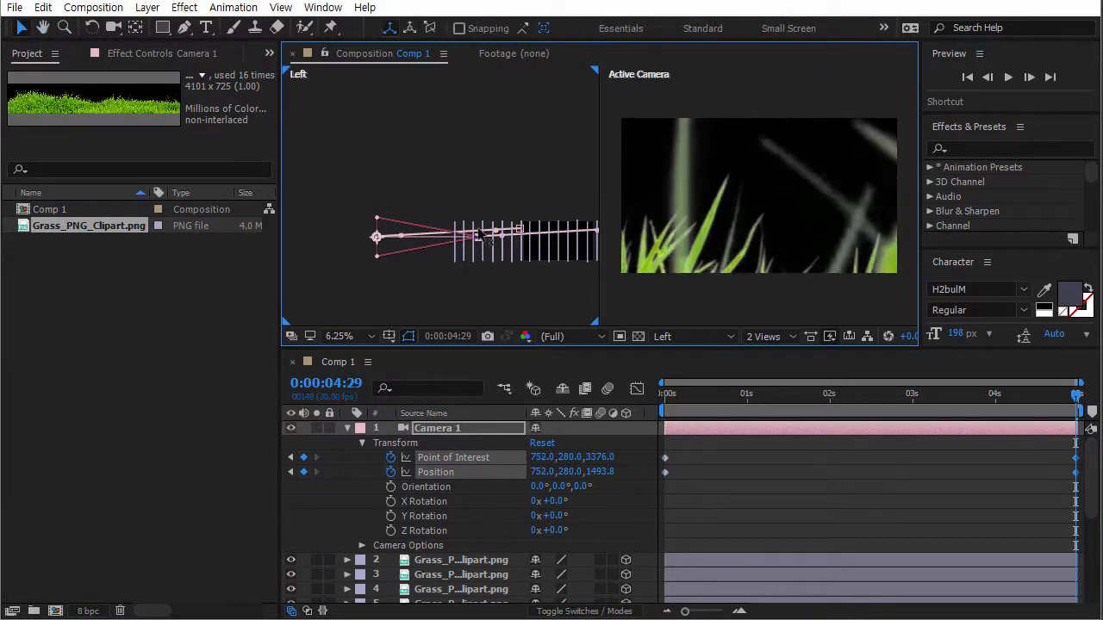
{"action": "key", "text": "ctrl+z"}
{"action": "scroll", "coordinate": [485, 250], "scroll_direction": "up", "scroll_amount": 1}
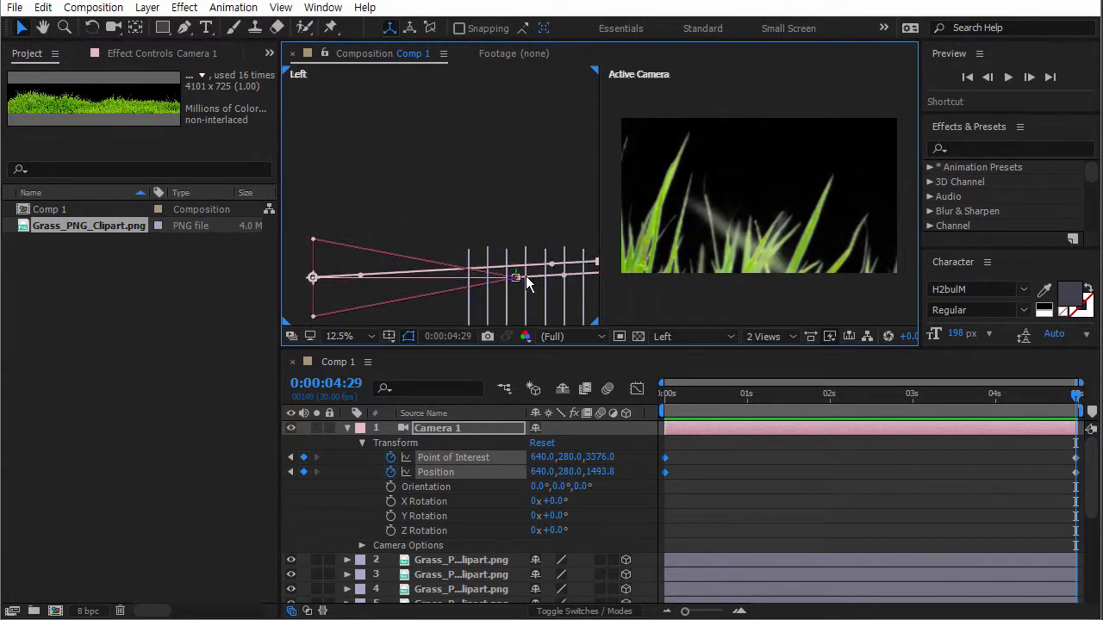
{"action": "left_click_drag", "start_coordinate": [516, 276], "coordinate": [517, 263]}
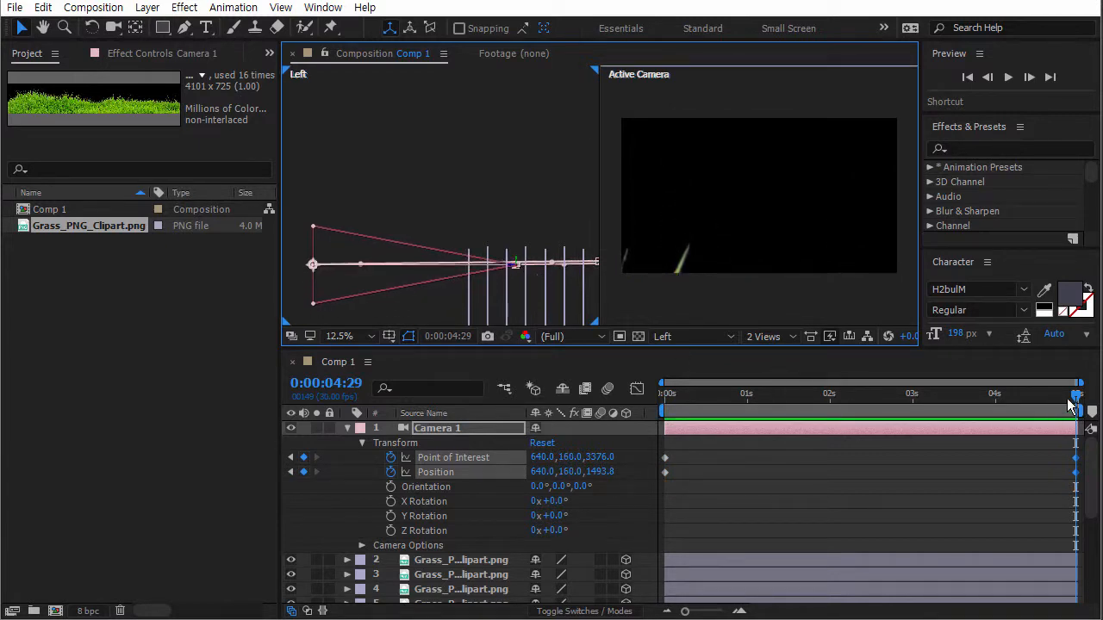
{"action": "left_click_drag", "start_coordinate": [1069, 402], "coordinate": [941, 397]}
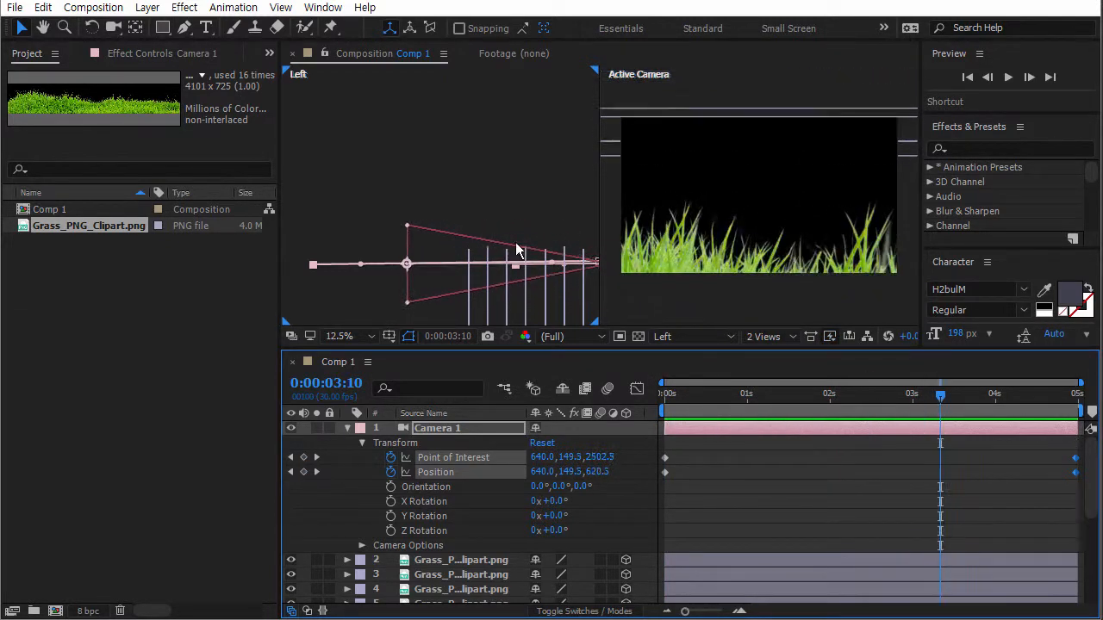
Collapse the camera's properties, select all the grass layers from 2 to 17, and duplicate them.
{"action": "scroll", "coordinate": [544, 225], "scroll_direction": "down", "scroll_amount": 2}
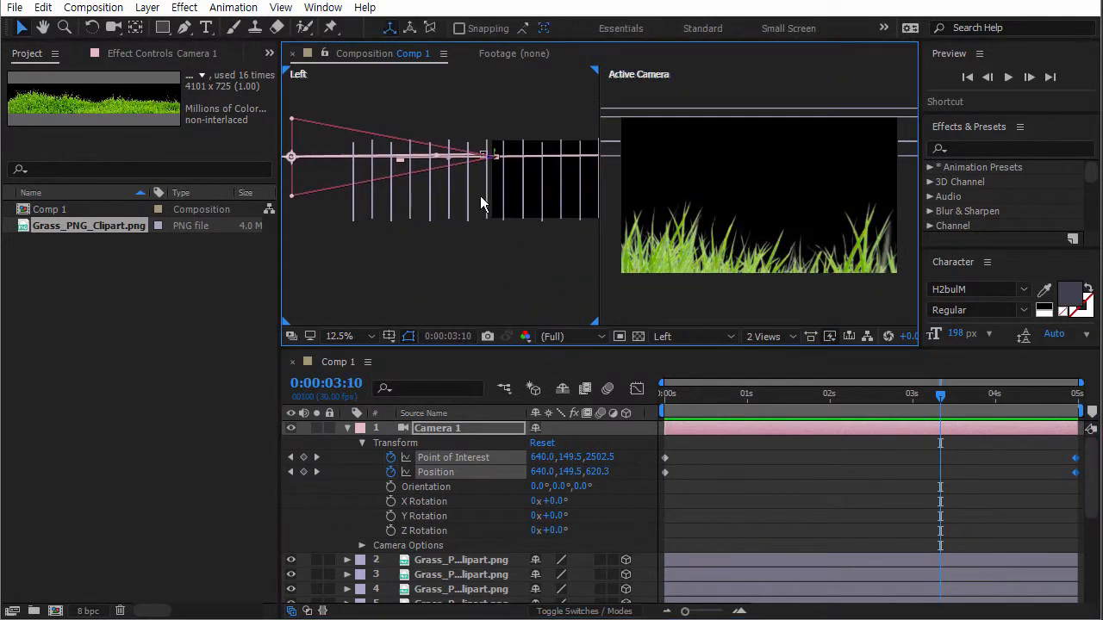
{"action": "left_click", "coordinate": [347, 429]}
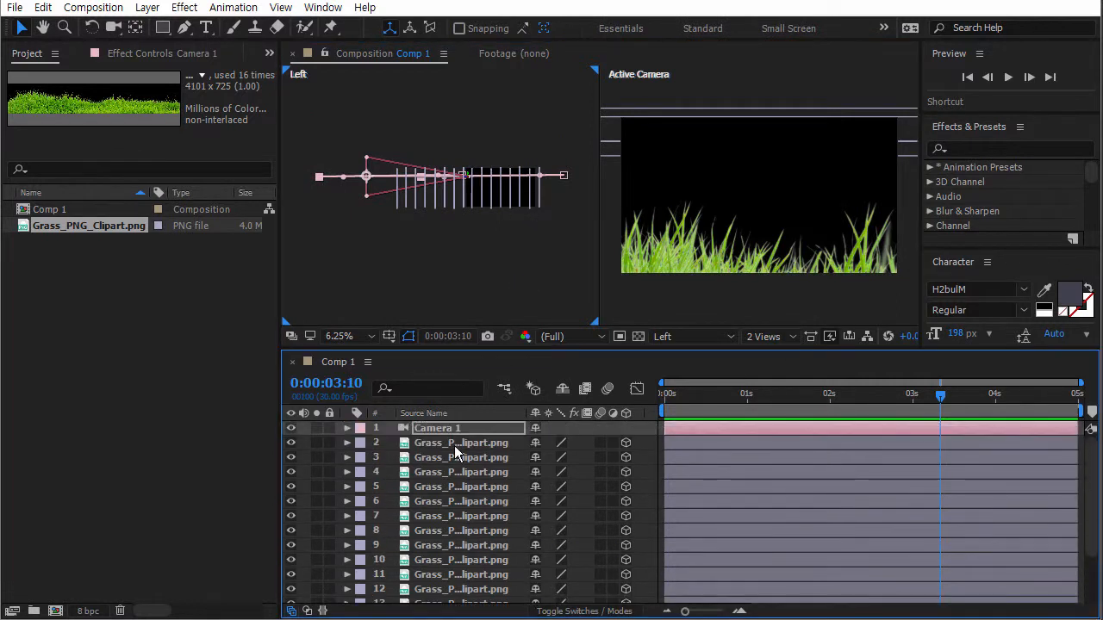
{"action": "left_click", "coordinate": [454, 445]}
{"action": "scroll", "coordinate": [473, 461], "scroll_direction": "down", "scroll_amount": 2}
{"action": "left_click", "coordinate": [461, 596], "text": "shift"}
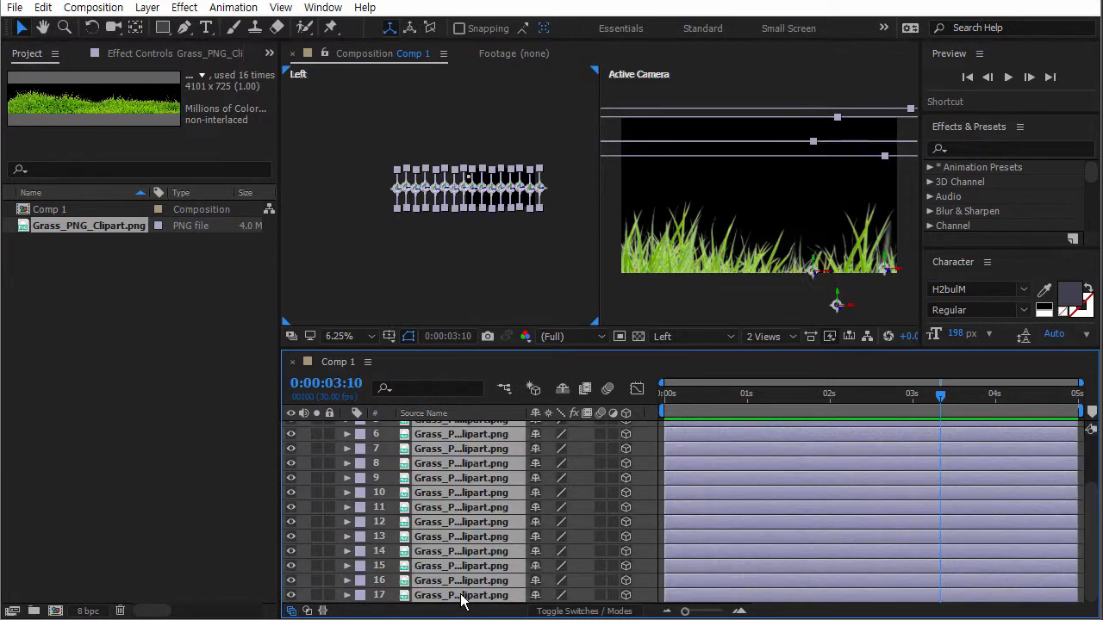
{"action": "key", "text": "ctrl+d"}
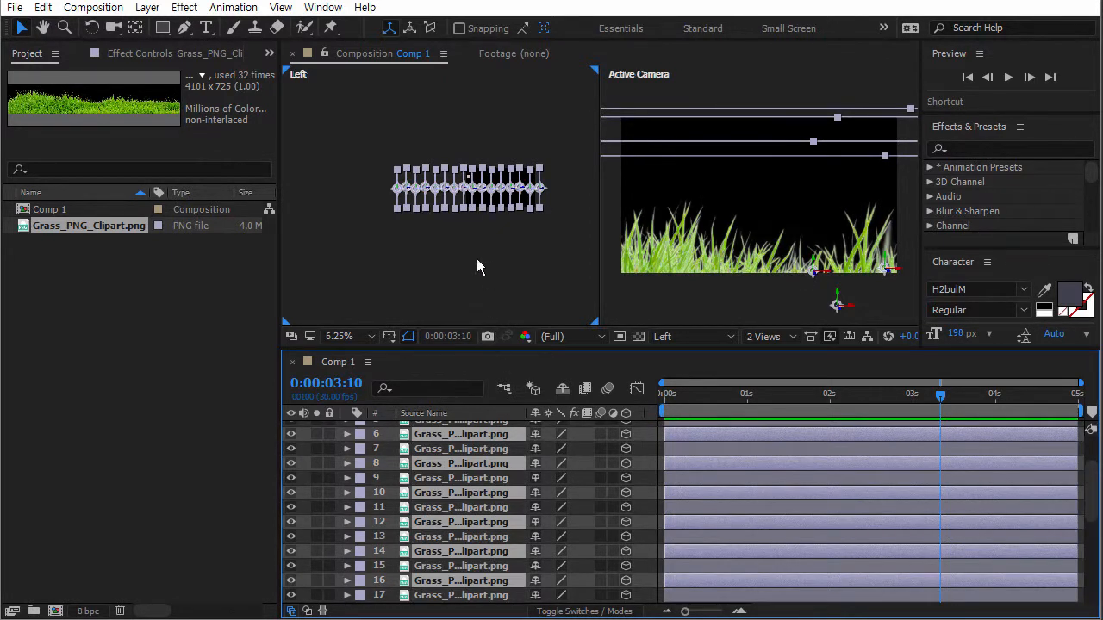
Push the duplicated grass layers back together by 2780 on Z, extending the field behind the original rows.
{"action": "key", "text": "p"}
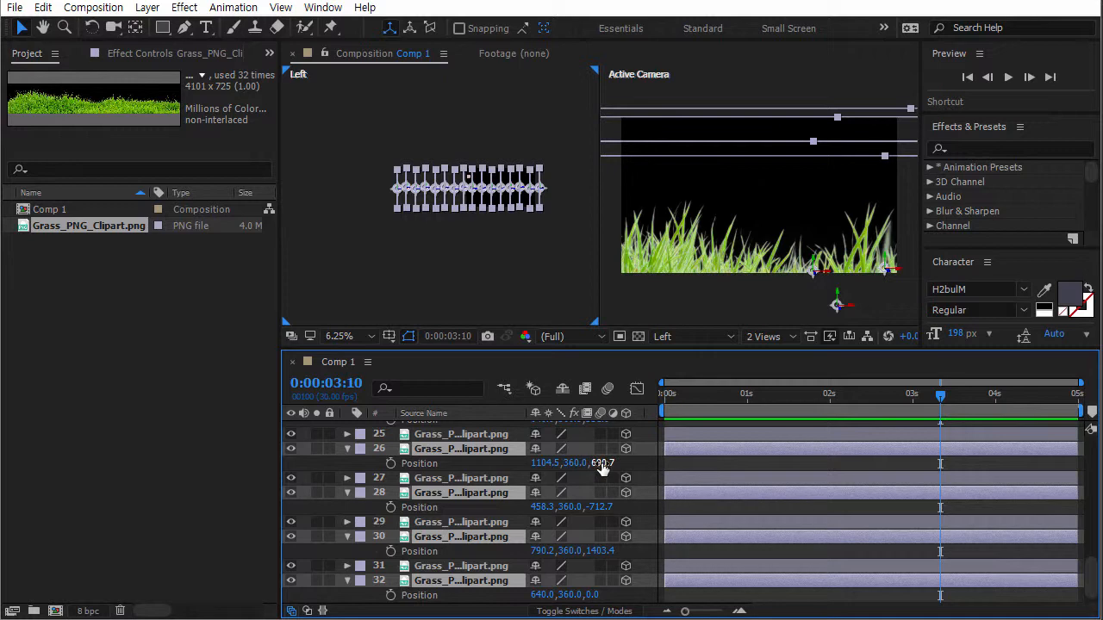
{"action": "left_click_drag", "start_coordinate": [591, 463], "coordinate": [840, 463]}
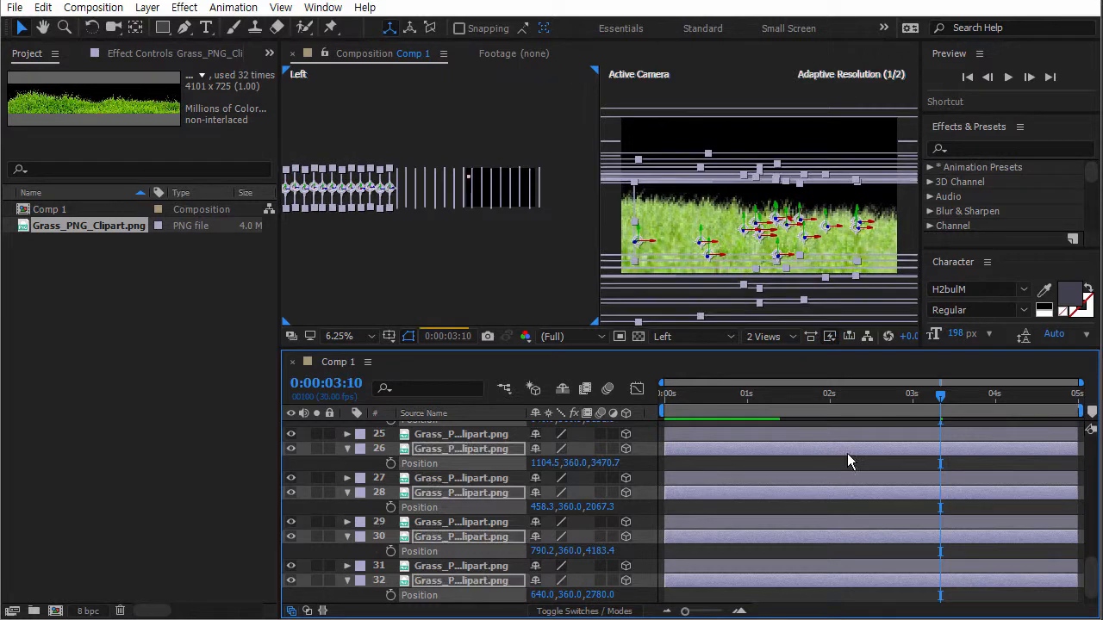
{"action": "left_click", "coordinate": [536, 284]}
Return to 0:00:00:00, switch to a single Active Camera view, and play the camera flight as a preview.
{"action": "left_click_drag", "start_coordinate": [739, 393], "coordinate": [636, 393]}
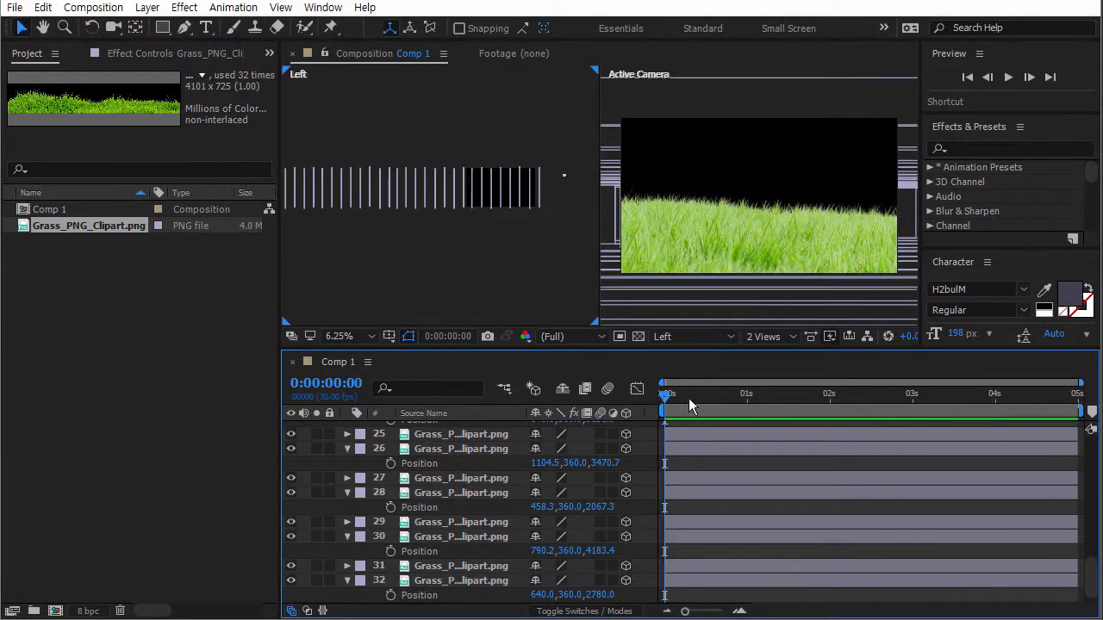
{"action": "left_click", "coordinate": [769, 336]}
{"action": "left_click", "coordinate": [783, 350]}
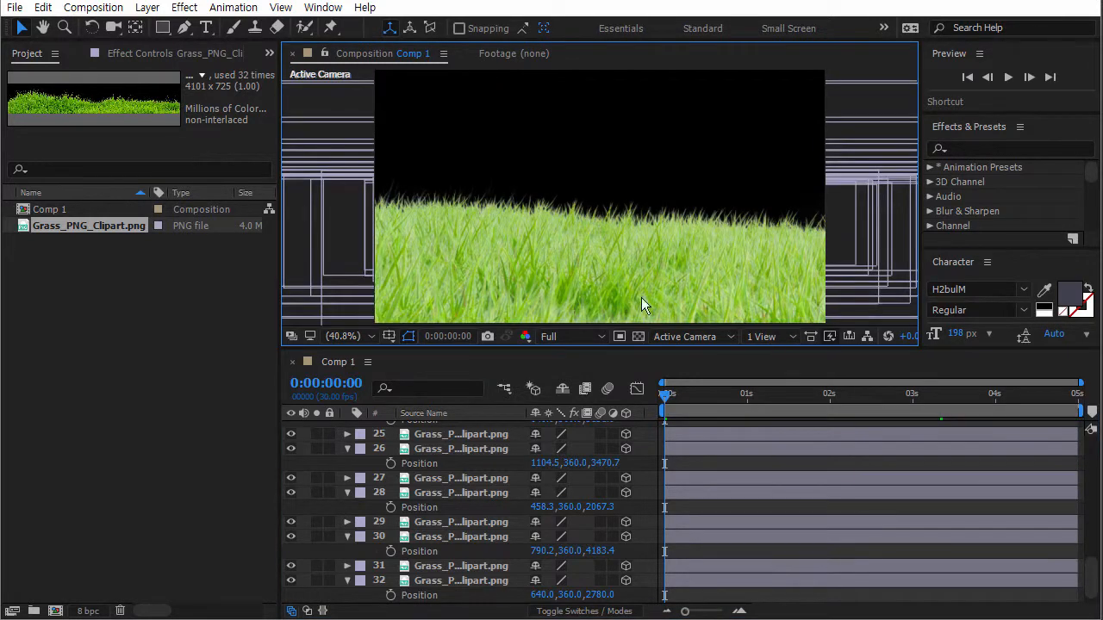
{"action": "left_click_drag", "start_coordinate": [663, 394], "coordinate": [632, 366]}
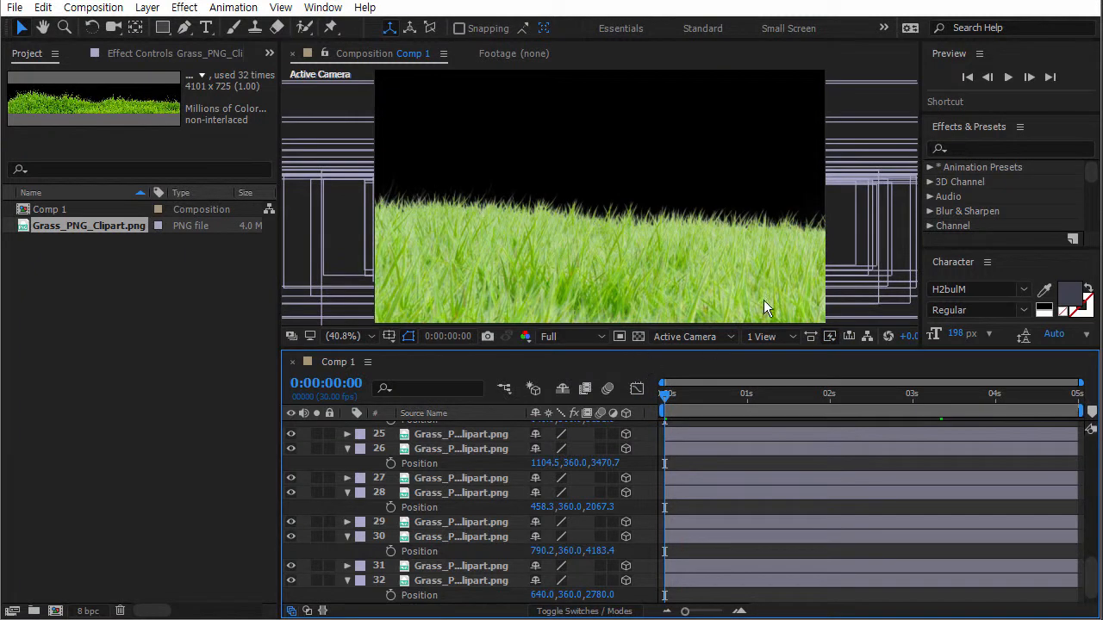
{"action": "left_click", "coordinate": [1006, 76]}
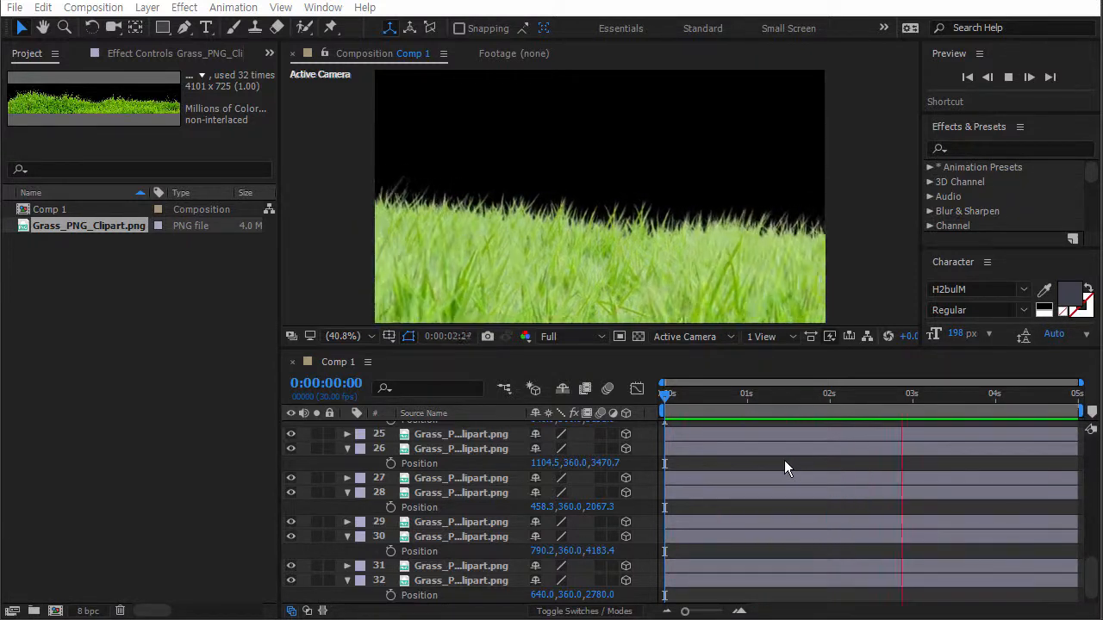
{"action": "left_click", "coordinate": [1008, 77]}
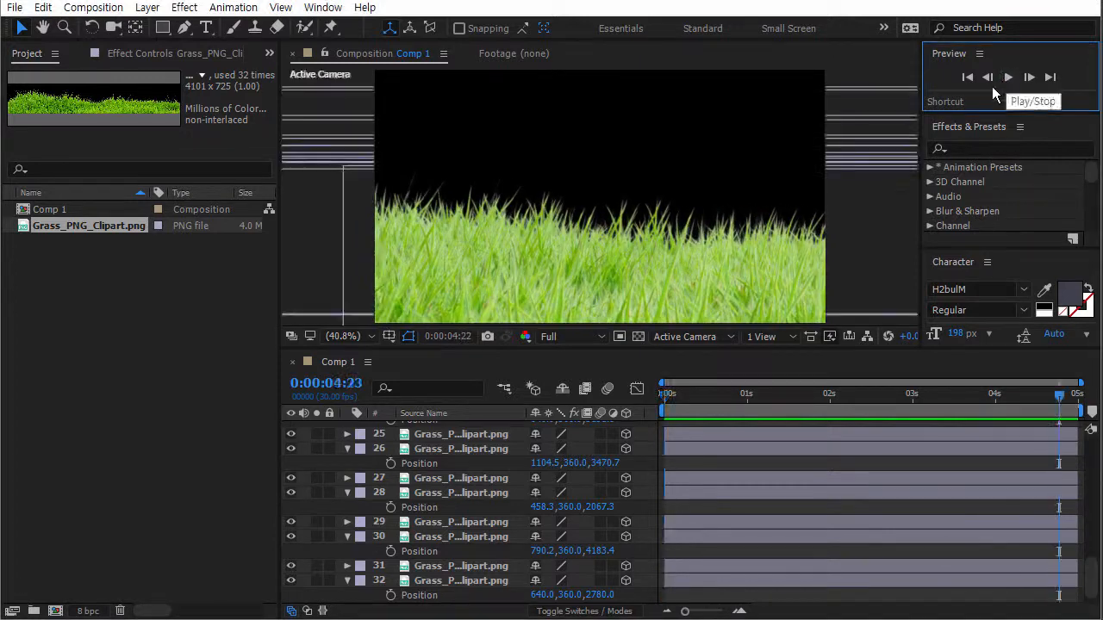
Collapse the open Position properties on all layers, keep the Source Name column, and clear the layer selection.
{"action": "left_click", "coordinate": [444, 437]}
{"action": "key", "text": "ctrl+a"}
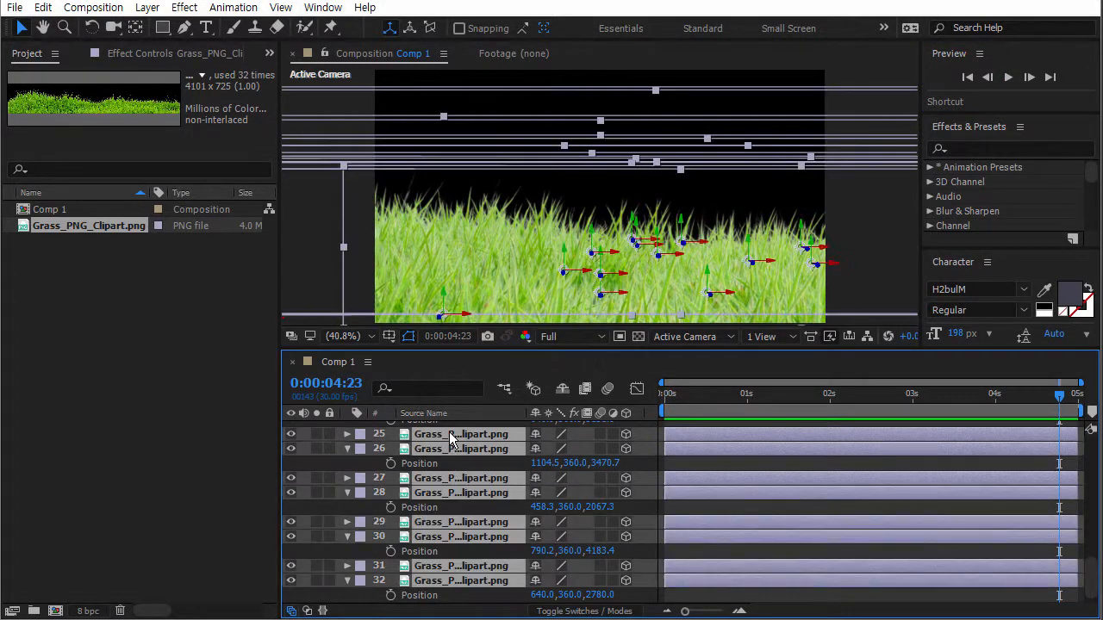
{"action": "key", "text": "p"}
{"action": "key", "text": "p"}
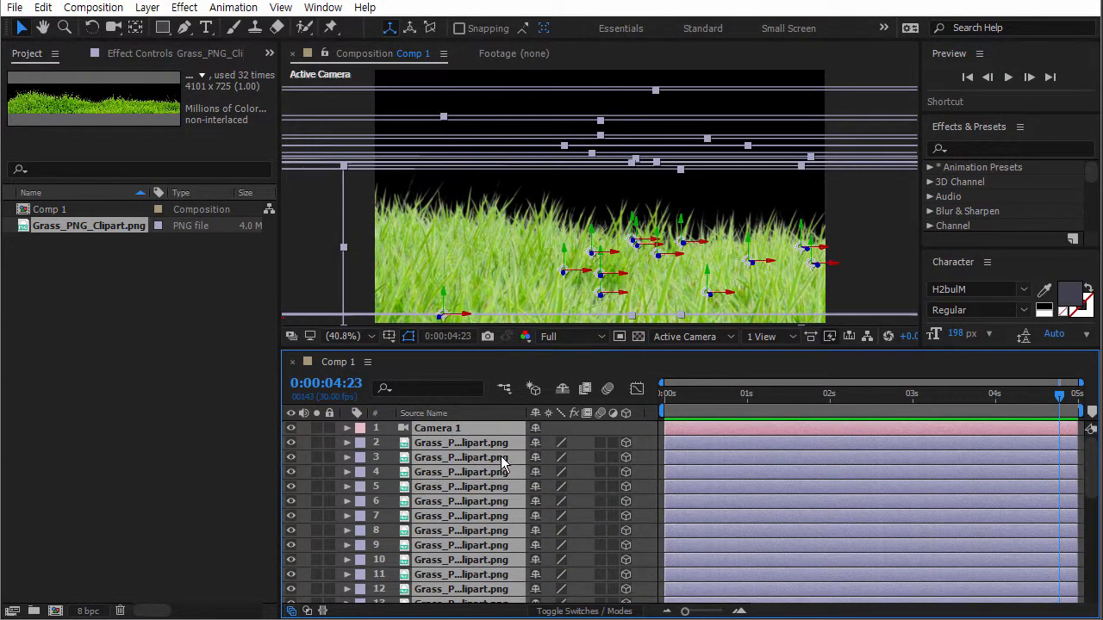
{"action": "left_click_drag", "start_coordinate": [1092, 466], "coordinate": [1050, 448]}
{"action": "left_click", "coordinate": [720, 397]}
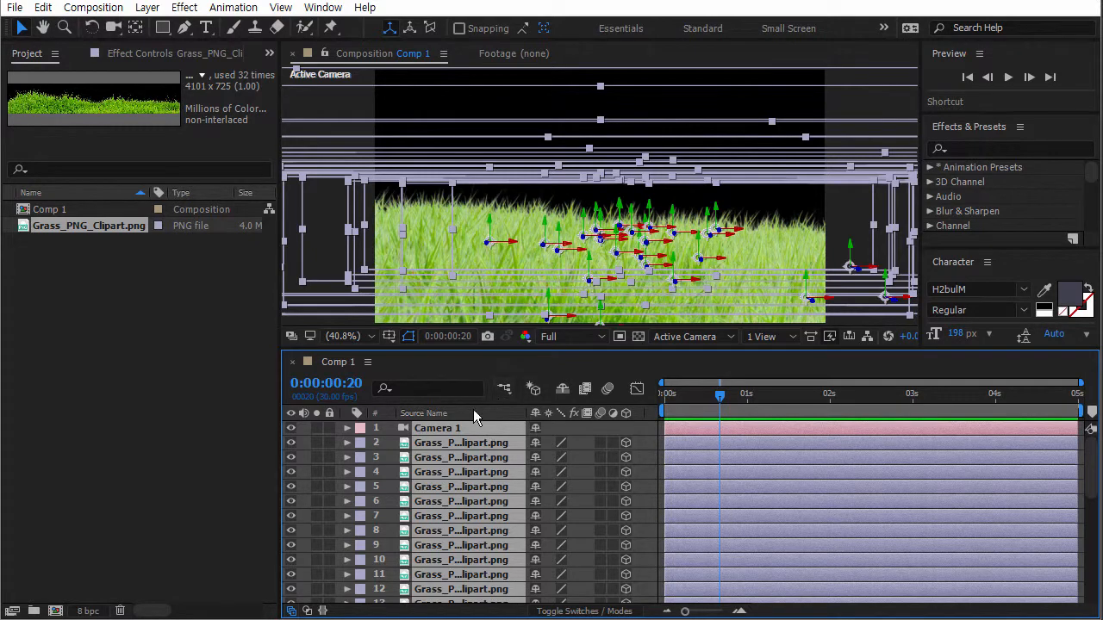
{"action": "left_click", "coordinate": [473, 411]}
{"action": "left_click", "coordinate": [695, 397]}
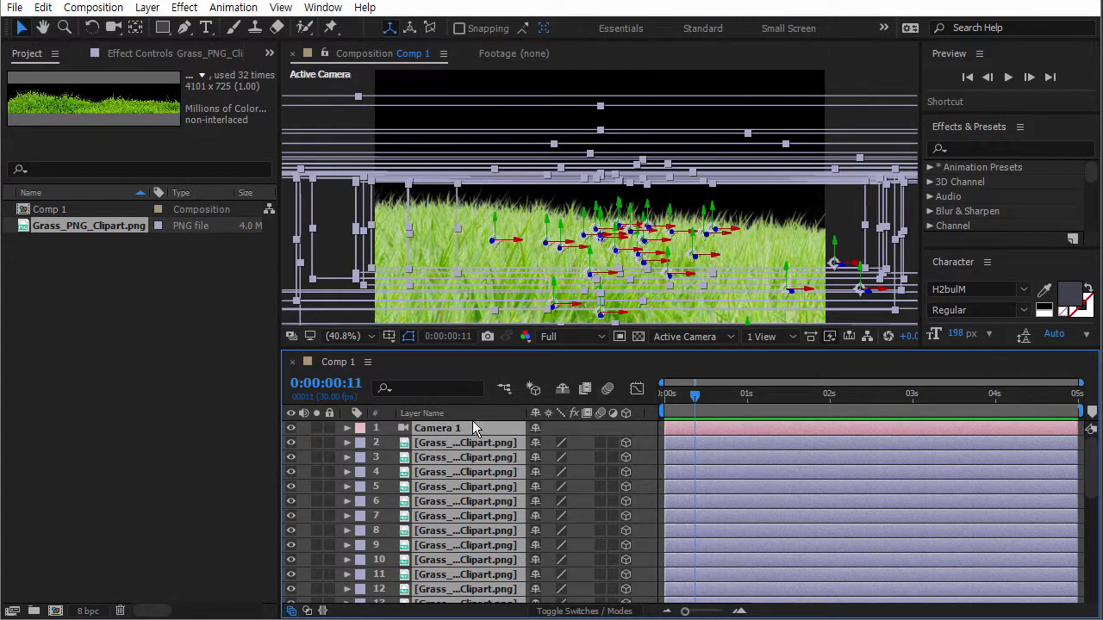
{"action": "left_click", "coordinate": [478, 416]}
{"action": "left_click", "coordinate": [575, 425]}
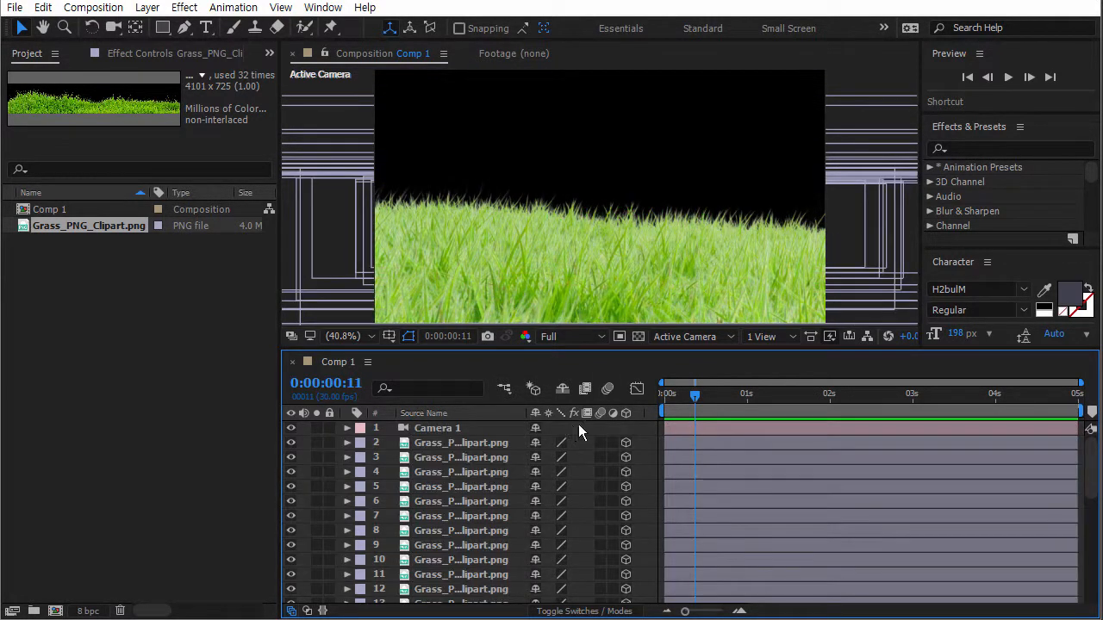
Replay the camera flight over the extended grass field from 0:00:00:00.
{"action": "left_click", "coordinate": [666, 396]}
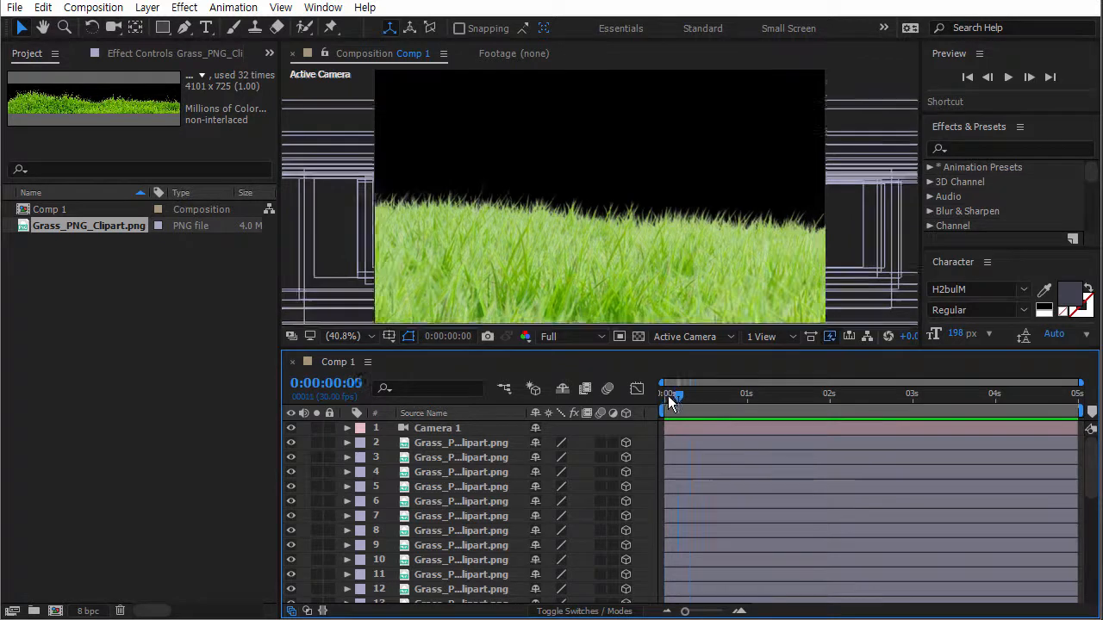
{"action": "left_click", "coordinate": [1008, 78]}
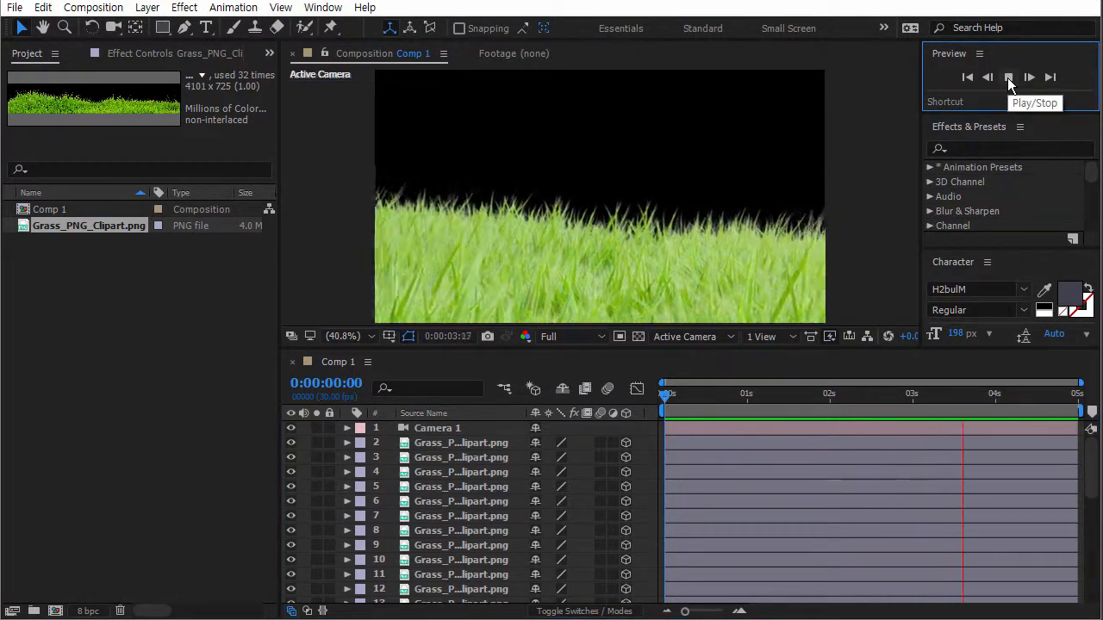
{"action": "left_click", "coordinate": [1007, 78]}
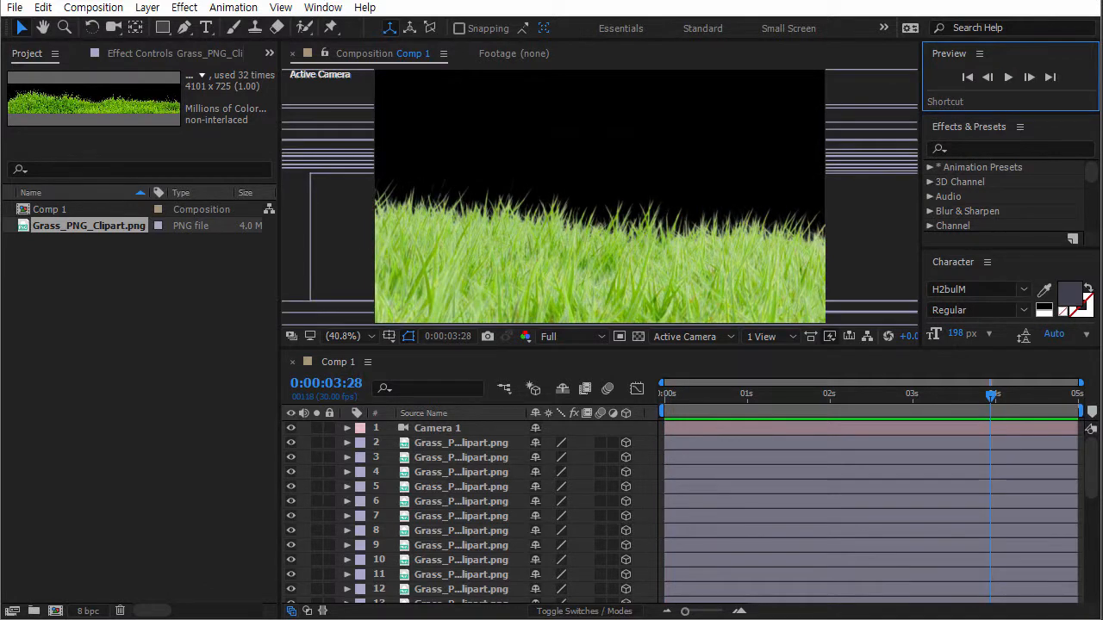
Switch to the video player, review the reference clip 비상.avi from about 00:02:38, and return to After Effects to scrub the start of the comp.
{"action": "key", "text": "alt+Tab"}
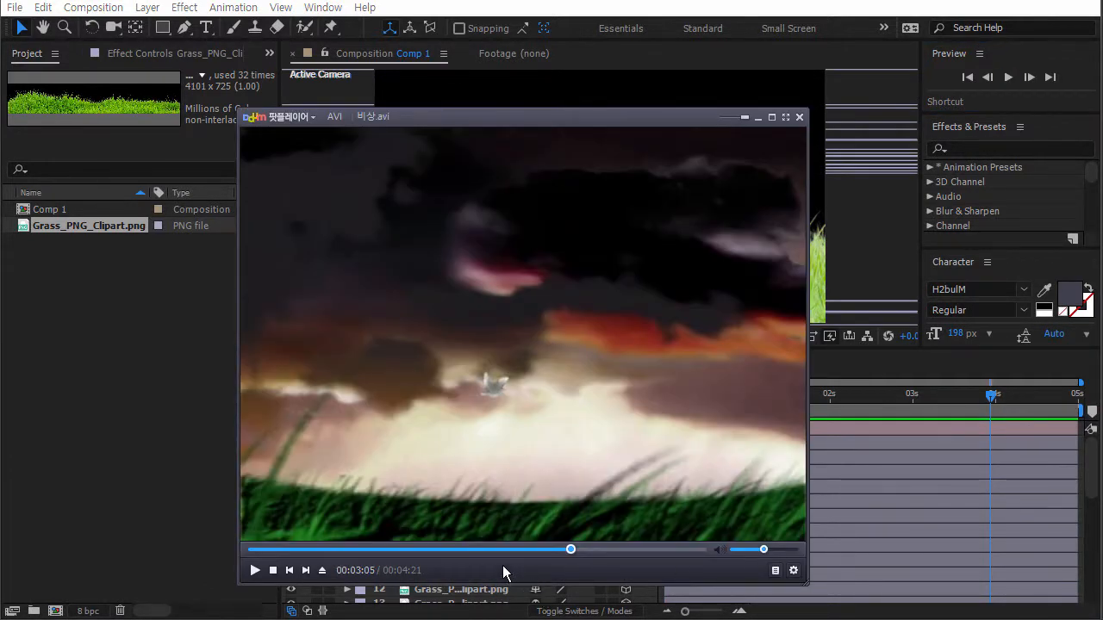
{"action": "left_click", "coordinate": [525, 549]}
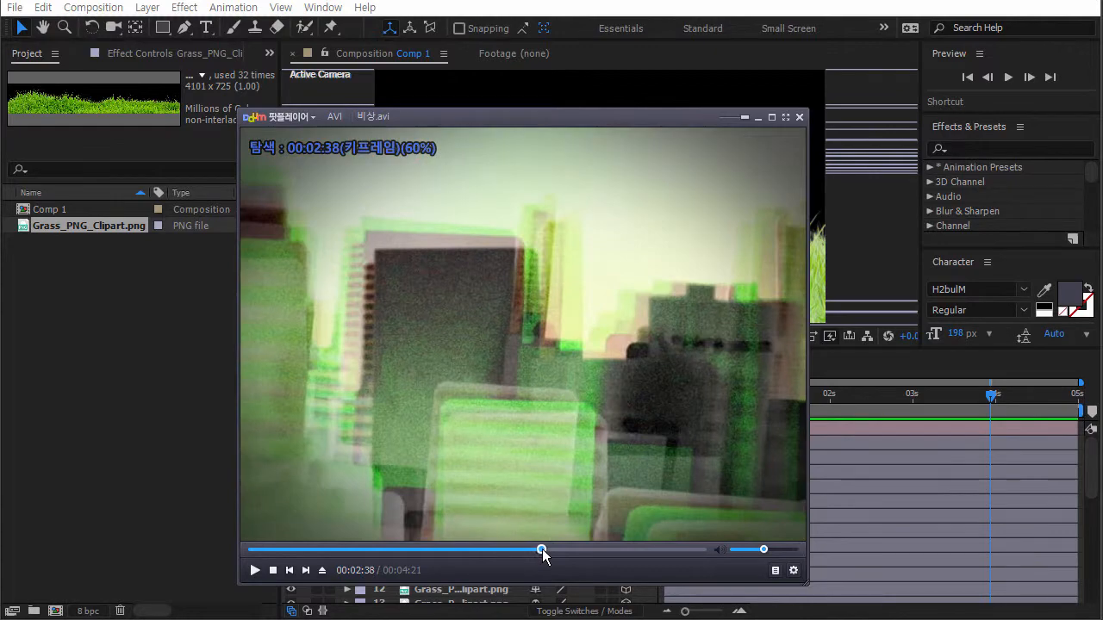
{"action": "left_click", "coordinate": [546, 549]}
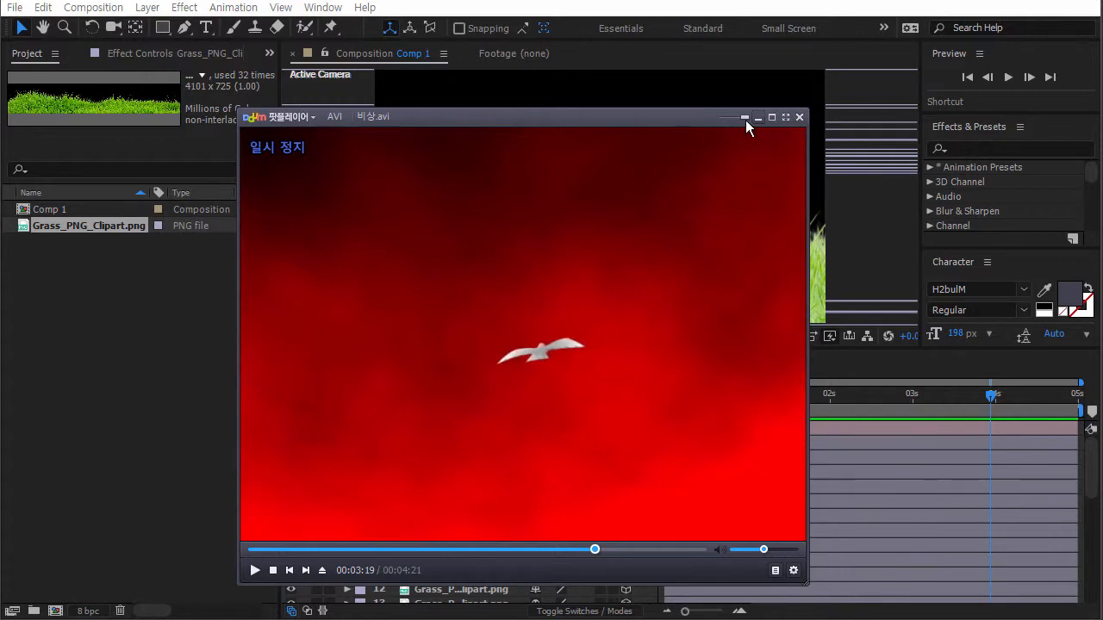
{"action": "left_click", "coordinate": [172, 299]}
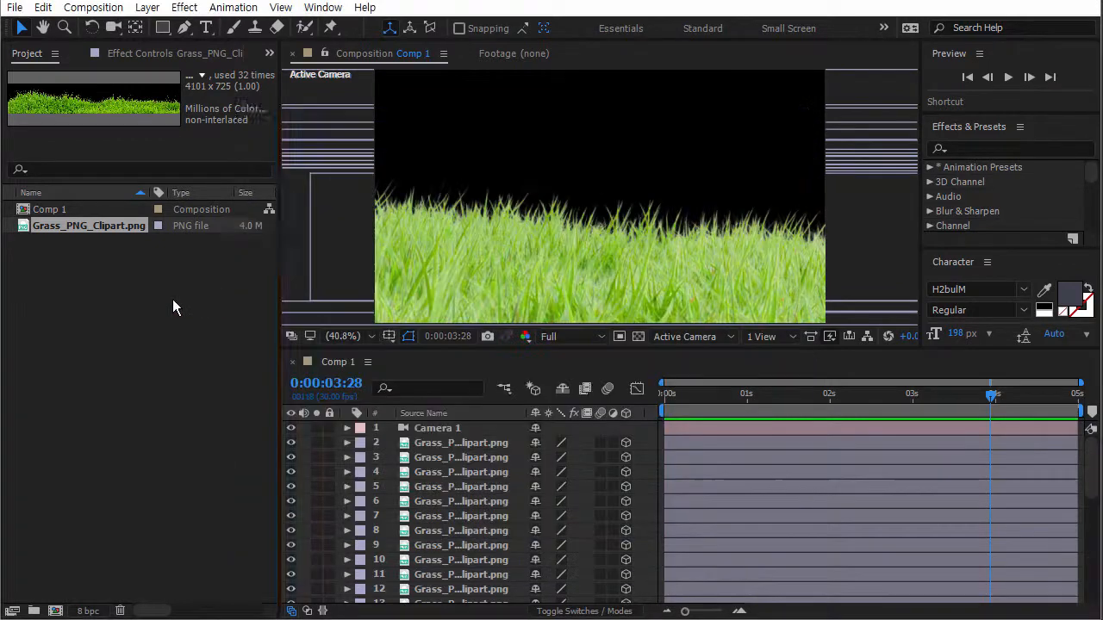
{"action": "left_click_drag", "start_coordinate": [663, 397], "coordinate": [739, 384]}
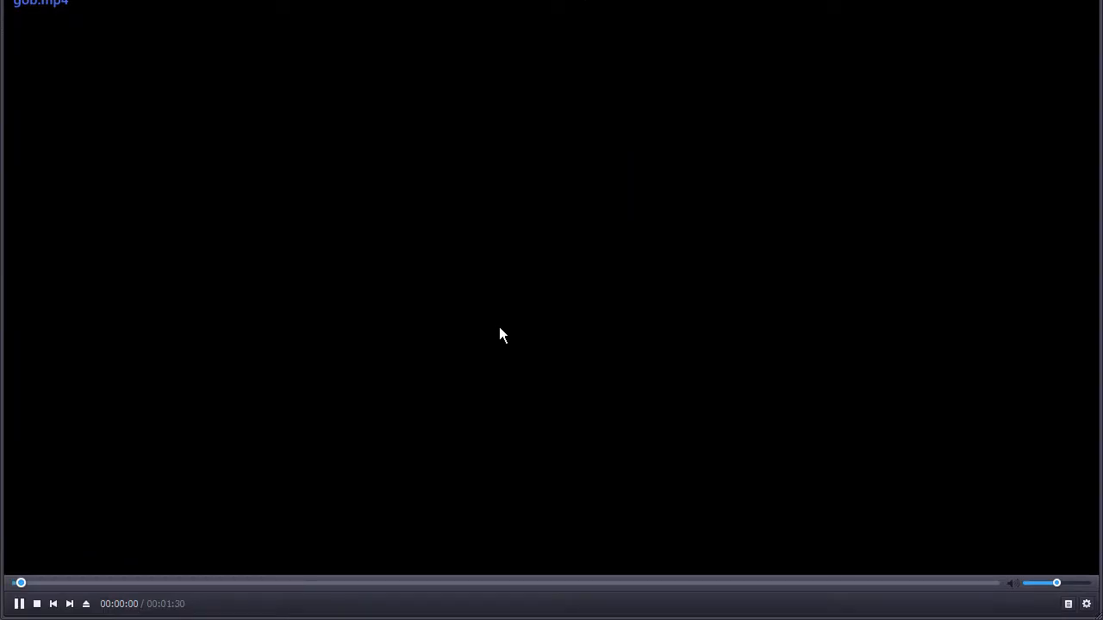
Play the reference video gob.mp4 and examine the layer depth in the night scene with the goblin and frog, pausing at 00:00:20.
{"action": "left_click", "coordinate": [142, 584]}
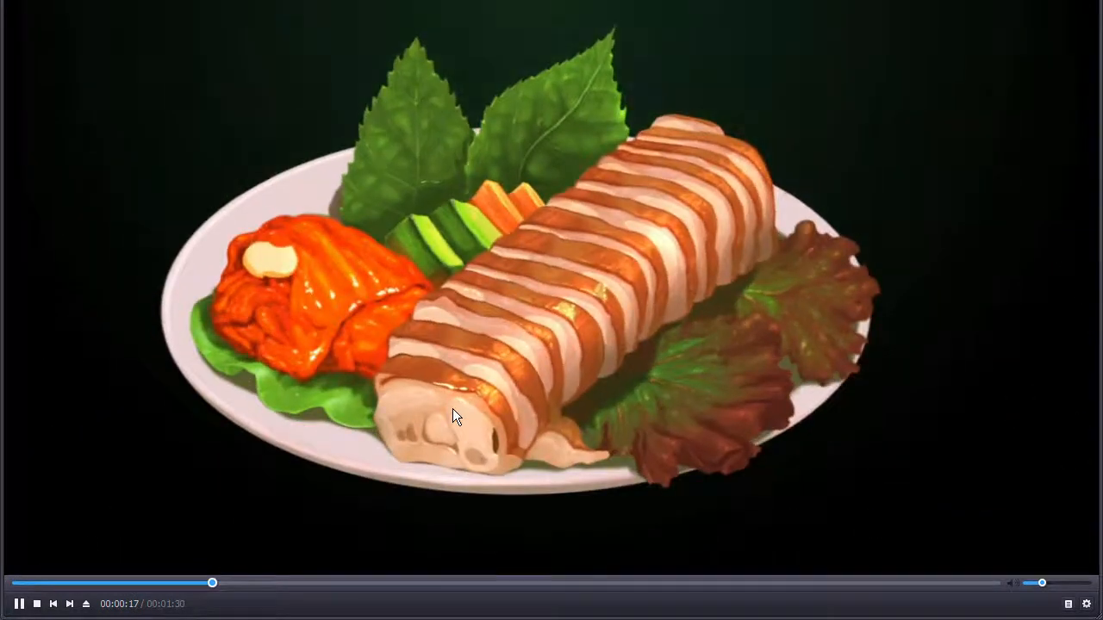
{"action": "left_click", "coordinate": [457, 415]}
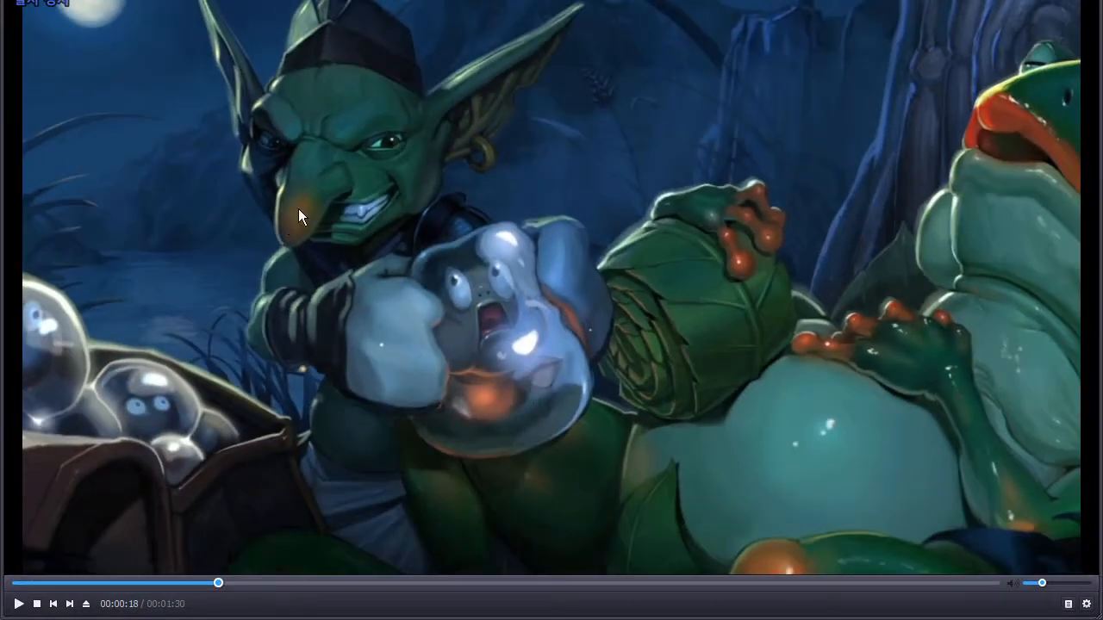
{"action": "left_click", "coordinate": [444, 388]}
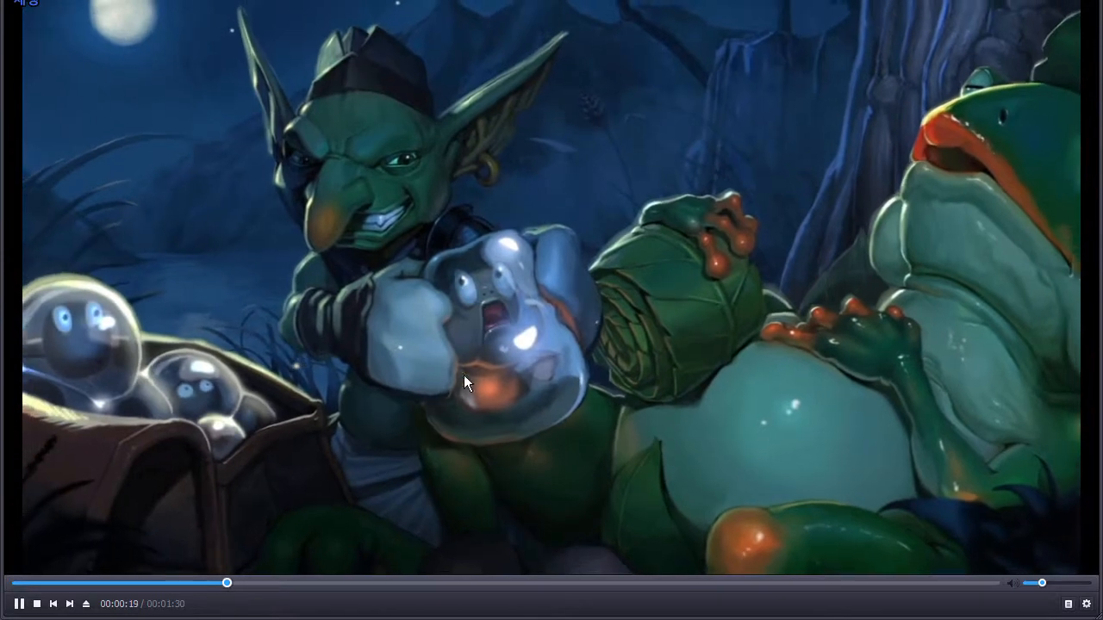
{"action": "left_click", "coordinate": [228, 187]}
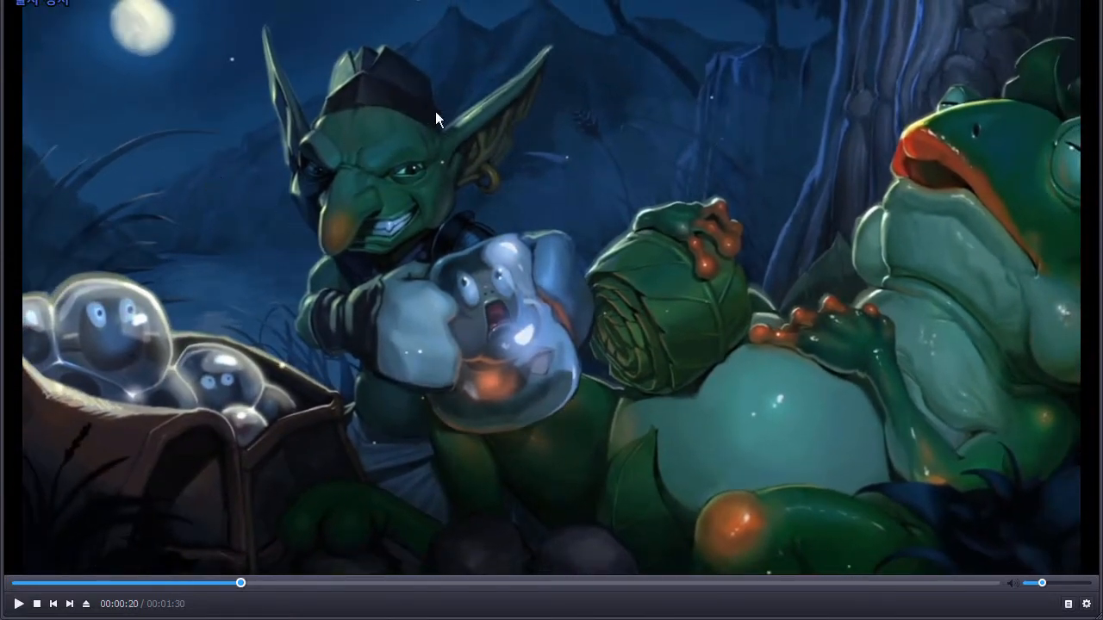
Continue gob.mp4 through the snake and dragon scenes, pausing at 00:00:32 and 00:00:52 to examine their layered movement.
{"action": "left_click", "coordinate": [344, 450]}
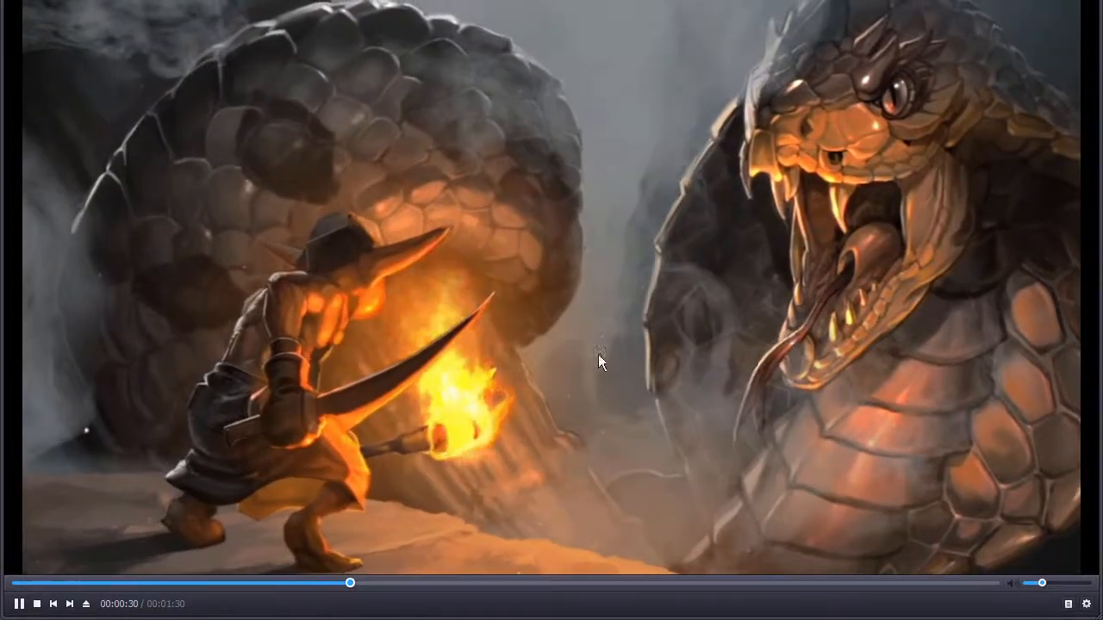
{"action": "left_click", "coordinate": [433, 395]}
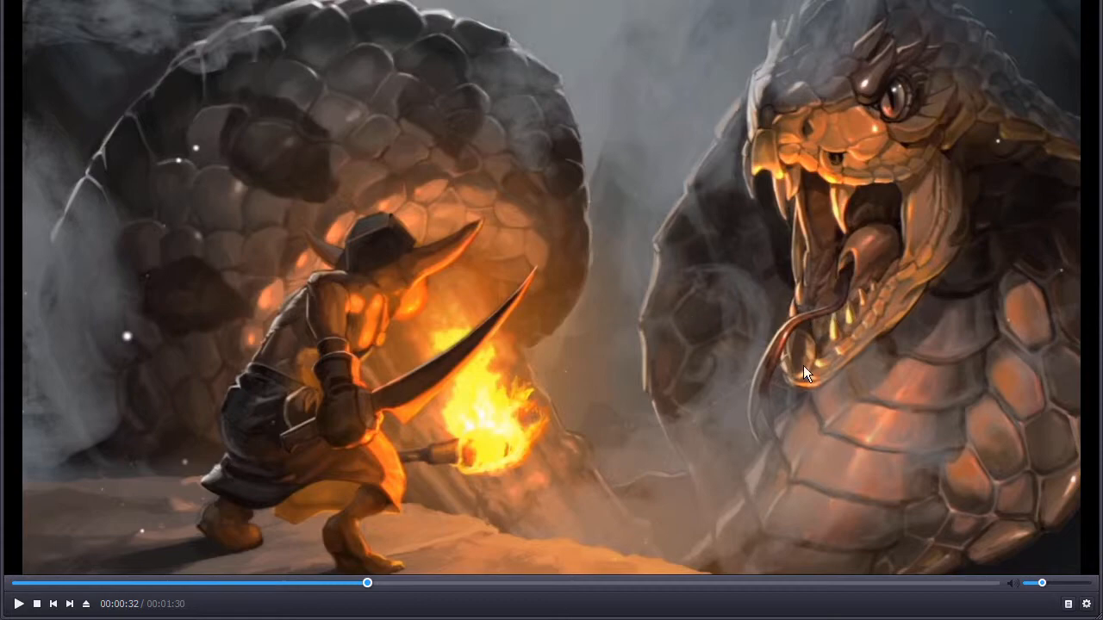
{"action": "left_click", "coordinate": [600, 349]}
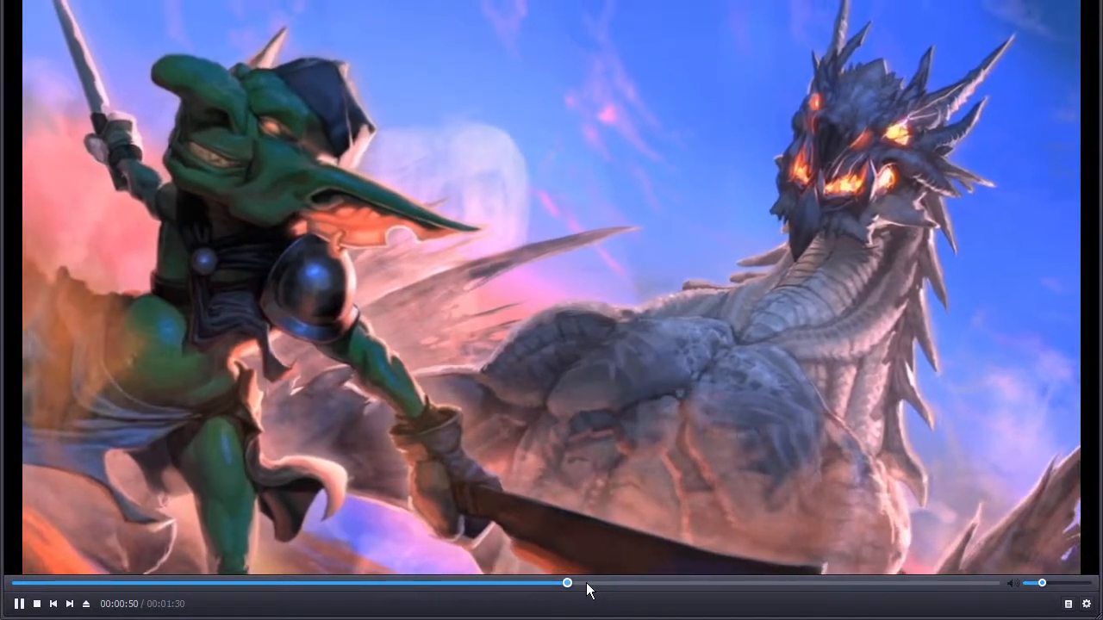
{"action": "key", "text": "space"}
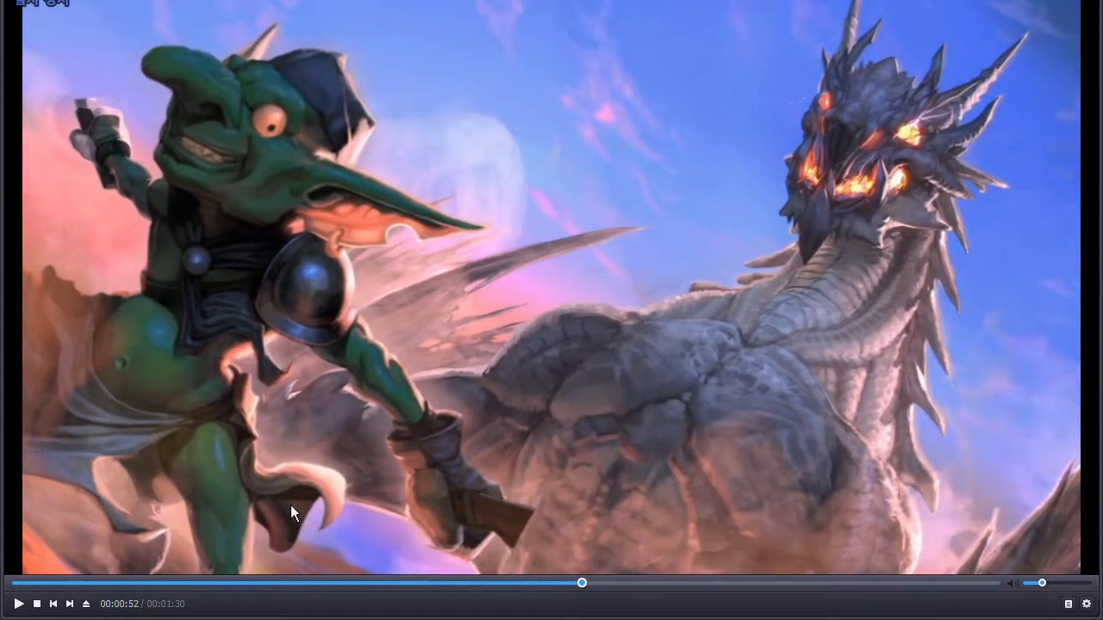
Replay the goblin and frog scene of gob.mp4 from about 00:00:18 and return to After Effects.
{"action": "left_click", "coordinate": [189, 584]}
{"action": "left_click_drag", "start_coordinate": [233, 585], "coordinate": [240, 583]}
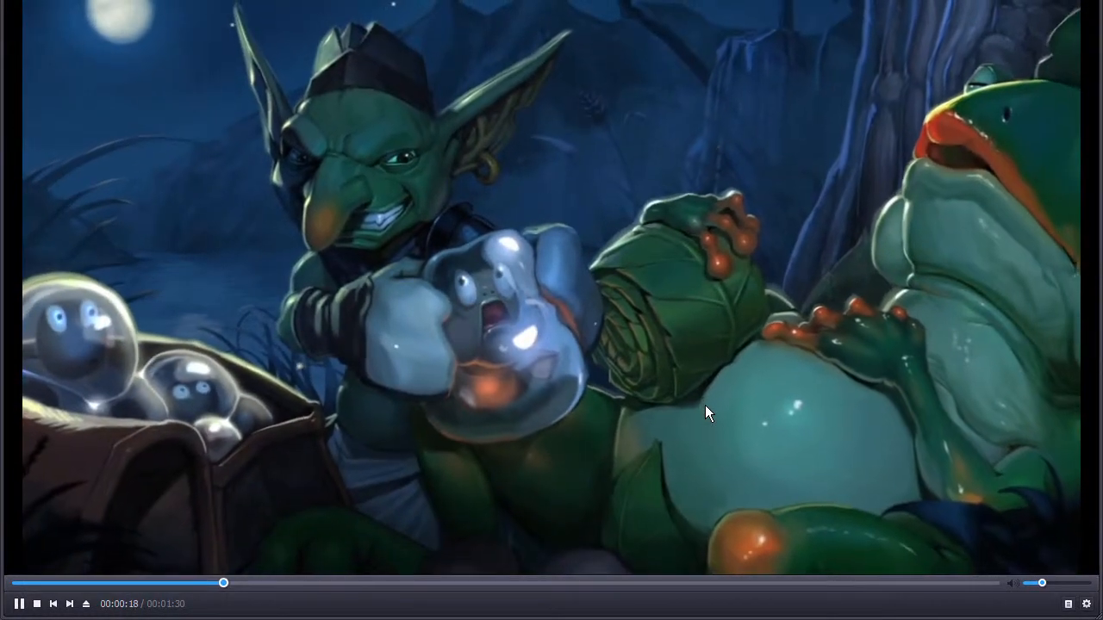
{"action": "key", "text": "space"}
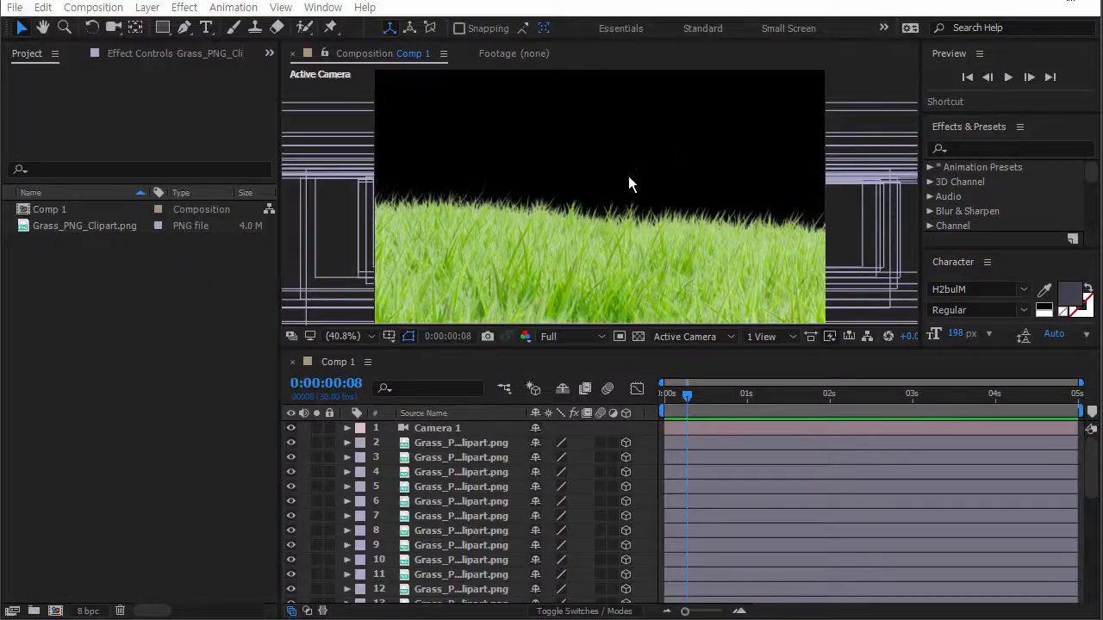
Scrub through the grass flight up to 0:00:03:13 to examine the depth of the field in the Active Camera view.
{"action": "left_click_drag", "start_coordinate": [696, 396], "coordinate": [791, 394]}
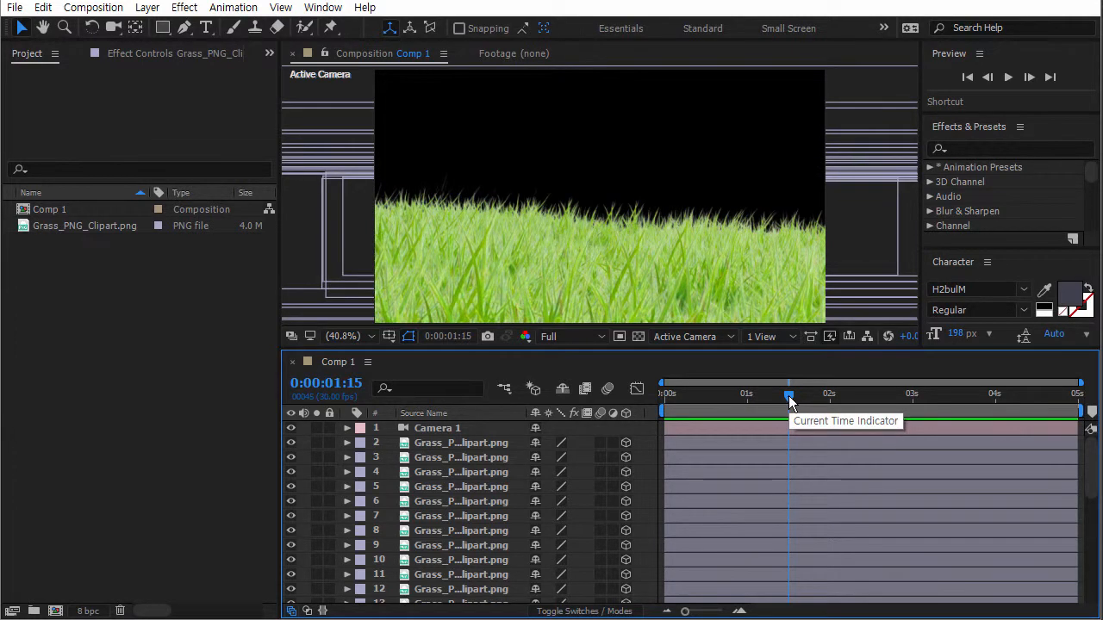
{"action": "mouse_move", "coordinate": [790, 403]}
{"action": "left_mouse_down"}
{"action": "mouse_move", "coordinate": [859, 398]}
{"action": "mouse_move", "coordinate": [787, 402]}
{"action": "left_mouse_up"}
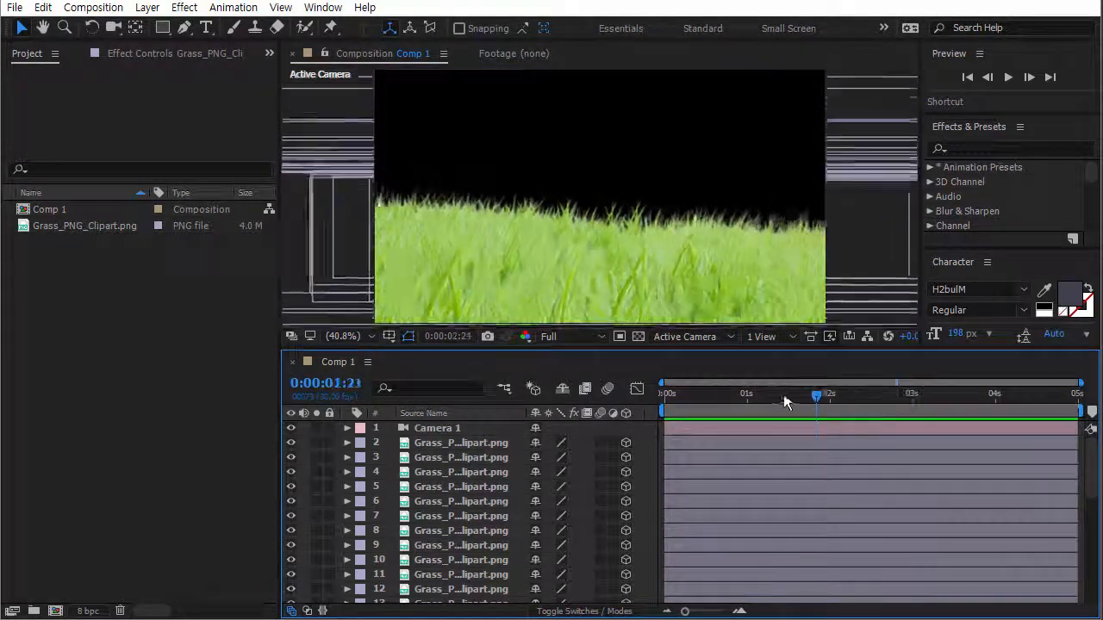
{"action": "left_click_drag", "start_coordinate": [949, 394], "coordinate": [950, 395]}
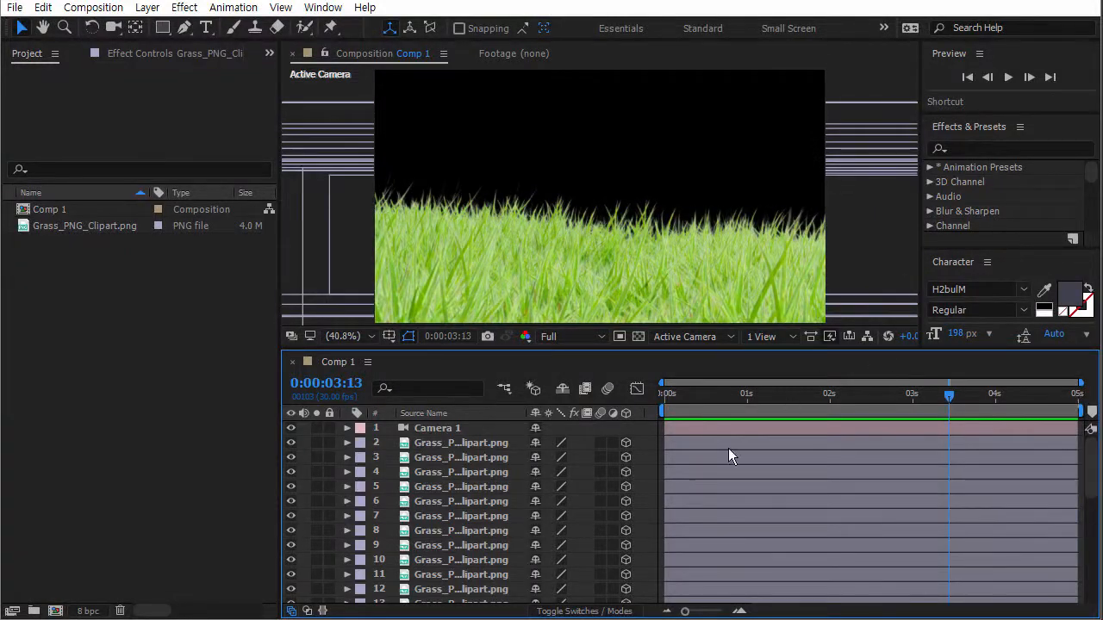